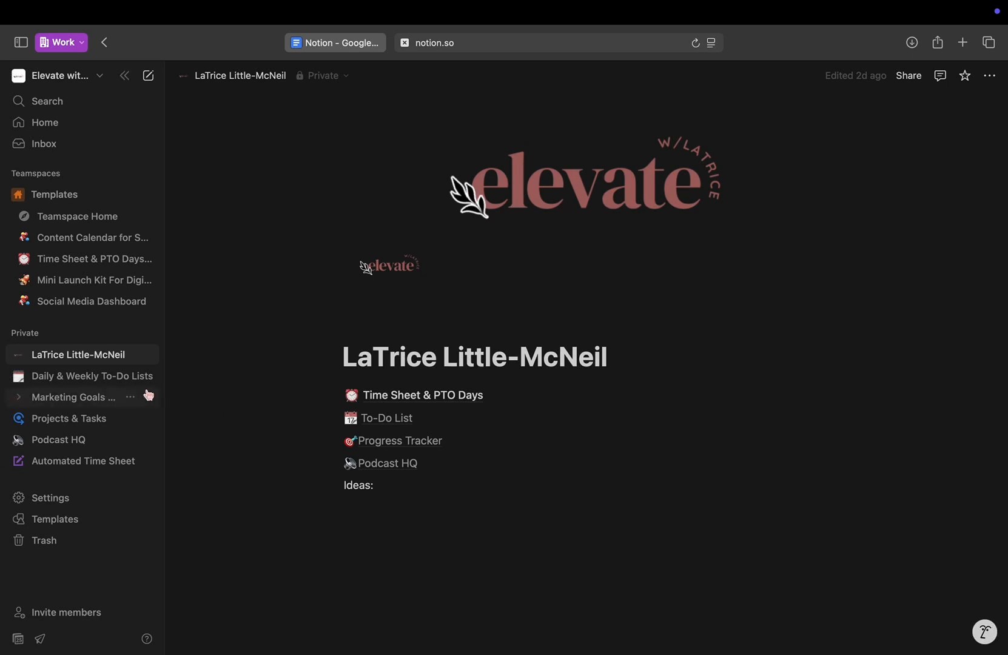
Create an empty page in the Templates teamspace and title it "Client CRM + Portal".
{"action": "left_click", "coordinate": [146, 200]}
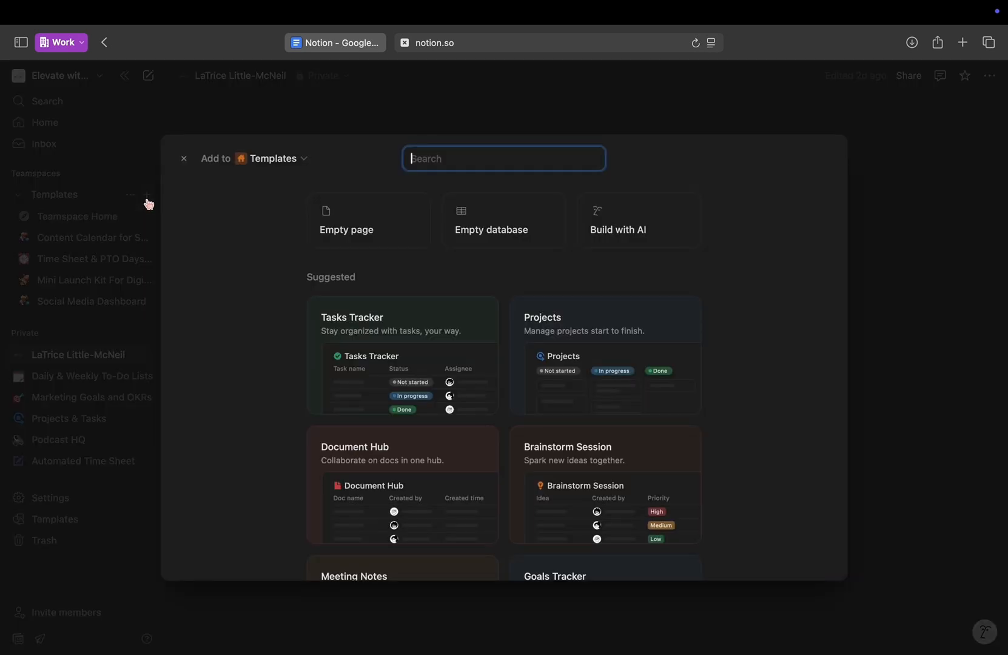
{"action": "left_click", "coordinate": [342, 219]}
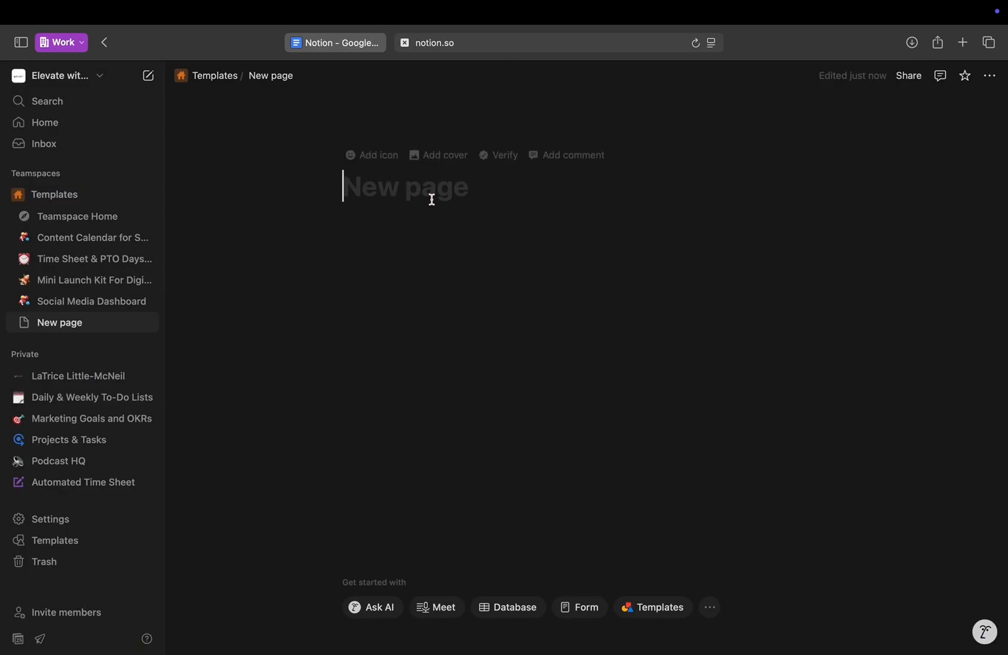
{"action": "type", "text": "Client C"}
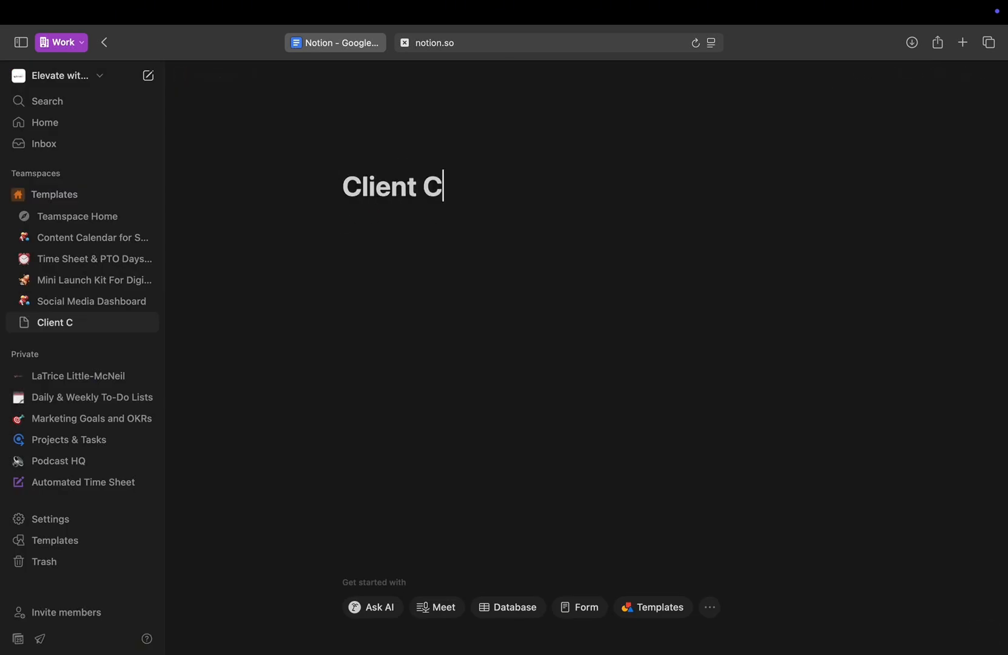
{"action": "type", "text": "RM"}
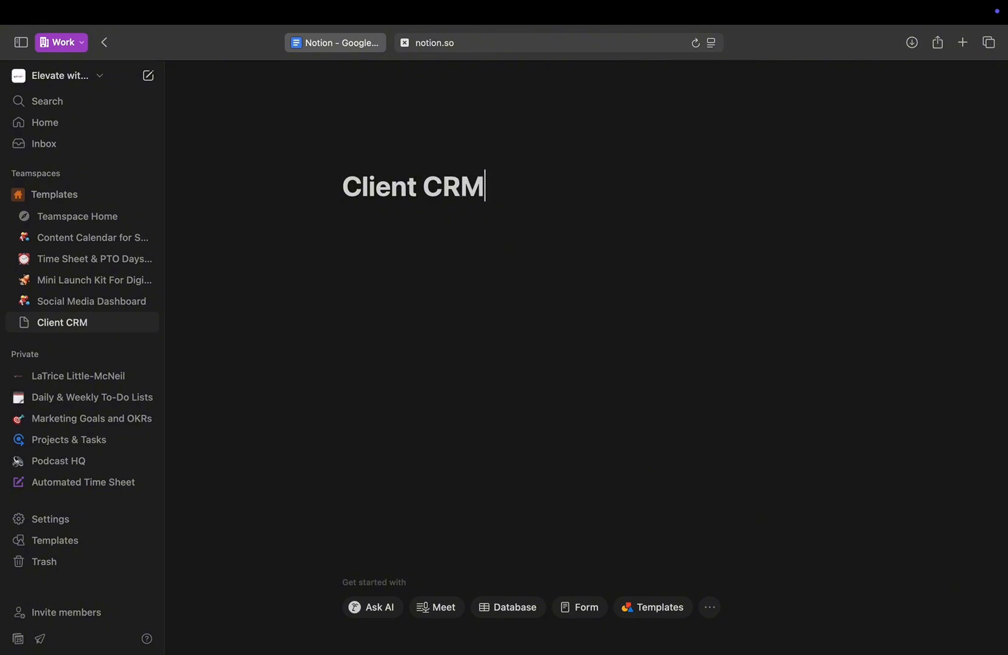
{"action": "type", "text": " + Portal"}
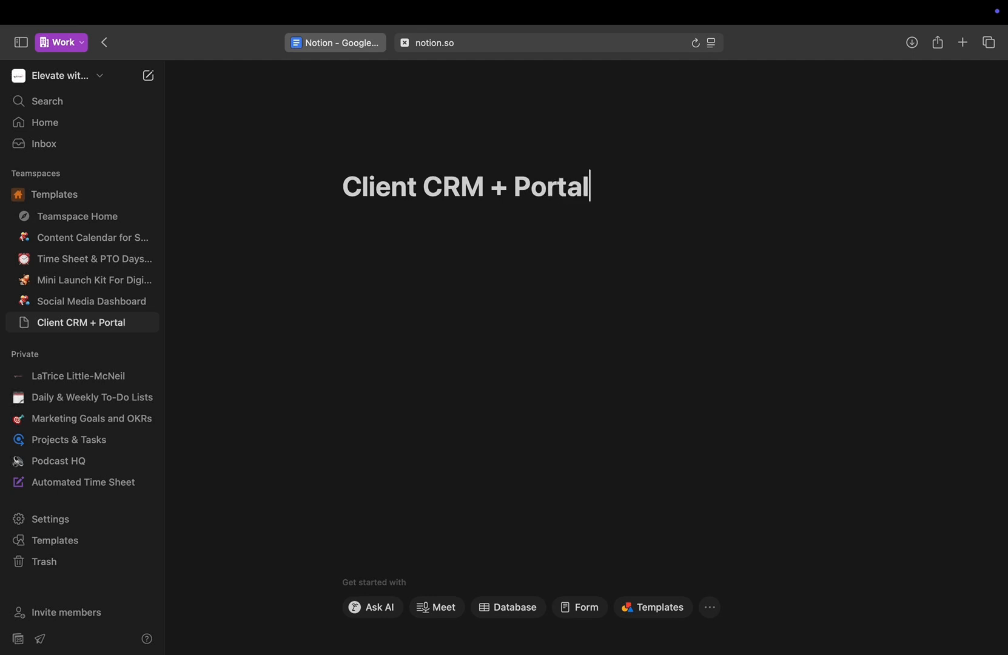
Insert a full-page database into the Client CRM + Portal page and name it "Client Overview Section".
{"action": "left_click", "coordinate": [369, 222]}
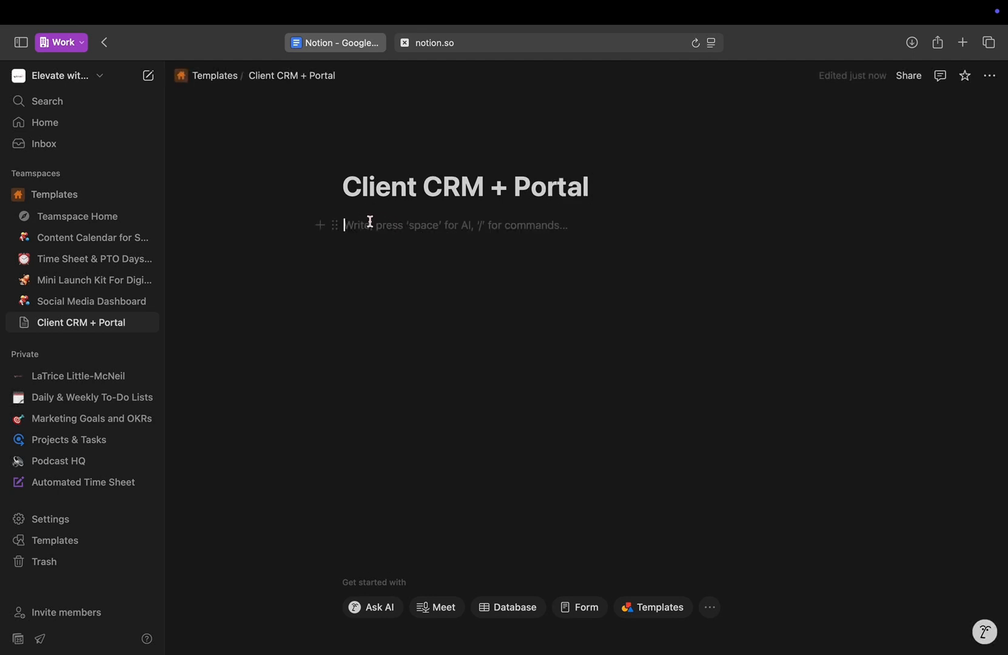
{"action": "type", "text": "/data"}
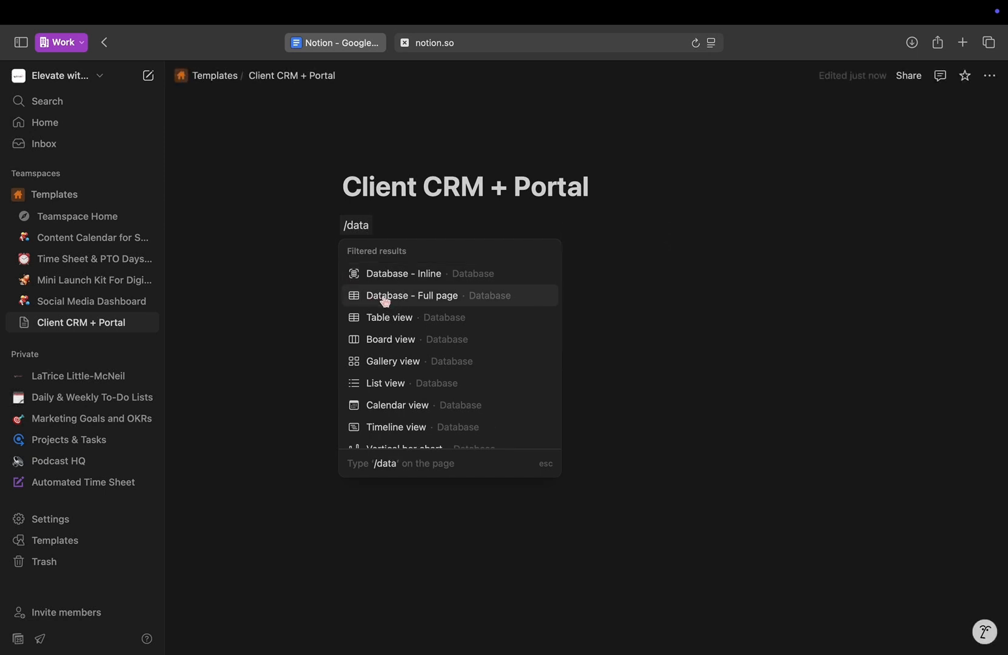
{"action": "left_click", "coordinate": [385, 296]}
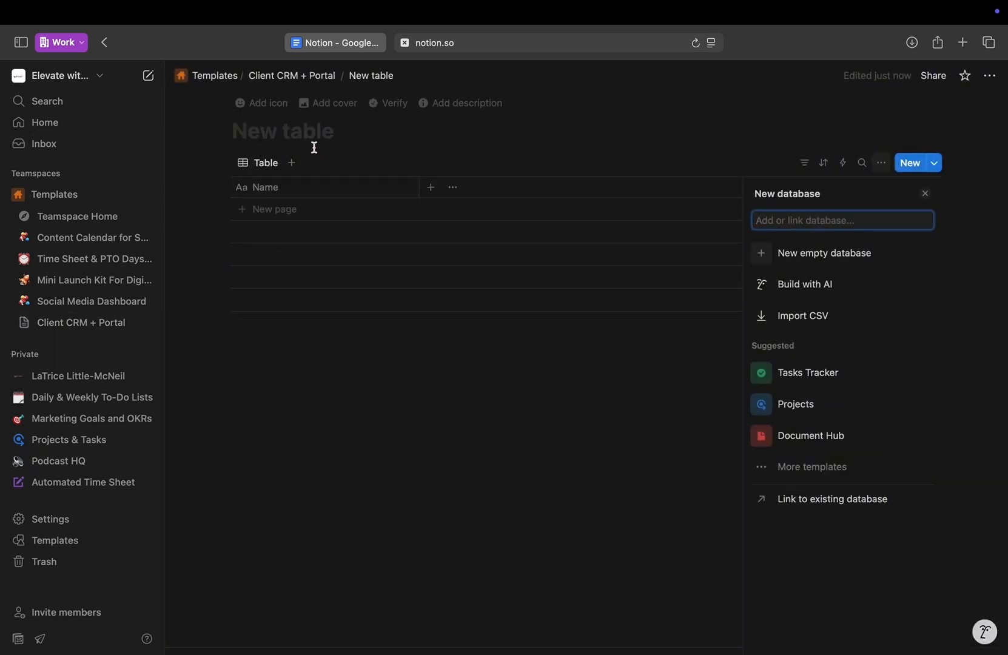
{"action": "left_click", "coordinate": [314, 139]}
{"action": "type", "text": "Cli"}
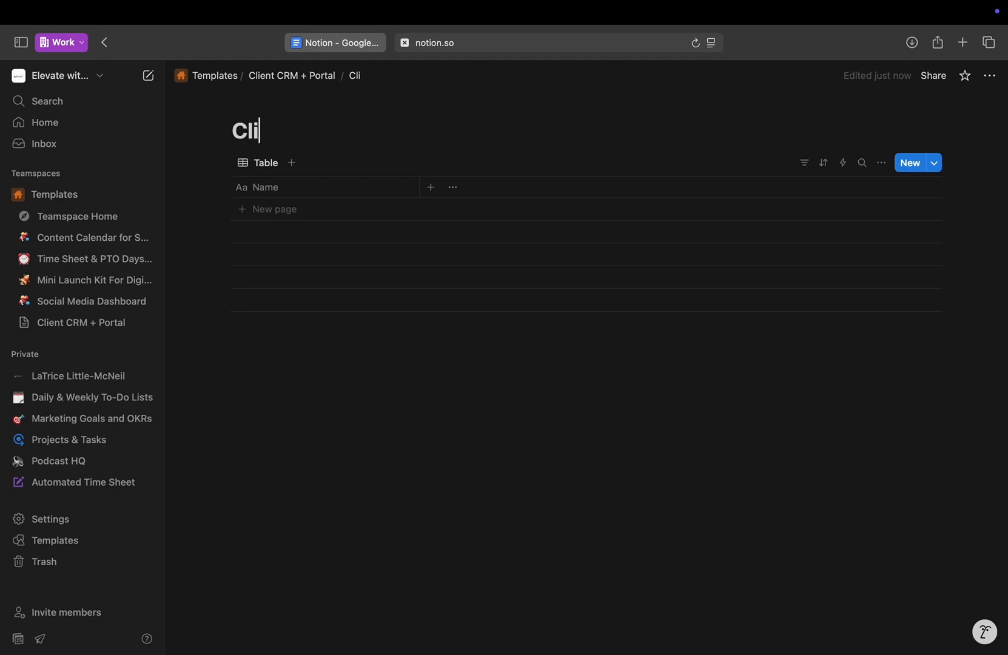
{"action": "type", "text": "ent Over"}
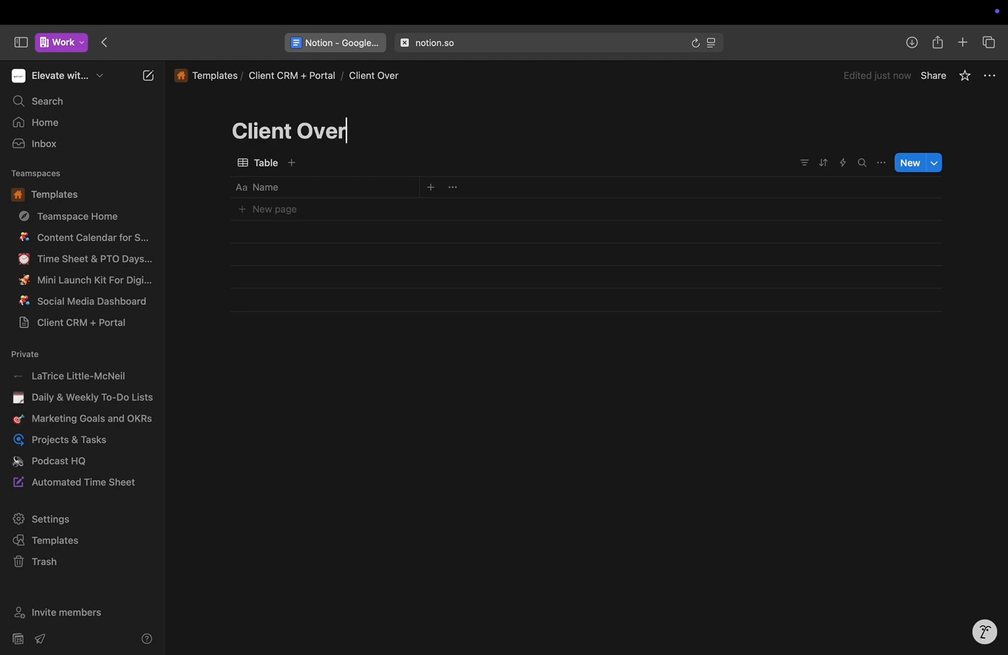
{"action": "type", "text": "view Section"}
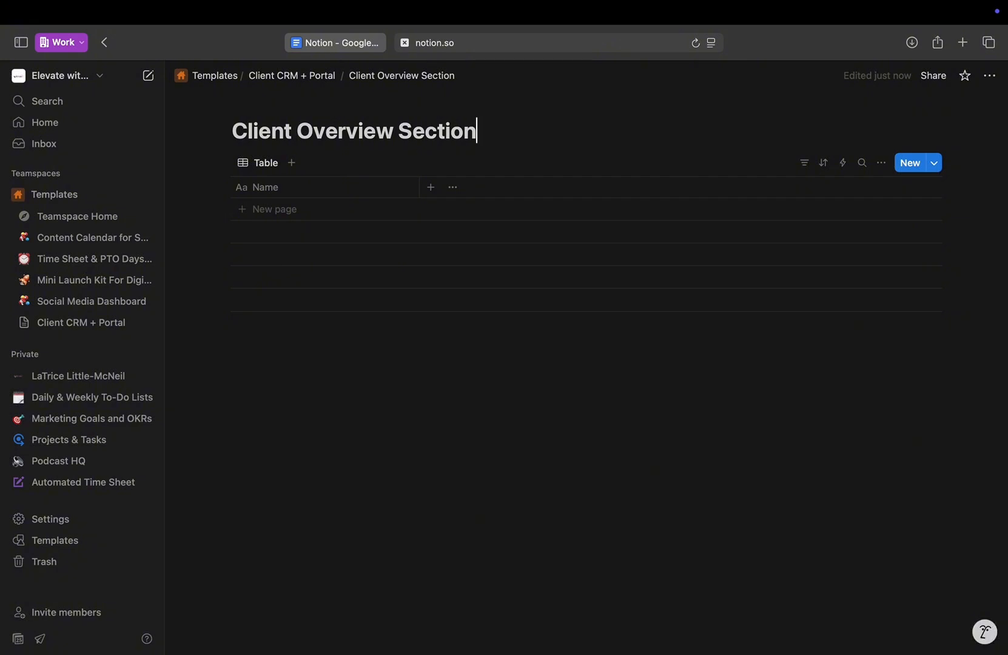
Switch the database view to the Gallery layout and turn on Fit image.
{"action": "left_click", "coordinate": [881, 163]}
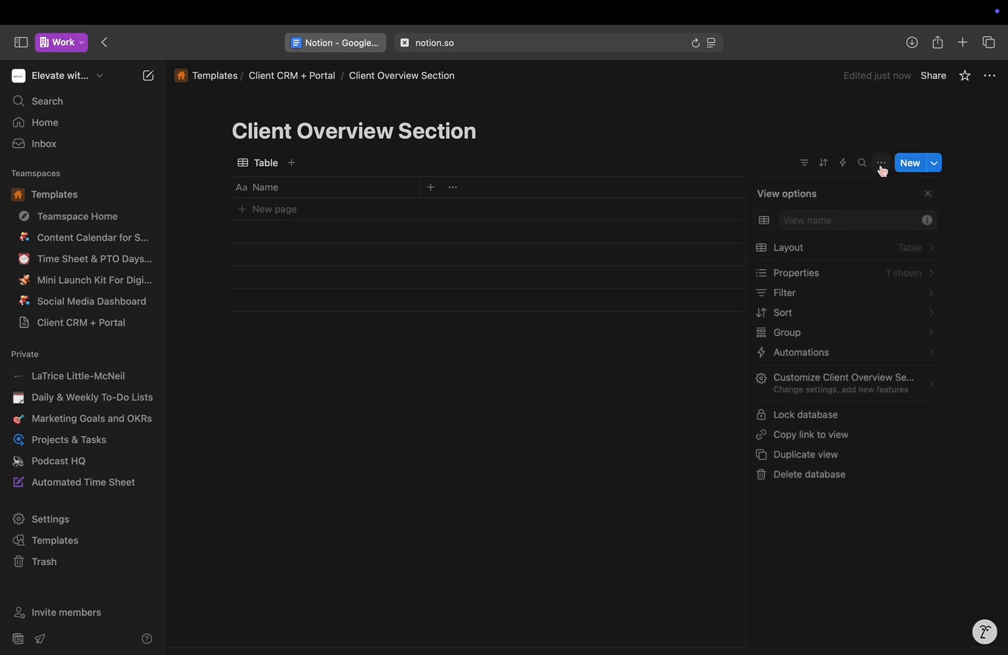
{"action": "left_click", "coordinate": [832, 251]}
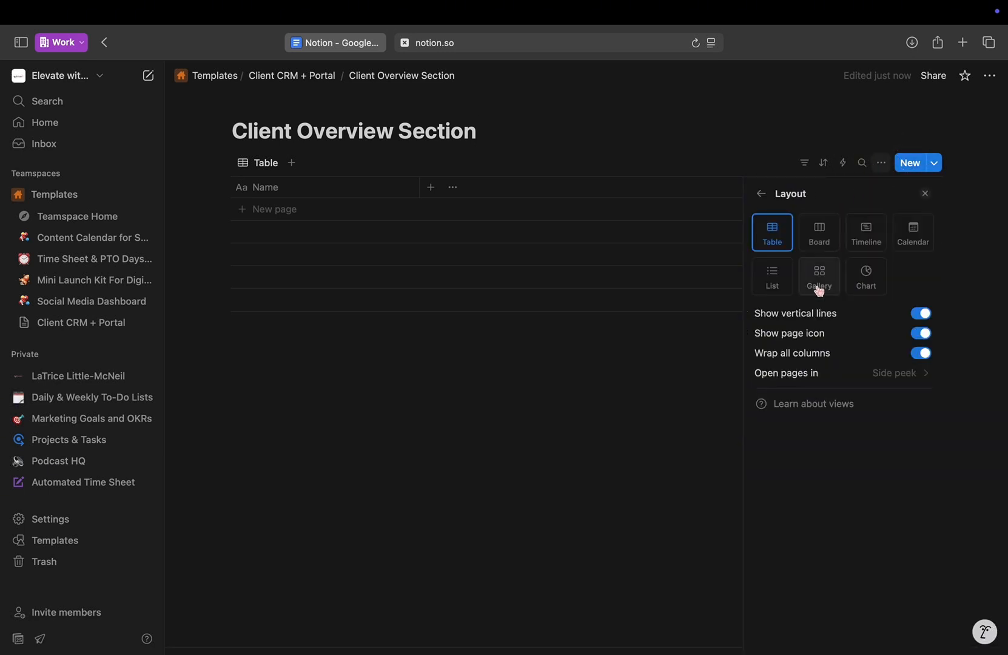
{"action": "left_click", "coordinate": [823, 290]}
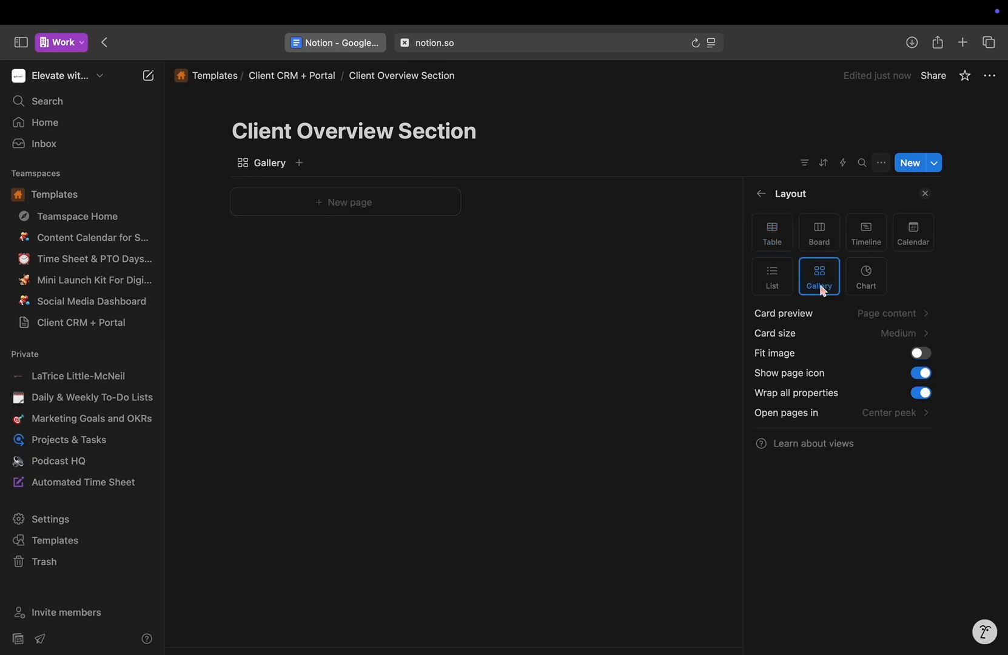
{"action": "left_click", "coordinate": [920, 353]}
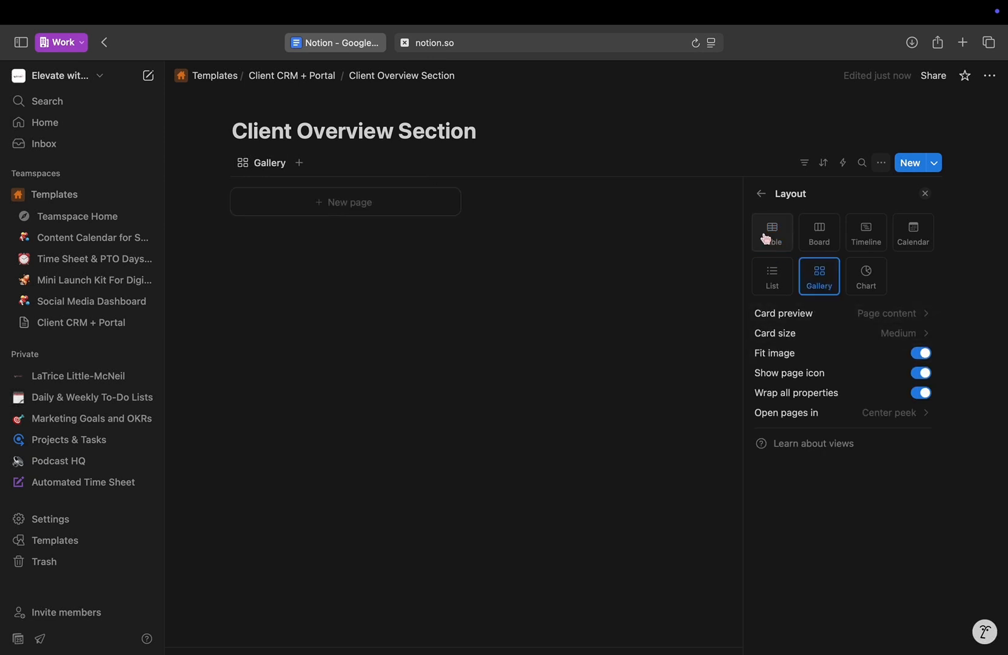
{"action": "left_click", "coordinate": [762, 194]}
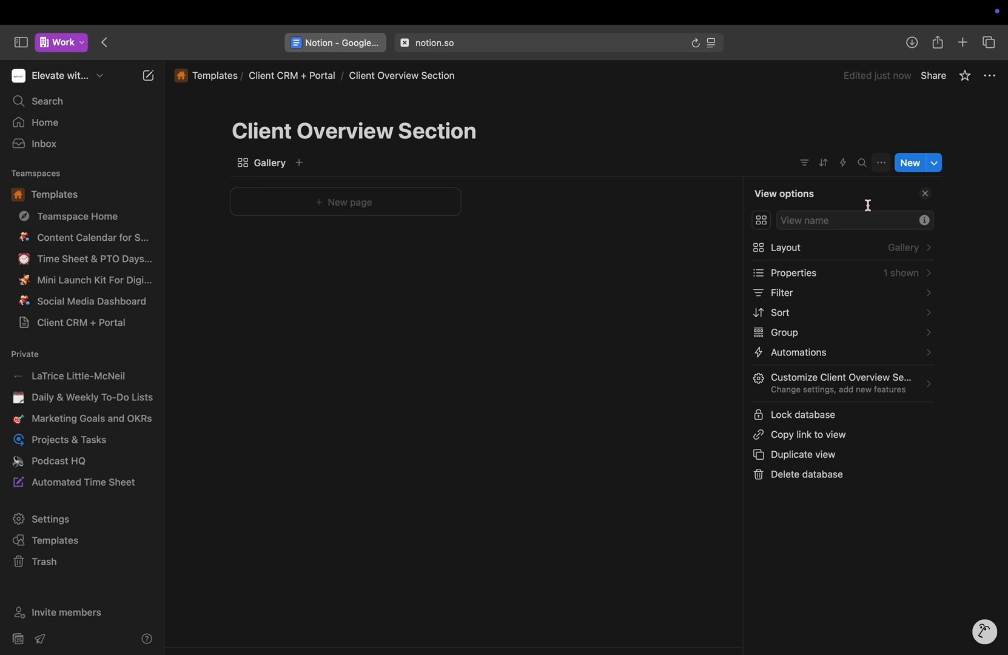
Create a new template for the Client Overview Section database and add a text property named "Client Name".
{"action": "left_click", "coordinate": [934, 163]}
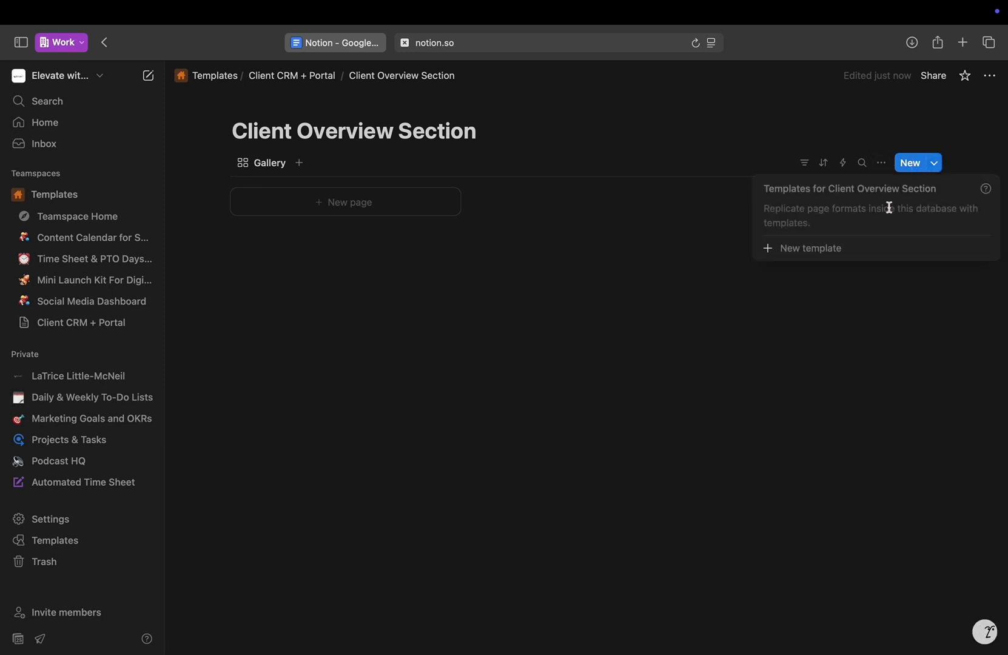
{"action": "left_click", "coordinate": [838, 250]}
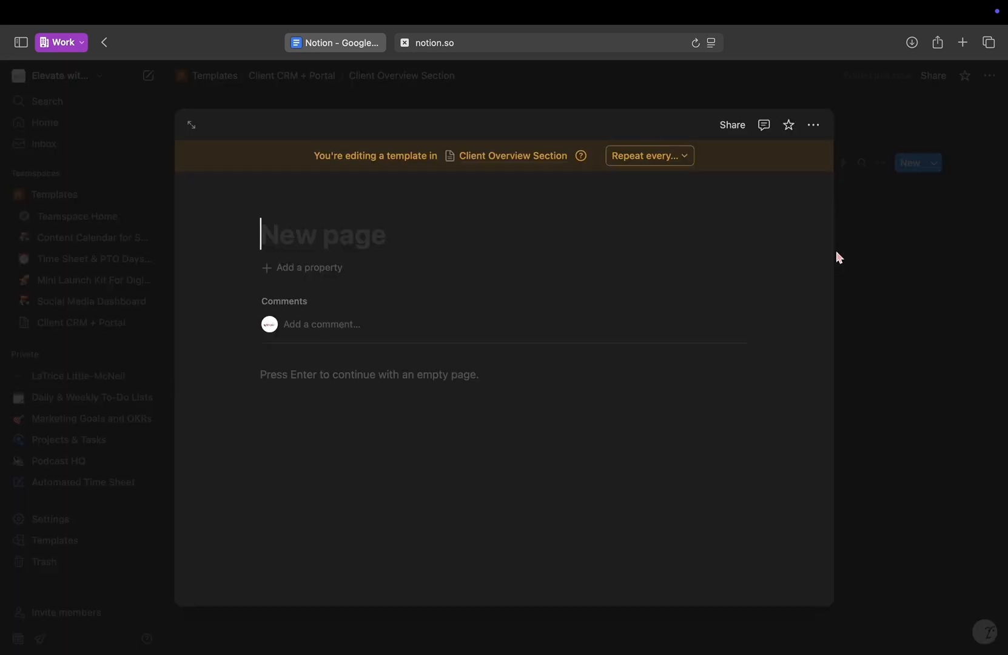
{"action": "left_click", "coordinate": [318, 271]}
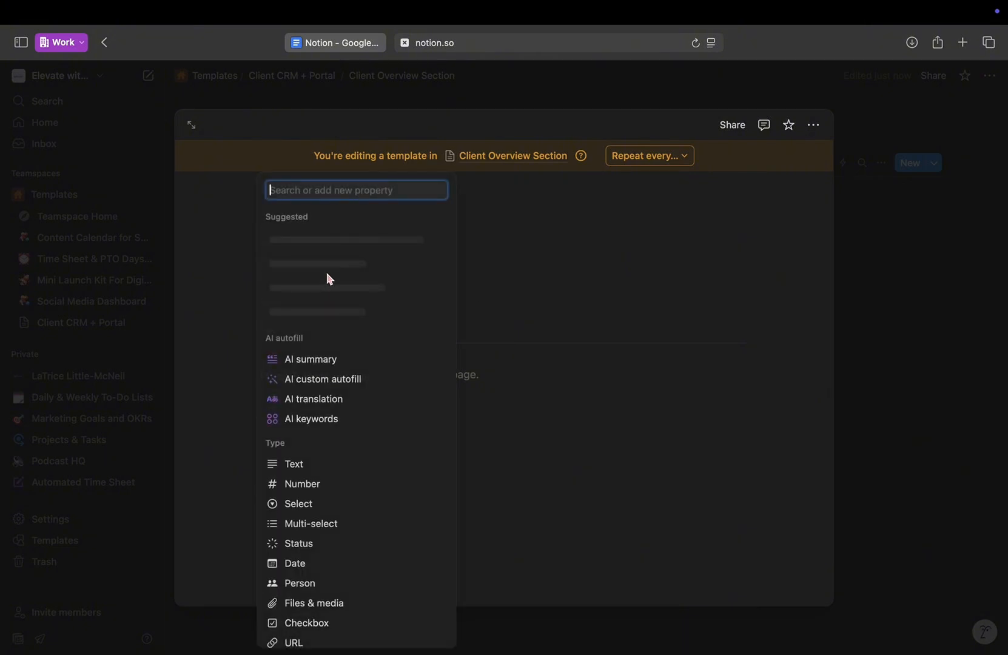
{"action": "left_click", "coordinate": [333, 466]}
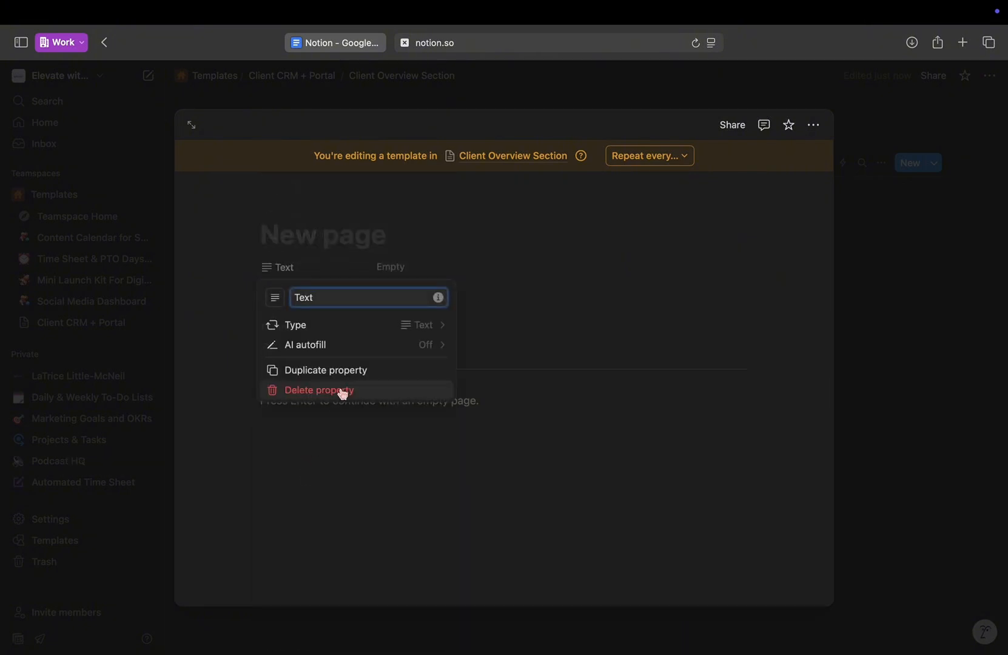
{"action": "key", "text": "BackSpace"}
{"action": "type", "text": "Client Name"}
{"action": "left_click", "coordinate": [498, 330]}
Add a text property named "Projects" to the template.
{"action": "left_click", "coordinate": [307, 297]}
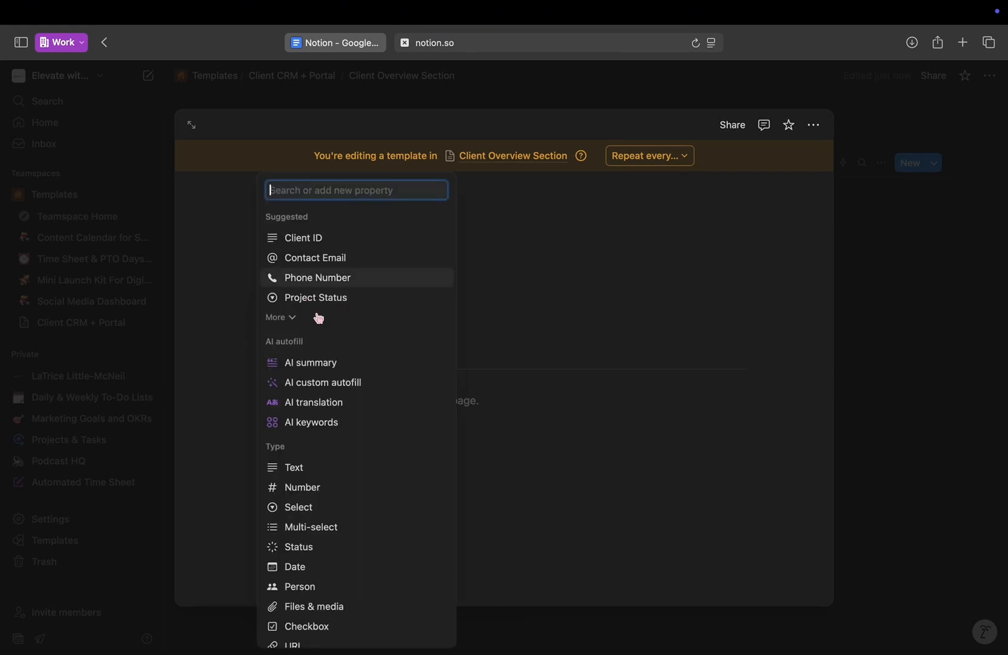
{"action": "left_click", "coordinate": [302, 469]}
{"action": "key", "text": "BackSpace"}
{"action": "key", "text": "BackSpace"}
{"action": "key", "text": "BackSpace"}
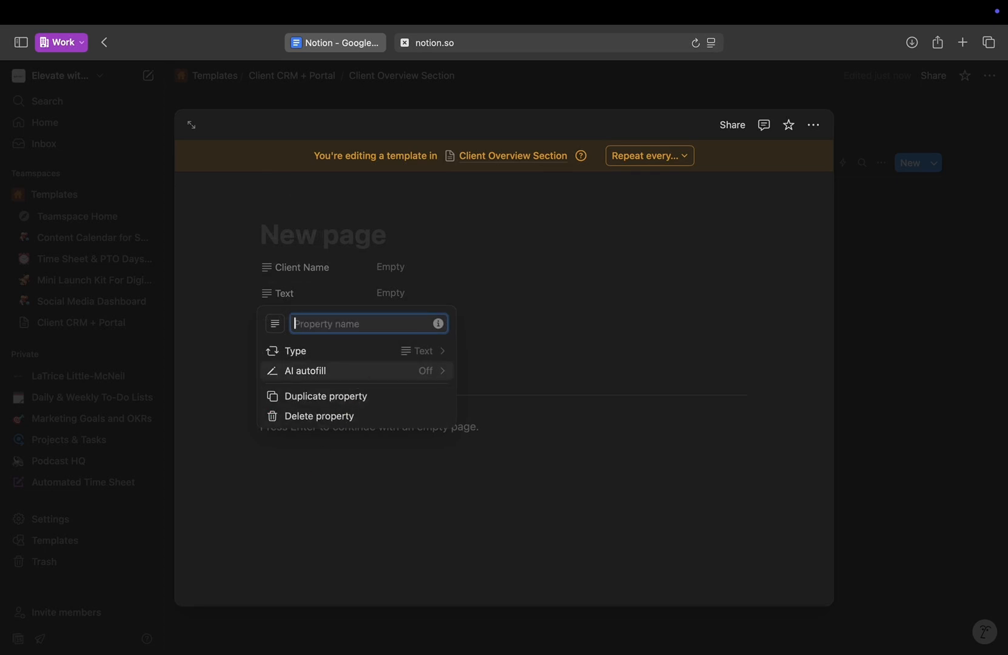
{"action": "type", "text": "Projects"}
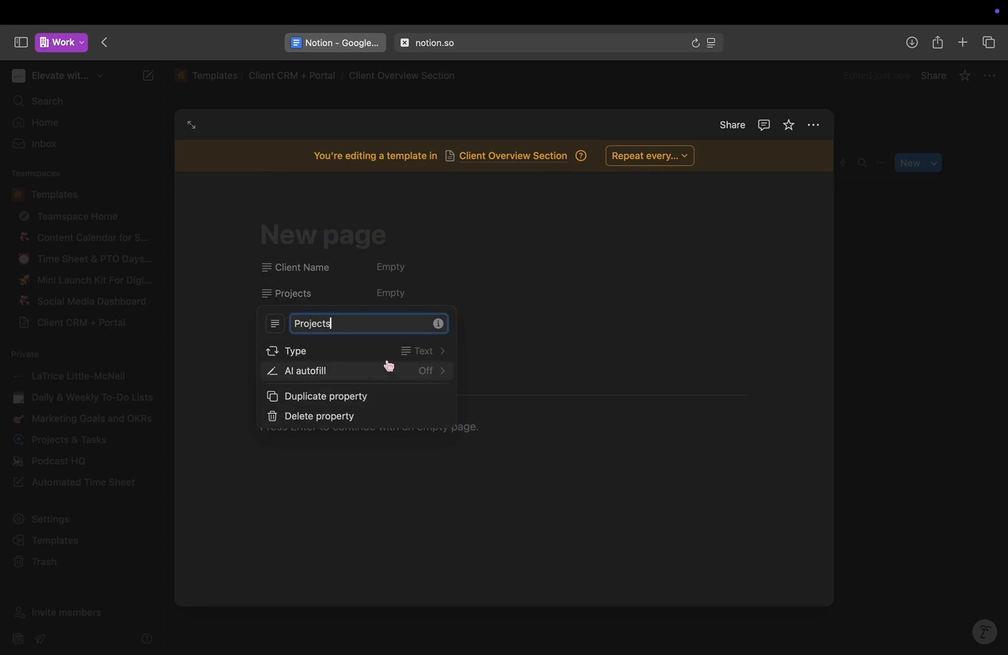
{"action": "left_click", "coordinate": [606, 356]}
Add a text property named "Start Date" to the template.
{"action": "left_click", "coordinate": [299, 322]}
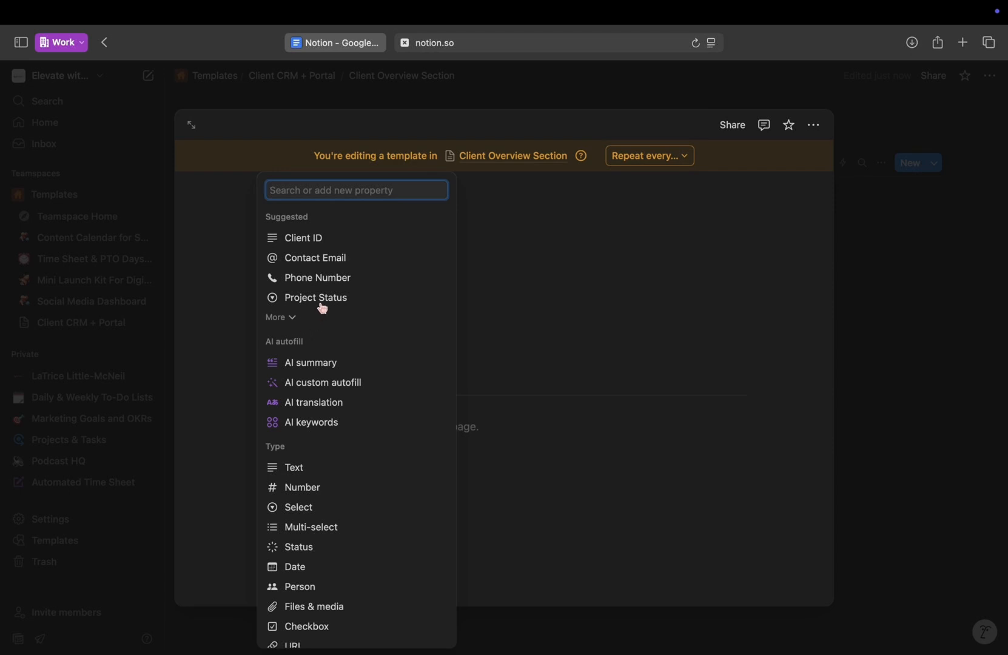
{"action": "left_click", "coordinate": [302, 468]}
{"action": "key", "text": "BackSpace"}
{"action": "key", "text": "BackSpace"}
{"action": "key", "text": "BackSpace"}
{"action": "key", "text": "BackSpace"}
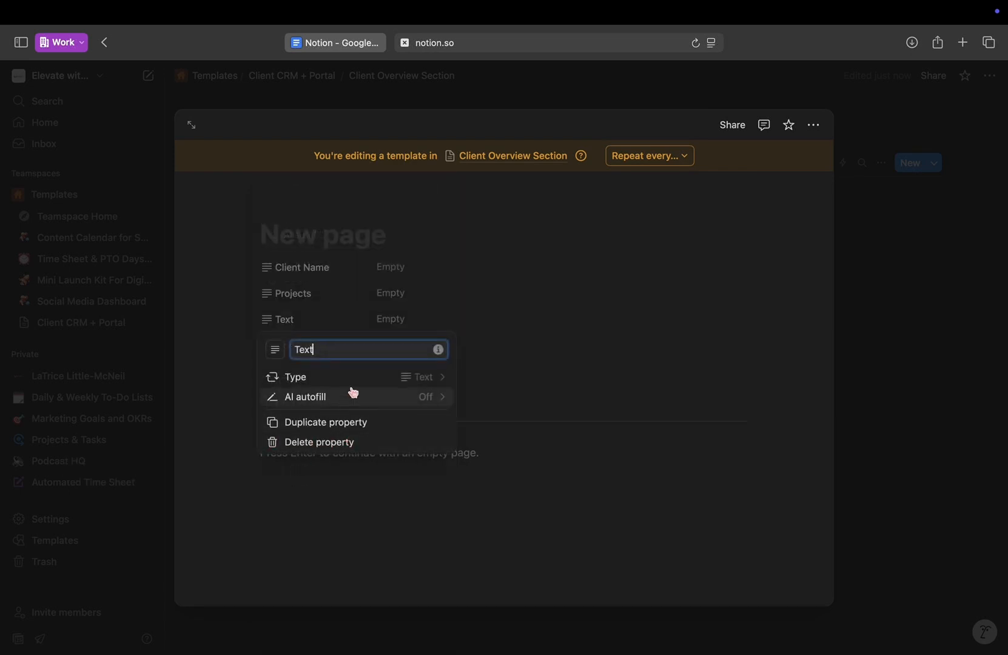
{"action": "type", "text": "Start Dat"}
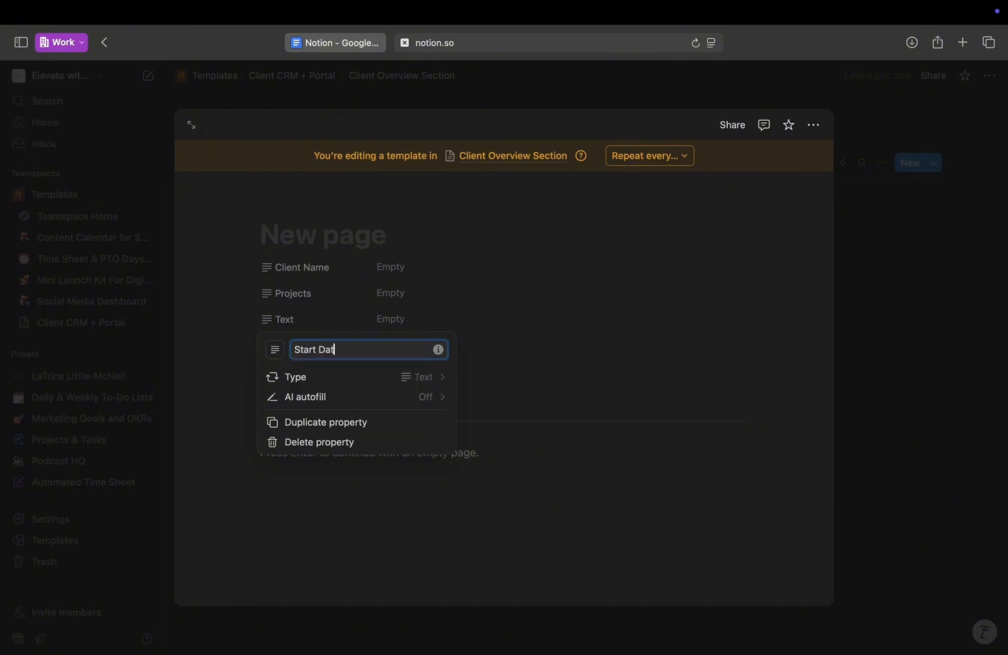
{"action": "left_click", "coordinate": [543, 375]}
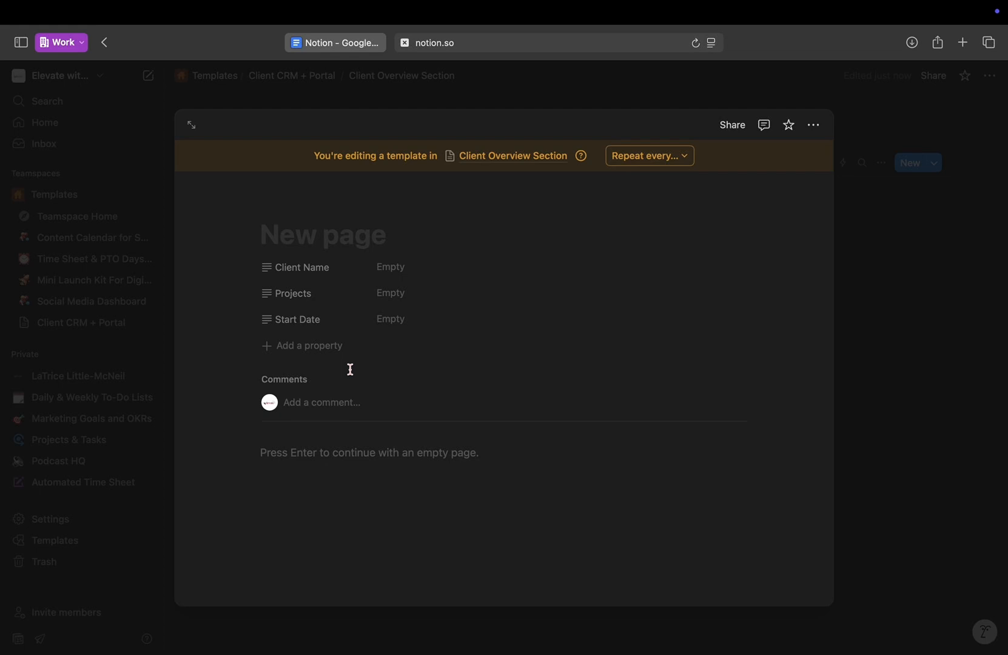
Add a text property named "Due Date" and reorder the properties so Projects and Start Date come before it.
{"action": "left_click", "coordinate": [312, 353]}
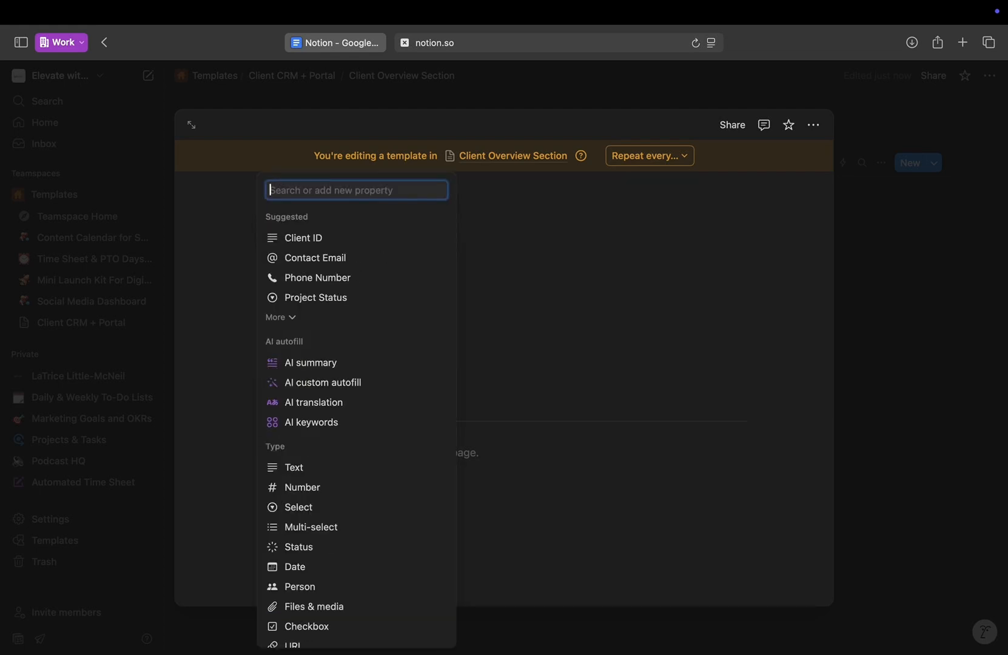
{"action": "left_click", "coordinate": [308, 472]}
{"action": "key", "text": "BackSpace"}
{"action": "type", "text": "Due Date"}
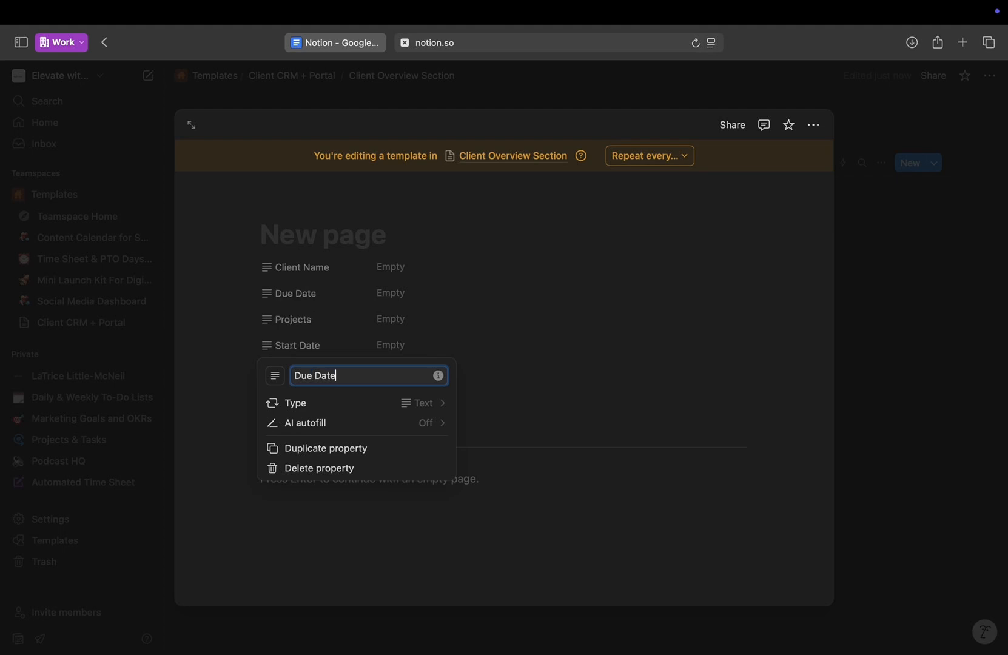
{"action": "left_click", "coordinate": [492, 416]}
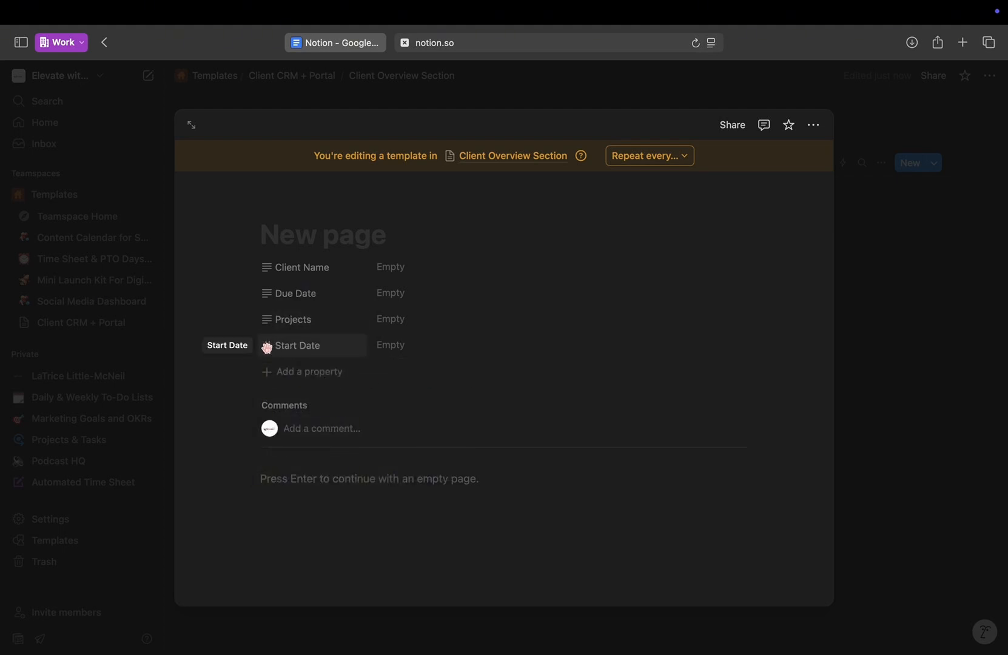
{"action": "left_click_drag", "start_coordinate": [268, 320], "coordinate": [267, 290]}
{"action": "left_click_drag", "start_coordinate": [267, 345], "coordinate": [268, 311]}
Add a text property named "Interactions" to the template.
{"action": "left_click", "coordinate": [303, 375]}
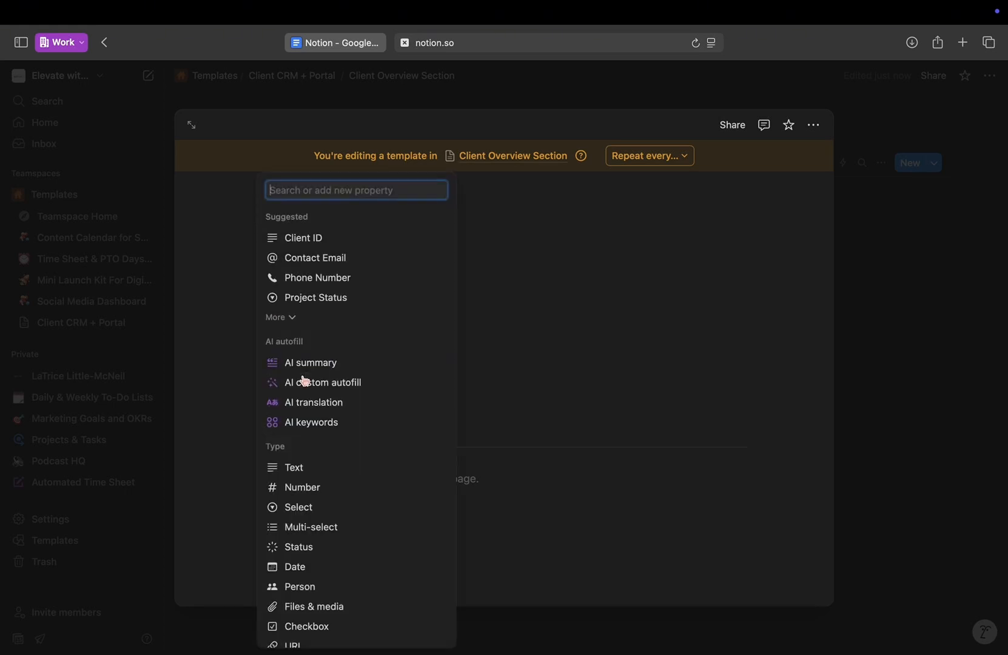
{"action": "left_click", "coordinate": [304, 467]}
{"action": "key", "text": "BackSpace"}
{"action": "key", "text": "BackSpace"}
{"action": "key", "text": "BackSpace"}
{"action": "key", "text": "BackSpace"}
{"action": "type", "text": "Interactions"}
{"action": "left_click", "coordinate": [540, 423]}
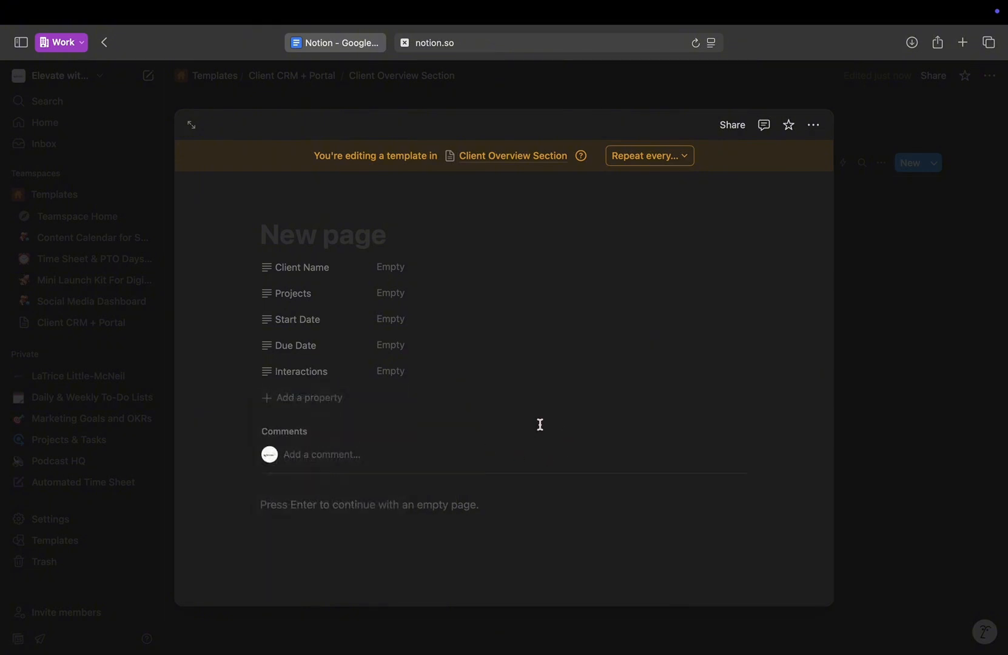
Add a text property named "Service Type" to the template.
{"action": "left_click", "coordinate": [330, 404]}
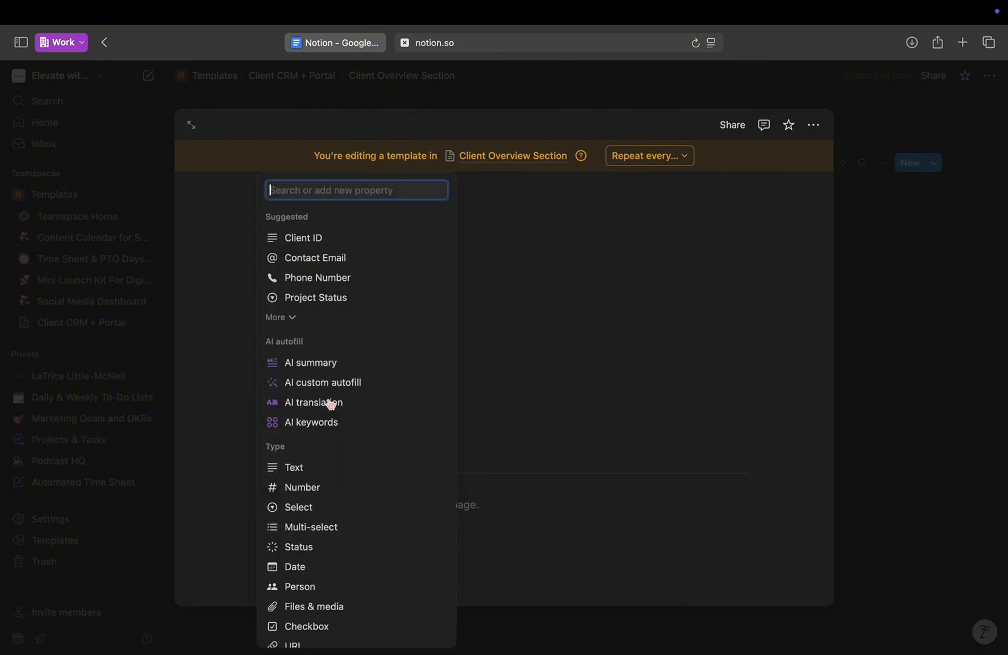
{"action": "left_click", "coordinate": [313, 469]}
{"action": "key", "text": "BackSpace"}
{"action": "key", "text": "BackSpace"}
{"action": "key", "text": "BackSpace"}
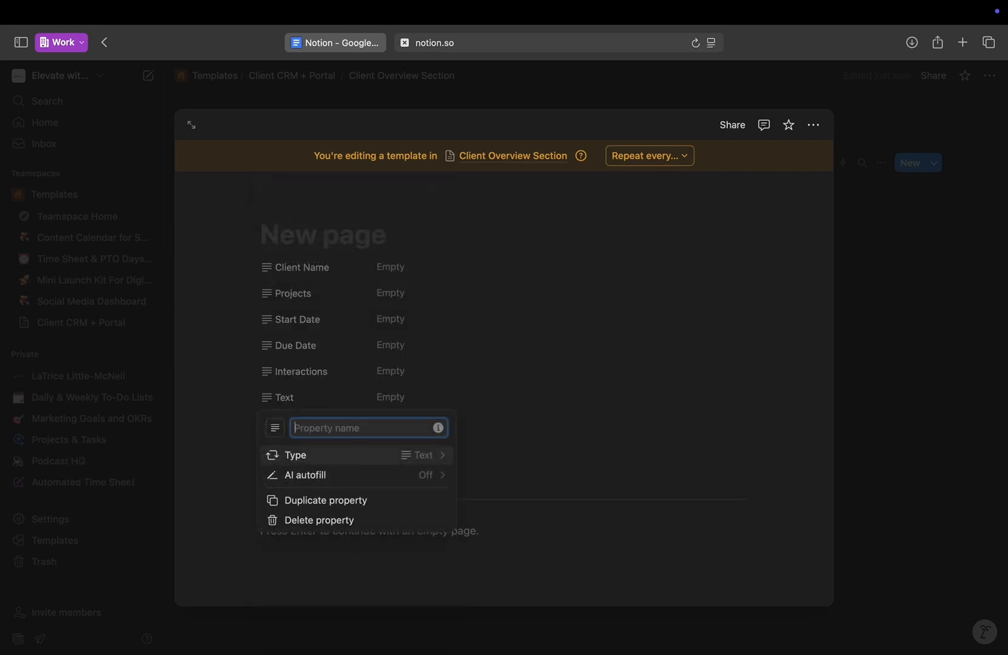
{"action": "type", "text": "Service Type"}
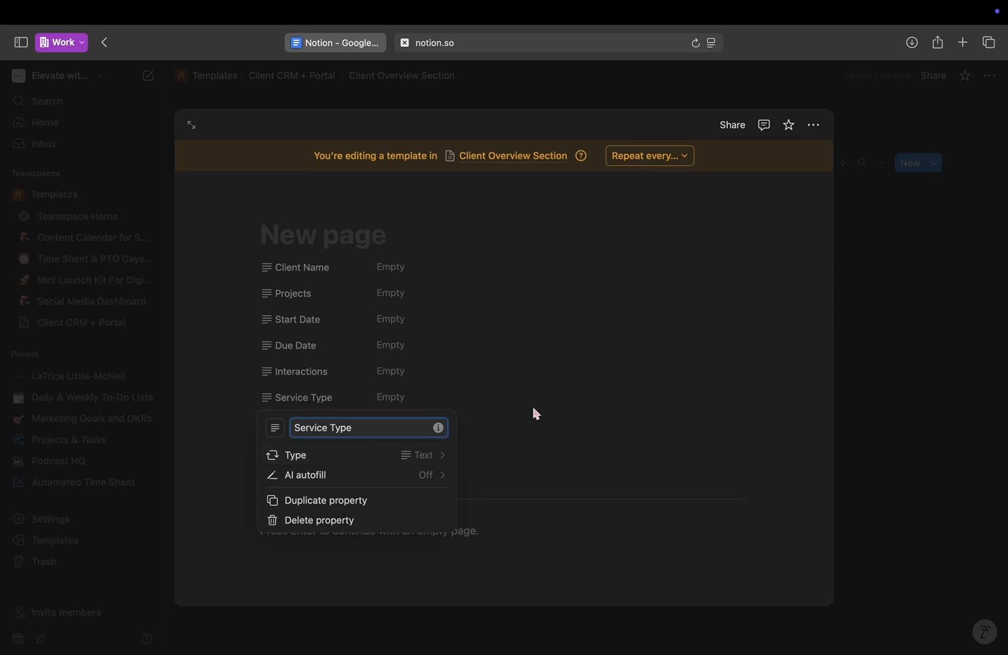
Add a text property named "Deliverables" to the template.
{"action": "left_click", "coordinate": [500, 418]}
{"action": "left_click", "coordinate": [322, 428]}
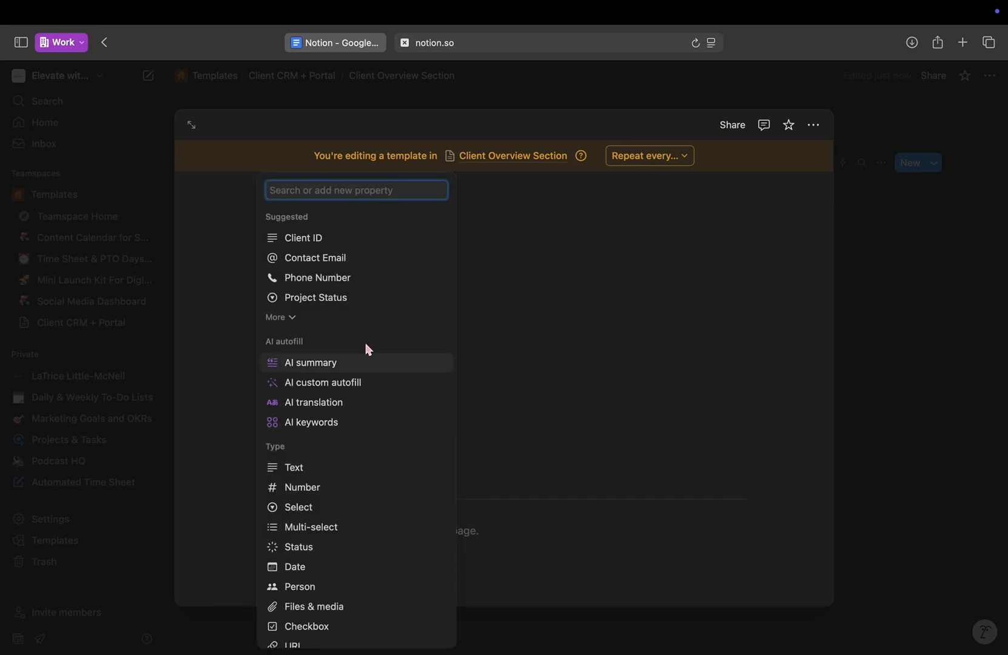
{"action": "left_click", "coordinate": [311, 474]}
{"action": "key", "text": "BackSpace"}
{"action": "type", "text": "Deliverab"}
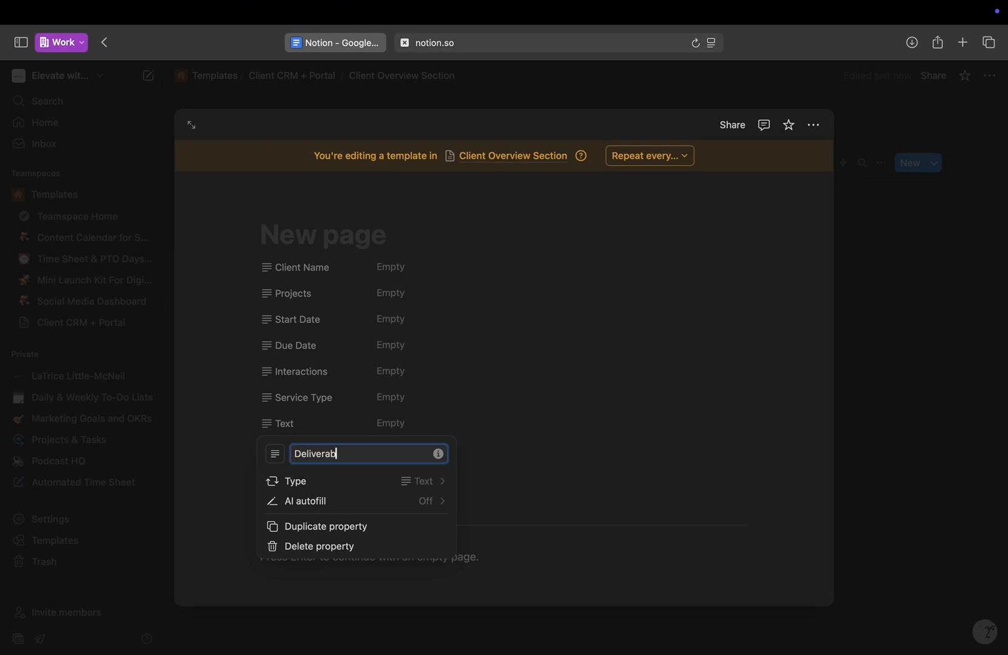
{"action": "type", "text": "les"}
{"action": "left_click", "coordinate": [493, 421]}
{"action": "left_click", "coordinate": [270, 373]}
{"action": "left_click_drag", "start_coordinate": [270, 373], "coordinate": [270, 421]}
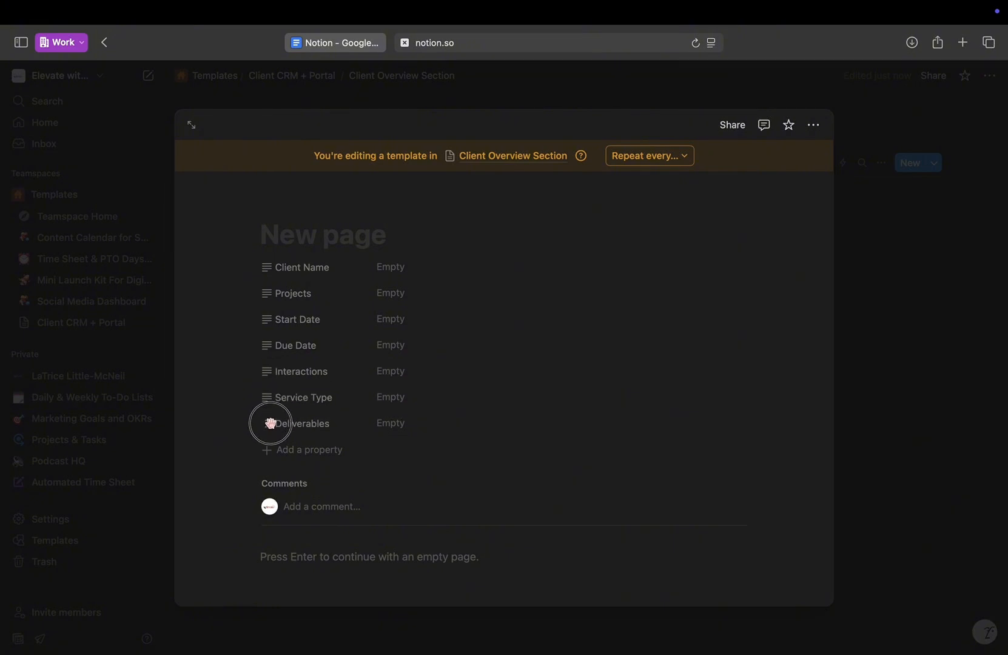
Add a text property named "Status" to the template.
{"action": "left_click", "coordinate": [301, 450]}
{"action": "left_click", "coordinate": [302, 476]}
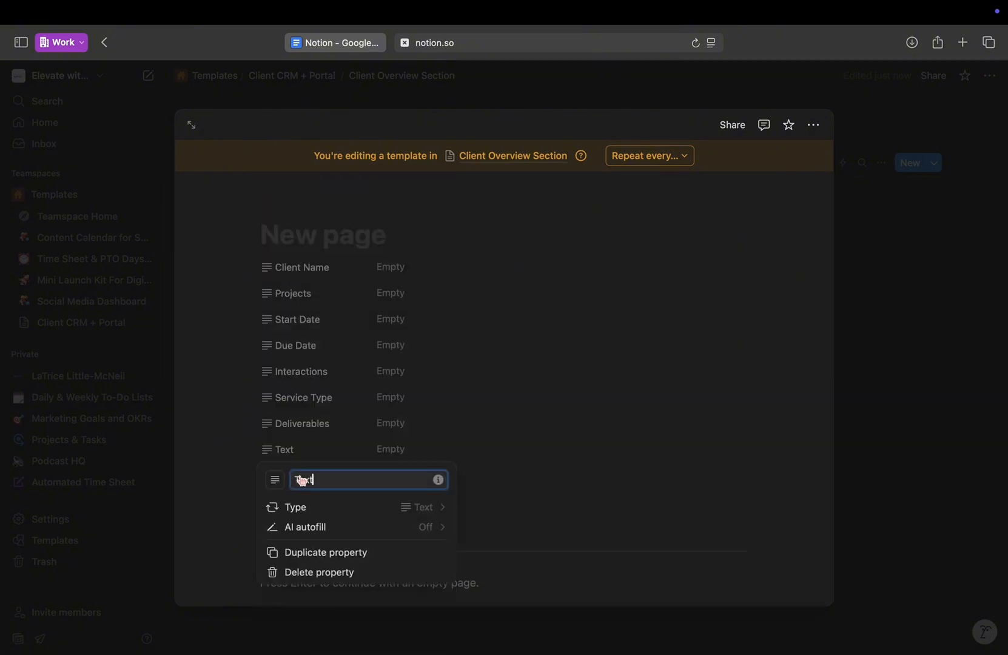
{"action": "key", "text": "BackSpace"}
{"action": "key", "text": "BackSpace"}
{"action": "type", "text": "St"}
{"action": "left_click", "coordinate": [599, 490]}
Insert an inline database in the template's body and title it "Strategy Call Worksheet".
{"action": "scroll", "coordinate": [463, 544], "scroll_direction": "down", "scroll_amount": 2}
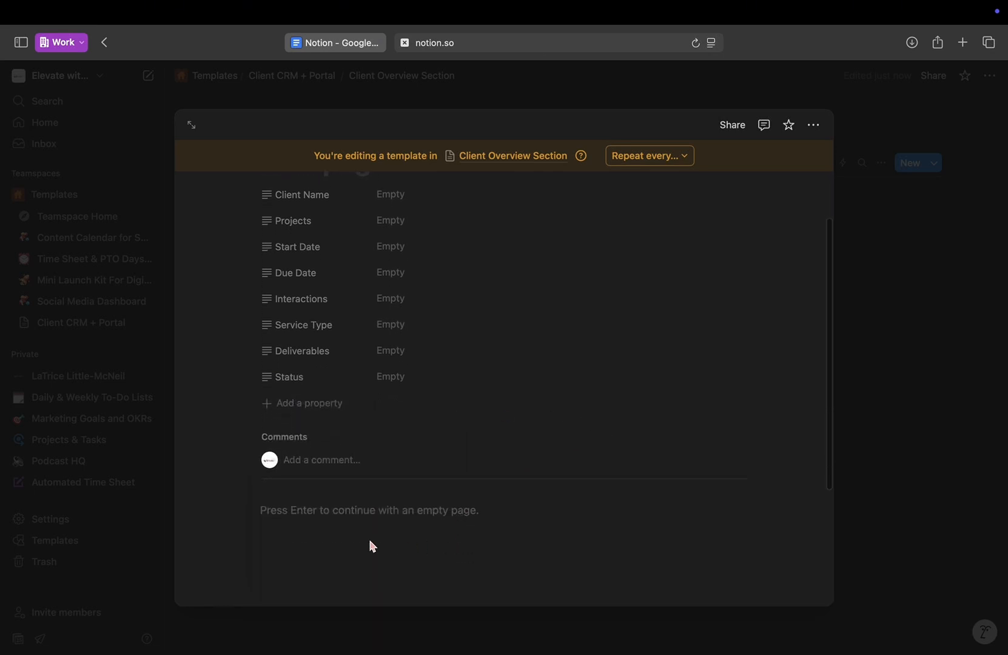
{"action": "left_click", "coordinate": [322, 506]}
{"action": "type", "text": "/"}
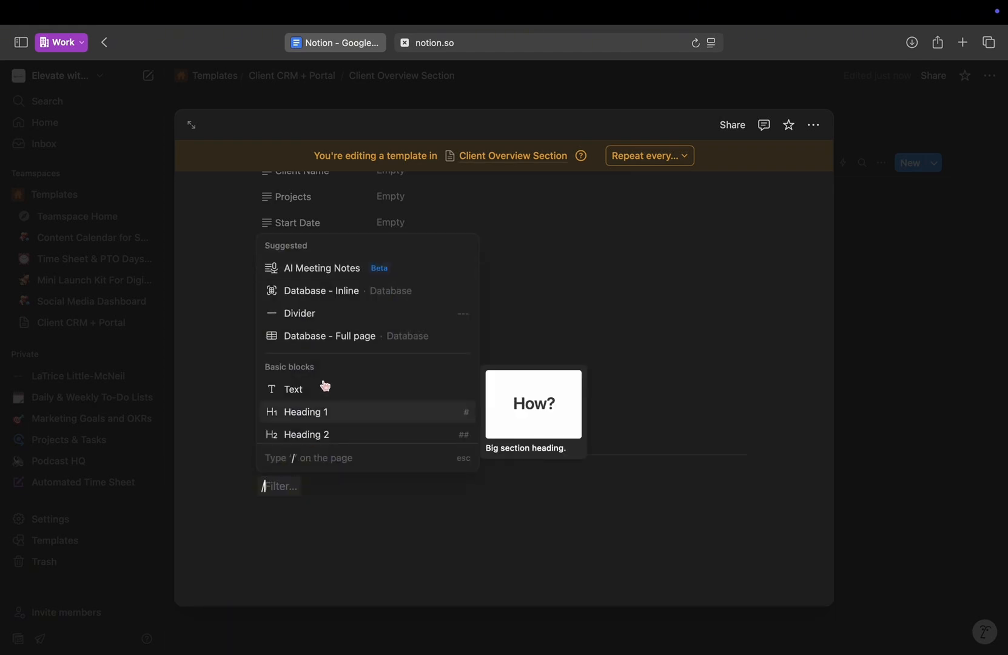
{"action": "left_click", "coordinate": [331, 293]}
{"action": "type", "text": "Strategy Calll Wor"}
{"action": "key", "text": "BackSpace"}
{"action": "key", "text": "BackSpace"}
{"action": "key", "text": "BackSpace"}
{"action": "key", "text": "BackSpace"}
{"action": "type", "text": "Worksheet"}
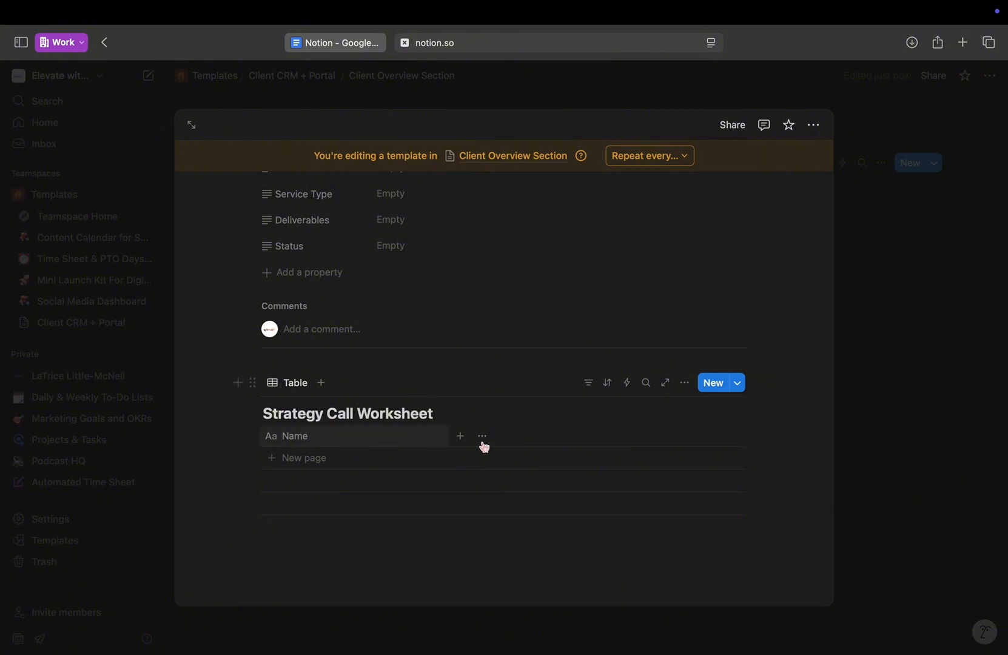
Add a text property named "Questions" to the Strategy Call Worksheet table.
{"action": "left_click", "coordinate": [461, 439]}
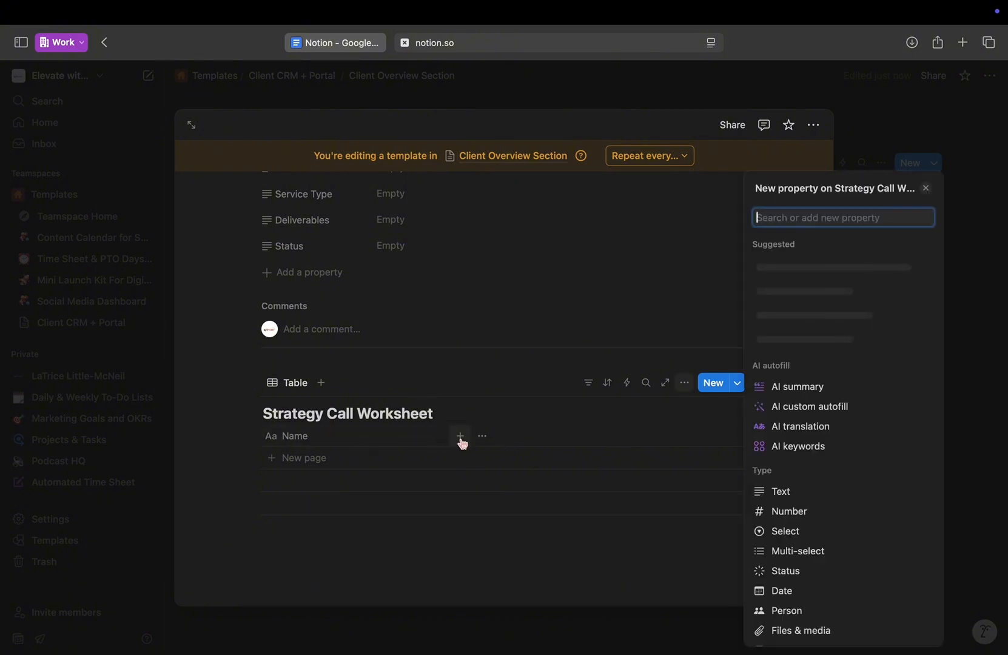
{"action": "left_click", "coordinate": [807, 501]}
{"action": "key", "text": "BackSpace"}
{"action": "type", "text": "FQue"}
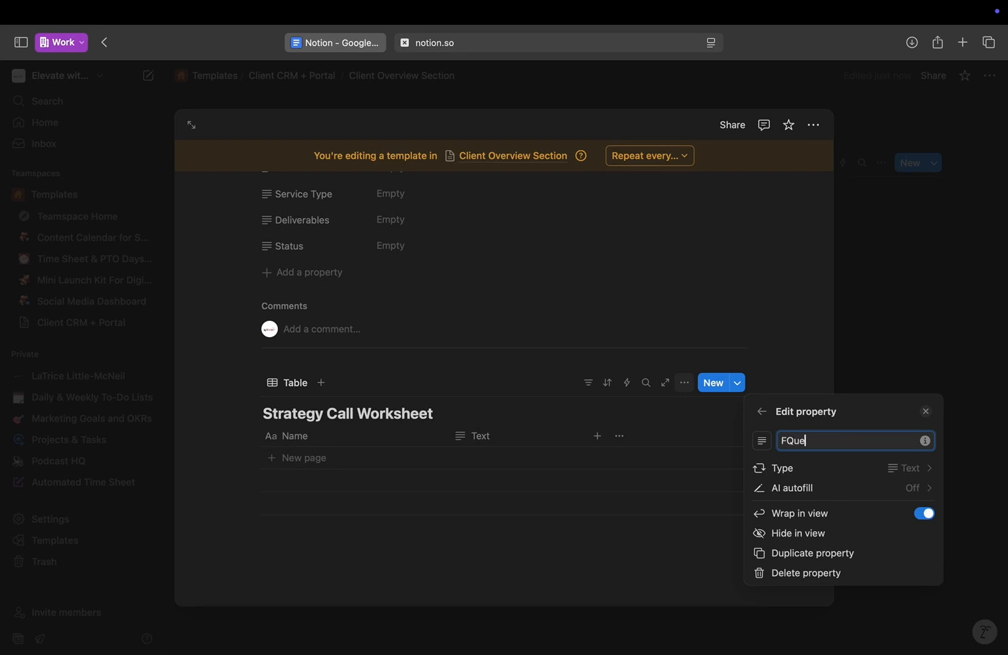
{"action": "key", "text": "BackSpace"}
{"action": "type", "text": "qu"}
{"action": "key", "text": "BackSpace"}
{"action": "key", "text": "BackSpace"}
{"action": "type", "text": "Questions"}
{"action": "left_click", "coordinate": [602, 441]}
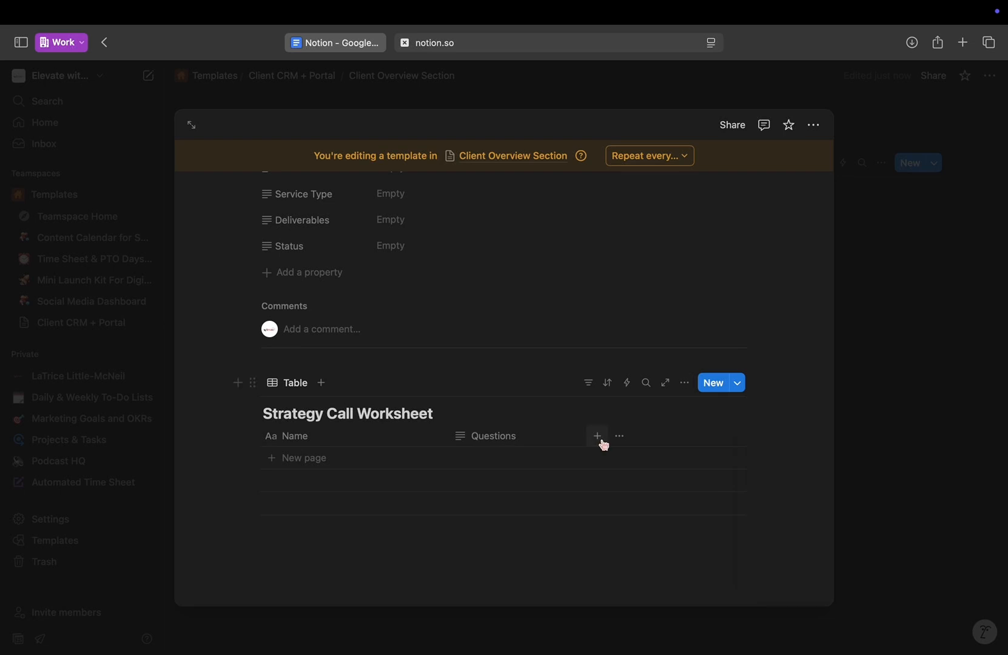
Add a text property named "Answers" to the Strategy Call Worksheet table.
{"action": "left_click", "coordinate": [597, 437]}
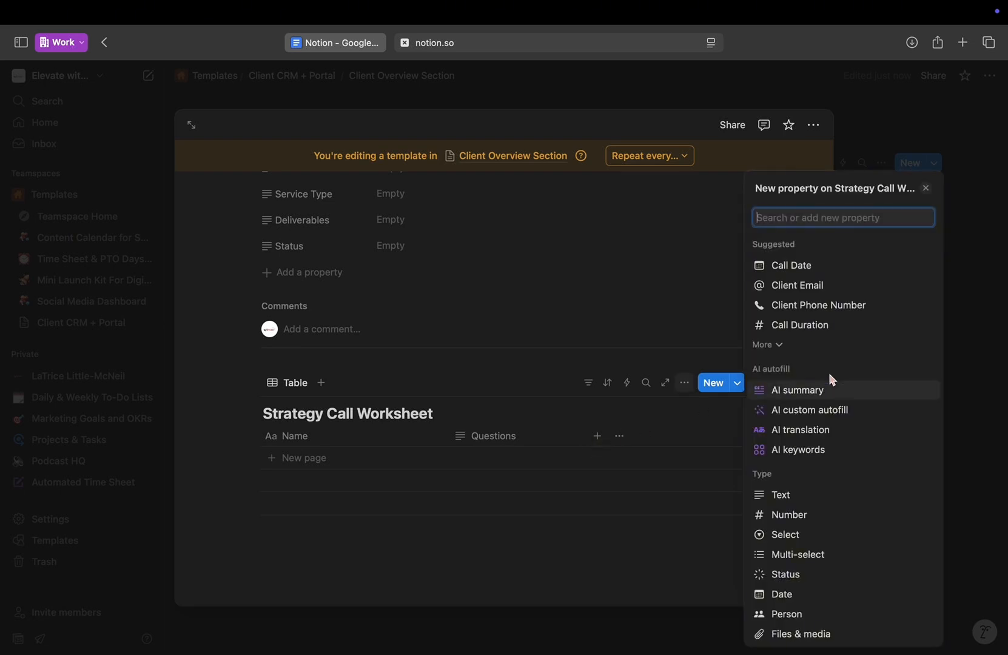
{"action": "left_click", "coordinate": [809, 495]}
{"action": "key", "text": "BackSpace"}
{"action": "key", "text": "BackSpace"}
{"action": "key", "text": "BackSpace"}
{"action": "key", "text": "BackSpace"}
{"action": "type", "text": "Answers"}
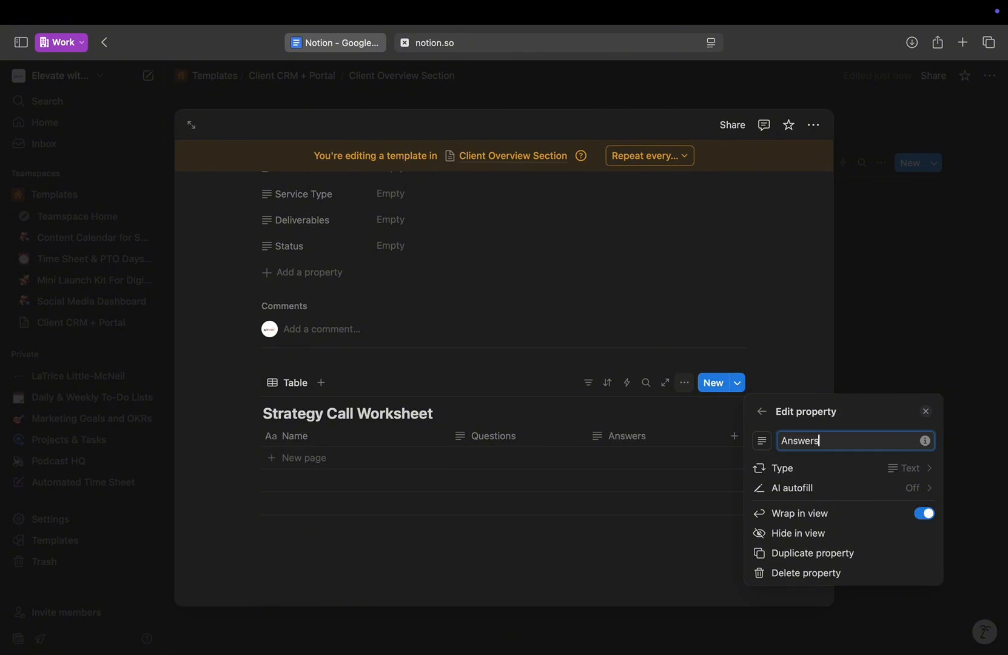
{"action": "left_click", "coordinate": [727, 471]}
Add a formula property named "Summary" to the Strategy Call Worksheet table.
{"action": "left_click", "coordinate": [736, 440]}
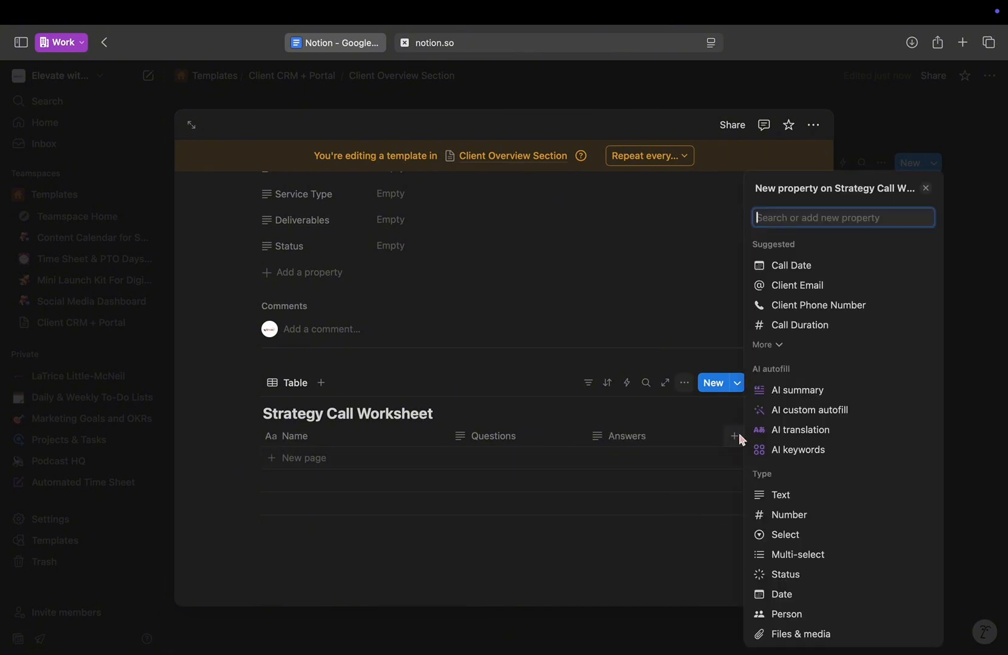
{"action": "type", "text": "for"}
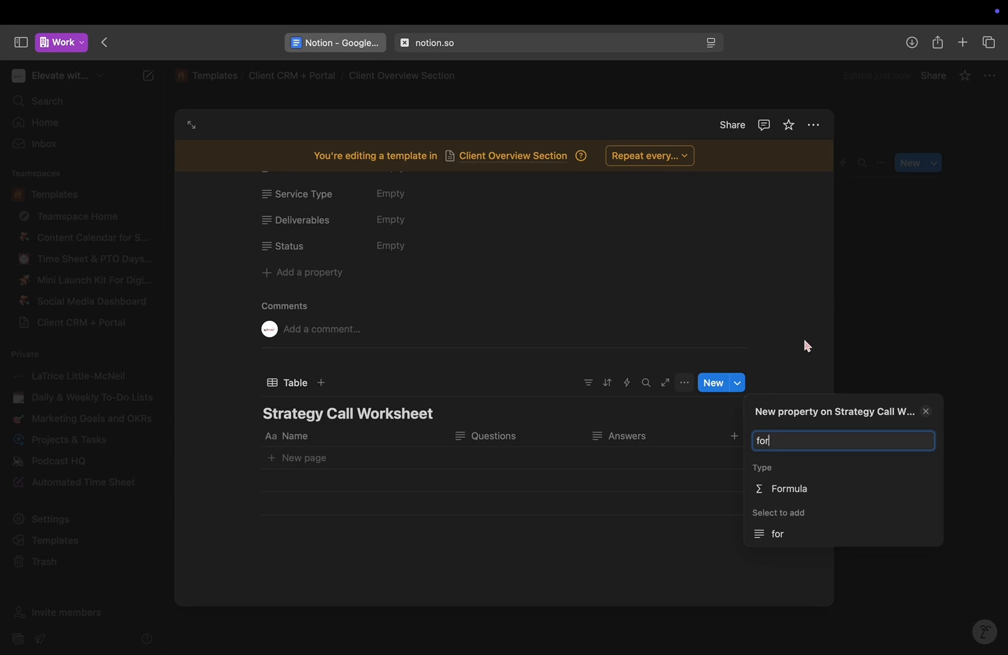
{"action": "left_click", "coordinate": [789, 489]}
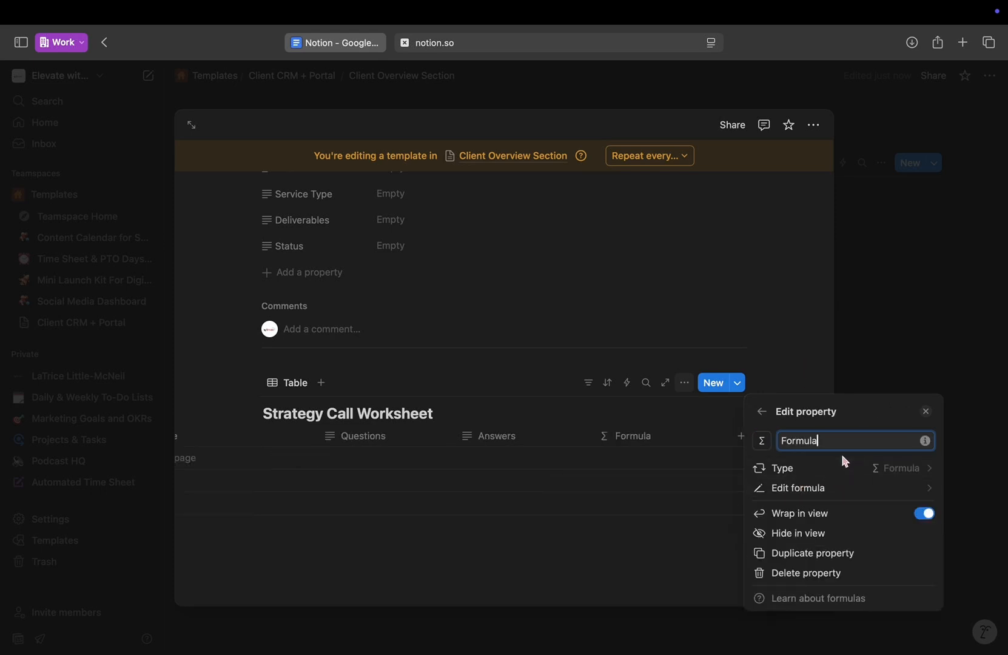
{"action": "key", "text": "BackSpace"}
{"action": "key", "text": "BackSpace"}
{"action": "key", "text": "BackSpace"}
{"action": "key", "text": "BackSpace"}
{"action": "key", "text": "BackSpace"}
{"action": "key", "text": "BackSpace"}
{"action": "key", "text": "BackSpace"}
{"action": "type", "text": "Summary"}
{"action": "left_click", "coordinate": [653, 466]}
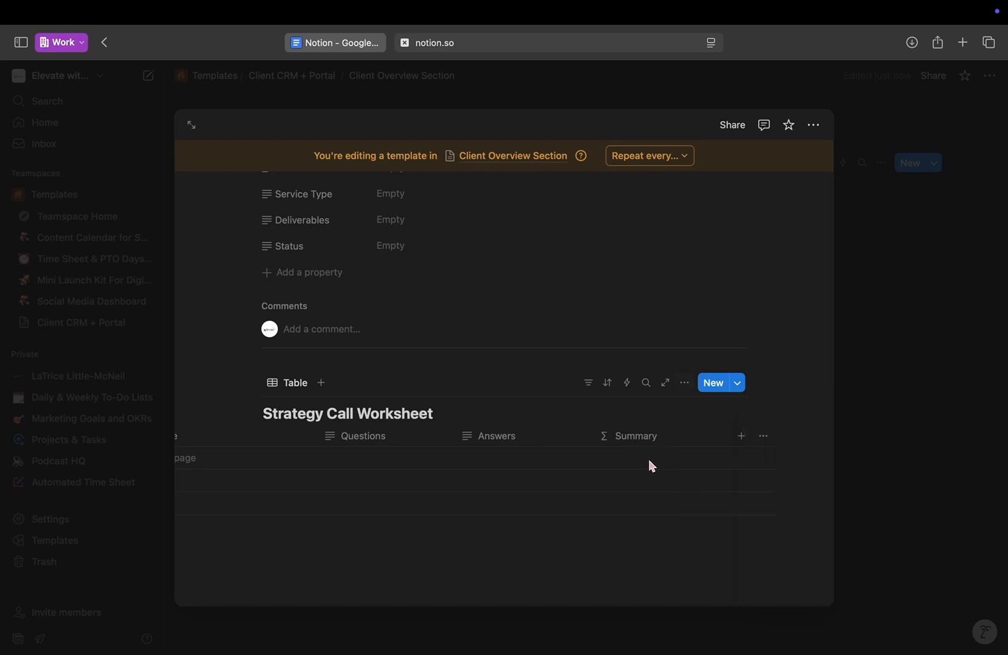
Enter the Google Docs formula if(and(!empty(Question), !empty(Answer)), Question + ": " + Answer, "") as the Summary property's formula.
{"action": "left_click", "coordinate": [335, 44]}
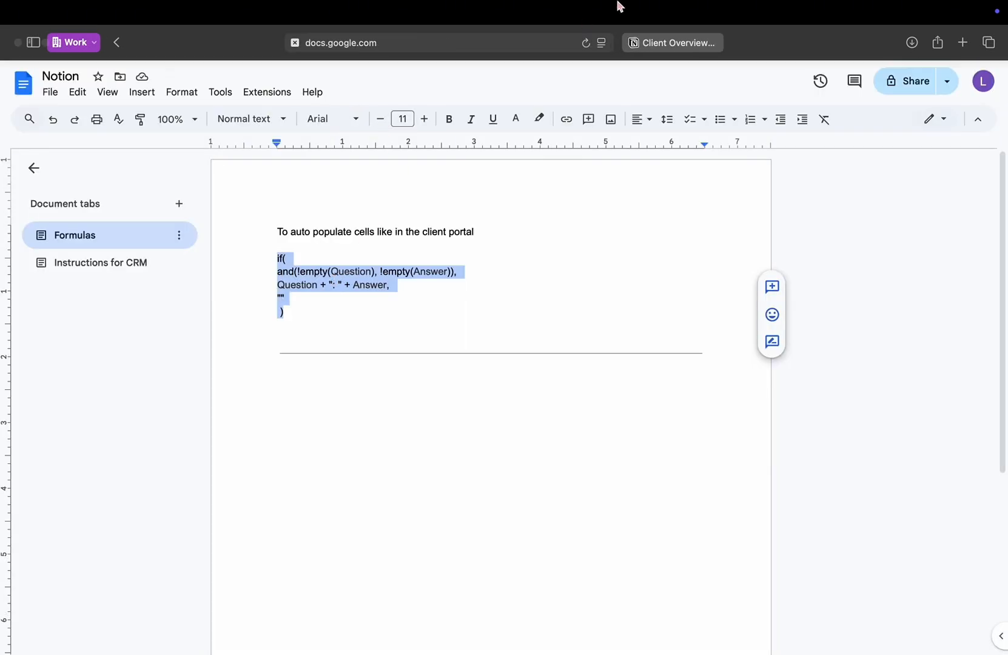
{"action": "left_click", "coordinate": [661, 43]}
{"action": "left_click", "coordinate": [481, 286]}
{"action": "type", "text": "if( and(!empty(Question), !empty(Answer)), Question + \": \" + Answer, \"\"  )"}
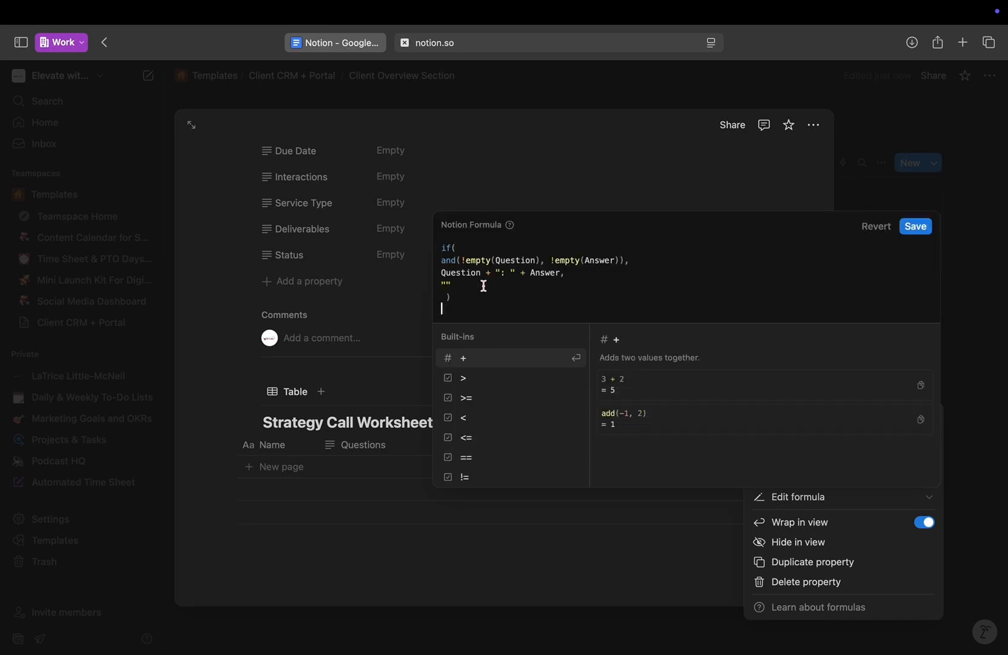
{"action": "key", "text": "BackSpace"}
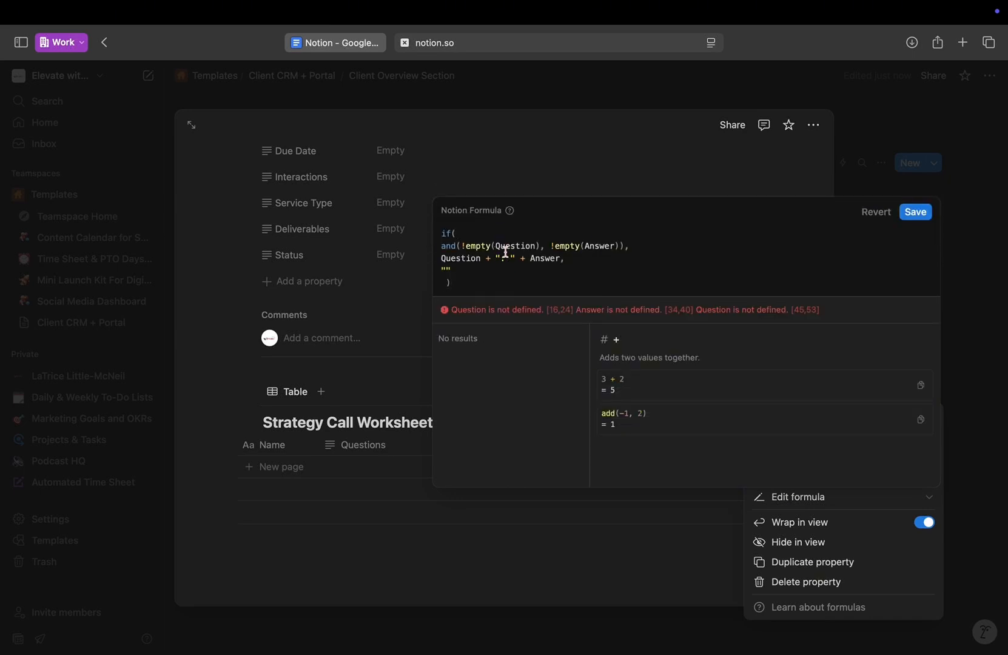
Replace Question and Answer inside the formula's two empty() checks with the Questions and Answers properties.
{"action": "left_click", "coordinate": [520, 251]}
{"action": "left_click", "coordinate": [491, 363]}
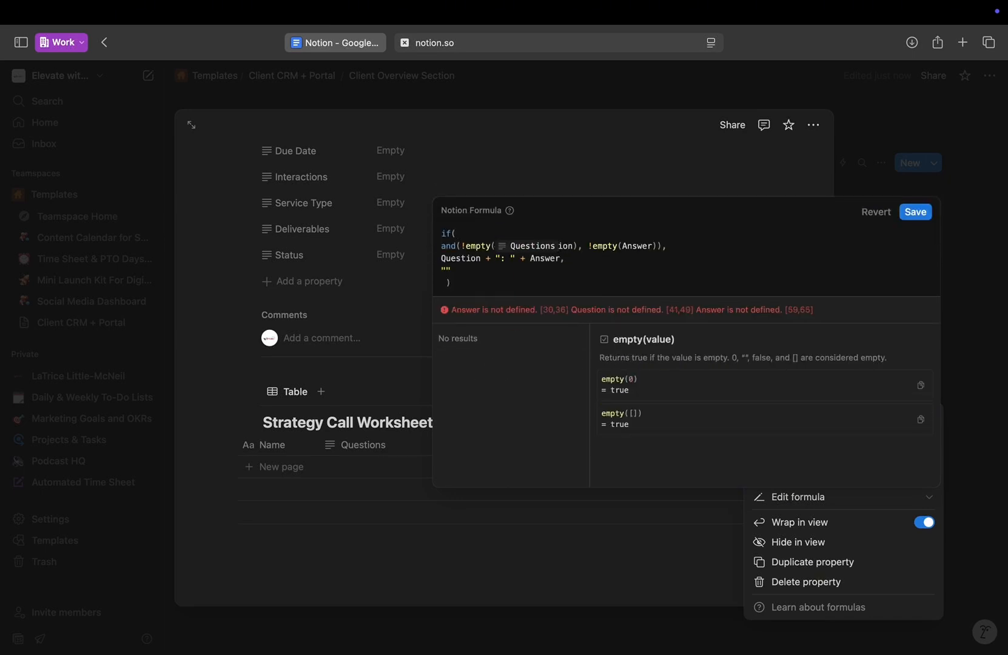
{"action": "key", "text": "BackSpace"}
{"action": "key", "text": "BackSpace"}
{"action": "key", "text": "BackSpace"}
{"action": "left_click", "coordinate": [616, 247]}
{"action": "left_click", "coordinate": [495, 360]}
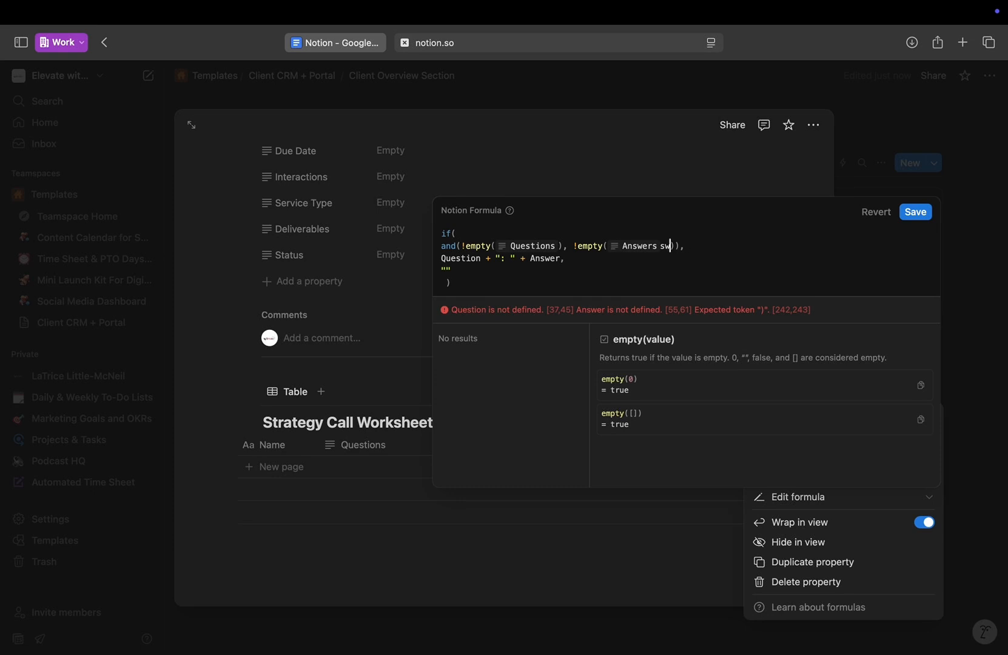
Replace Question and Answer in the formula's output line with the Questions and Answers properties and save the formula.
{"action": "left_click", "coordinate": [472, 260]}
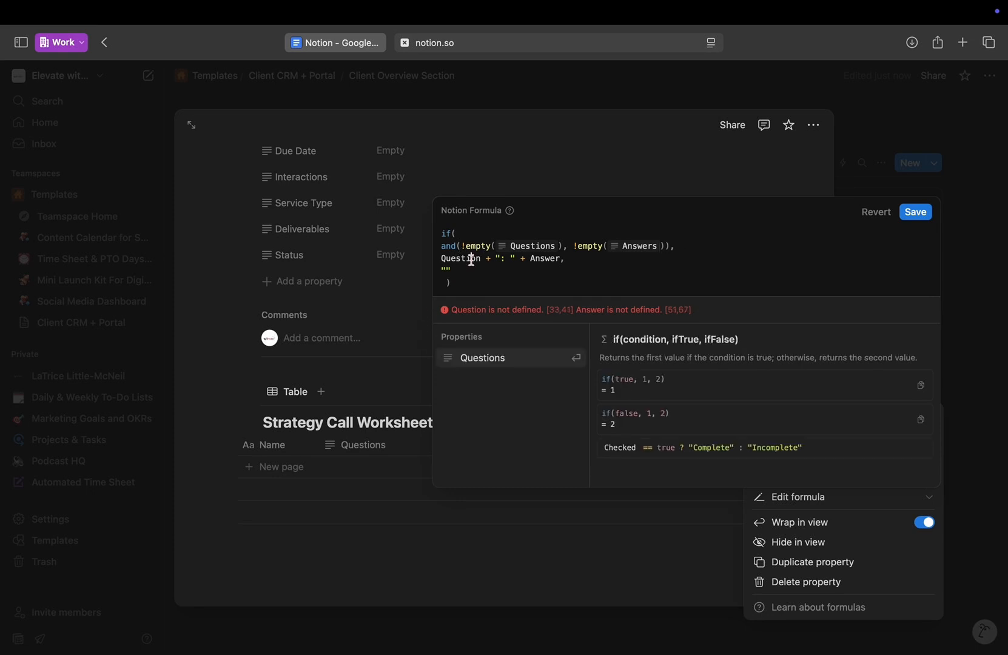
{"action": "left_click", "coordinate": [476, 361]}
{"action": "key", "text": "BackSpace"}
{"action": "key", "text": "BackSpace"}
{"action": "left_click", "coordinate": [572, 259]}
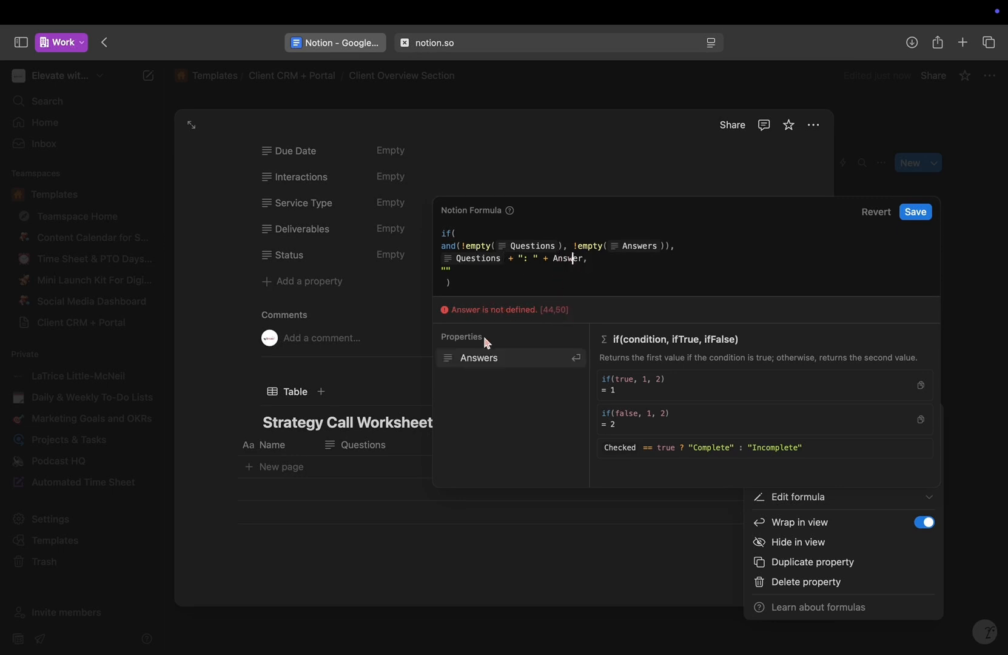
{"action": "left_click", "coordinate": [482, 361]}
{"action": "key", "text": "Right"}
{"action": "key", "text": "Right"}
{"action": "key", "text": "BackSpace"}
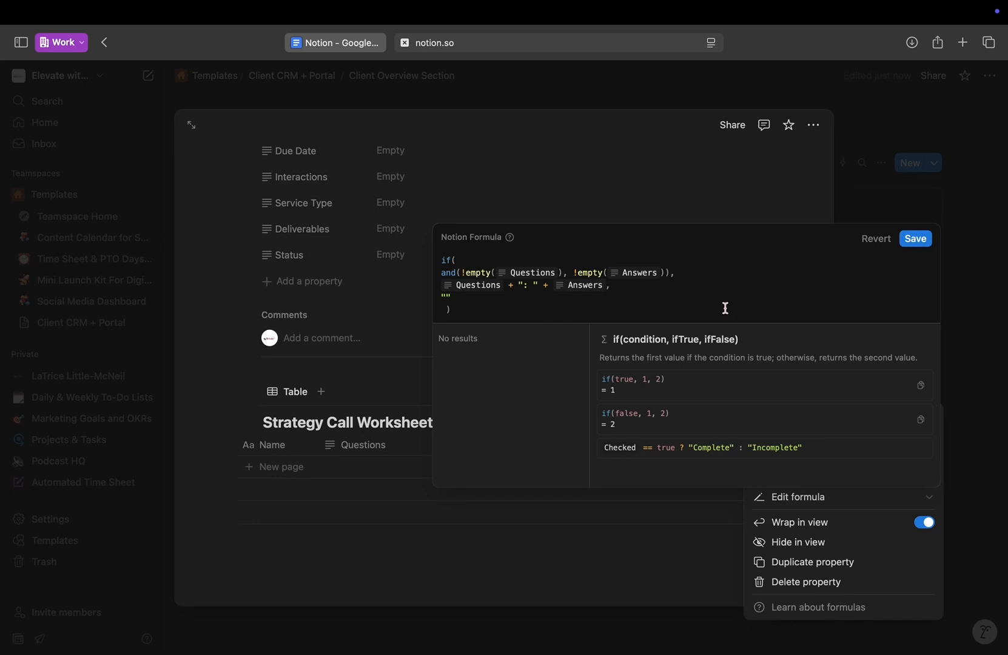
{"action": "left_click", "coordinate": [915, 241]}
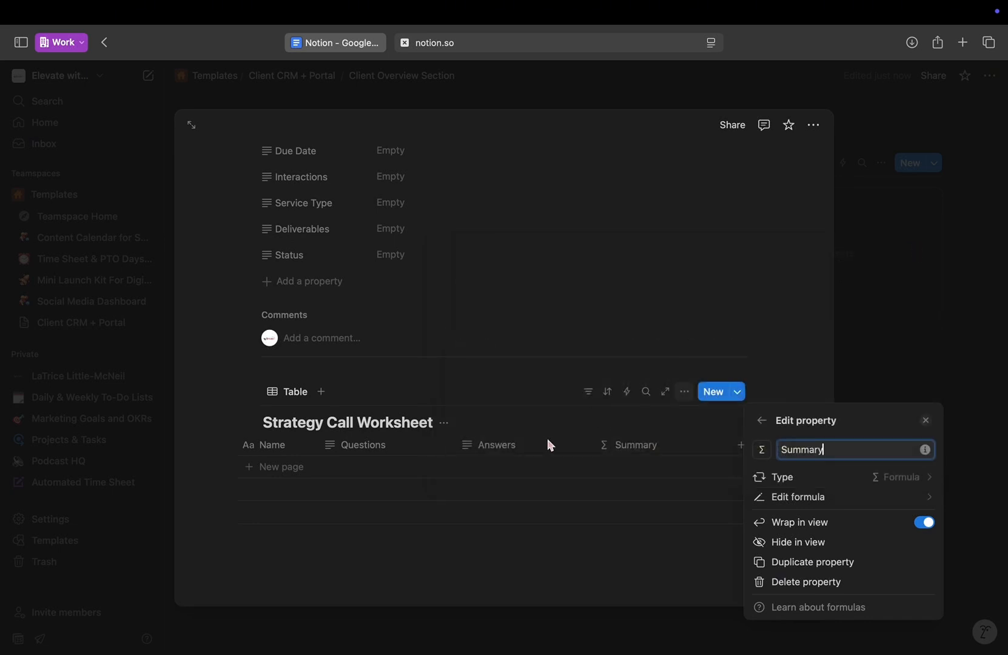
Enter "hey" as both the question and the answer in the worksheet's first row to test Summary, and close the page.
{"action": "left_click", "coordinate": [435, 472]}
{"action": "left_click", "coordinate": [412, 474]}
{"action": "left_click", "coordinate": [430, 472]}
{"action": "type", "text": "hey"}
{"action": "key", "text": "Tab"}
{"action": "type", "text": "hey"}
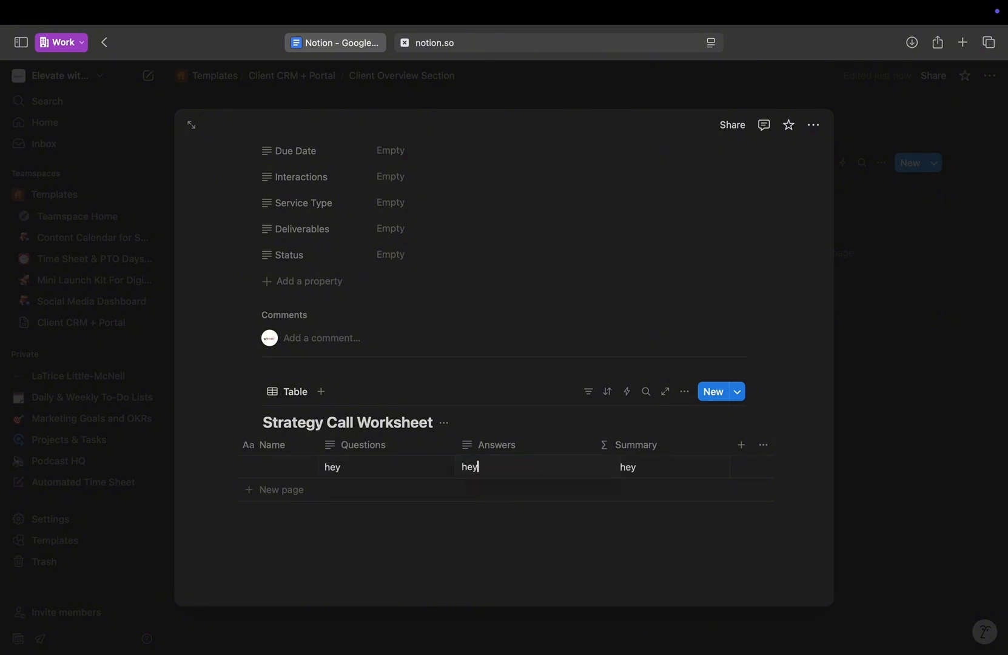
{"action": "key", "text": "Escape"}
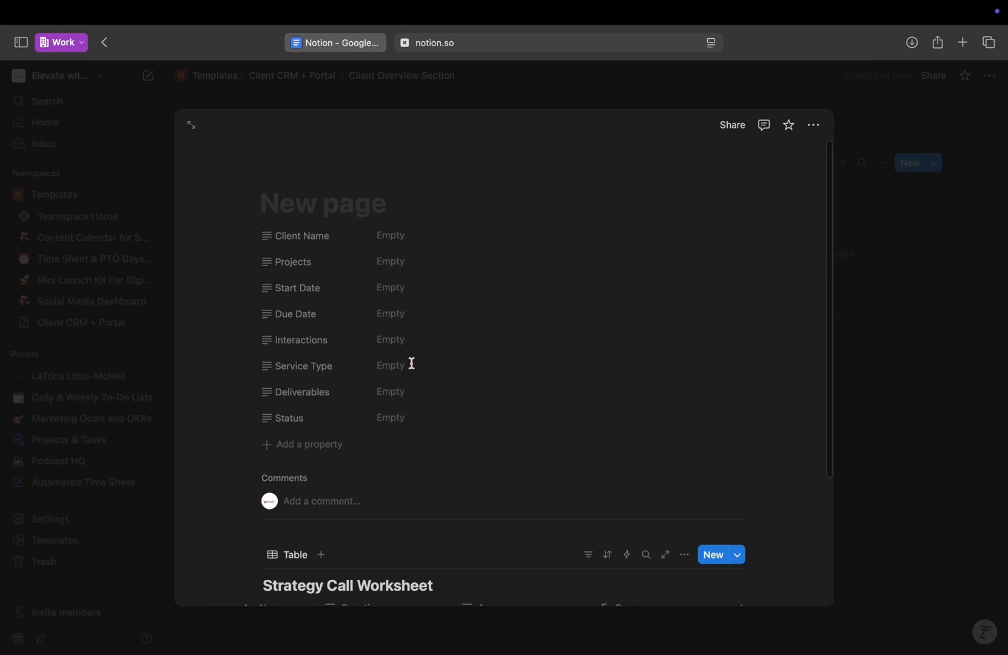
{"action": "left_click", "coordinate": [916, 193]}
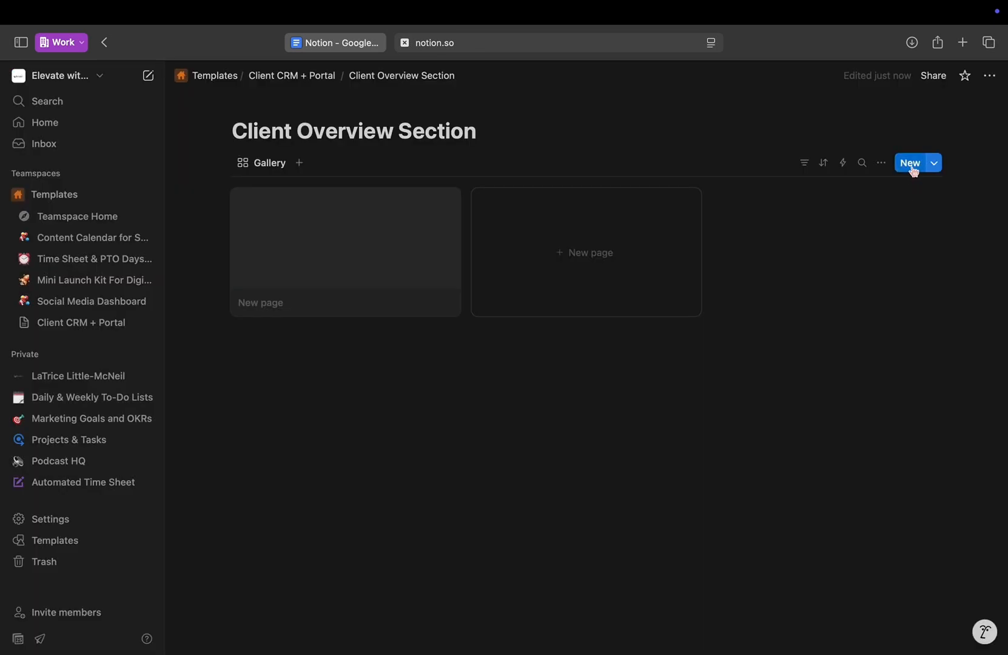
Create a new page in the Client Overview Section gallery, look through its content, and close it.
{"action": "left_click", "coordinate": [913, 170]}
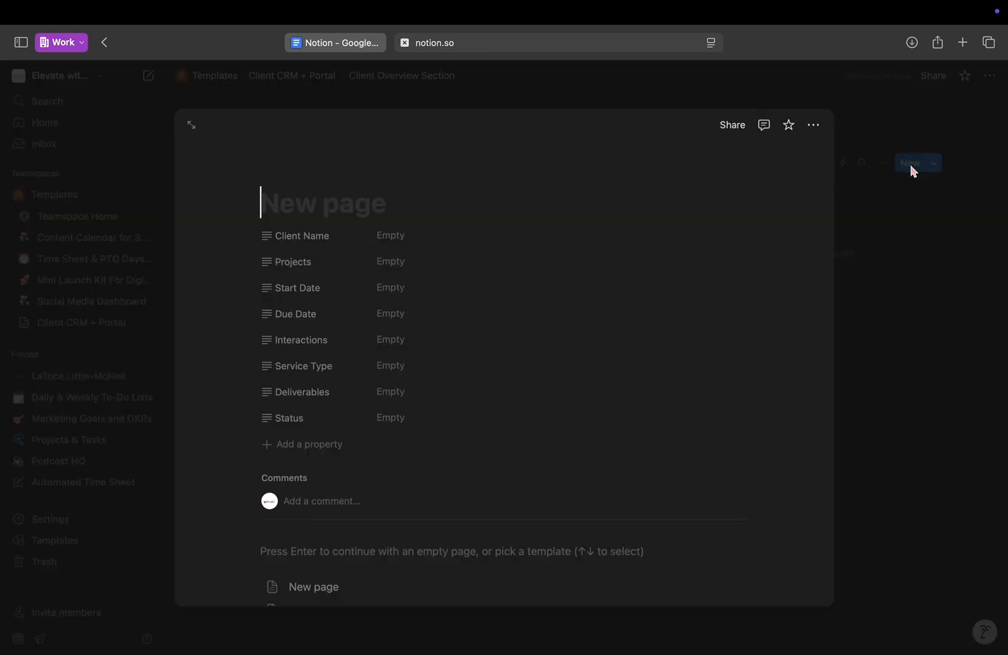
{"action": "scroll", "coordinate": [677, 299], "scroll_direction": "down", "scroll_amount": 5}
{"action": "scroll", "coordinate": [788, 291], "scroll_direction": "up", "scroll_amount": 5}
{"action": "left_click", "coordinate": [883, 286]}
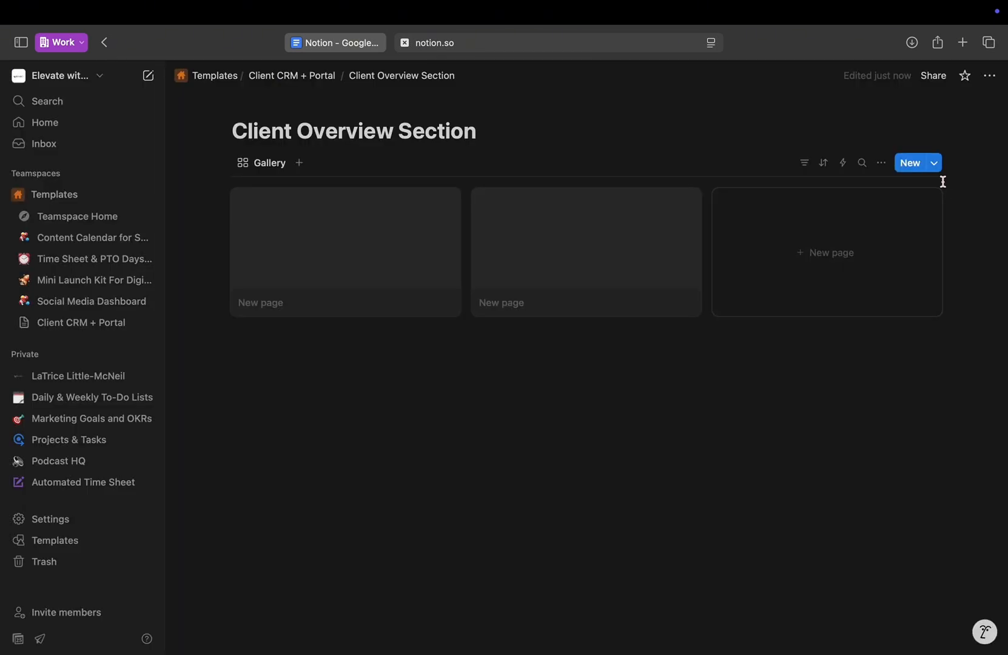
Set the "New page" template as the default for all views in Client Overview Section.
{"action": "left_click", "coordinate": [938, 166]}
{"action": "left_click", "coordinate": [986, 214]}
{"action": "left_click", "coordinate": [890, 237]}
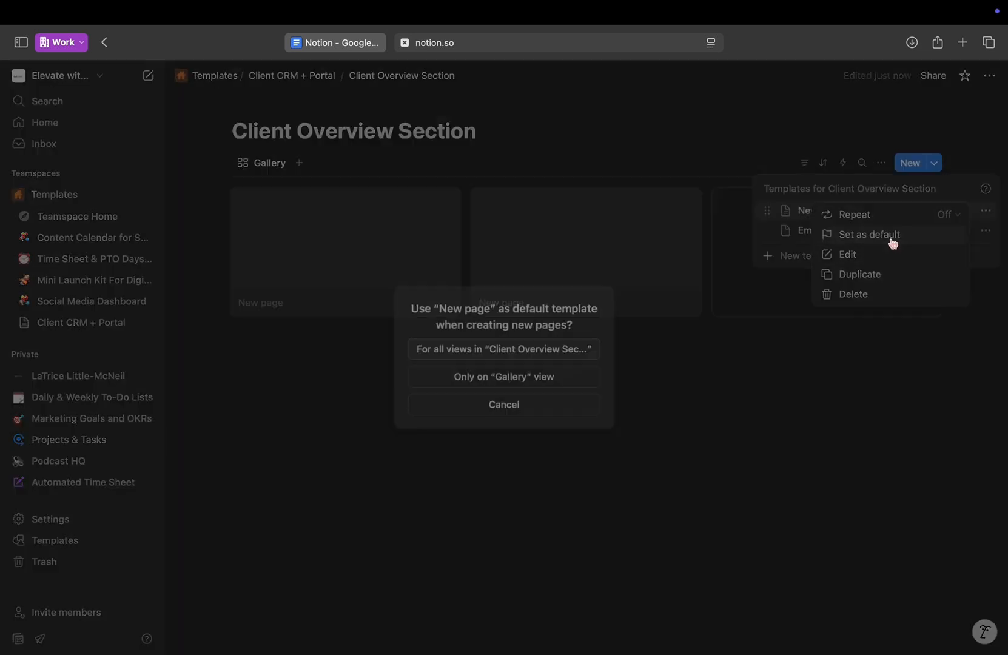
{"action": "left_click", "coordinate": [562, 351]}
{"action": "left_click", "coordinate": [714, 423]}
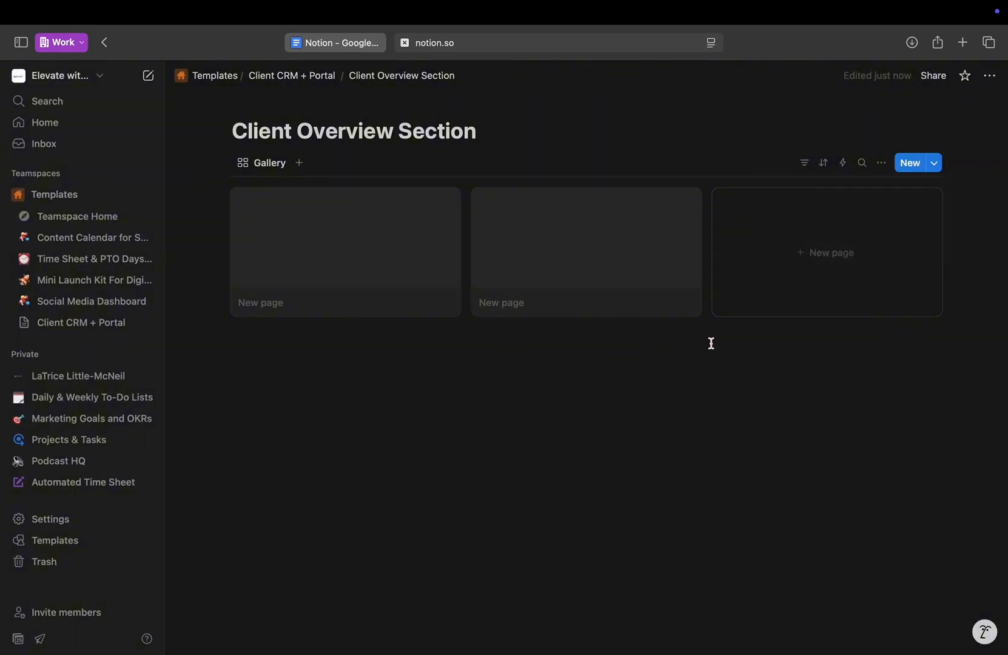
Create a gallery page from the default template and delete the blank page in the second card.
{"action": "left_click", "coordinate": [783, 273]}
{"action": "scroll", "coordinate": [643, 363], "scroll_direction": "down", "scroll_amount": 4}
{"action": "scroll", "coordinate": [643, 363], "scroll_direction": "up", "scroll_amount": 5}
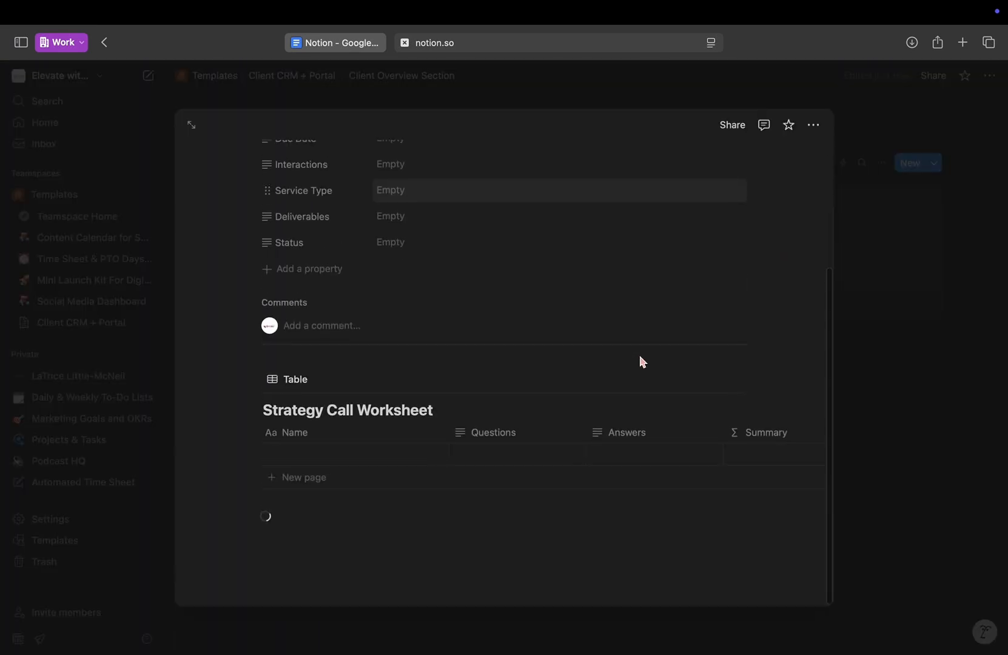
{"action": "left_click", "coordinate": [907, 390]}
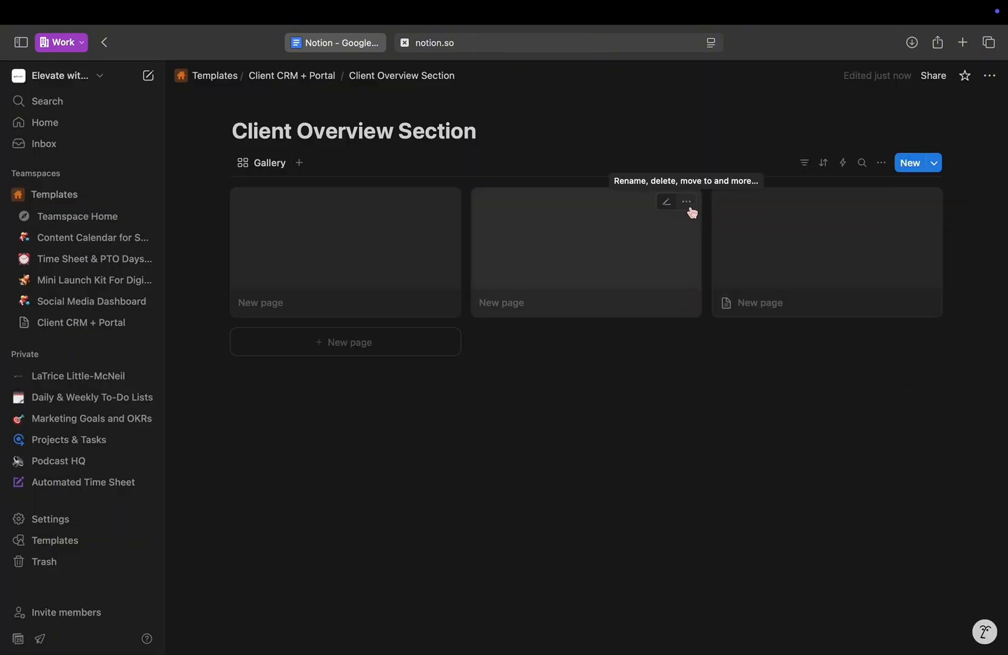
{"action": "left_click", "coordinate": [692, 210]}
{"action": "left_click", "coordinate": [704, 428]}
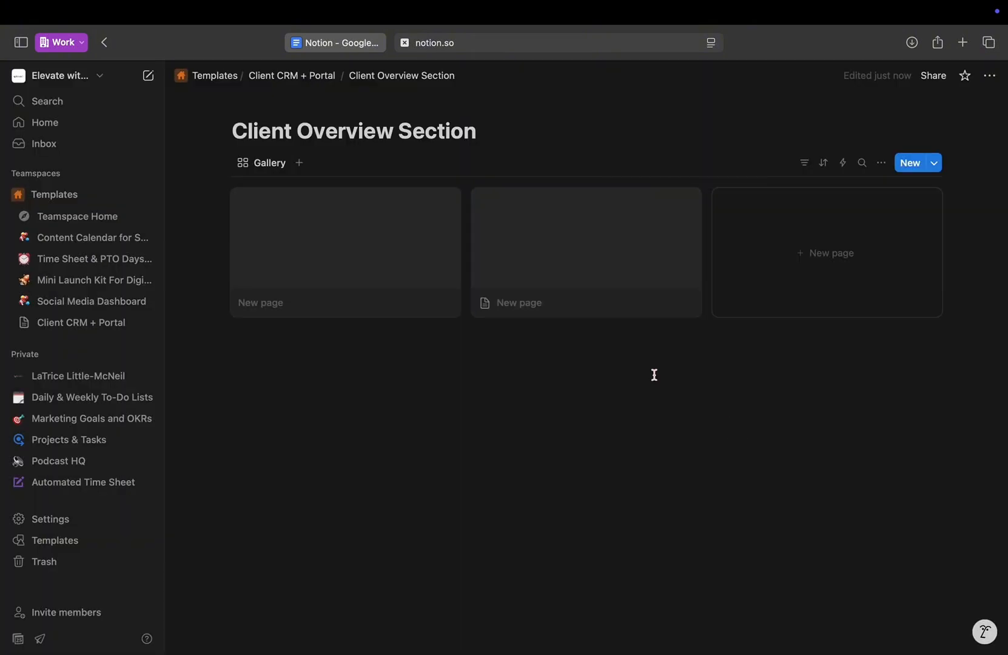
Delete the blank page in the gallery's first card and close the template list.
{"action": "left_click", "coordinate": [444, 201]}
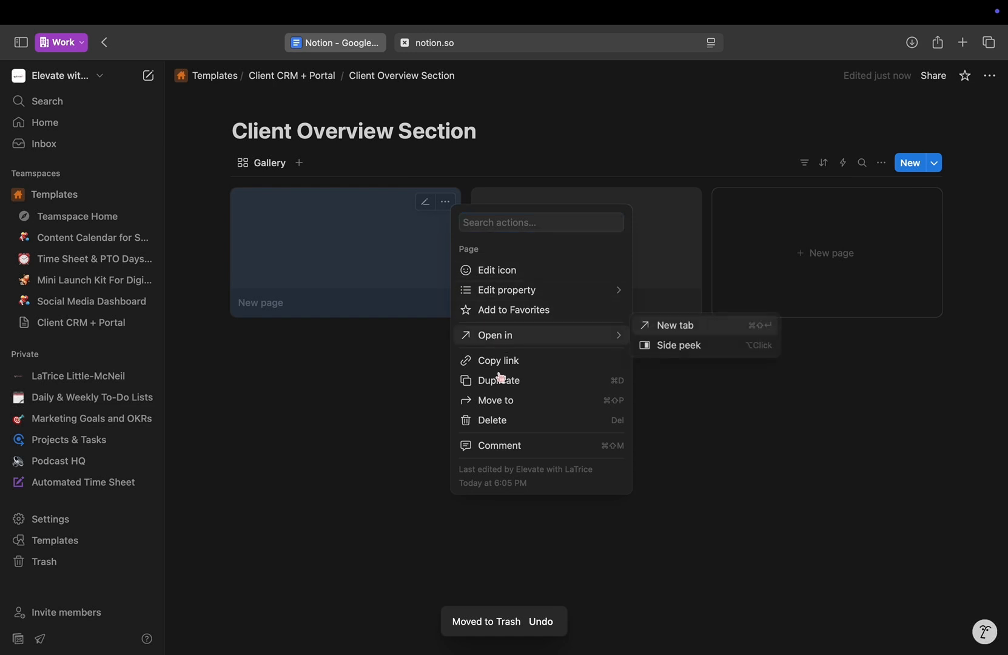
{"action": "left_click", "coordinate": [505, 421]}
{"action": "left_click", "coordinate": [934, 164]}
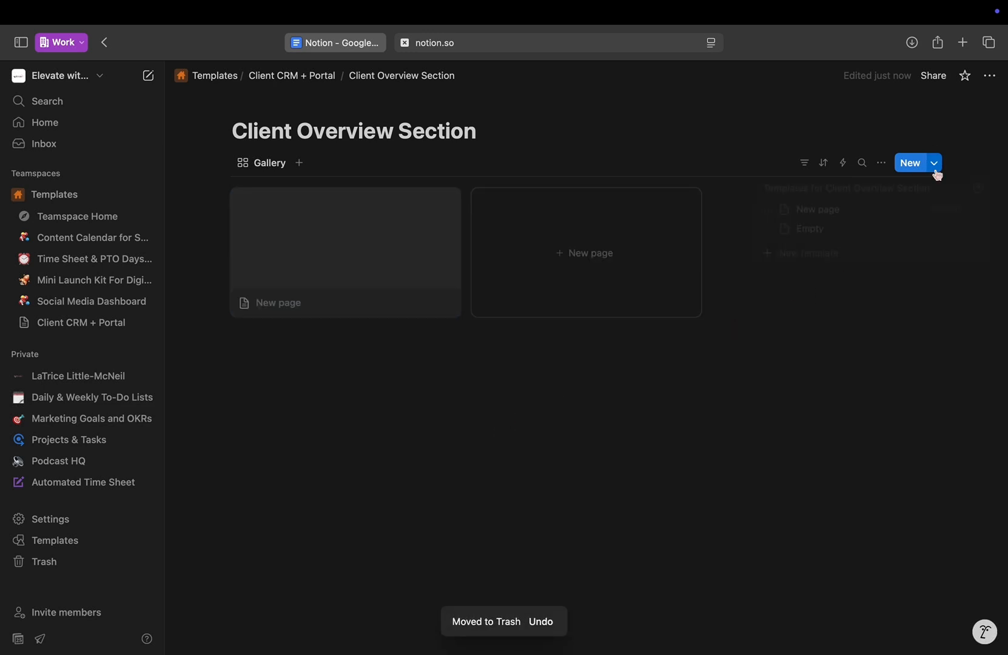
{"action": "left_click", "coordinate": [781, 338]}
Test a new gallery page by entering "hey" as question and answer in its worksheet, and delete that page.
{"action": "left_click", "coordinate": [650, 293]}
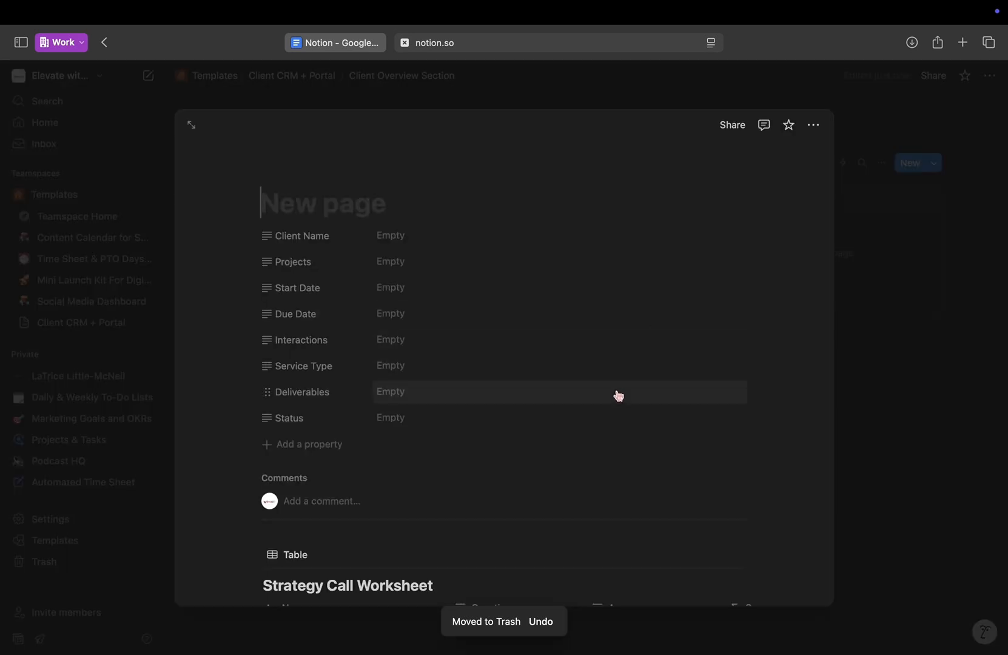
{"action": "scroll", "coordinate": [617, 397], "scroll_direction": "down", "scroll_amount": 3}
{"action": "left_click", "coordinate": [531, 458]}
{"action": "type", "text": "hey"}
{"action": "key", "text": "Tab"}
{"action": "type", "text": "hey"}
{"action": "key", "text": "Tab"}
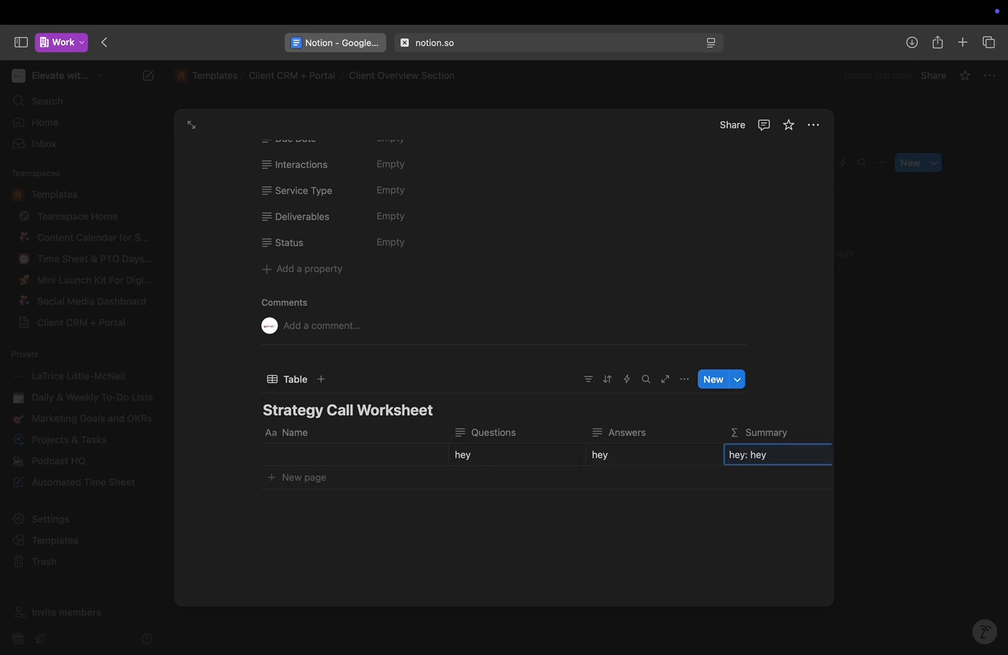
{"action": "scroll", "coordinate": [869, 466], "scroll_direction": "up", "scroll_amount": 3}
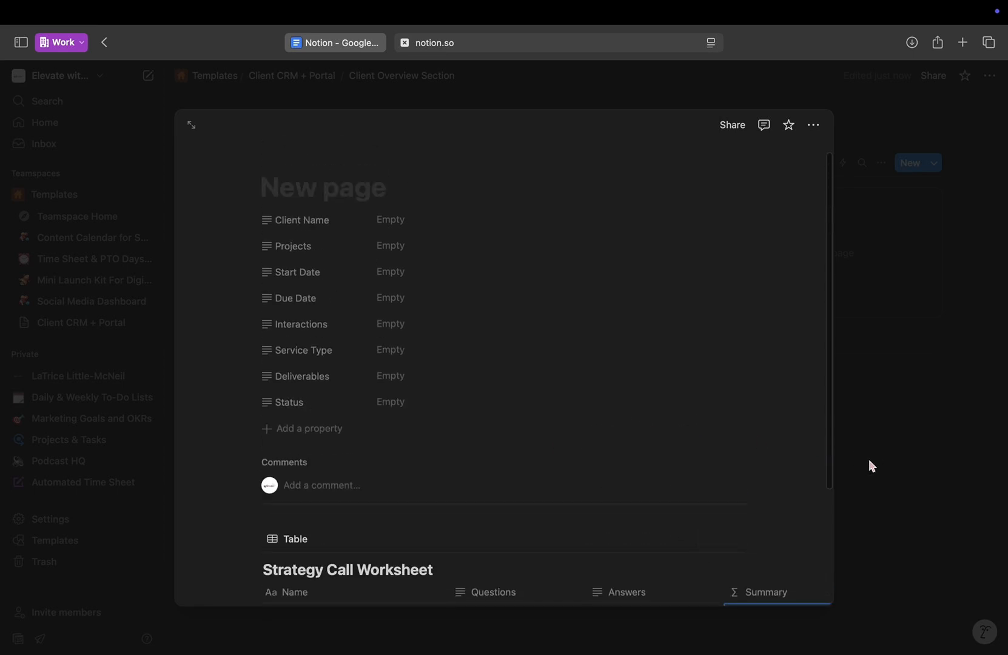
{"action": "left_click", "coordinate": [868, 466]}
{"action": "left_click", "coordinate": [687, 202]}
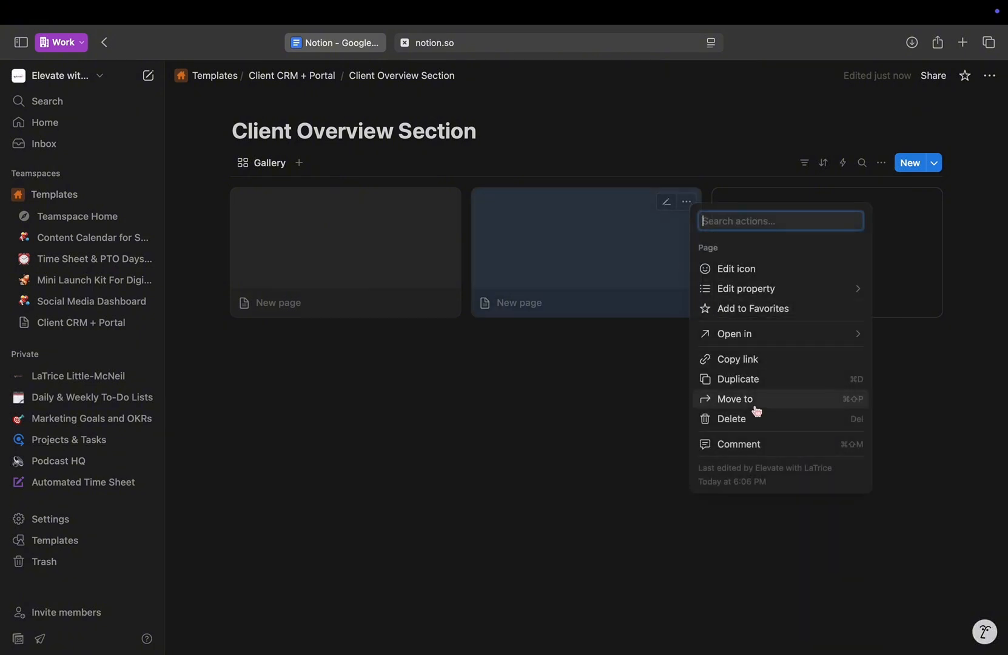
{"action": "left_click", "coordinate": [756, 418]}
Title the remaining gallery page "Digtial Girly", fill in the client's name, and close the page.
{"action": "left_click", "coordinate": [411, 295]}
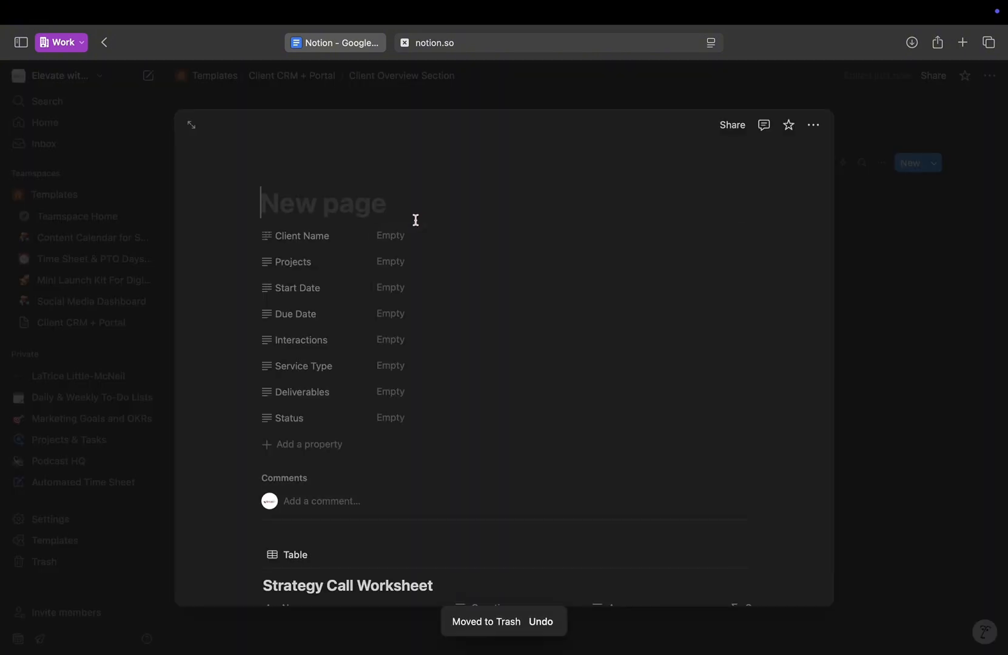
{"action": "type", "text": "Digtial "}
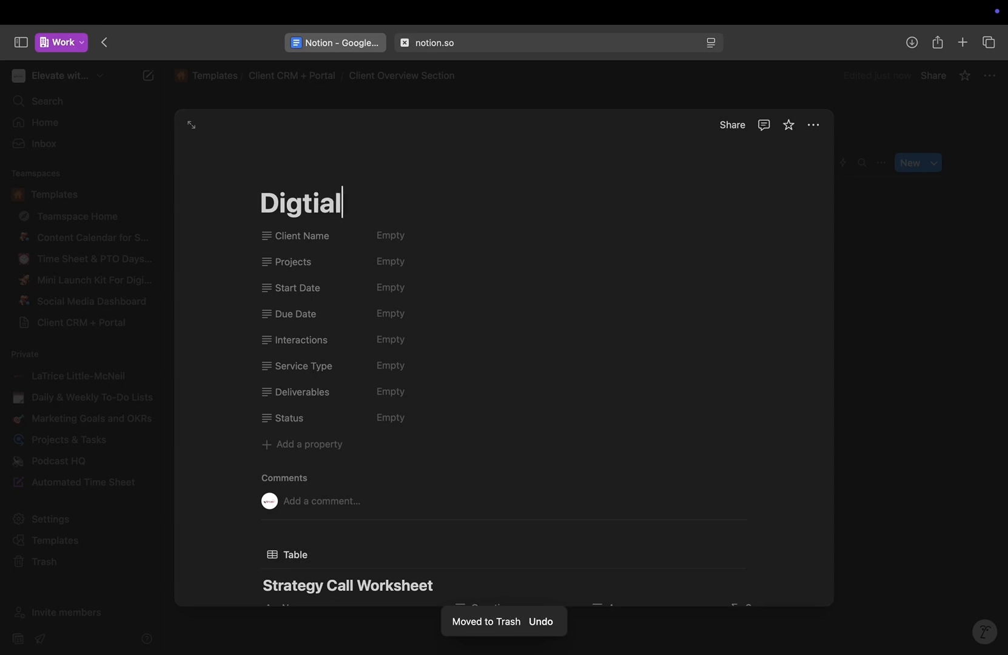
{"action": "type", "text": "Girly"}
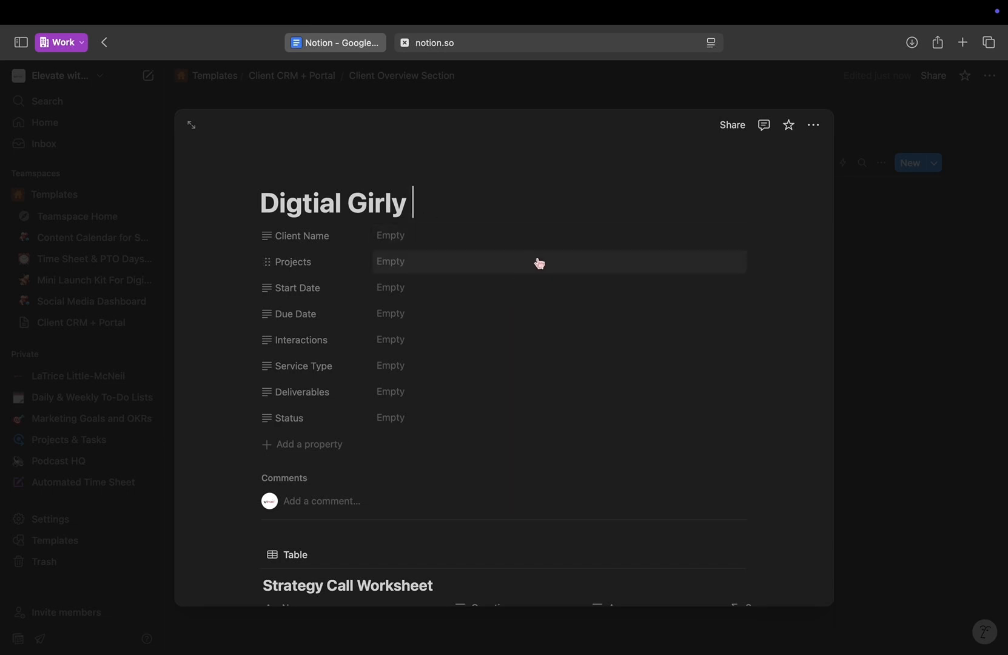
{"action": "scroll", "coordinate": [744, 401], "scroll_direction": "down", "scroll_amount": 2}
{"action": "scroll", "coordinate": [744, 401], "scroll_direction": "up", "scroll_amount": 2}
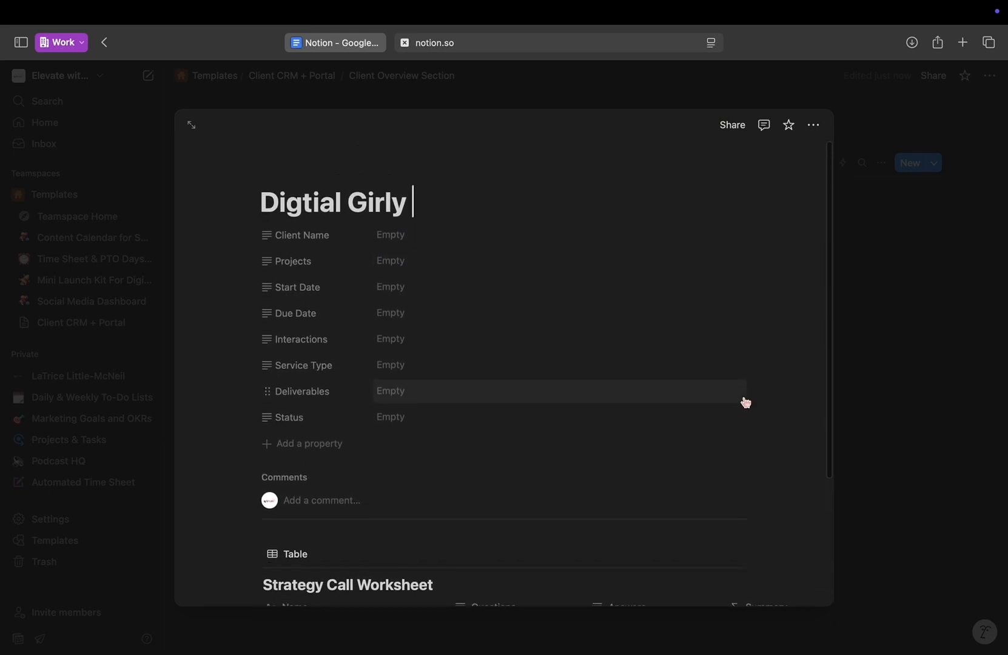
{"action": "left_click", "coordinate": [427, 244]}
{"action": "type", "text": "J"}
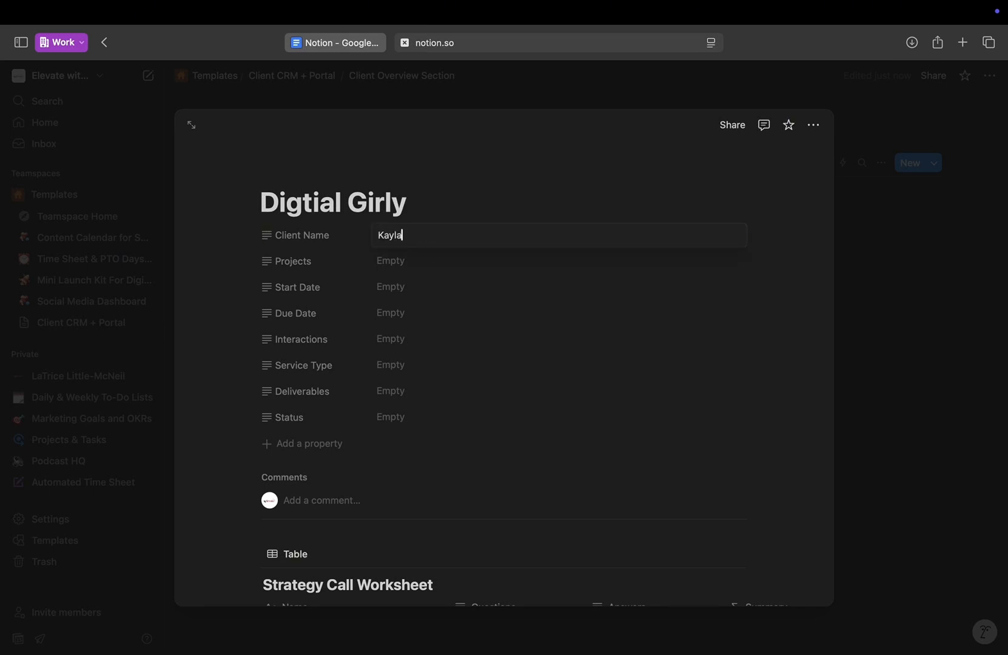
{"action": "key", "text": "Return"}
{"action": "left_click", "coordinate": [928, 388]}
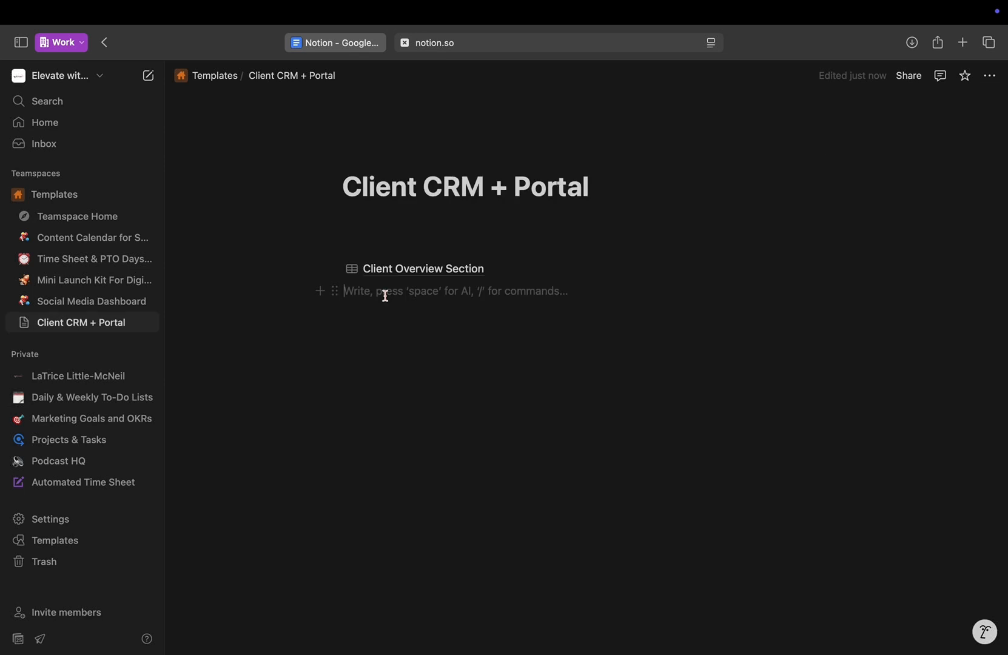
Add a full-page database below Client Overview Section on the Client CRM + Portal page and title it "Projects".
{"action": "type", "text": "/da"}
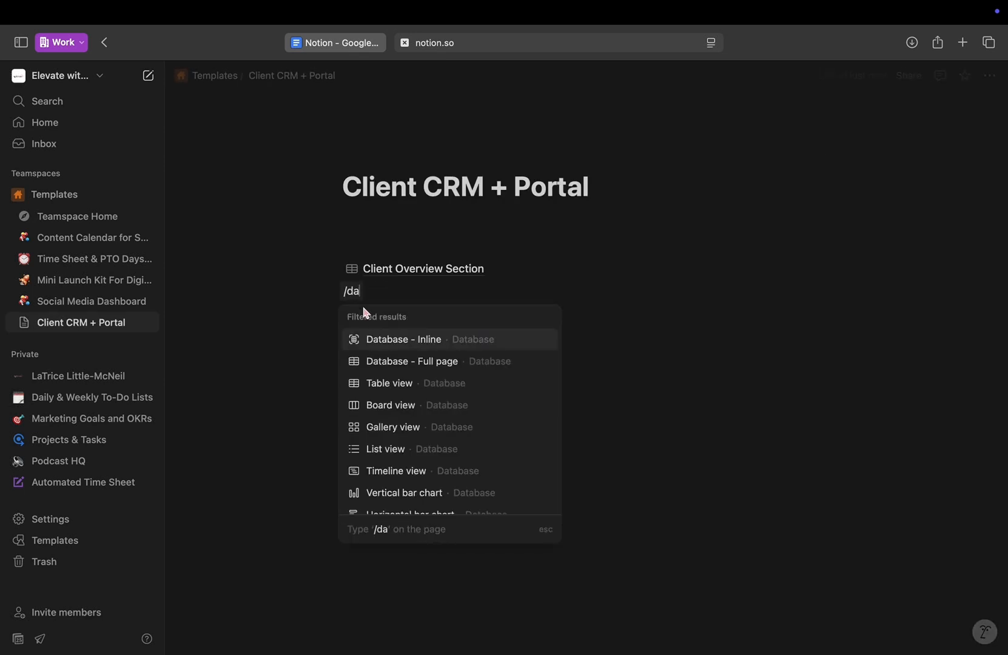
{"action": "left_click", "coordinate": [404, 364]}
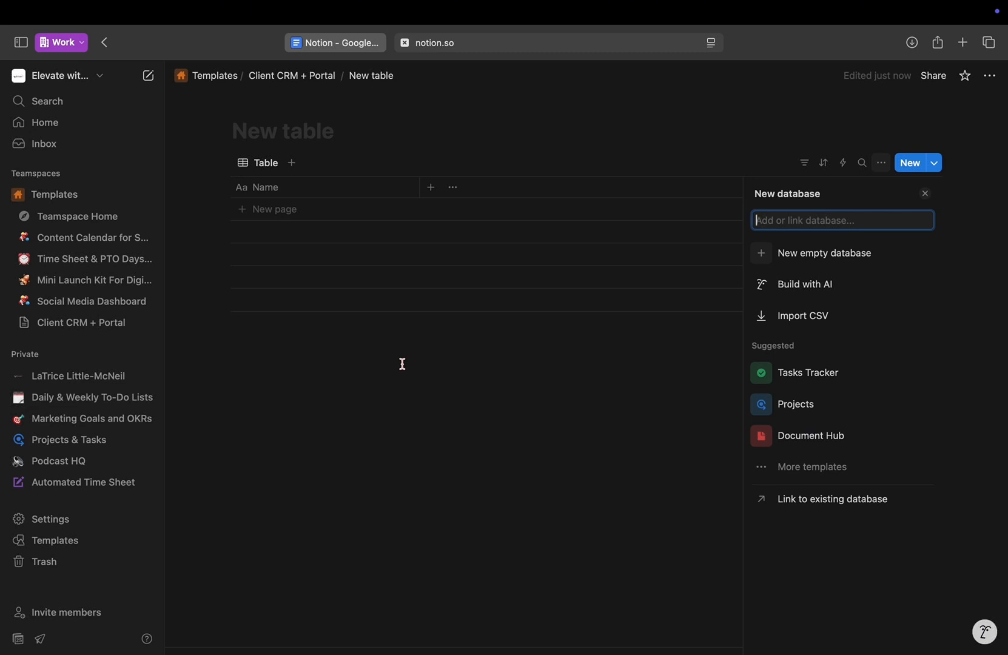
{"action": "left_click", "coordinate": [302, 136]}
{"action": "type", "text": "Projecys"}
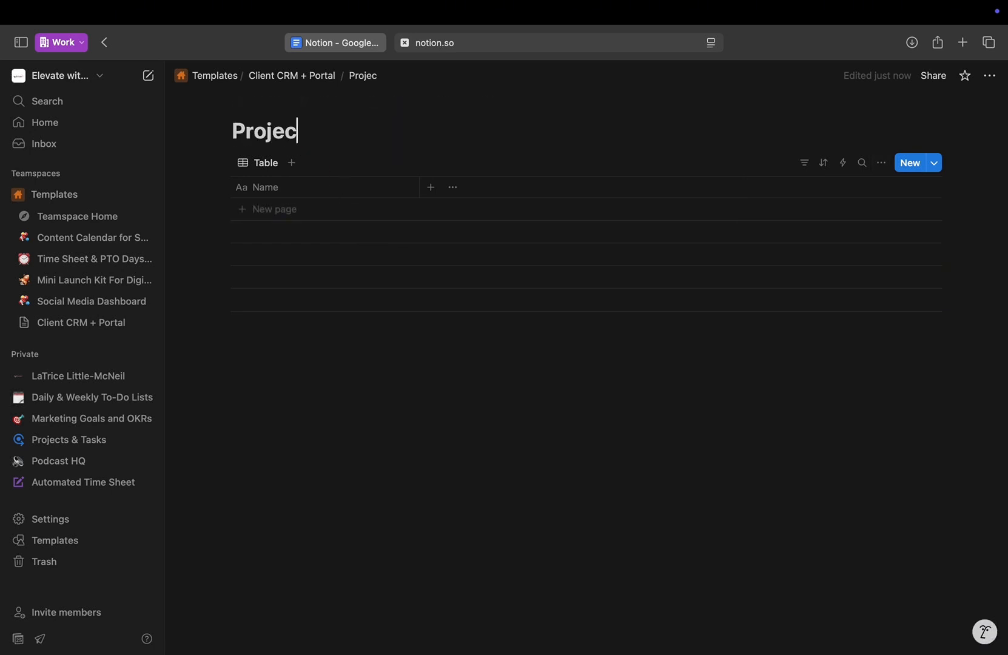
{"action": "key", "text": "BackSpace"}
{"action": "key", "text": "BackSpace"}
{"action": "type", "text": "ts"}
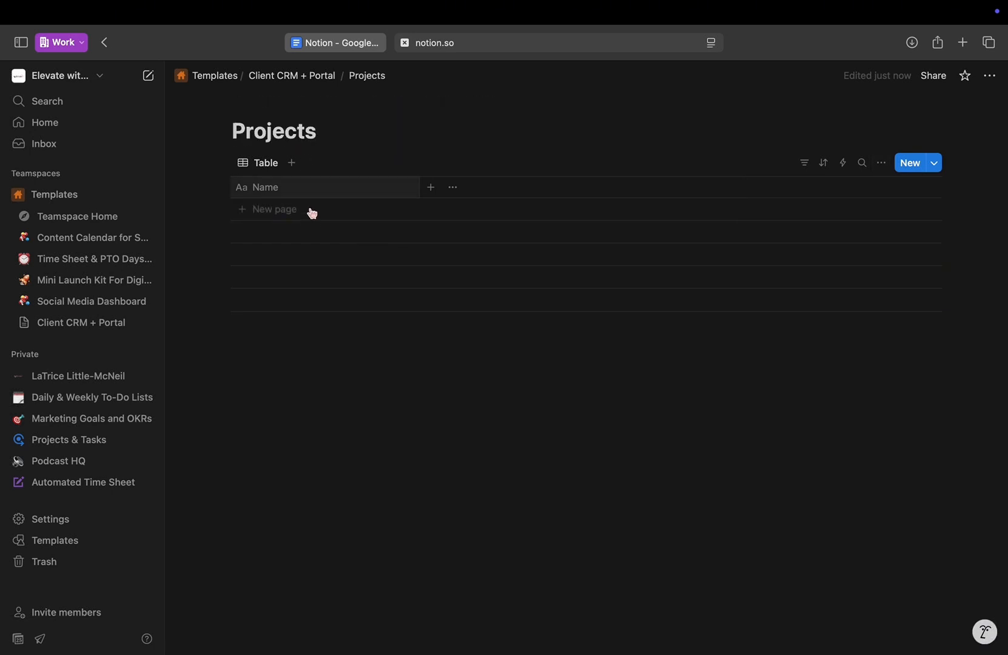
Add a new page to the Projects table and open it as a full page.
{"action": "left_click", "coordinate": [340, 205]}
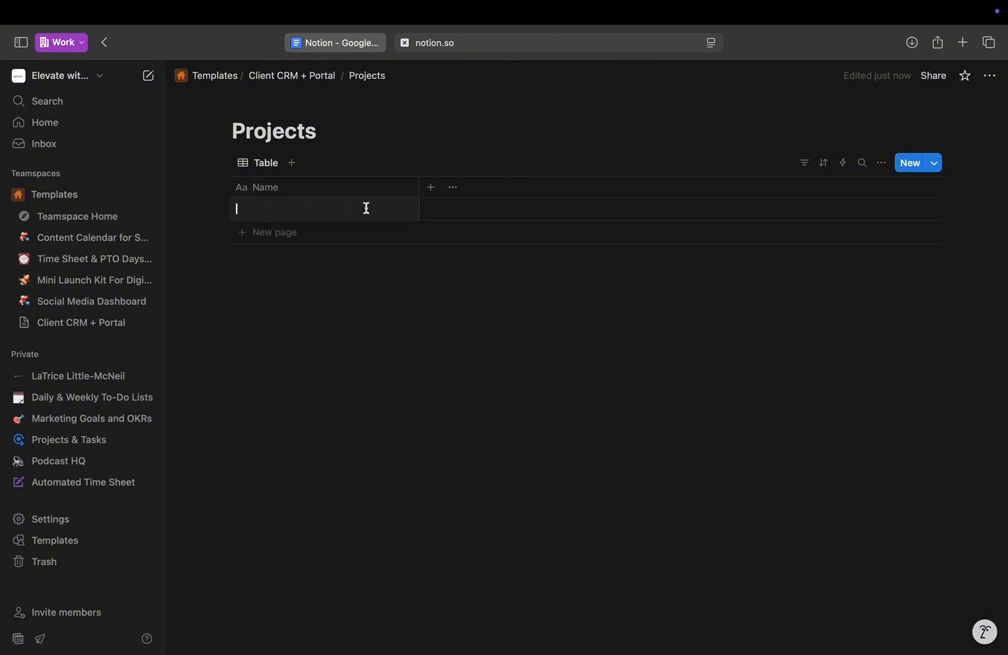
{"action": "left_click", "coordinate": [397, 210]}
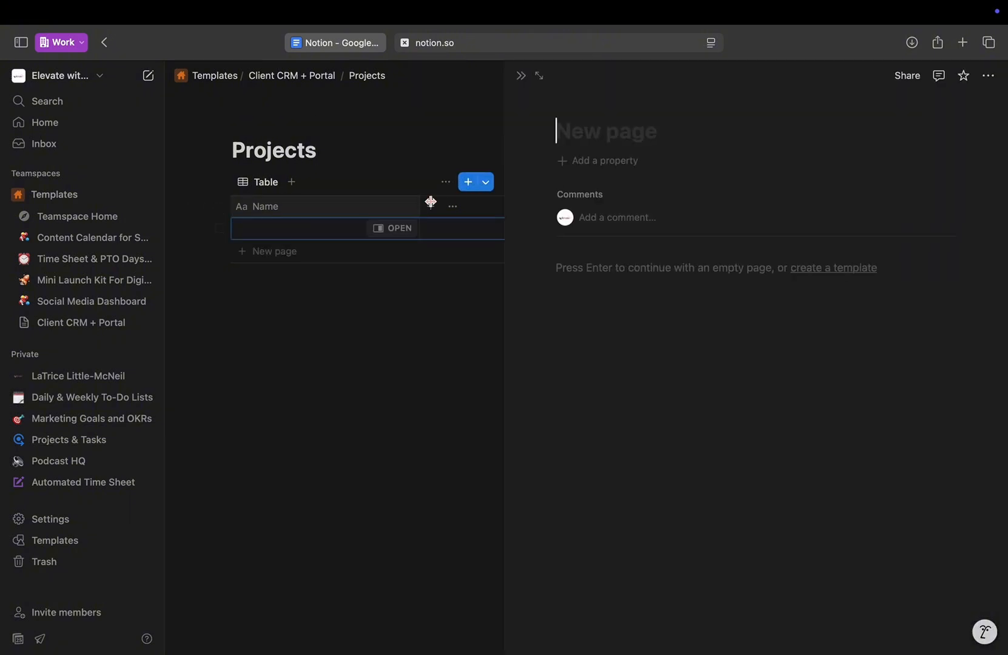
{"action": "left_click", "coordinate": [539, 77]}
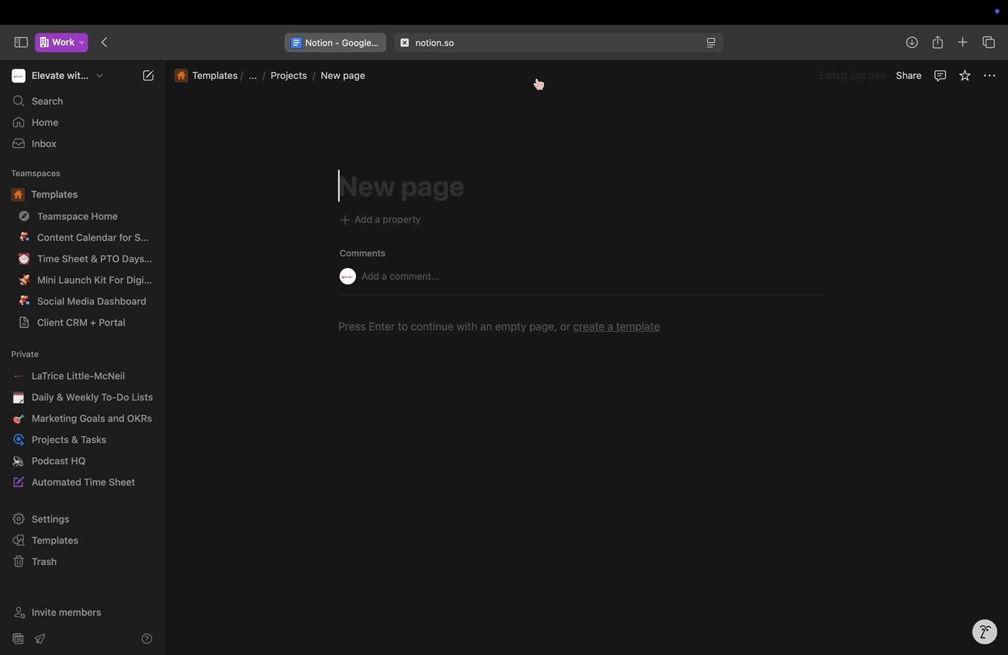
Add a relation property to the project page that links to the Client Overview Section database, with two-way relation off.
{"action": "left_click", "coordinate": [395, 224]}
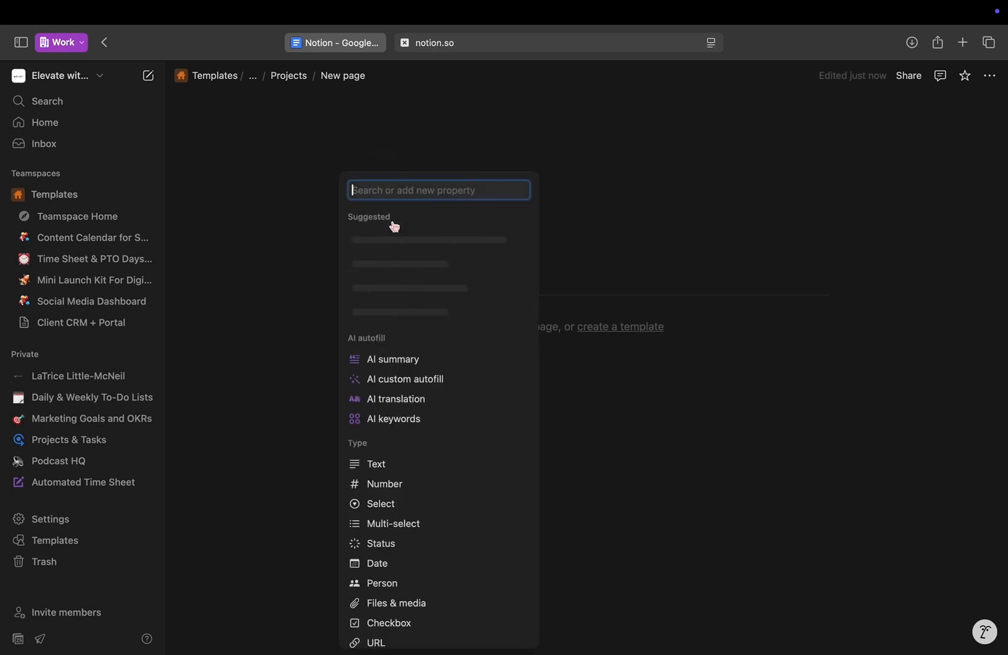
{"action": "scroll", "coordinate": [396, 434], "scroll_direction": "down", "scroll_amount": 10}
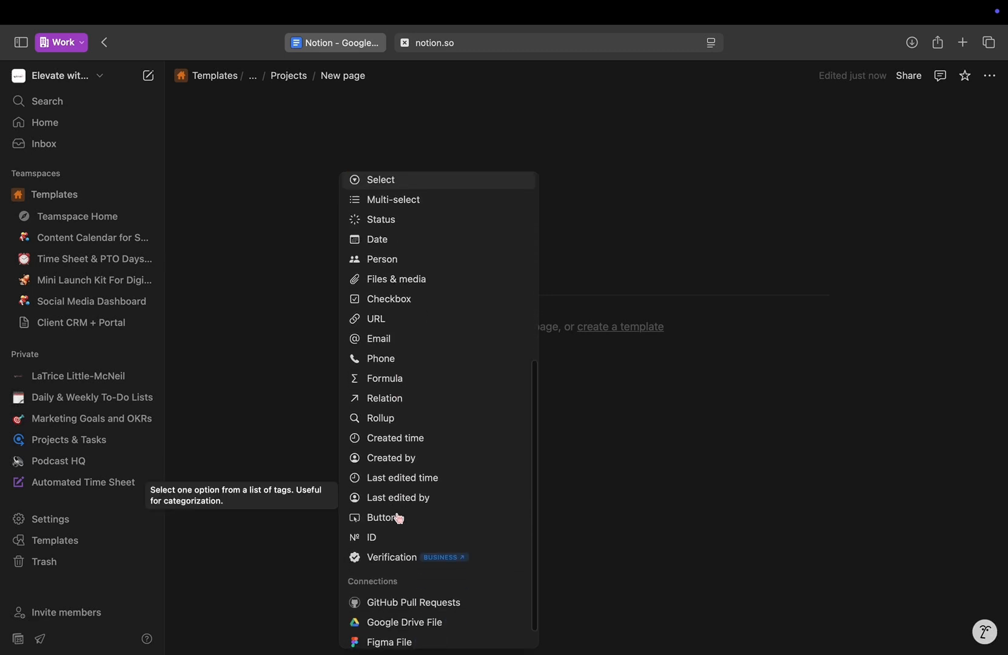
{"action": "left_click", "coordinate": [392, 384]}
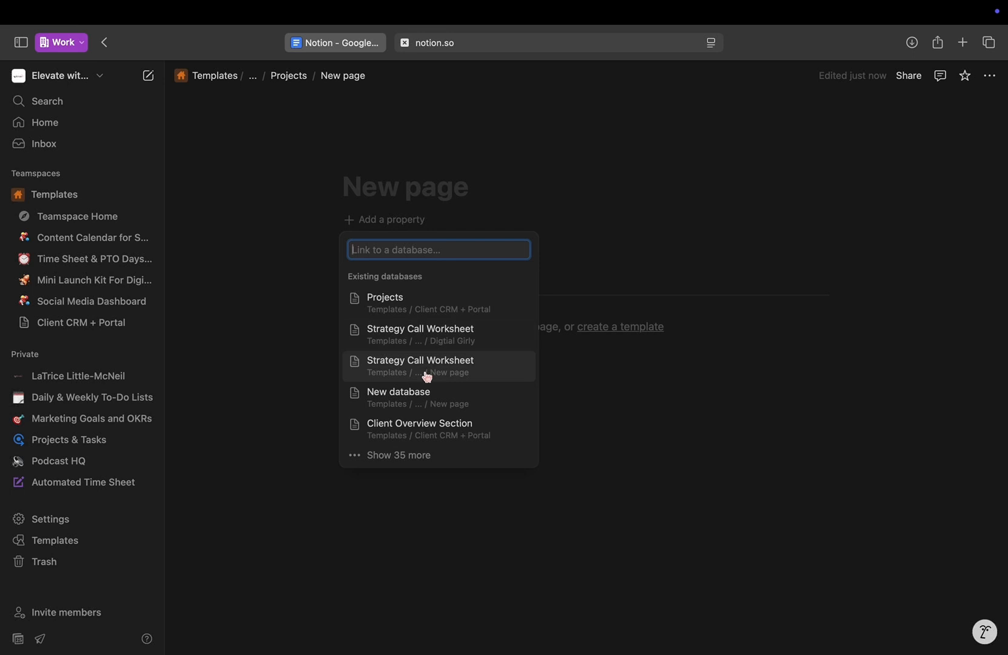
{"action": "left_click", "coordinate": [420, 429]}
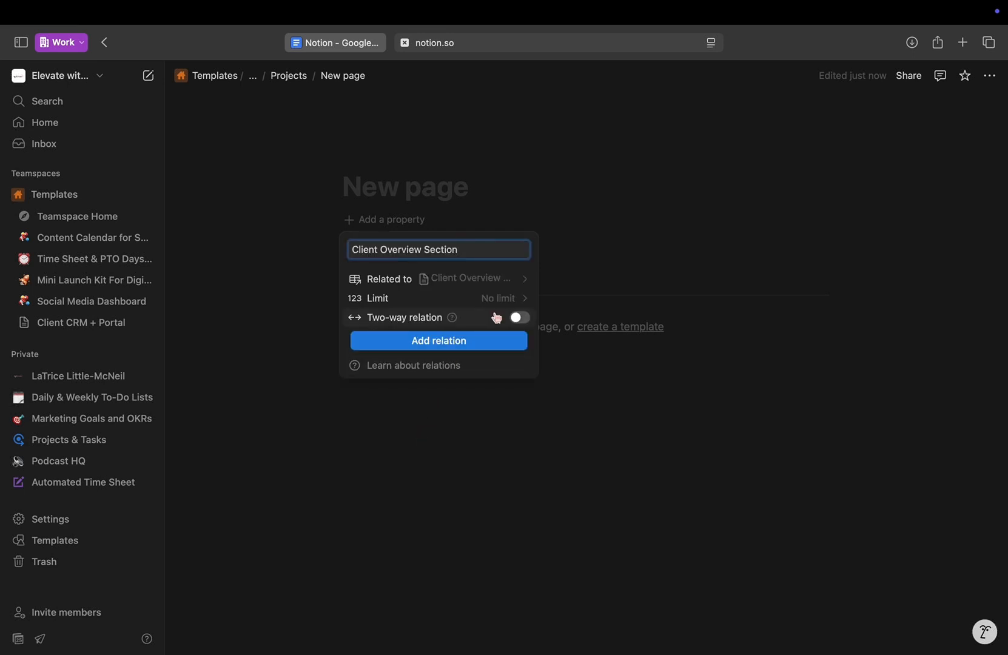
{"action": "left_click", "coordinate": [488, 342]}
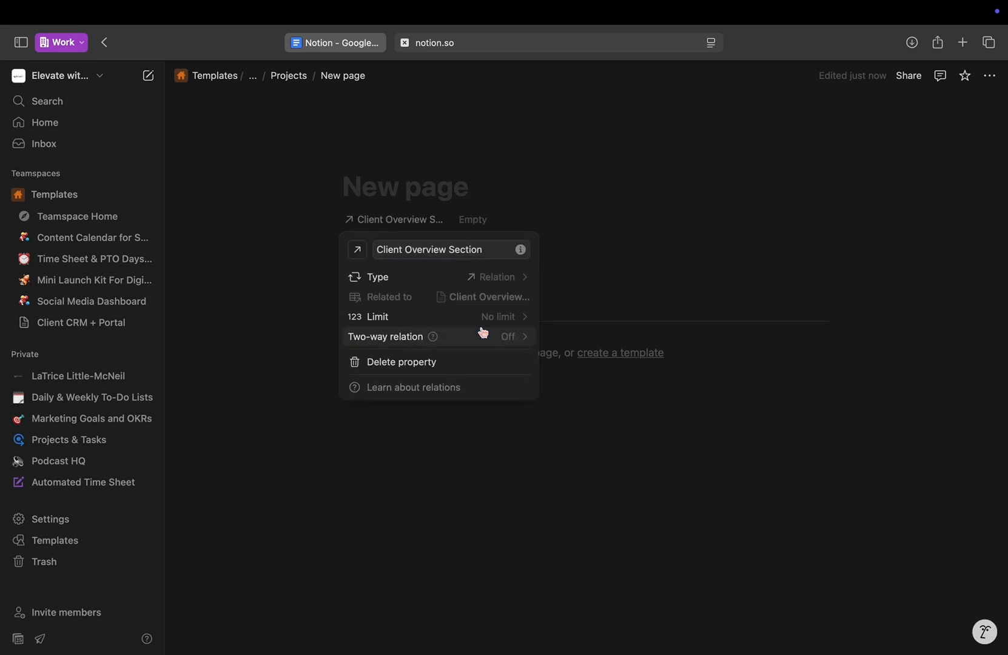
{"action": "left_click", "coordinate": [558, 266]}
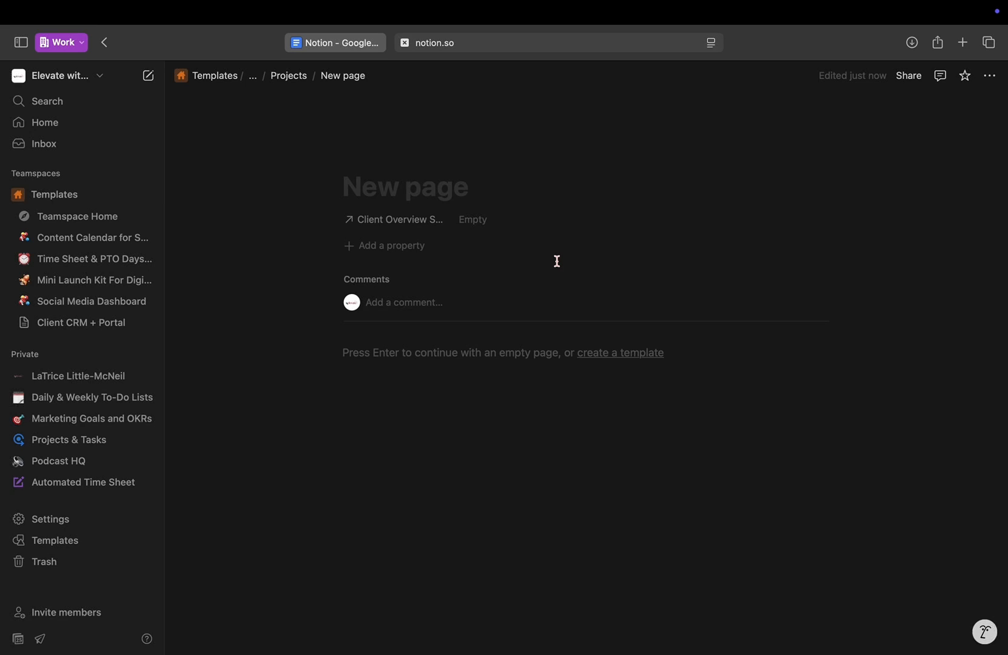
Add a rollup property based on the Client Overview Section relation and look through its target properties.
{"action": "left_click", "coordinate": [406, 250]}
{"action": "scroll", "coordinate": [408, 437], "scroll_direction": "down", "scroll_amount": 5}
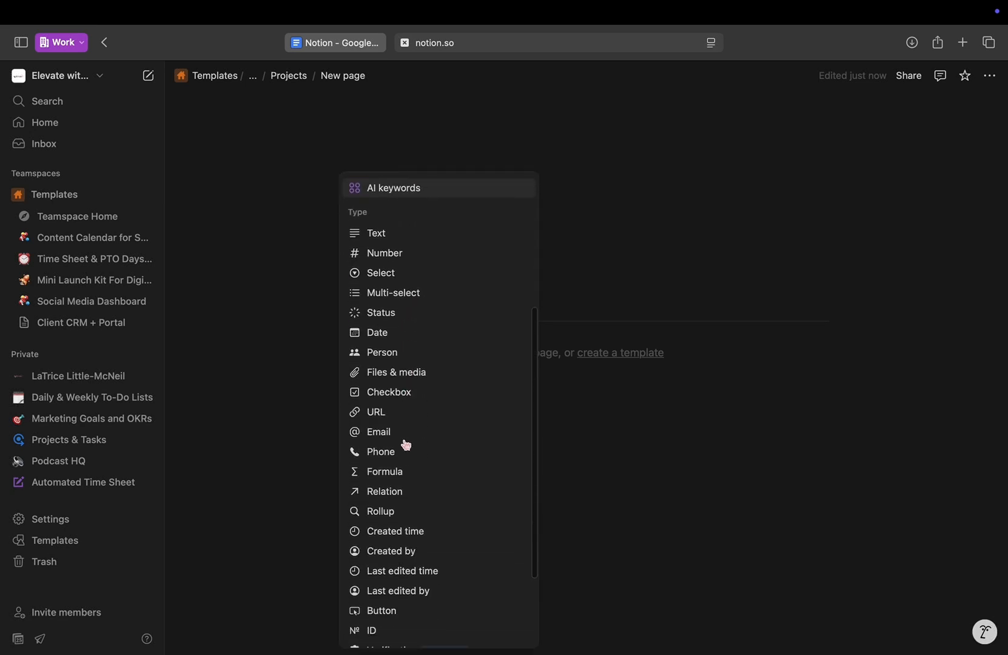
{"action": "left_click", "coordinate": [393, 514]}
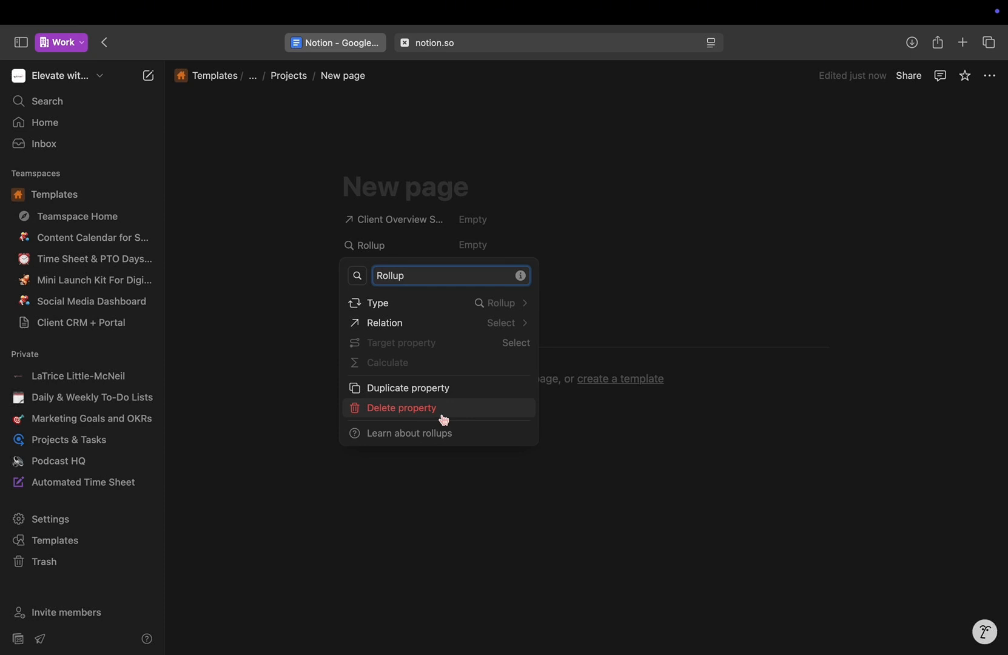
{"action": "left_click", "coordinate": [514, 322]}
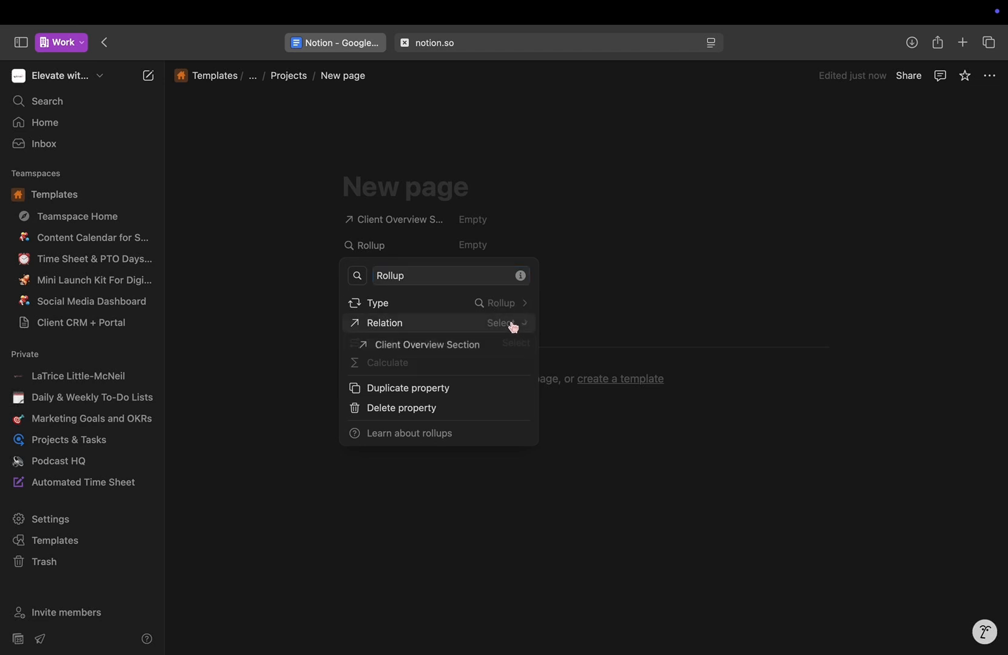
{"action": "left_click", "coordinate": [493, 347]}
{"action": "left_click", "coordinate": [518, 345]}
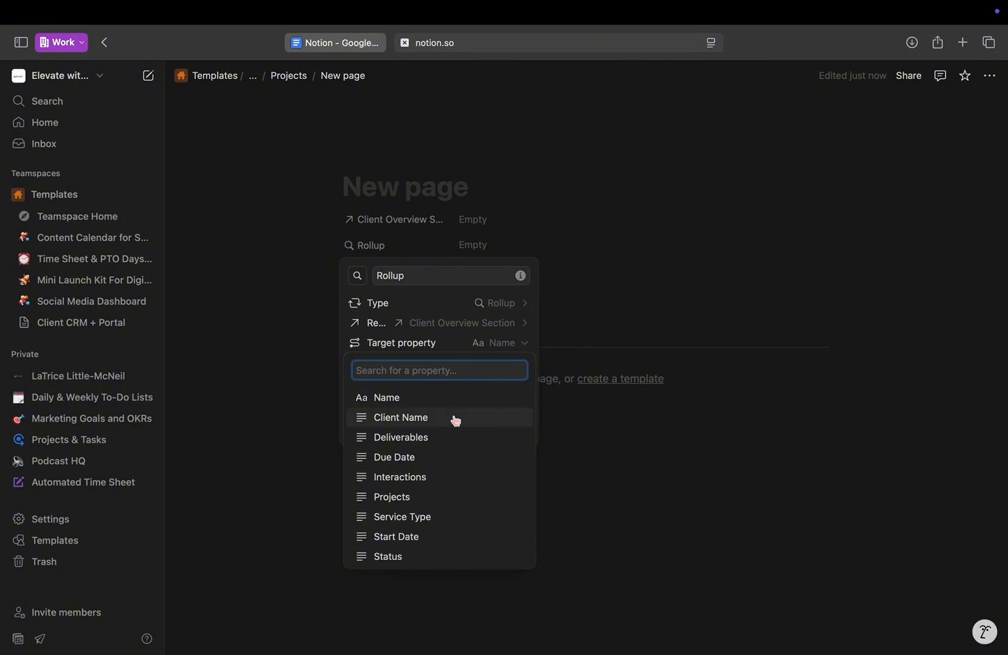
{"action": "left_click", "coordinate": [500, 232]}
Link the "Digtial Girly" page in the Client Overview Section relation, view that page, and close it.
{"action": "left_click", "coordinate": [476, 220]}
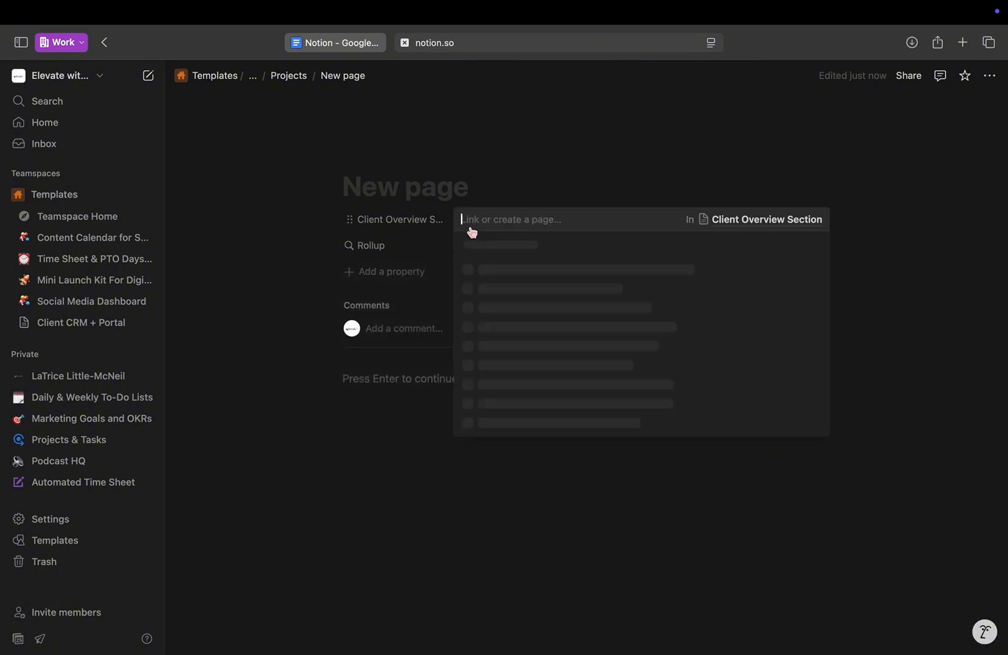
{"action": "left_click", "coordinate": [553, 276]}
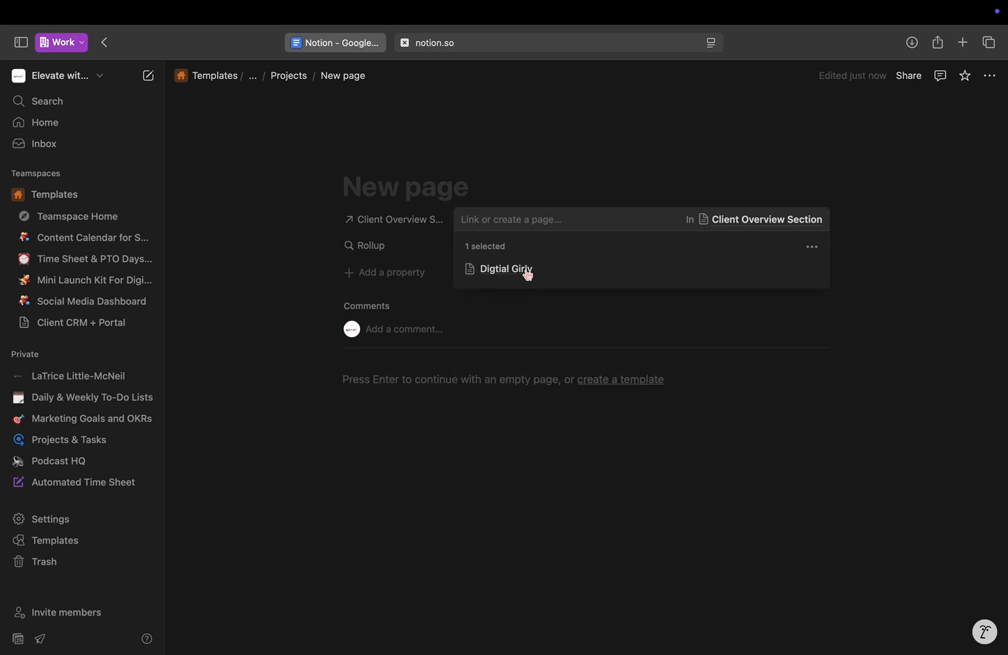
{"action": "left_click", "coordinate": [525, 273]}
{"action": "left_click", "coordinate": [521, 75]}
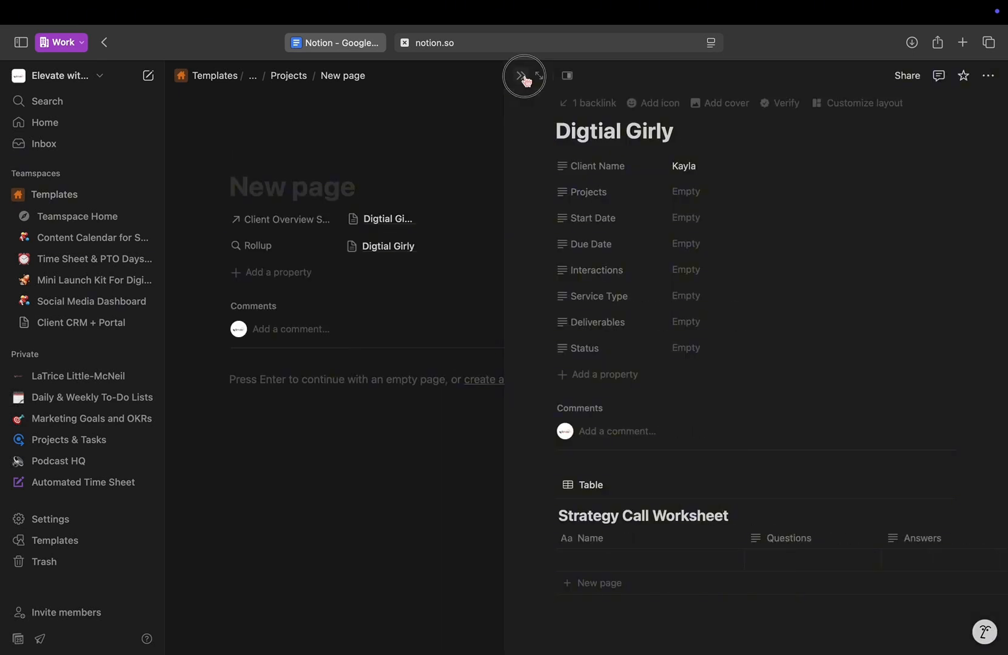
Set the rollup property's target property to Client Name.
{"action": "left_click", "coordinate": [390, 249]}
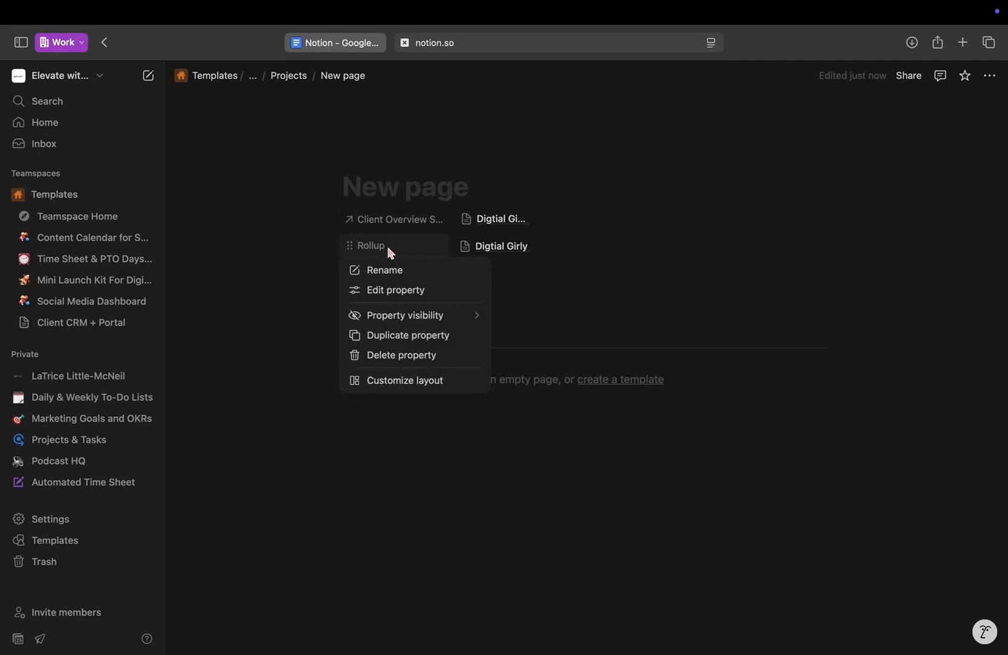
{"action": "left_click", "coordinate": [404, 292]}
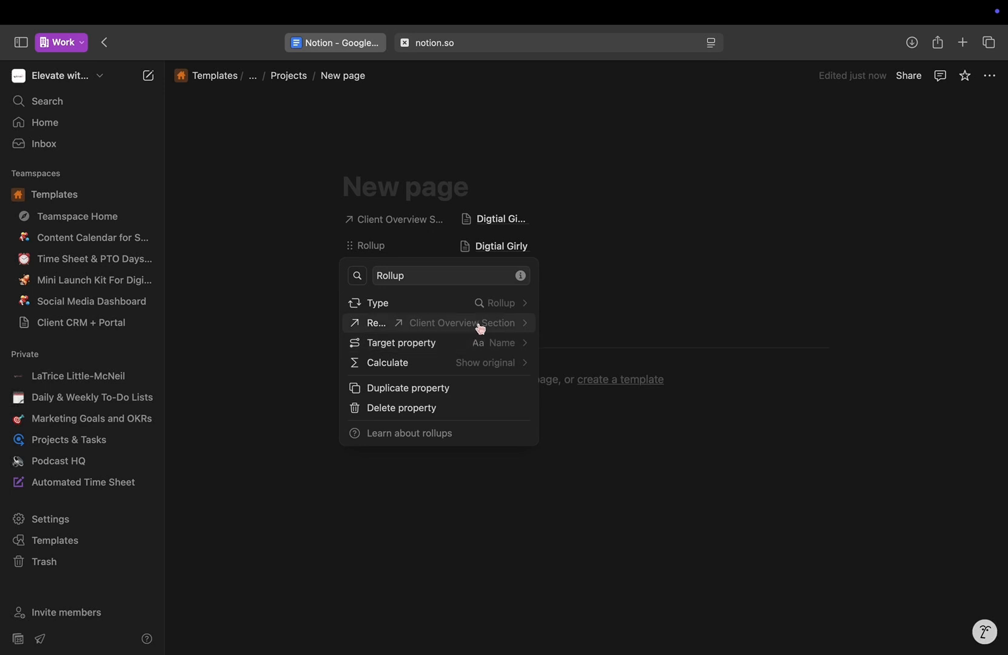
{"action": "left_click", "coordinate": [498, 349]}
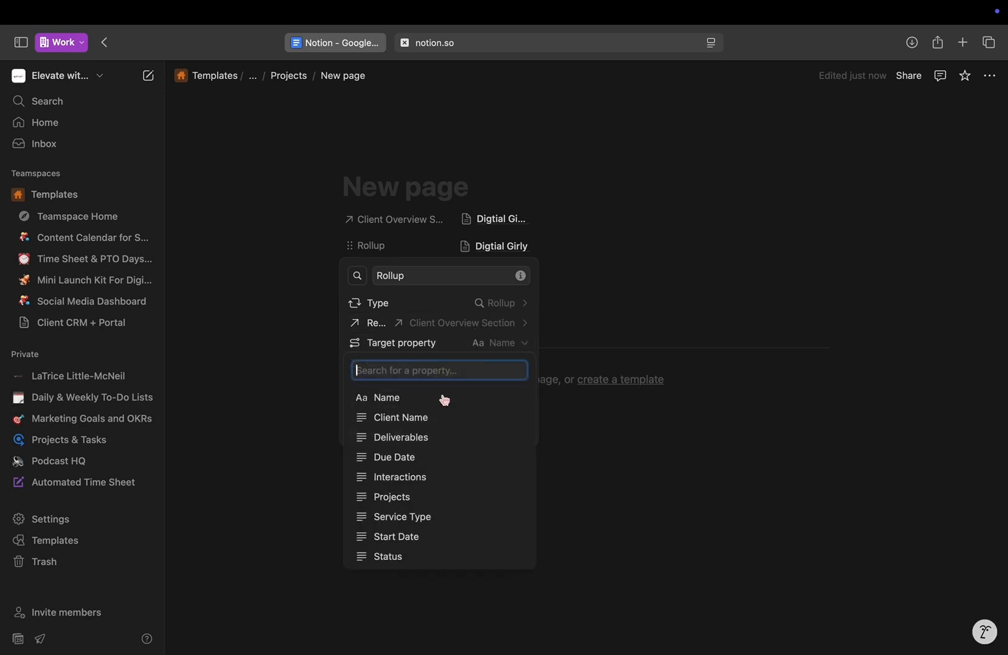
{"action": "left_click", "coordinate": [419, 418]}
Rename the rollup property as "Client Name".
{"action": "left_click", "coordinate": [425, 272]}
{"action": "key", "text": "BackSpace"}
{"action": "key", "text": "BackSpace"}
{"action": "key", "text": "BackSpace"}
{"action": "key", "text": "BackSpace"}
{"action": "key", "text": "BackSpace"}
{"action": "key", "text": "BackSpace"}
{"action": "type", "text": "Cl"}
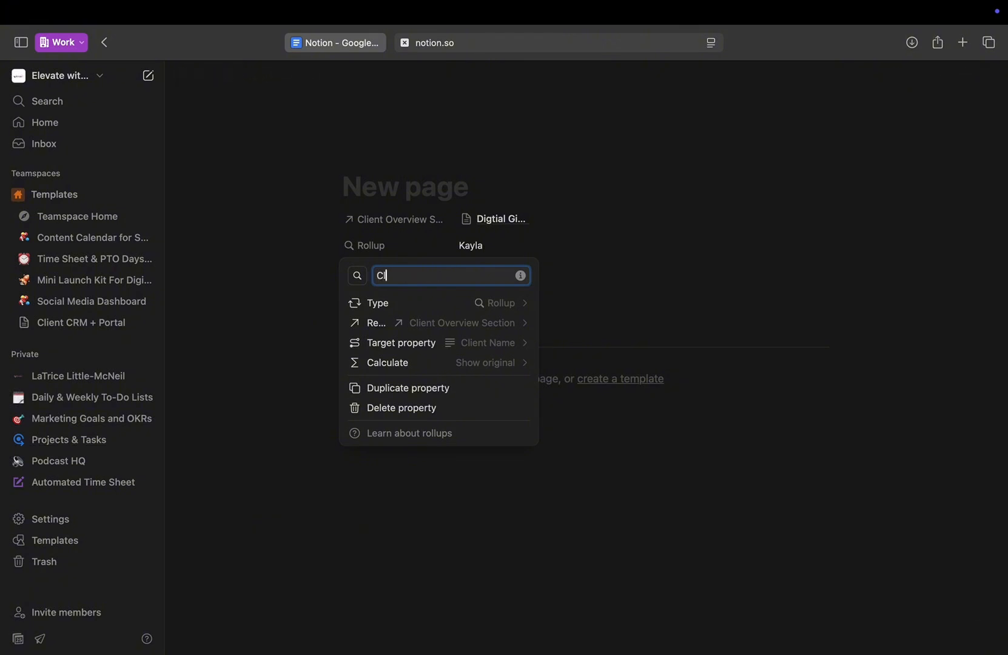
{"action": "type", "text": "ient Name"}
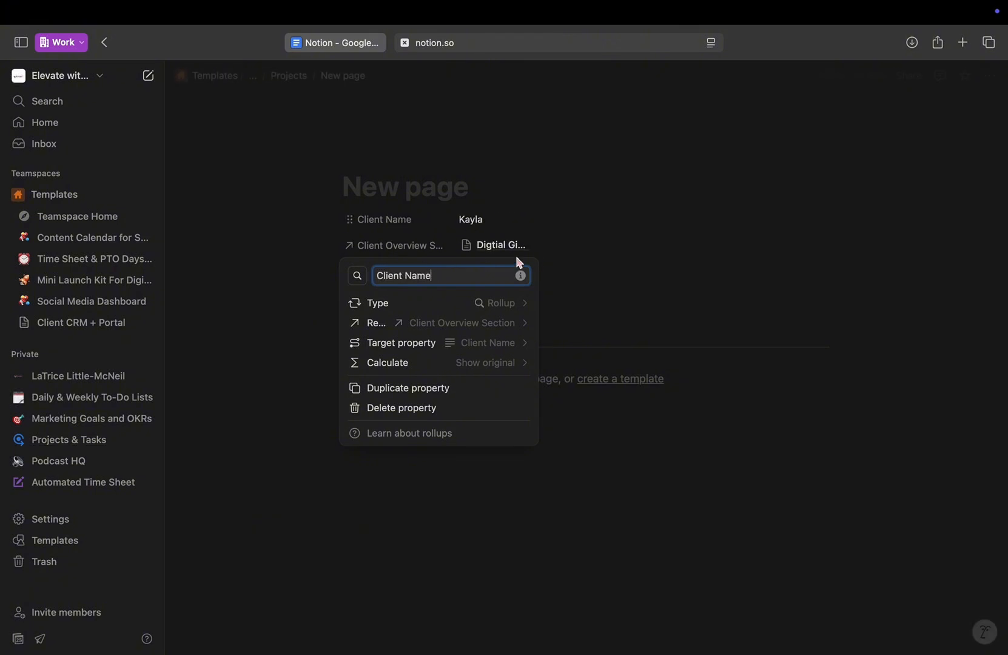
{"action": "left_click", "coordinate": [619, 318]}
Move the Client Overview Section relation above the Client Name rollup and rename it "Business Name".
{"action": "left_click_drag", "start_coordinate": [377, 249], "coordinate": [375, 220]}
{"action": "left_click", "coordinate": [402, 226]}
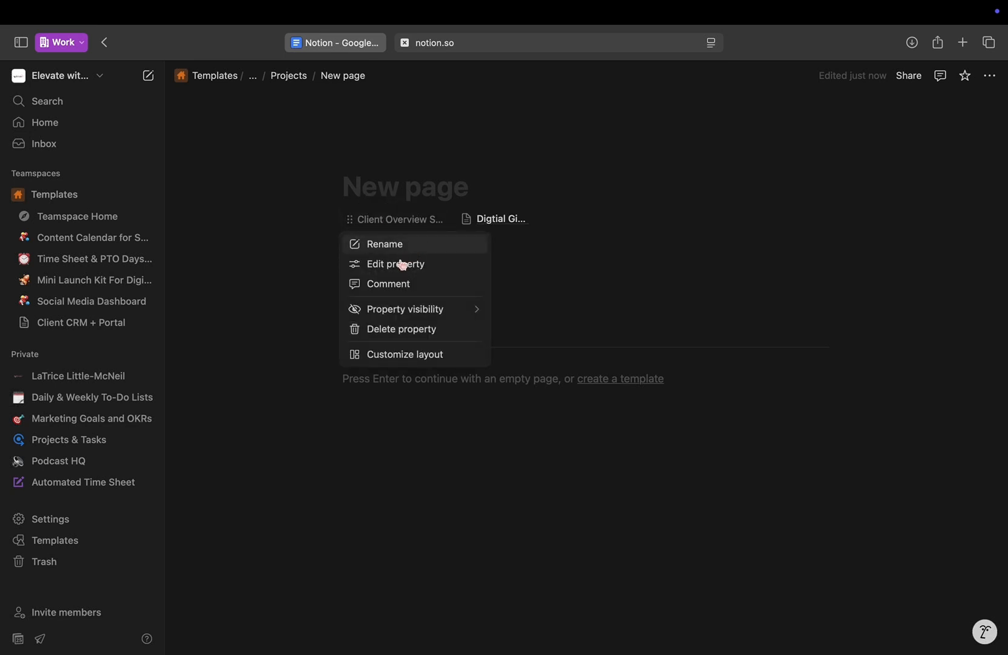
{"action": "left_click", "coordinate": [406, 246]}
{"action": "key", "text": "BackSpace"}
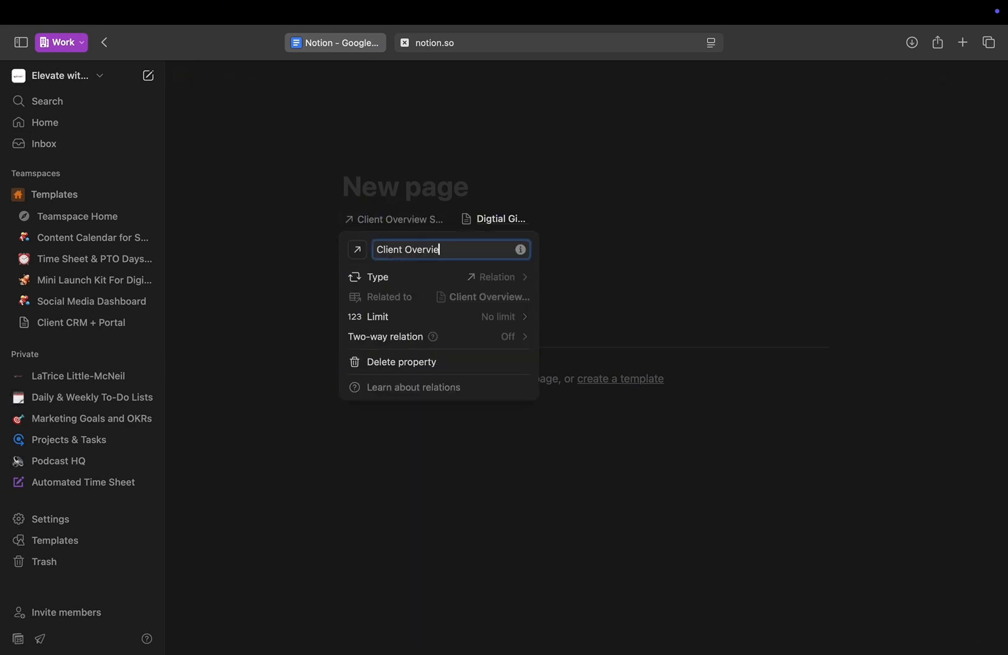
{"action": "key", "text": "BackSpace"}
{"action": "key", "text": "BackSpace"}
{"action": "type", "text": "Business Name"}
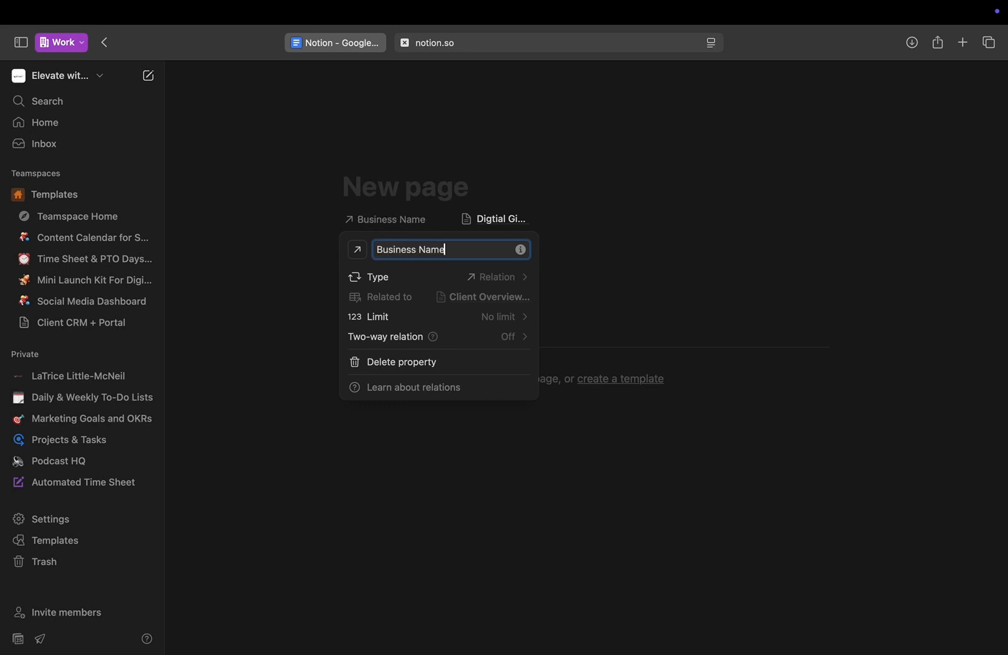
{"action": "left_click", "coordinate": [626, 307]}
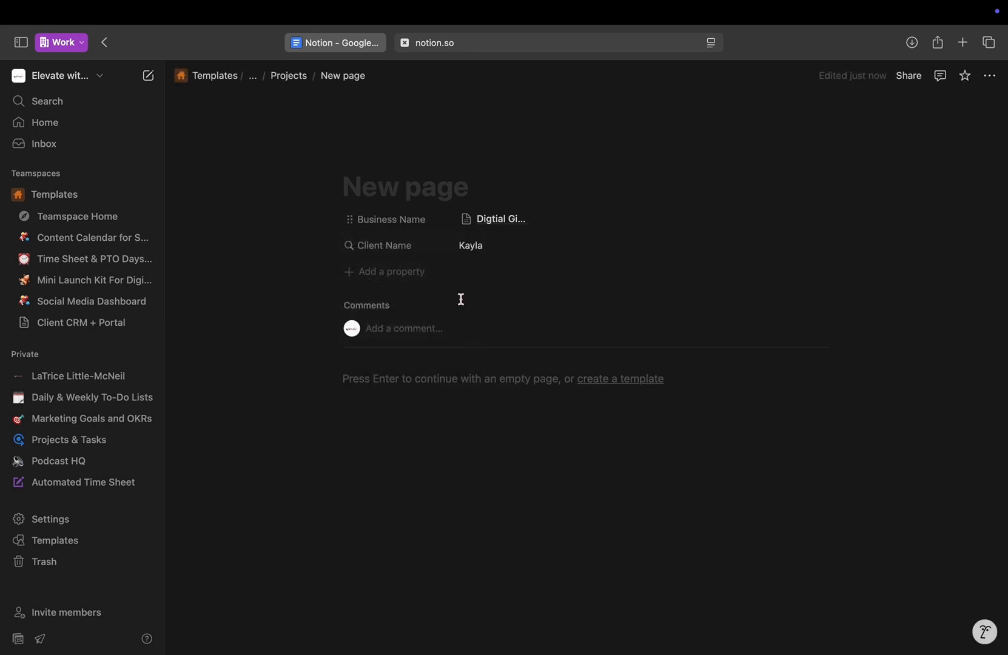
Add the suggested Start Date property to the project page.
{"action": "left_click", "coordinate": [403, 276]}
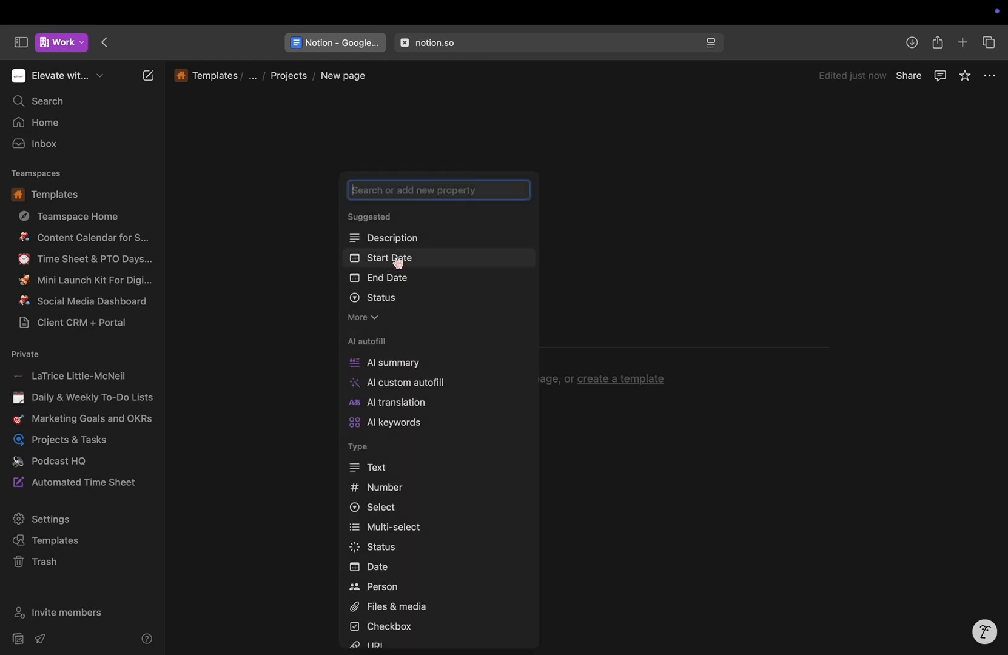
{"action": "left_click", "coordinate": [397, 258]}
{"action": "left_click", "coordinate": [578, 304]}
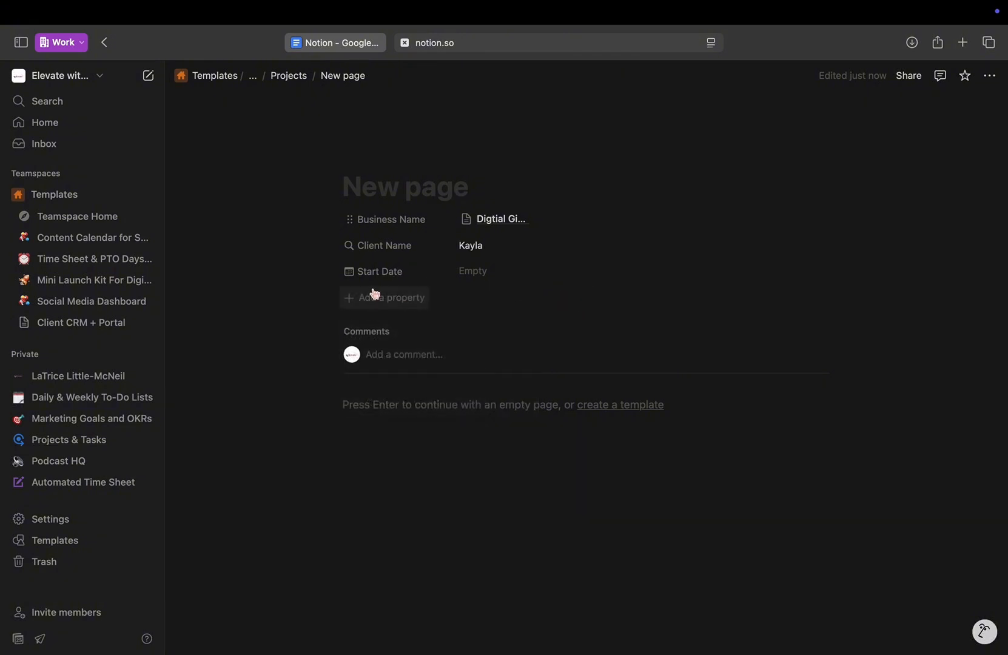
Add the suggested End Date property, rename it "Due Date", and place it below Start Date.
{"action": "left_click", "coordinate": [379, 297]}
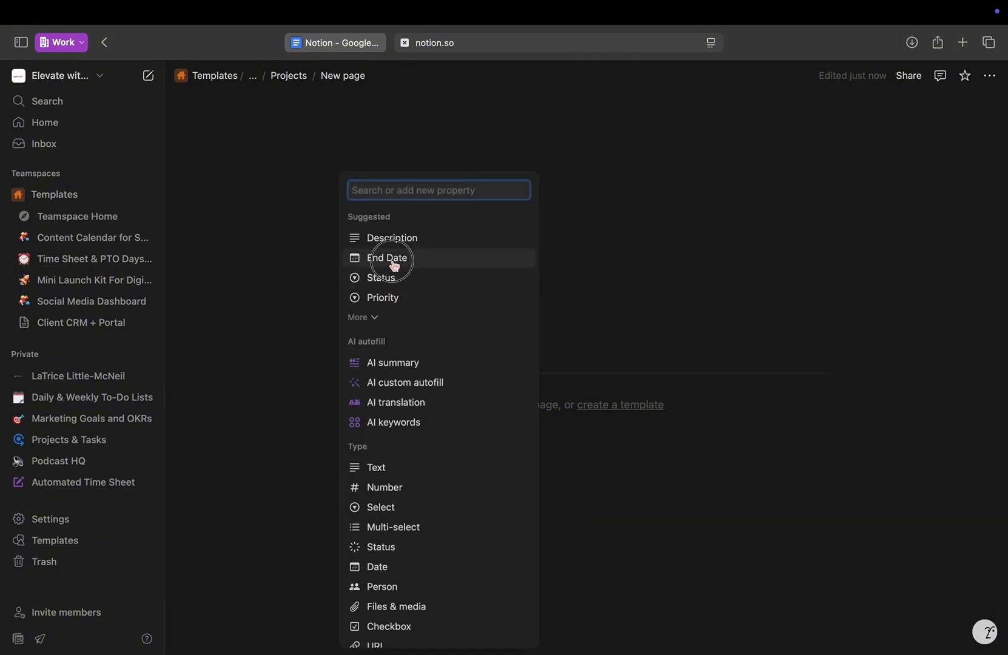
{"action": "left_click", "coordinate": [393, 258]}
{"action": "key", "text": "BackSpace"}
{"action": "key", "text": "BackSpace"}
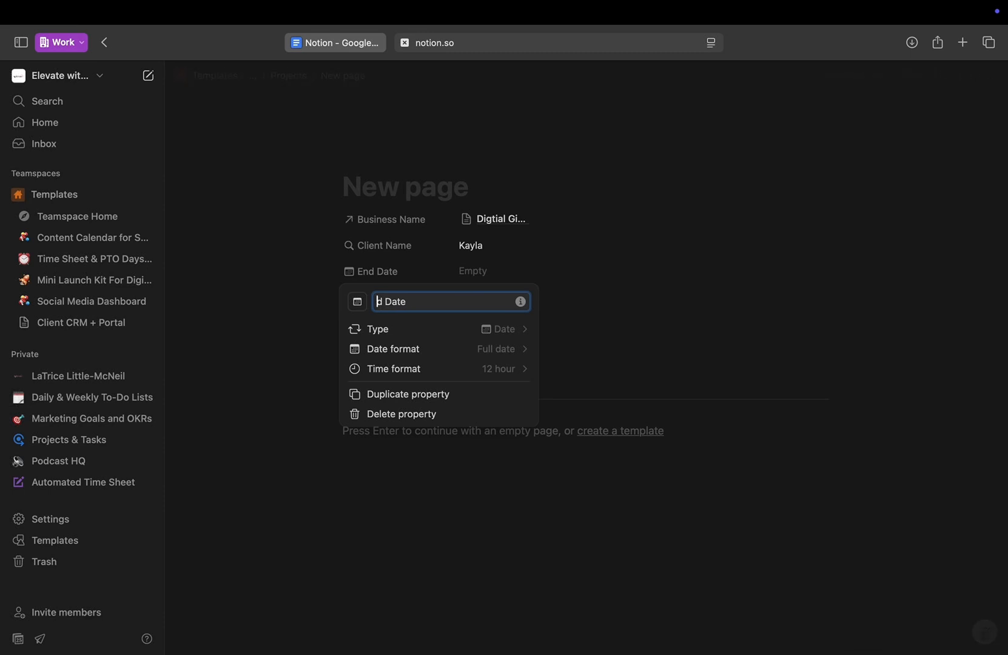
{"action": "key", "text": "BackSpace"}
{"action": "type", "text": "Due"}
{"action": "left_click", "coordinate": [628, 353]}
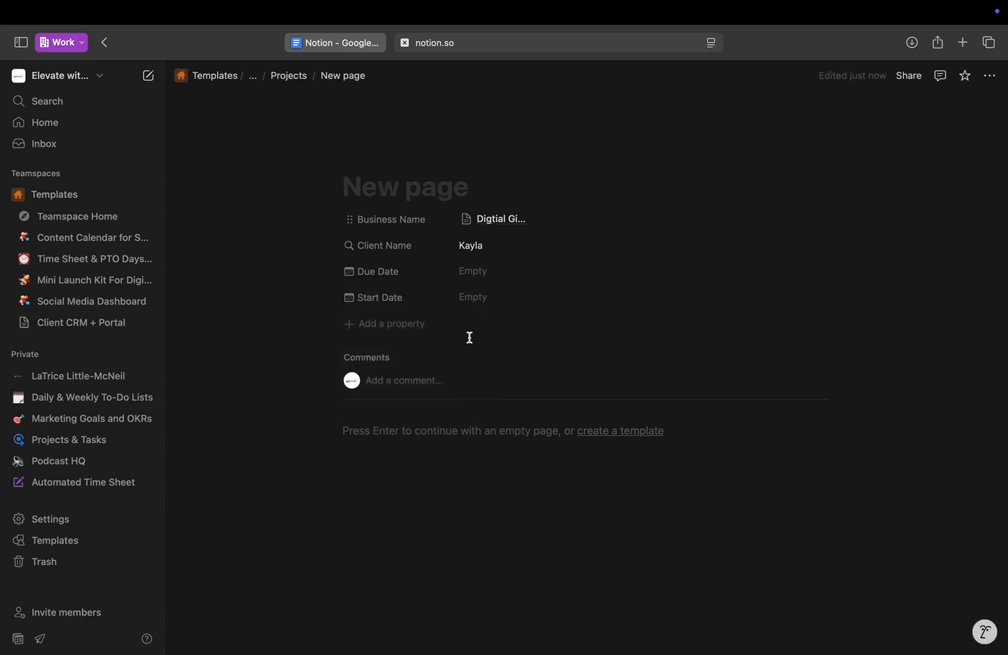
{"action": "left_click_drag", "start_coordinate": [391, 299], "coordinate": [391, 273]}
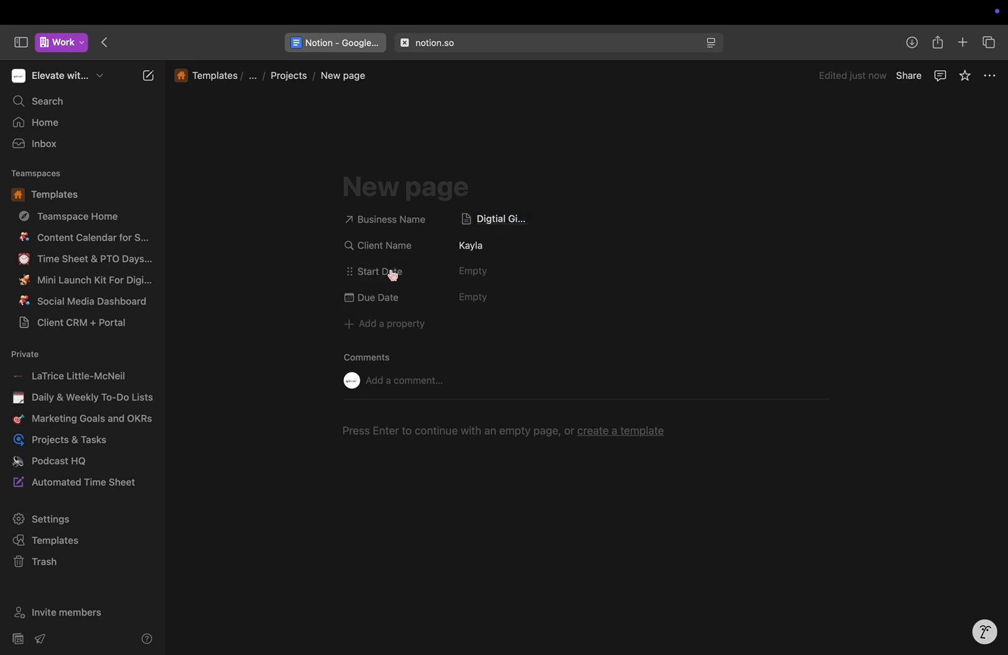
Add a select property to the project page with the options Kickstart, Audit and Full Build.
{"action": "left_click", "coordinate": [400, 326]}
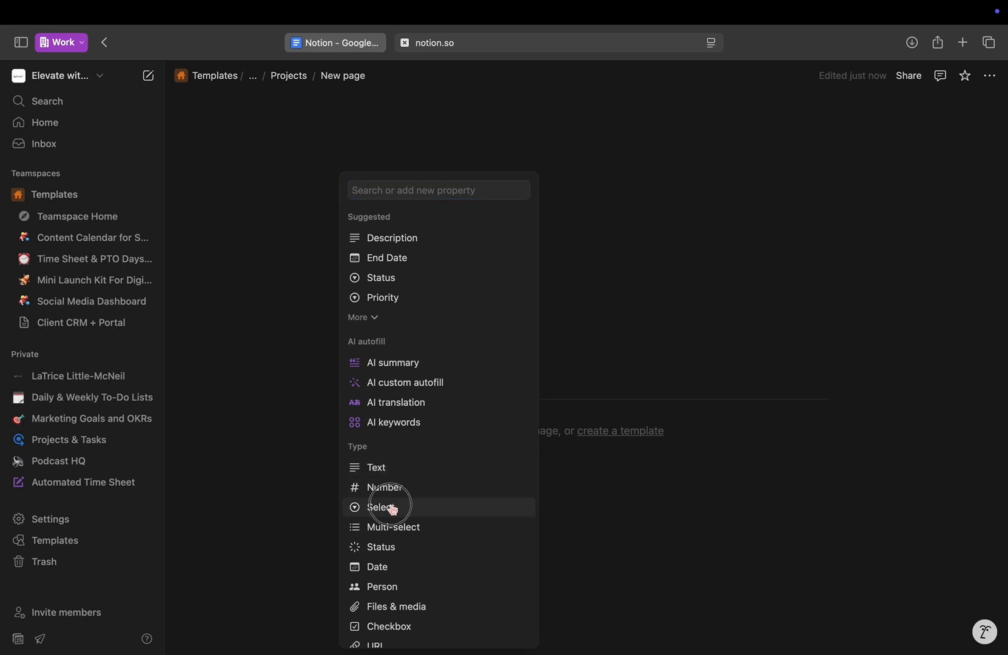
{"action": "left_click", "coordinate": [391, 508]}
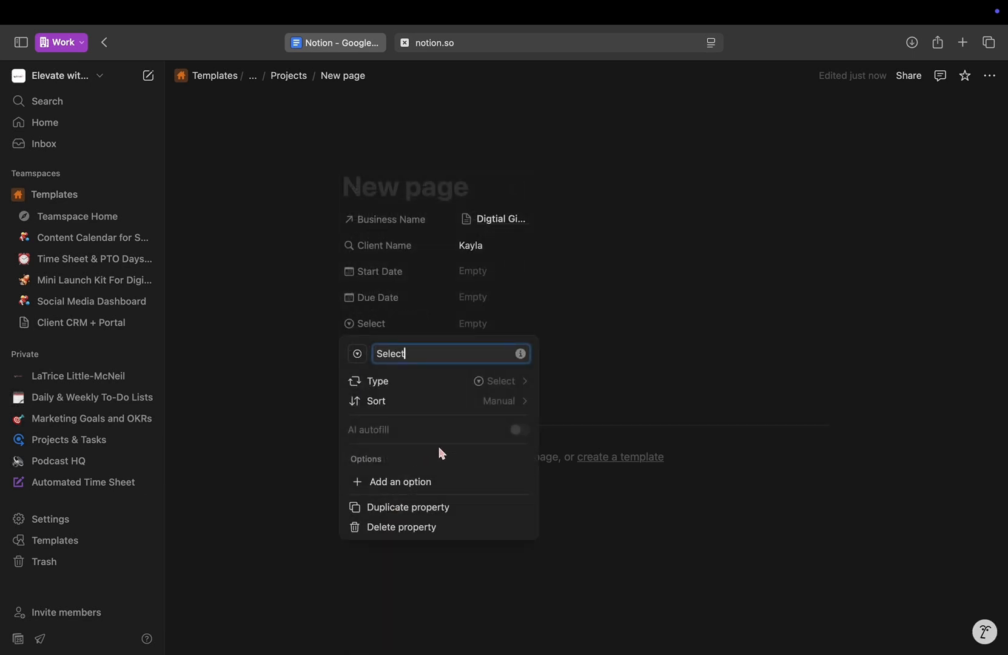
{"action": "left_click", "coordinate": [398, 484]}
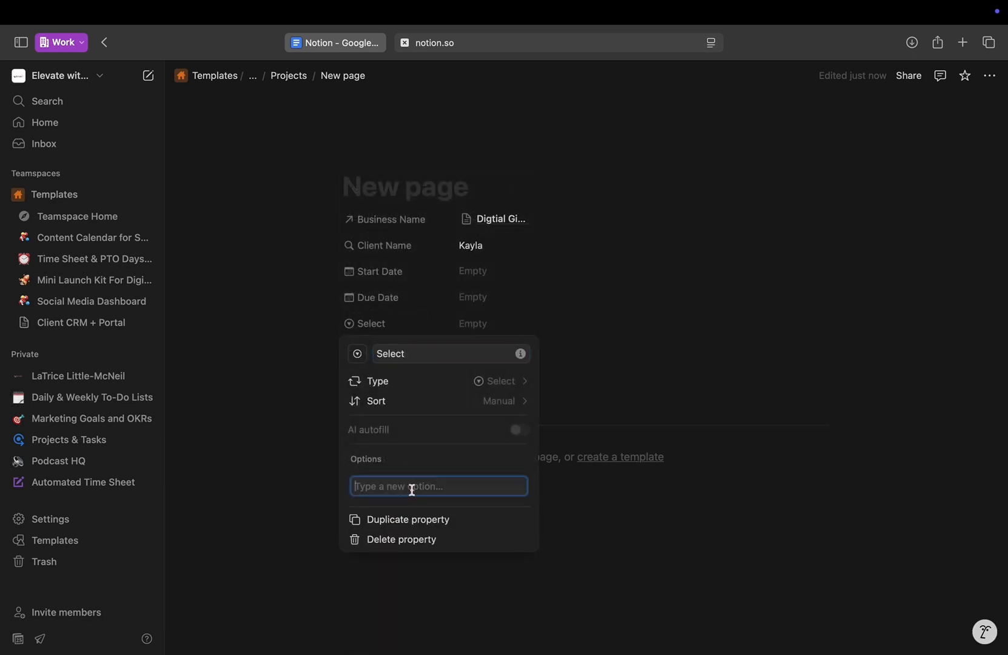
{"action": "type", "text": "Ki"}
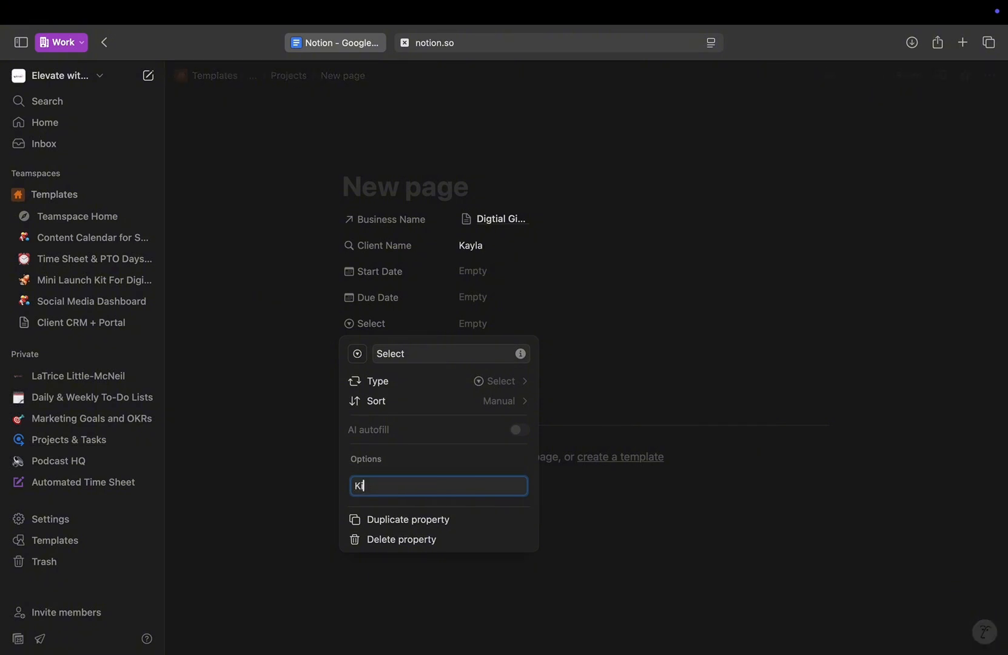
{"action": "type", "text": "ck tart"}
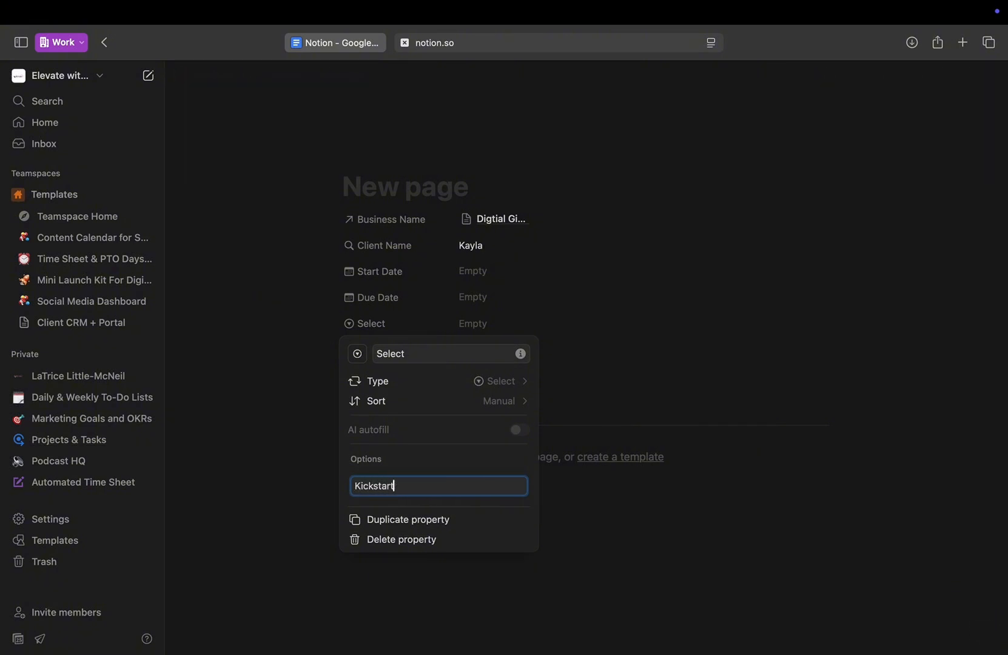
{"action": "key", "text": "Return"}
{"action": "type", "text": "Audie"}
{"action": "key", "text": "BackSpace"}
{"action": "type", "text": "t"}
{"action": "key", "text": "Return"}
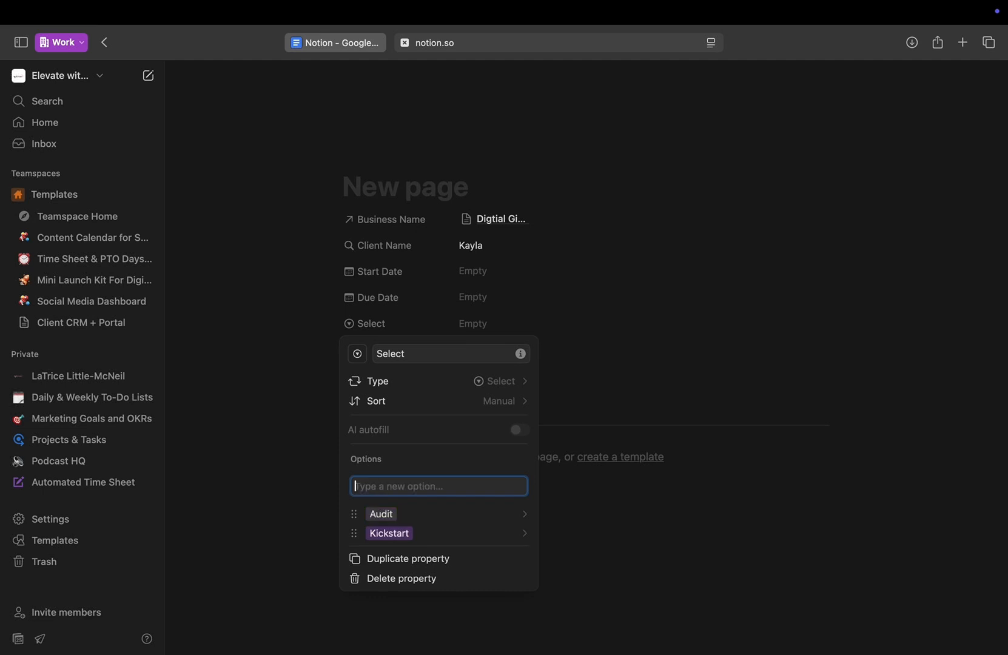
{"action": "type", "text": "Full Build"}
{"action": "key", "text": "Return"}
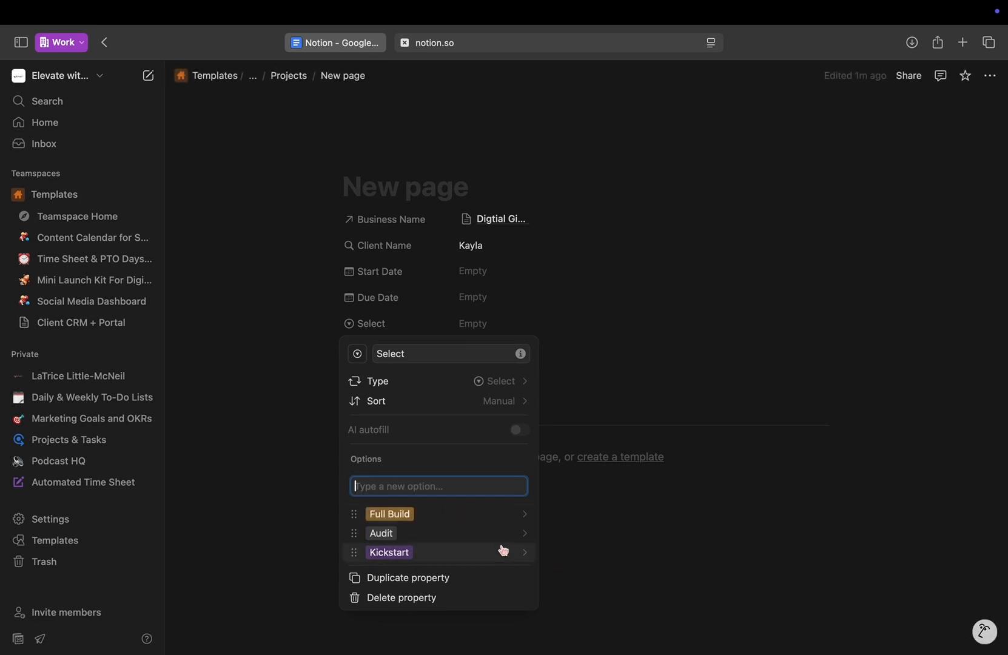
{"action": "left_click", "coordinate": [617, 540]}
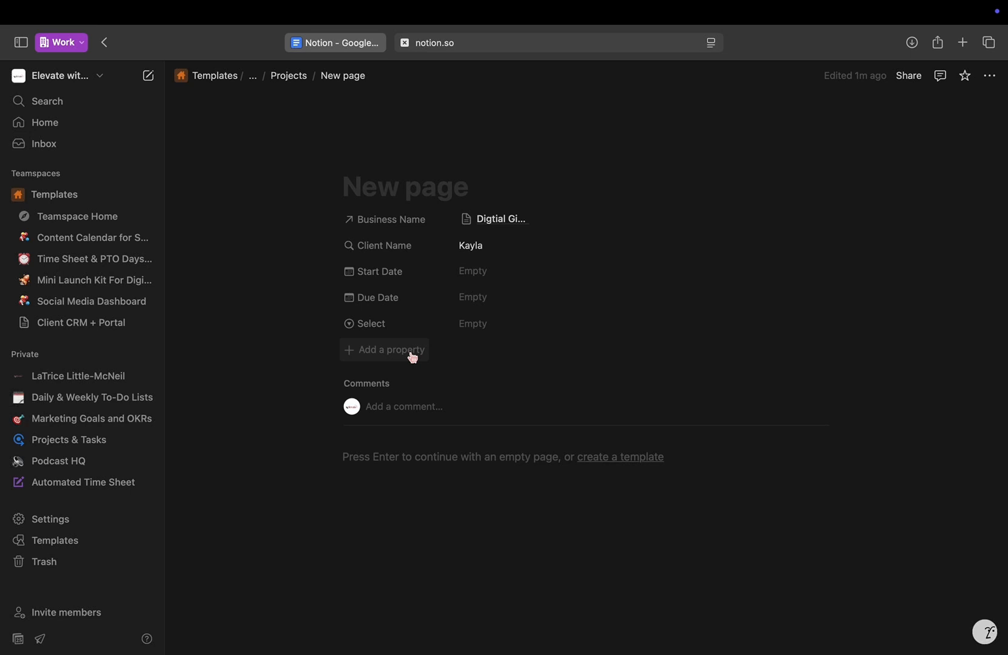
Add a multi-select property to the project page and name it "Deliverables".
{"action": "left_click", "coordinate": [413, 358]}
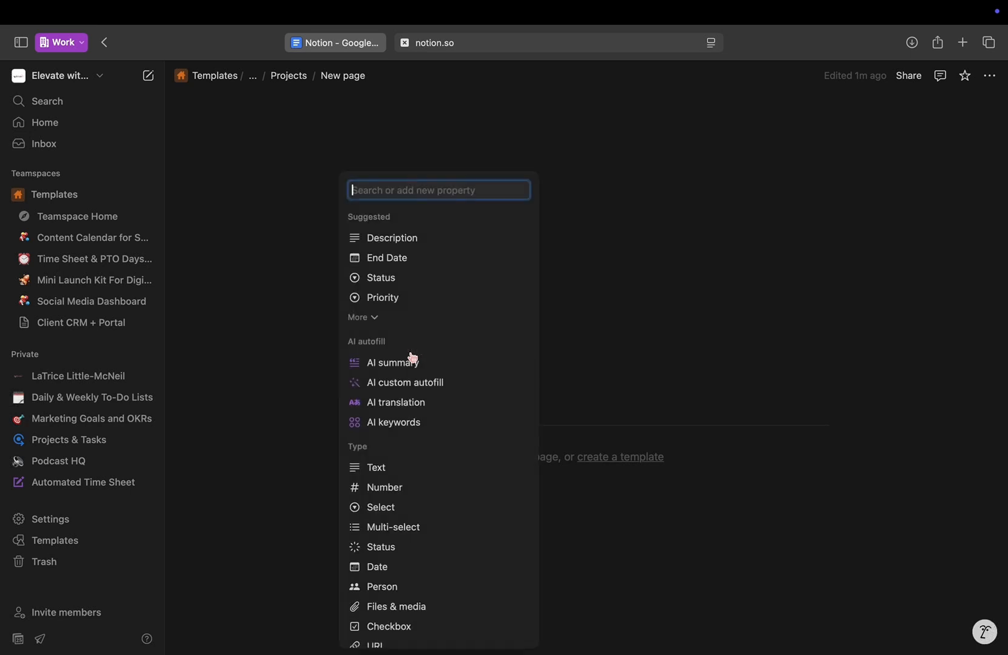
{"action": "left_click", "coordinate": [407, 533]}
{"action": "key", "text": "BackSpace"}
{"action": "key", "text": "BackSpace"}
{"action": "key", "text": "BackSpace"}
{"action": "key", "text": "BackSpace"}
{"action": "key", "text": "BackSpace"}
{"action": "key", "text": "BackSpace"}
{"action": "key", "text": "BackSpace"}
{"action": "key", "text": "BackSpace"}
{"action": "key", "text": "BackSpace"}
{"action": "key", "text": "BackSpace"}
{"action": "key", "text": "BackSpace"}
{"action": "key", "text": "BackSpace"}
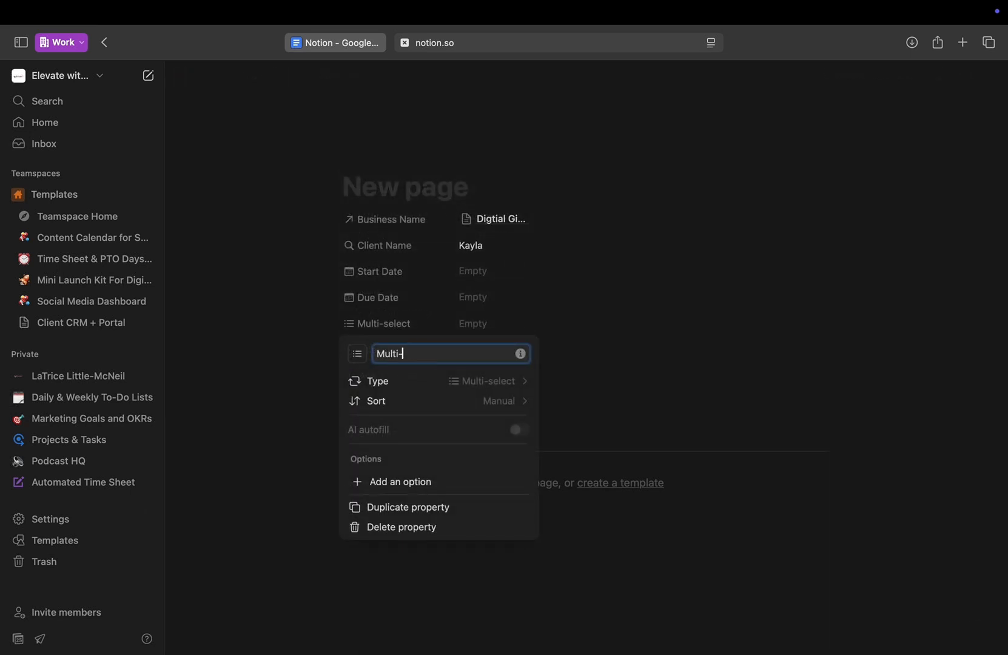
{"action": "type", "text": "Deliverables"}
Add the options Slides, Workbook, Uploads, Templates and Full Course to the Deliverables property.
{"action": "left_click", "coordinate": [396, 483]}
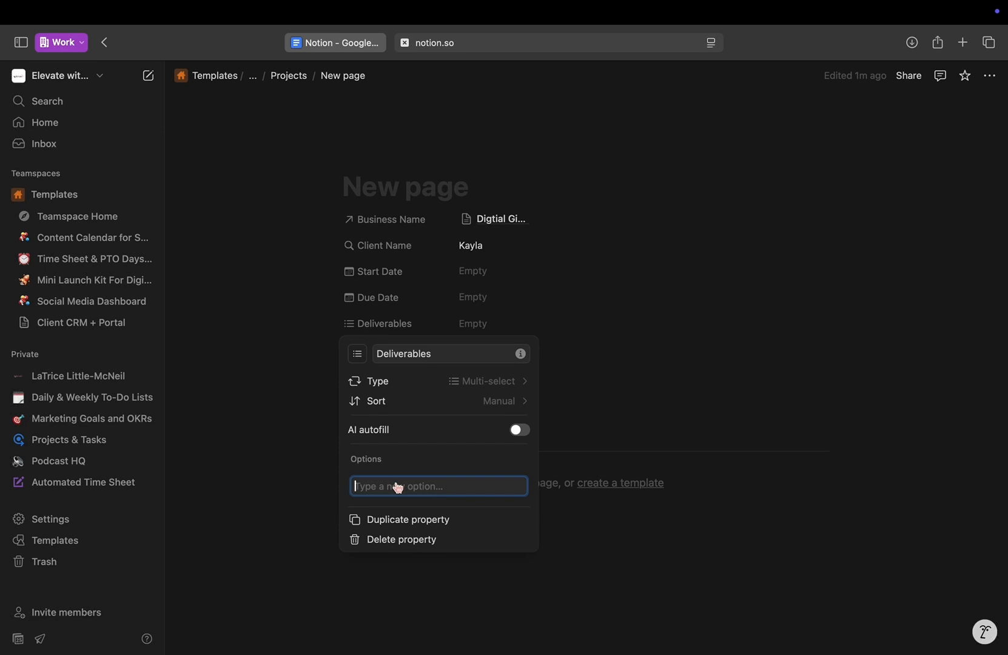
{"action": "type", "text": "s"}
{"action": "key", "text": "BackSpace"}
{"action": "type", "text": "Slides"}
{"action": "key", "text": "Return"}
{"action": "type", "text": "Workb"}
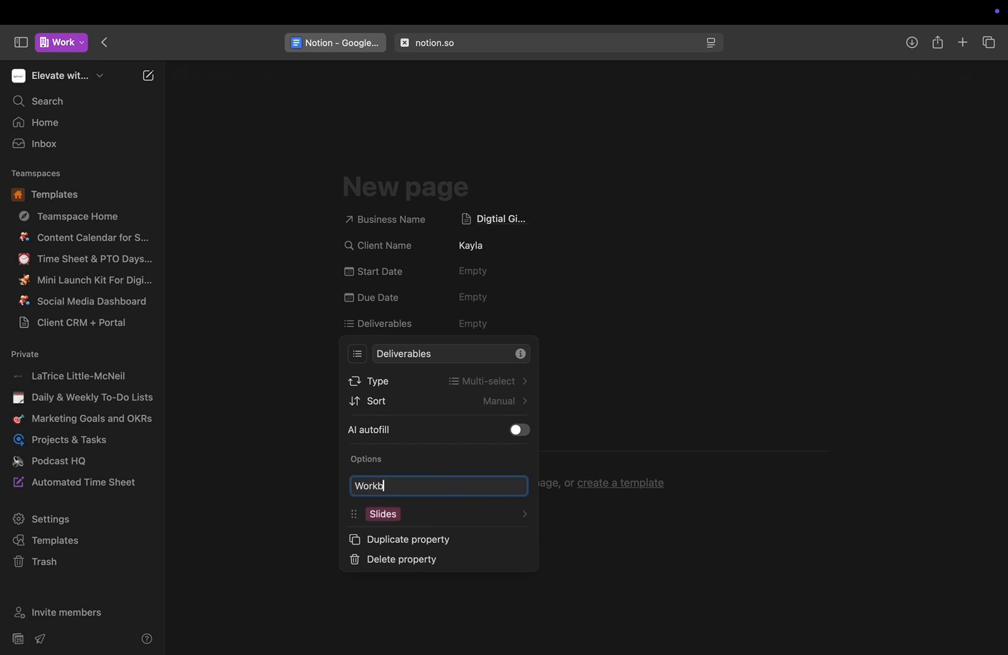
{"action": "type", "text": "ook"}
{"action": "key", "text": "Return"}
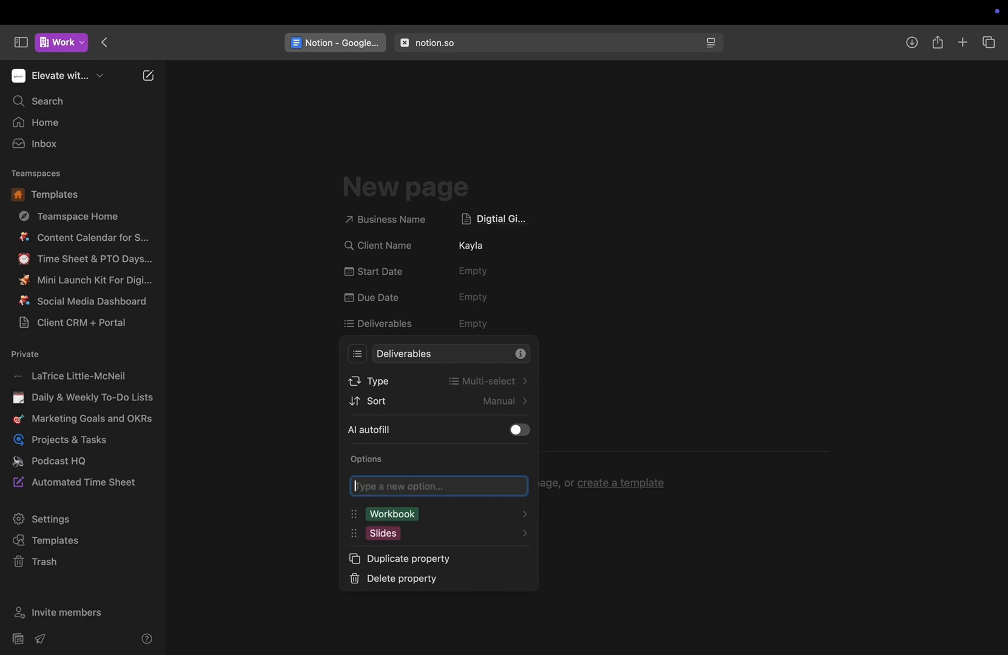
{"action": "type", "text": "Uploads"}
{"action": "key", "text": "Return"}
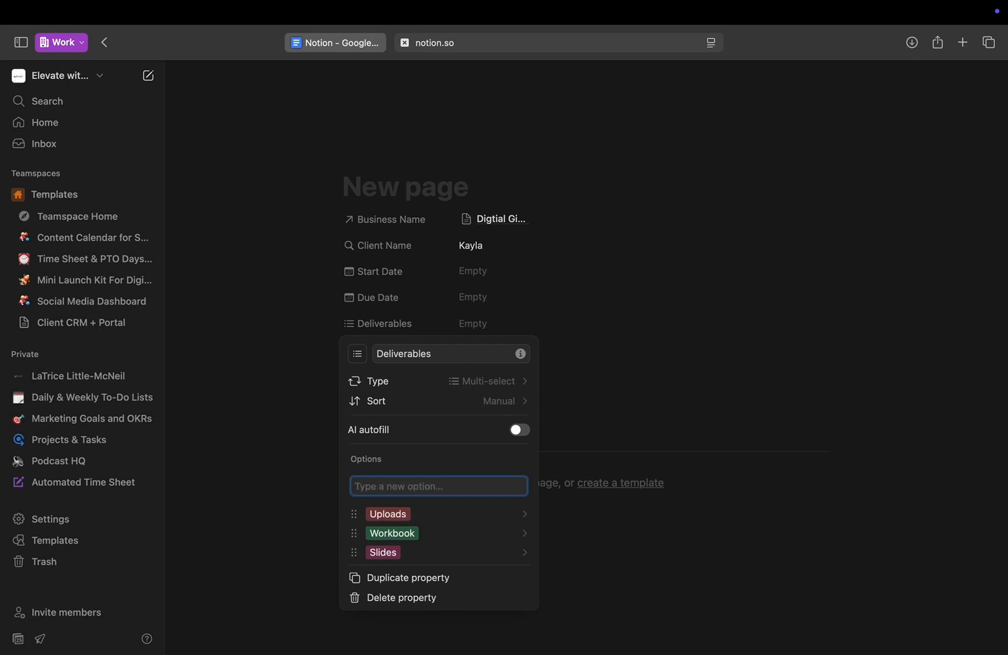
{"action": "type", "text": "Templates"}
{"action": "key", "text": "Return"}
{"action": "type", "text": "F"}
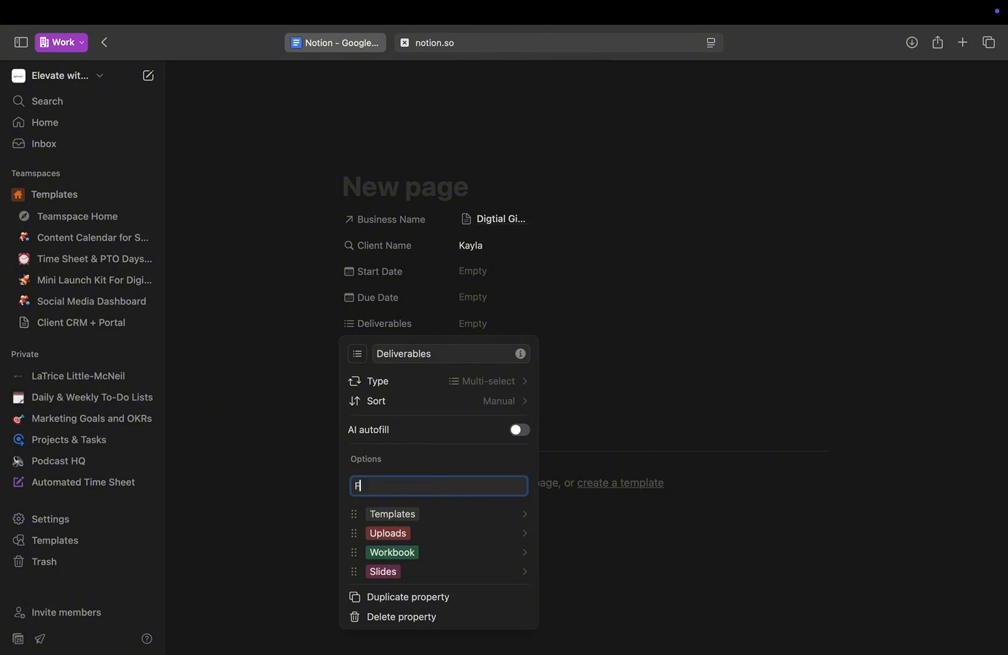
{"action": "type", "text": "ull Course"}
{"action": "key", "text": "Return"}
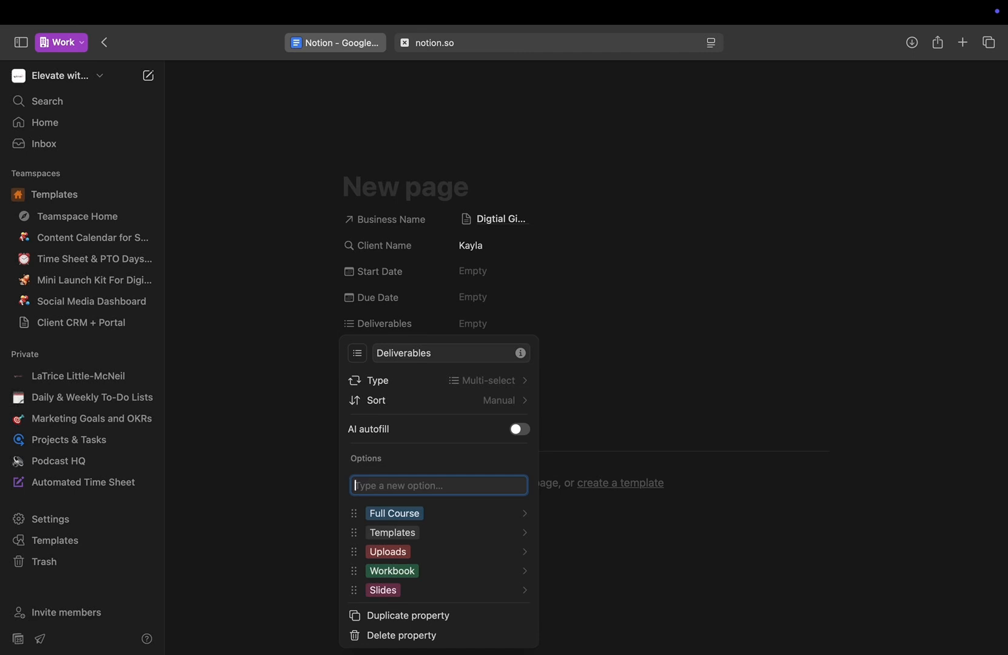
{"action": "left_click", "coordinate": [701, 418]}
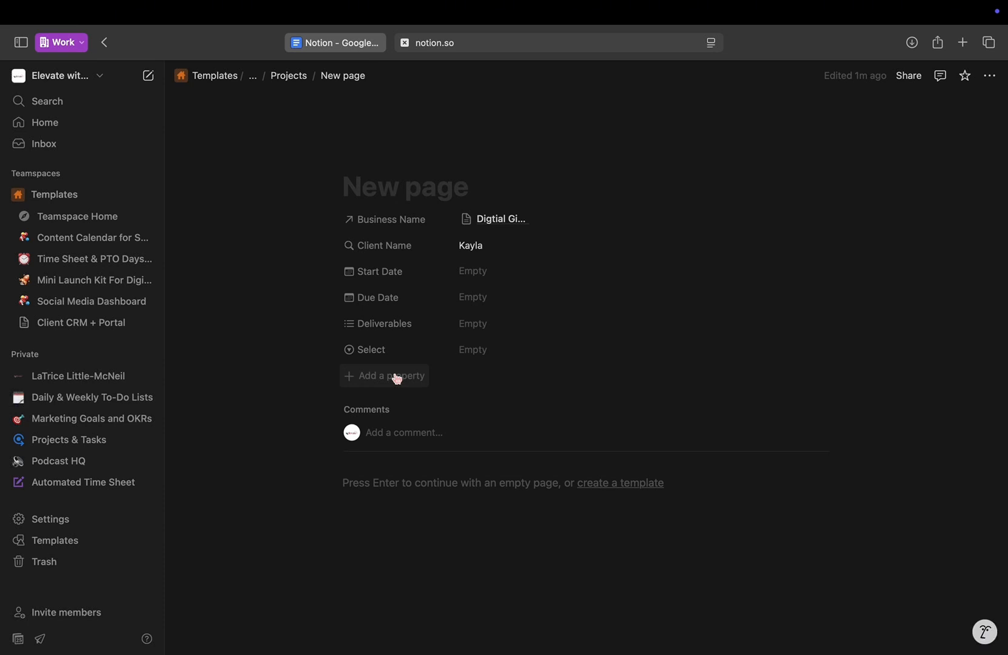
Rename the select property holding the Kickstart, Audit and Full Build options as "Service Type".
{"action": "left_click", "coordinate": [377, 352]}
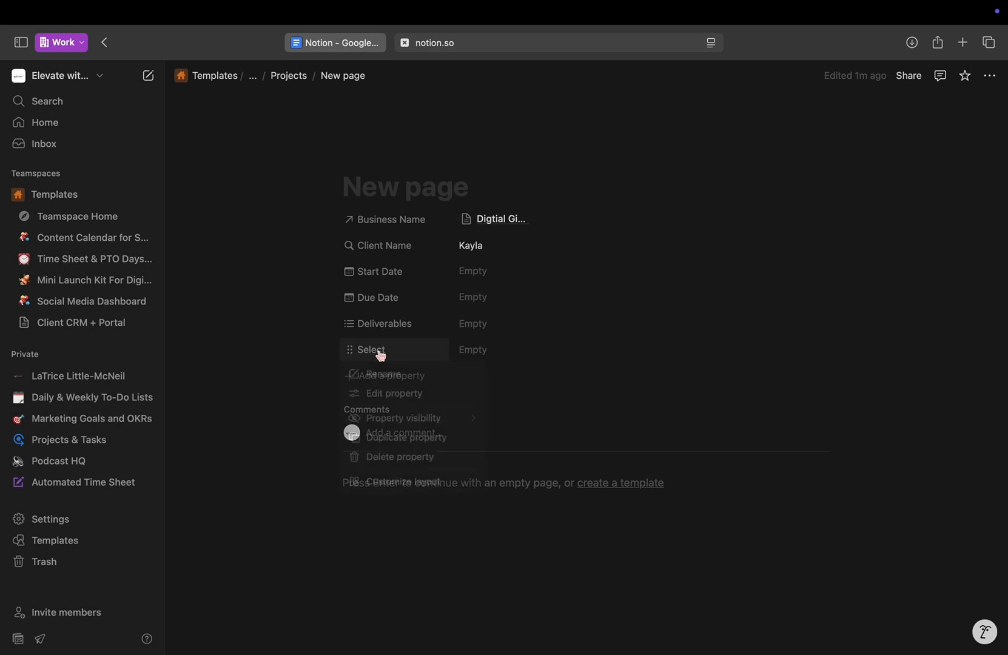
{"action": "left_click", "coordinate": [399, 383]}
{"action": "key", "text": "BackSpace"}
{"action": "key", "text": "BackSpace"}
{"action": "key", "text": "BackSpace"}
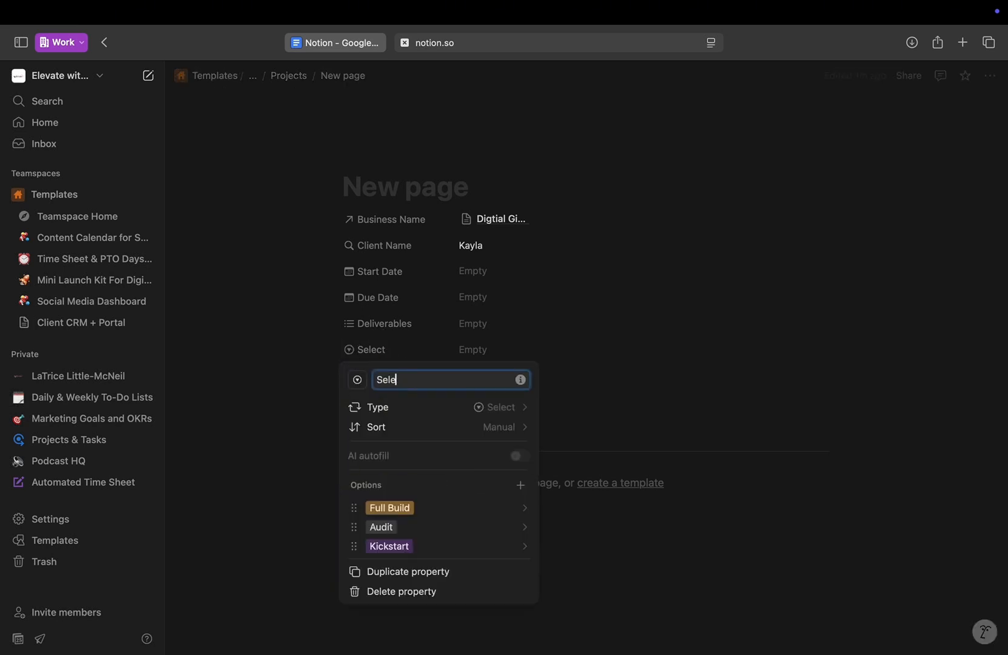
{"action": "type", "text": "Service Type"}
{"action": "left_click", "coordinate": [547, 315]}
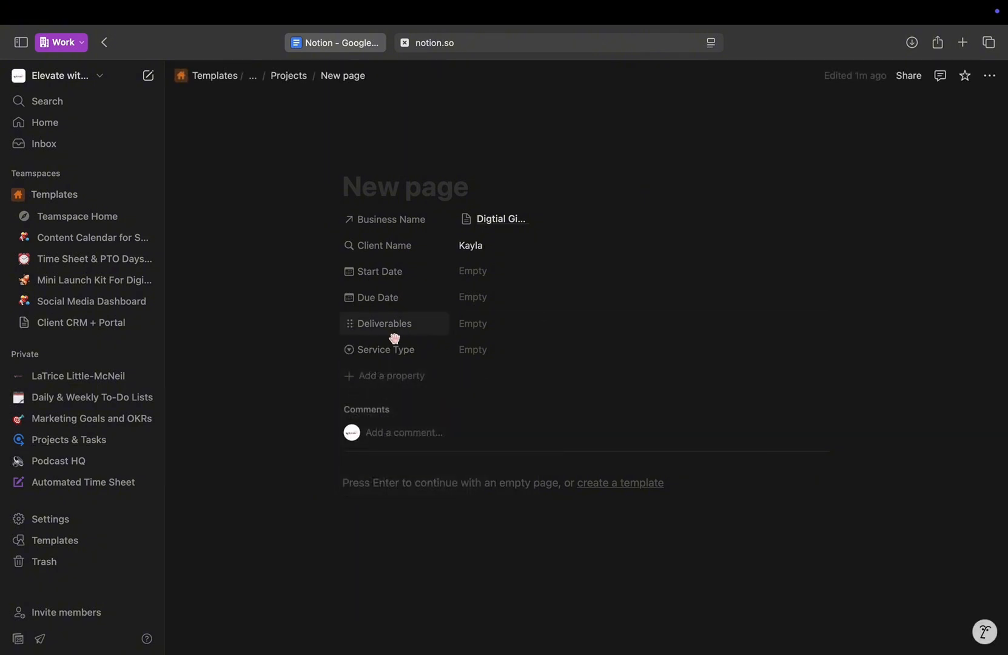
Move Service Type above Deliverables in the project page's properties and add a status property.
{"action": "left_click_drag", "start_coordinate": [361, 355], "coordinate": [351, 328]}
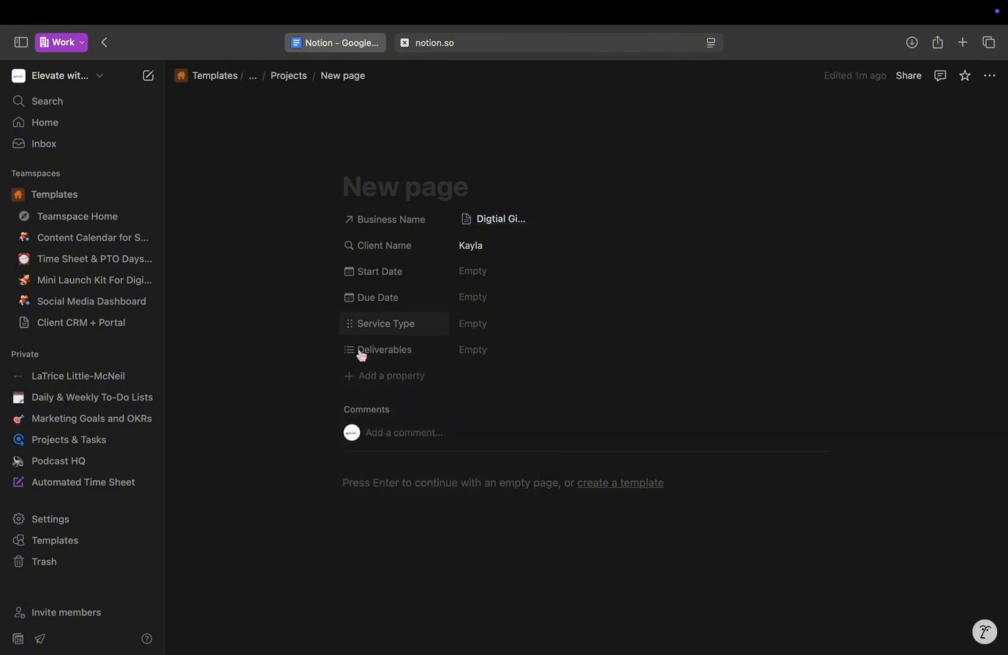
{"action": "left_click", "coordinate": [384, 377]}
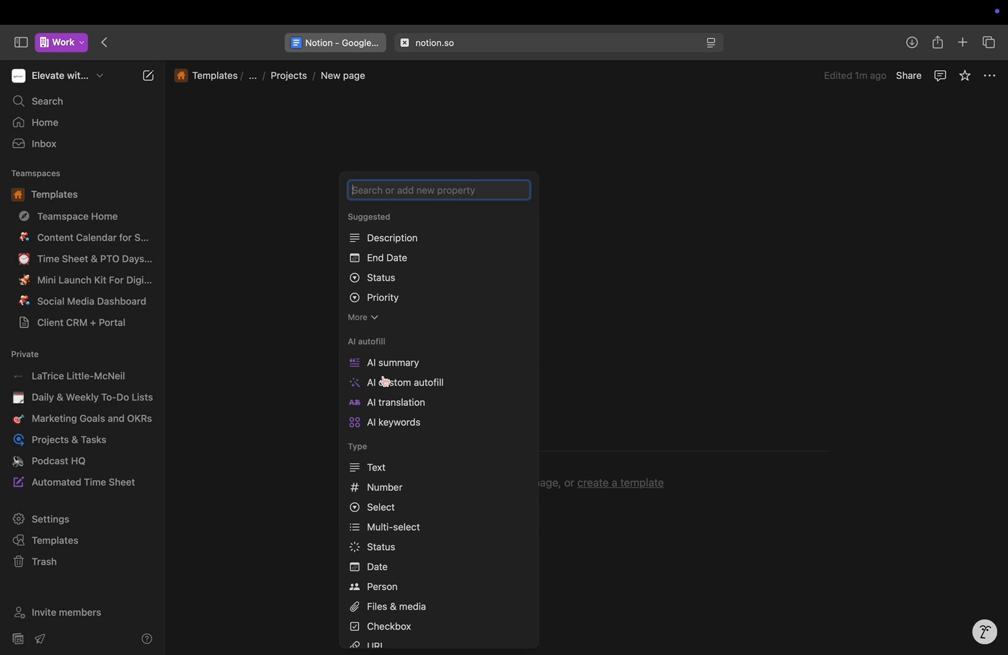
{"action": "left_click", "coordinate": [394, 546]}
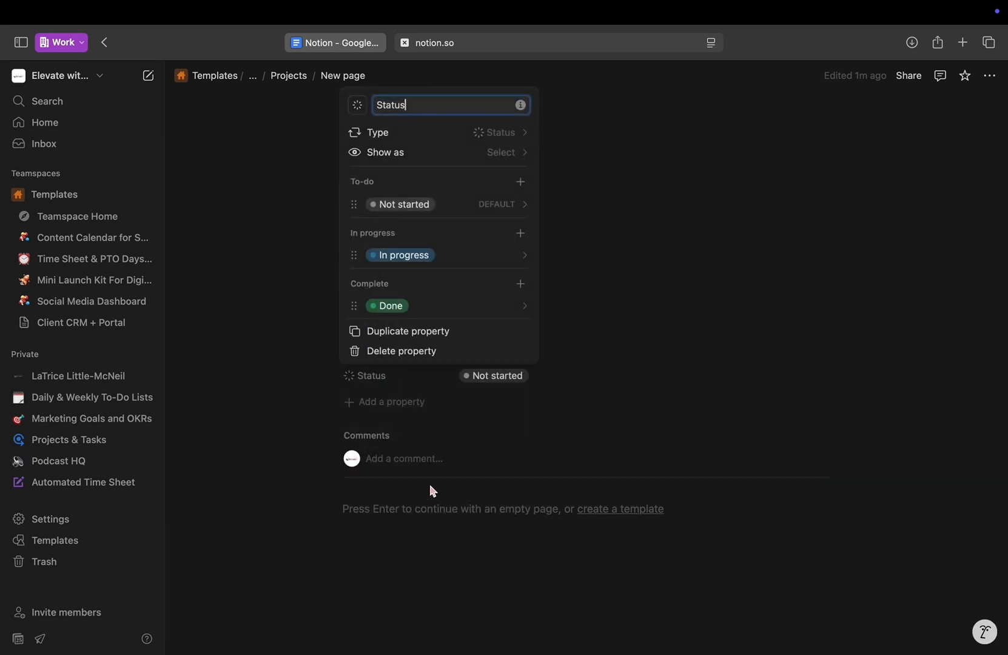
Rename the Status property's default To-do option as "New" and colour it pink.
{"action": "left_click", "coordinate": [512, 212]}
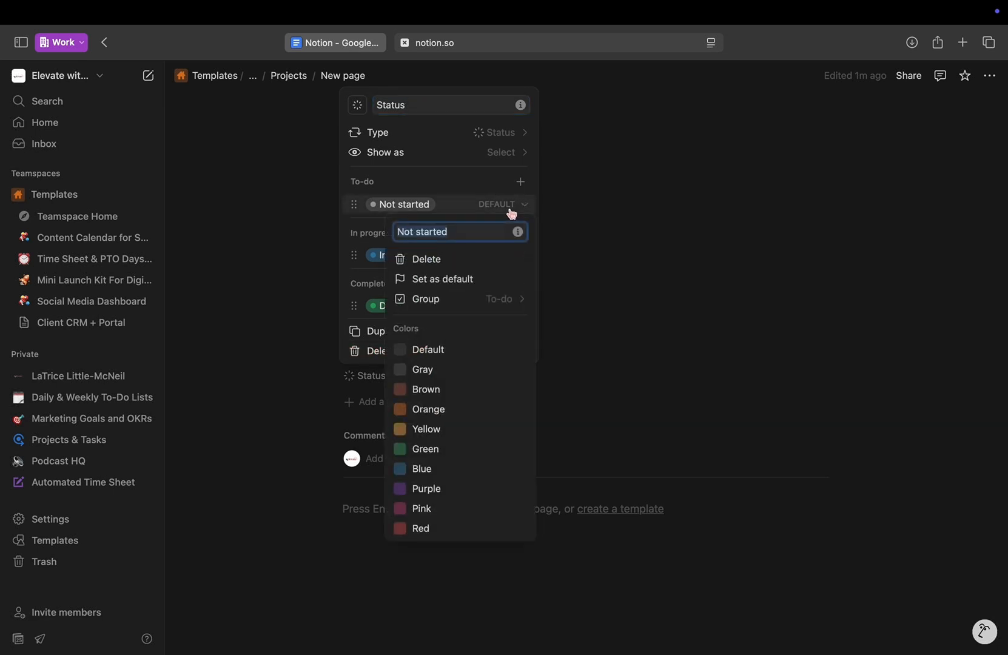
{"action": "type", "text": "New"}
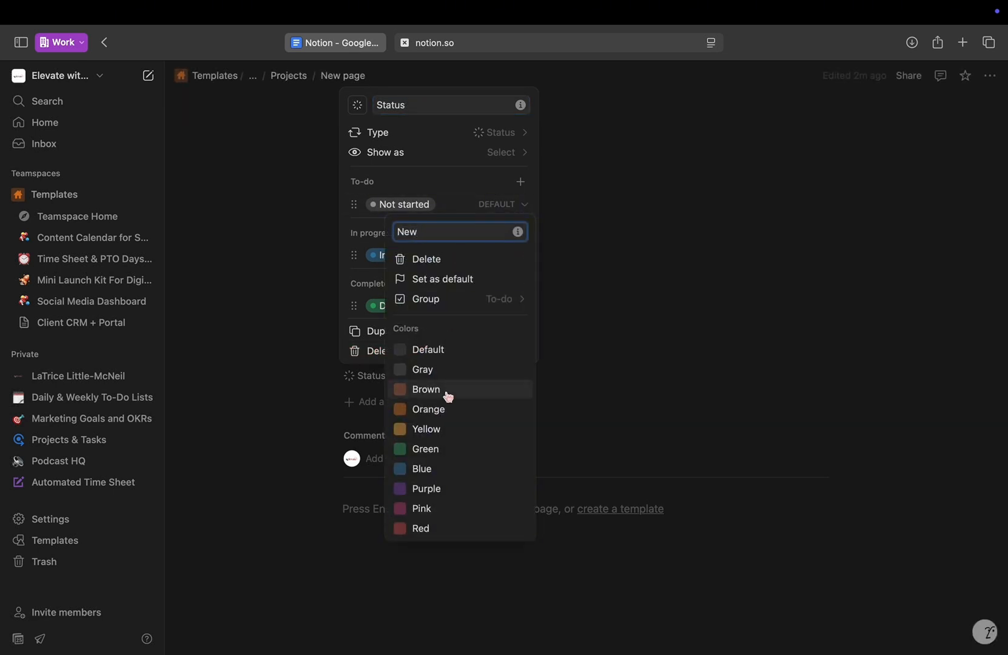
{"action": "left_click", "coordinate": [428, 515]}
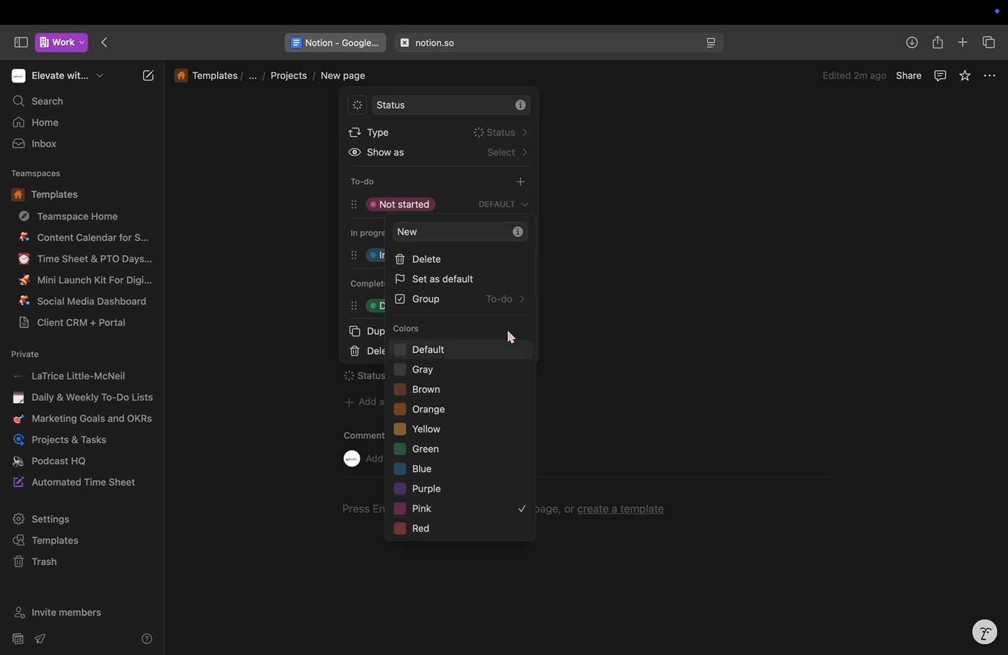
{"action": "left_click", "coordinate": [571, 277]}
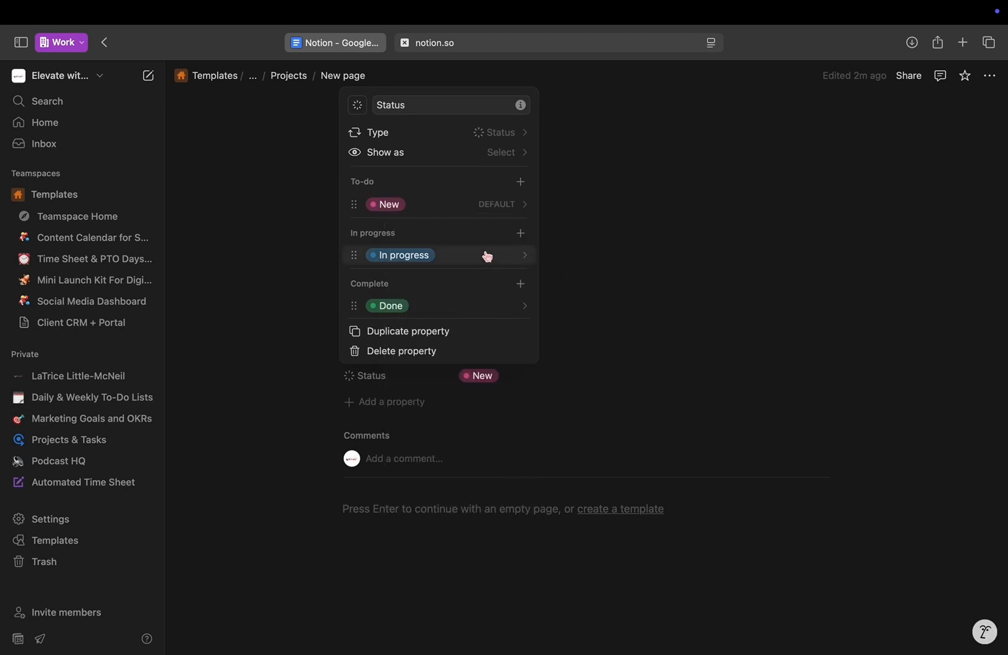
Add the option "Planning" to the Status property's In progress group and colour it orange.
{"action": "left_click", "coordinate": [521, 234]}
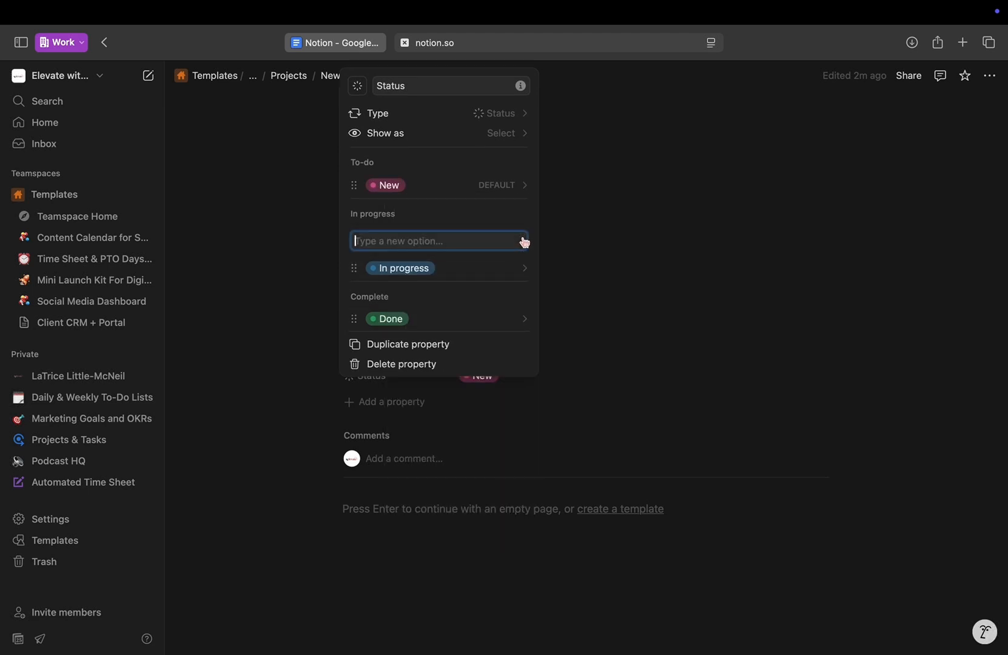
{"action": "type", "text": "Plann"}
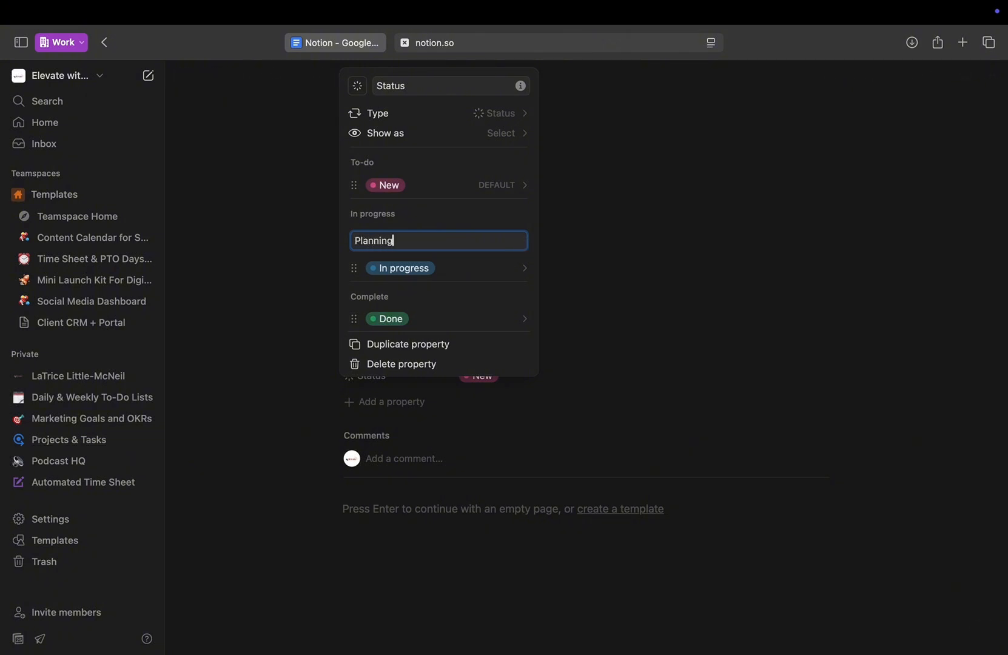
{"action": "type", "text": "ing"}
{"action": "key", "text": "Return"}
{"action": "key", "text": "Escape"}
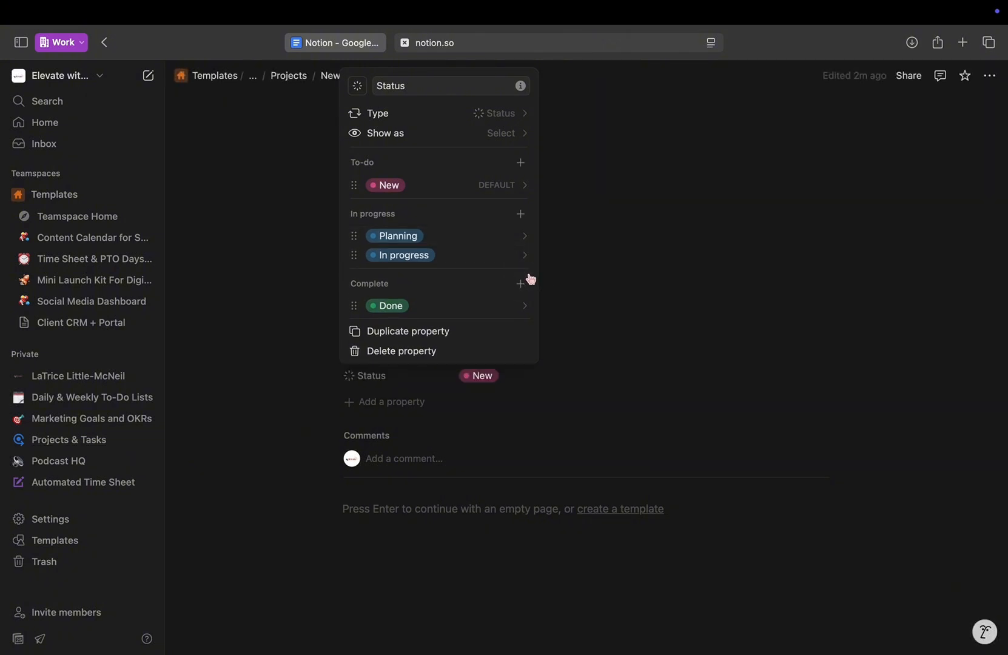
{"action": "left_click", "coordinate": [524, 241]}
{"action": "left_click", "coordinate": [440, 441]}
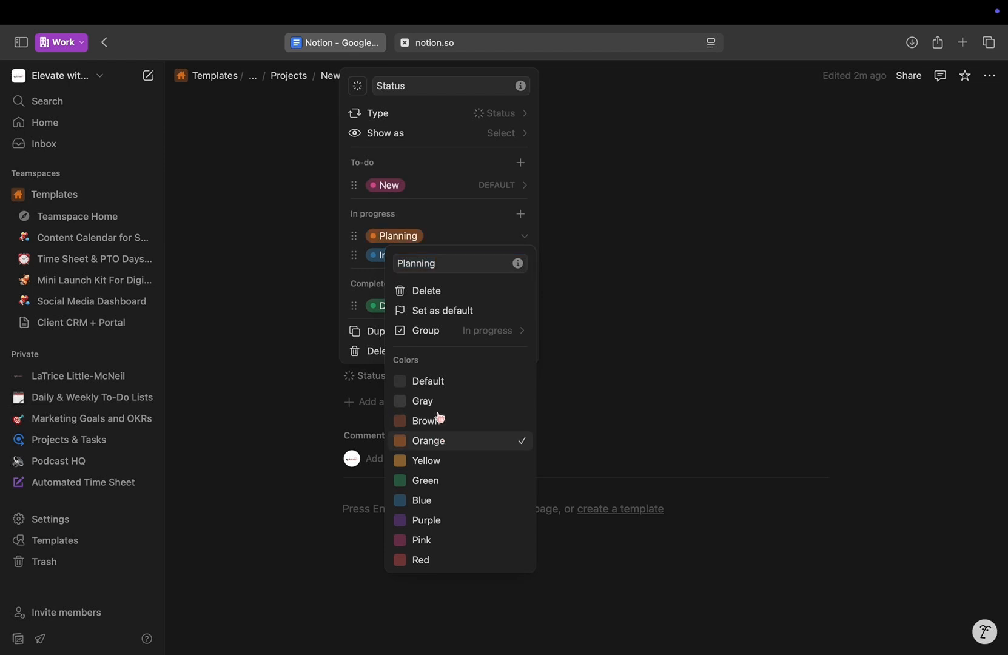
{"action": "left_click", "coordinate": [461, 224]}
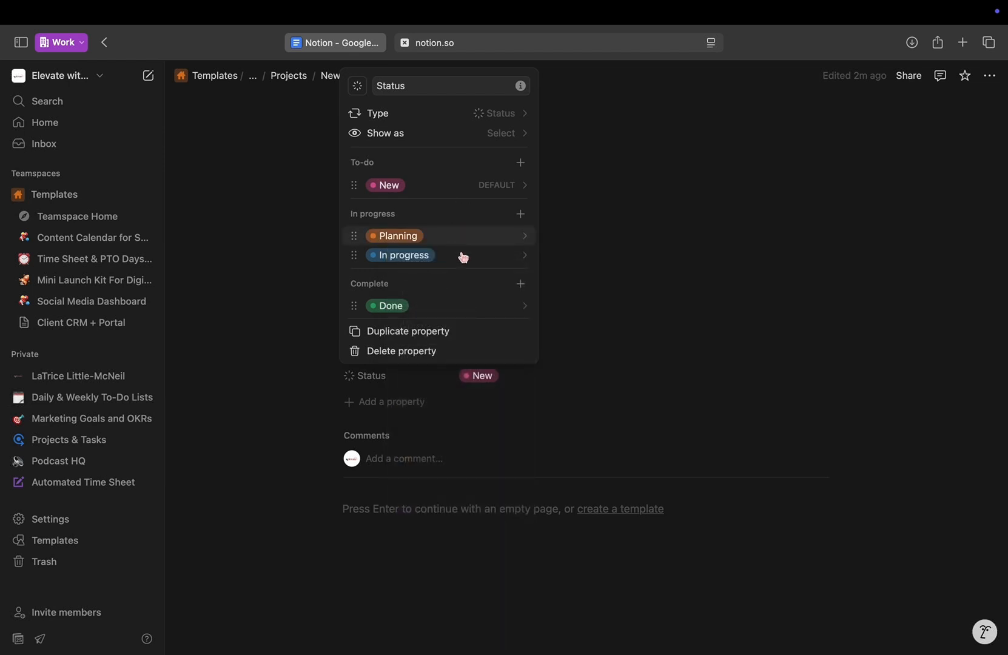
Add the option "Cancelled" to the Status property's Complete group and colour it red.
{"action": "left_click", "coordinate": [520, 285]}
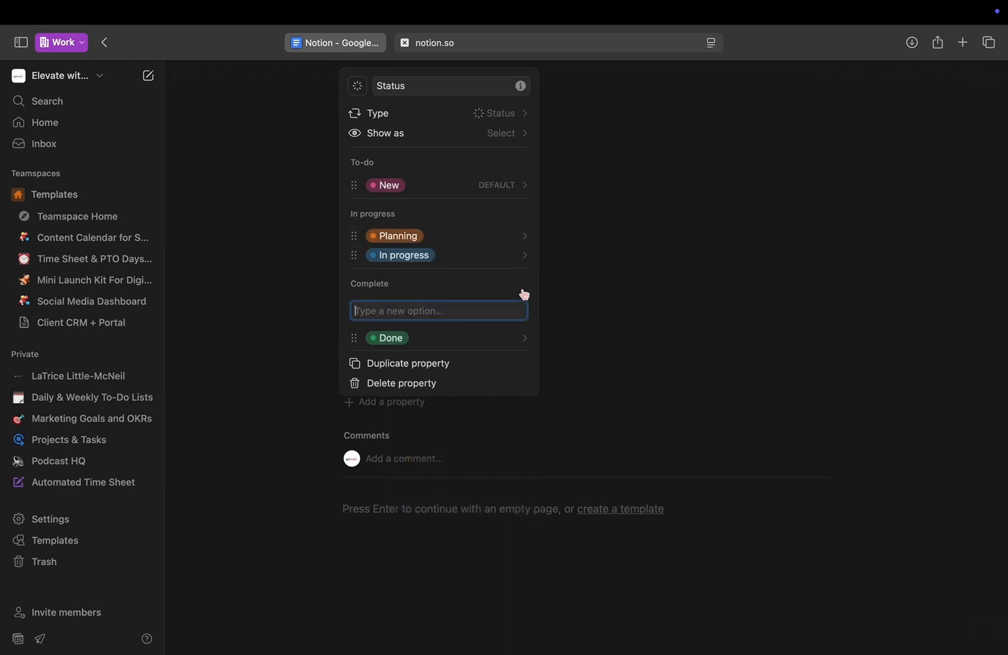
{"action": "type", "text": "Co"}
{"action": "type", "text": "ncelled"}
{"action": "key", "text": "Return"}
{"action": "left_click", "coordinate": [516, 341]}
{"action": "left_click", "coordinate": [520, 305]}
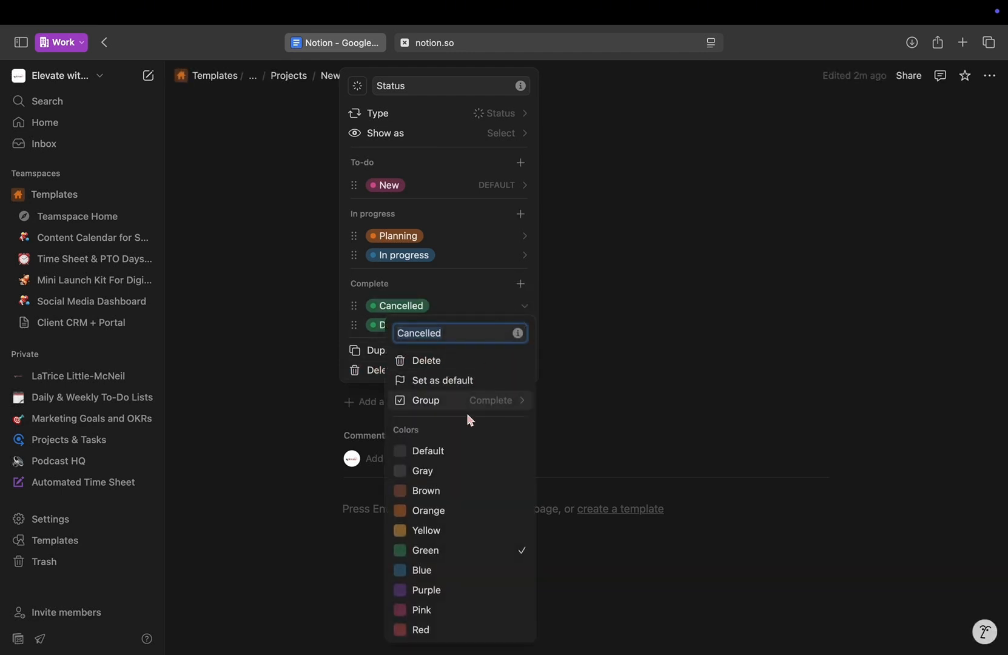
{"action": "left_click", "coordinate": [434, 631]}
{"action": "left_click", "coordinate": [458, 296]}
Rename the "Done" option in the Status property's Complete group as "Completed".
{"action": "left_click", "coordinate": [479, 327]}
{"action": "type", "text": "Co"}
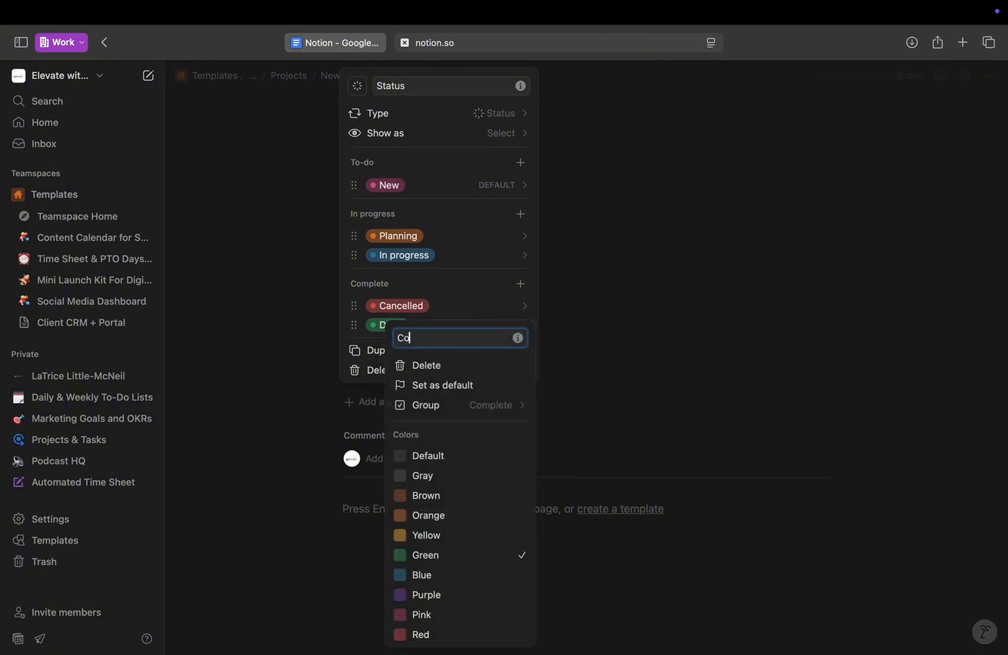
{"action": "type", "text": "mpleted"}
{"action": "key", "text": "Return"}
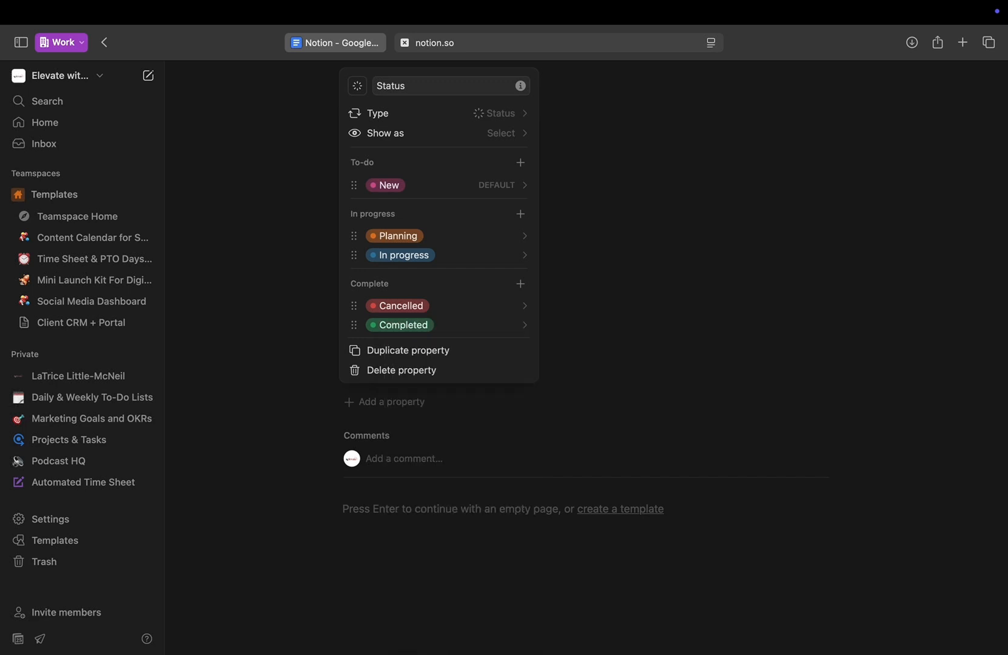
Add the option "Archived" to the Status property's Complete group and colour it gray.
{"action": "left_click", "coordinate": [520, 285]}
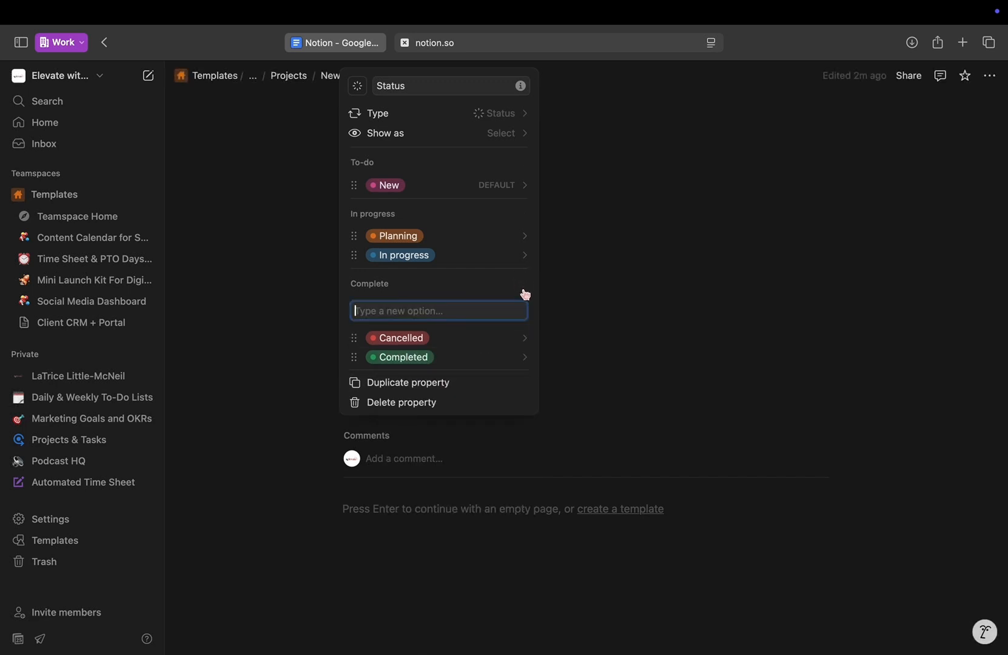
{"action": "type", "text": "Arch"}
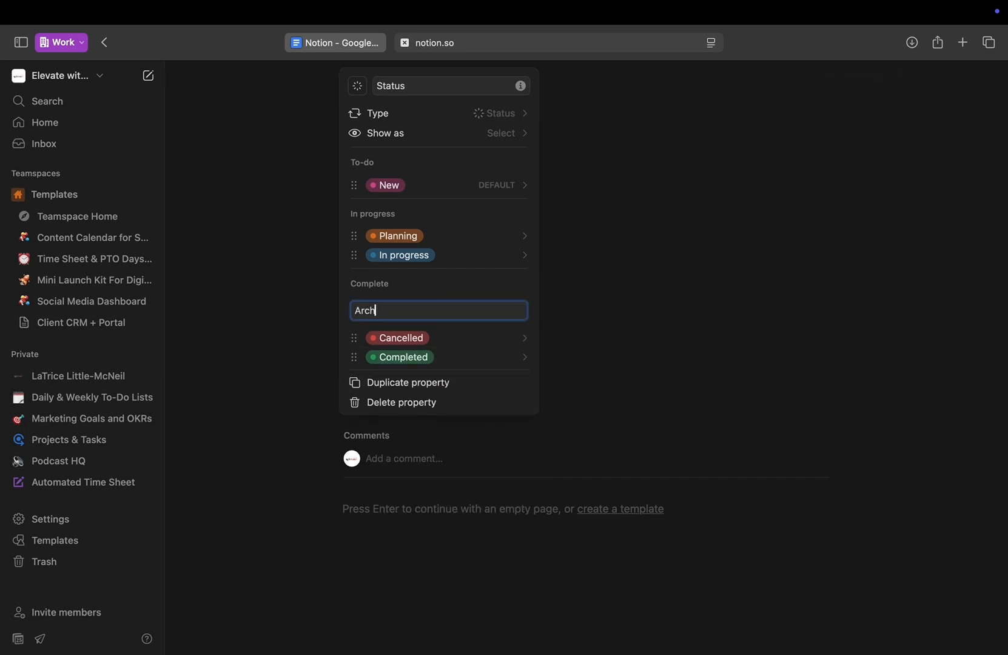
{"action": "type", "text": "ived"}
{"action": "key", "text": "Return"}
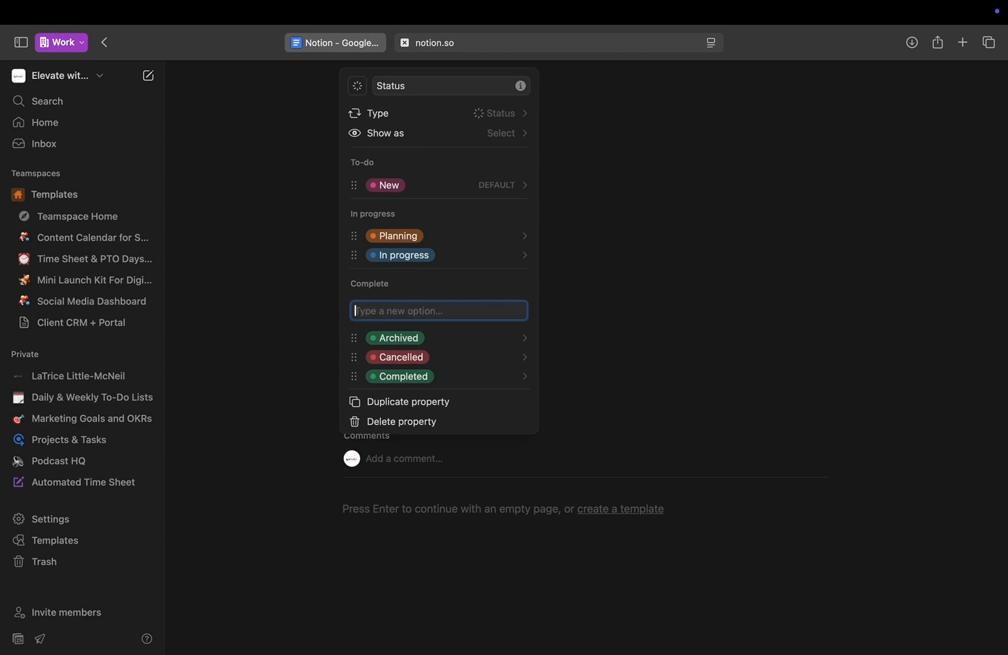
{"action": "key", "text": "Escape"}
{"action": "left_click", "coordinate": [505, 307]}
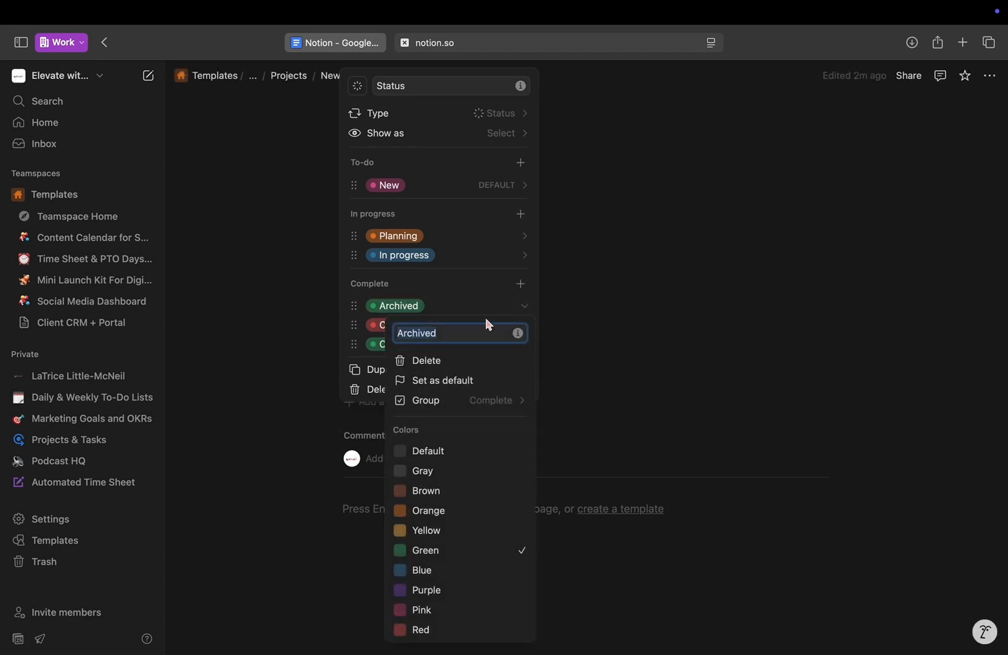
{"action": "left_click", "coordinate": [465, 281]}
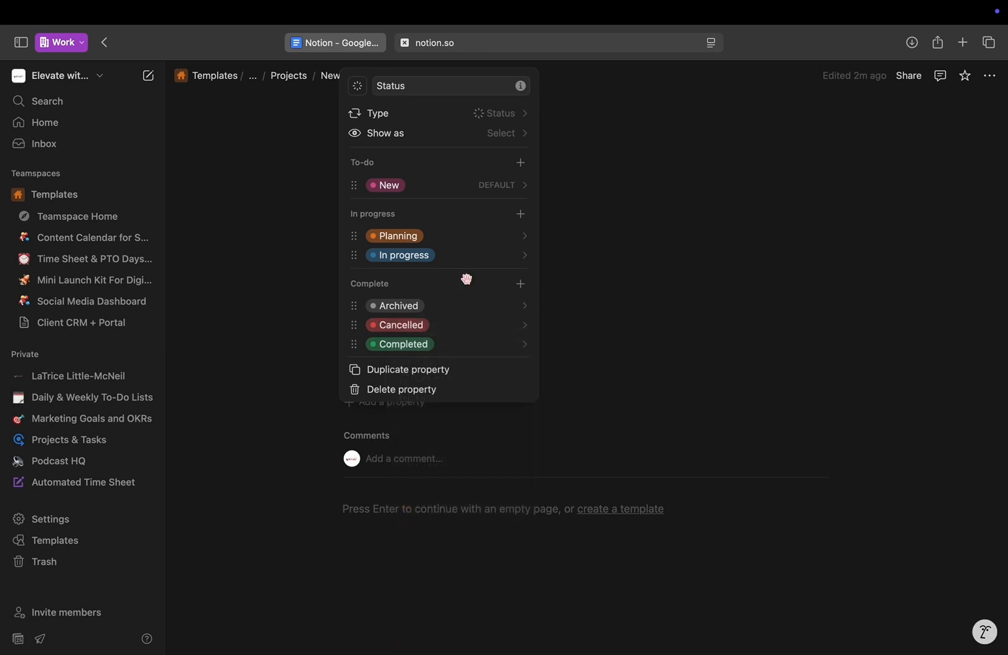
{"action": "left_click", "coordinate": [673, 349]}
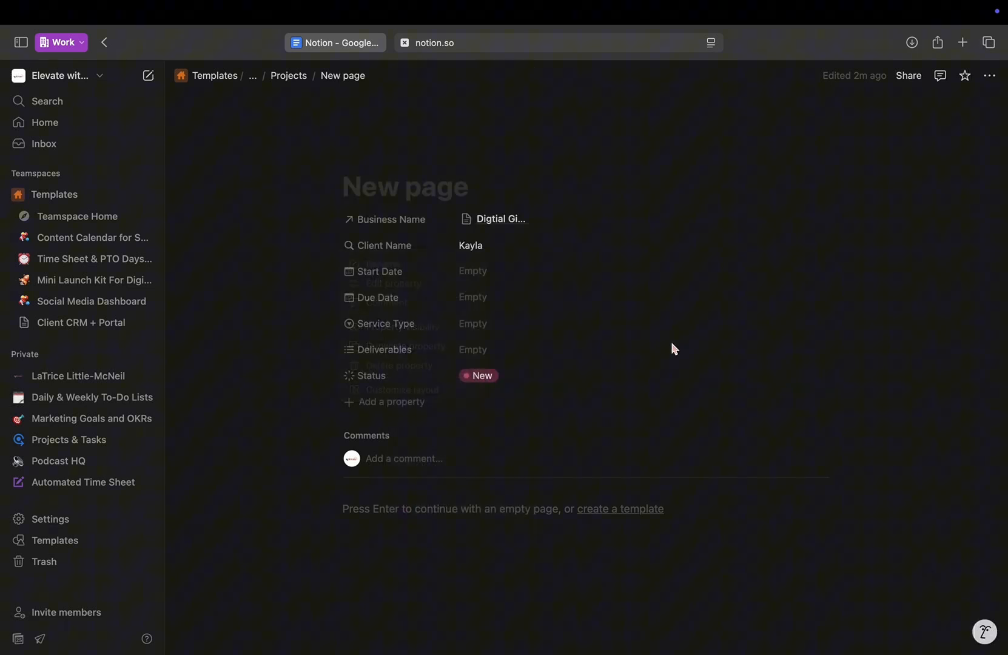
Add a text property named "Notes" to the project page.
{"action": "left_click", "coordinate": [419, 408]}
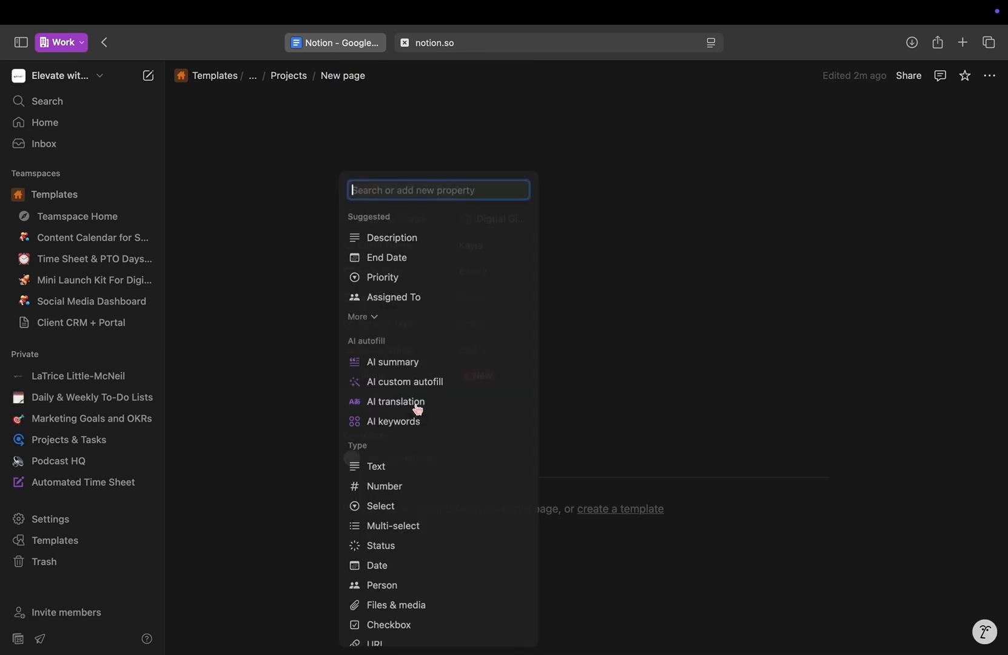
{"action": "left_click", "coordinate": [398, 468]}
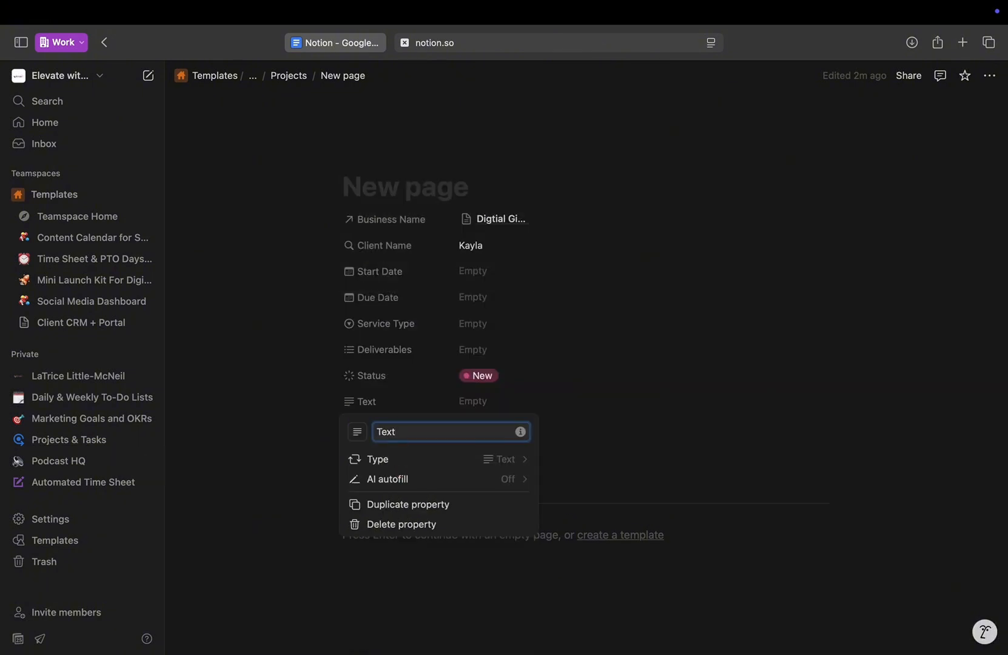
{"action": "key", "text": "BackSpace"}
{"action": "key", "text": "BackSpace"}
{"action": "key", "text": "BackSpace"}
{"action": "key", "text": "BackSpace"}
{"action": "type", "text": "Notes"}
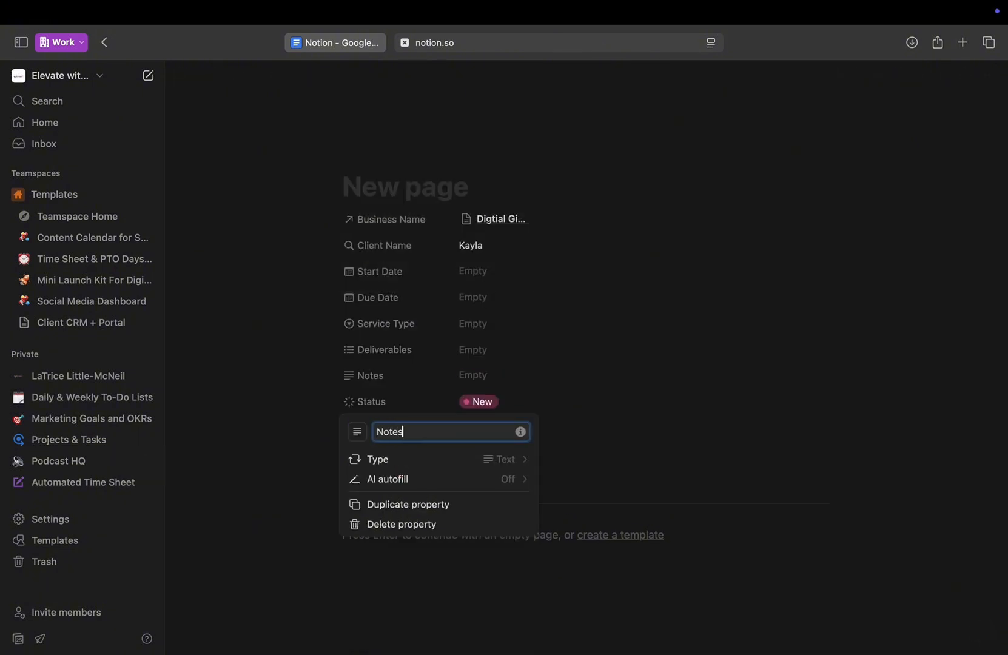
{"action": "left_click", "coordinate": [683, 485]}
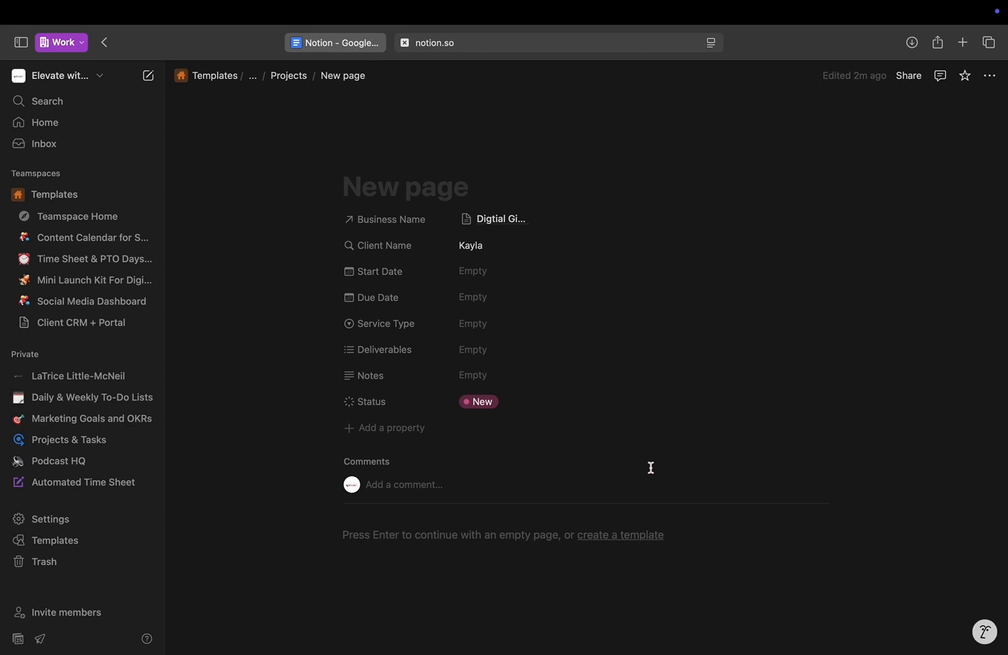
Set both the project's Start Date and Due Date to June 2, 2025.
{"action": "left_click", "coordinate": [479, 278]}
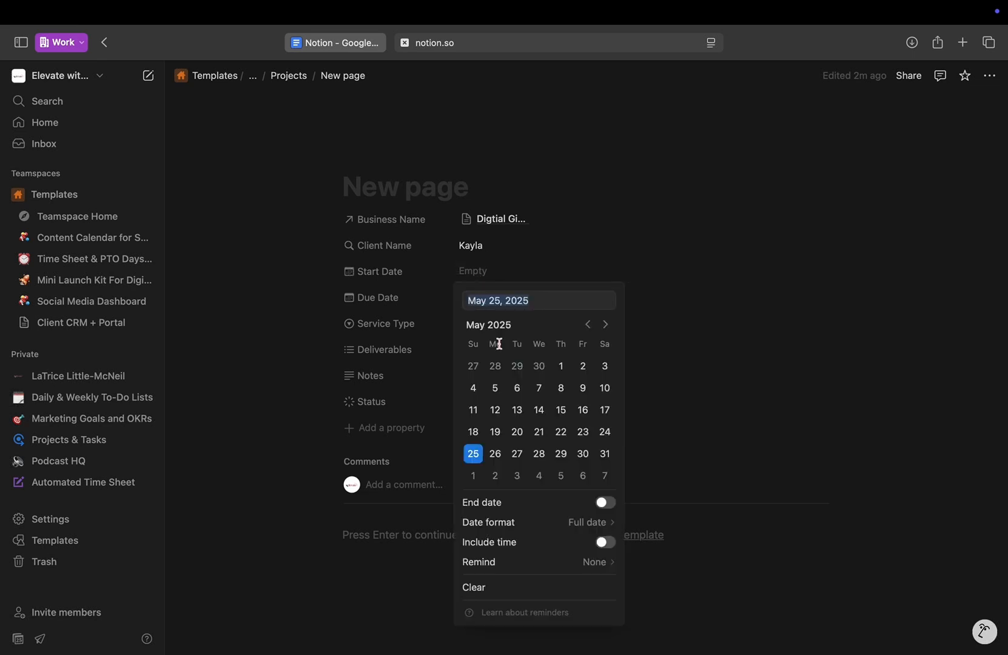
{"action": "left_click", "coordinate": [495, 476]}
{"action": "left_click", "coordinate": [549, 262]}
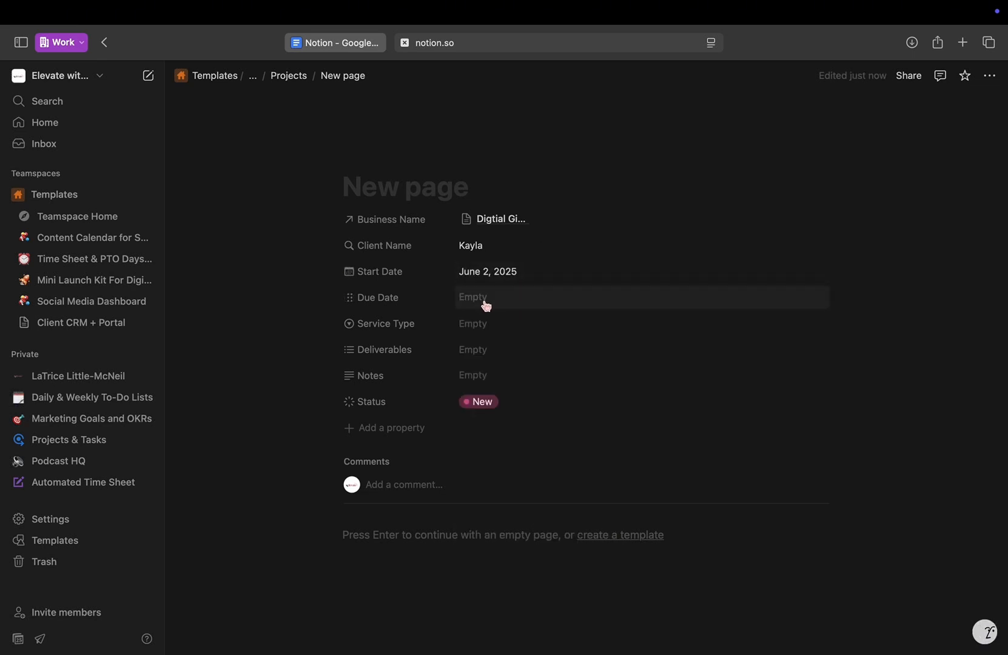
{"action": "left_click", "coordinate": [490, 306]}
{"action": "left_click", "coordinate": [495, 496]}
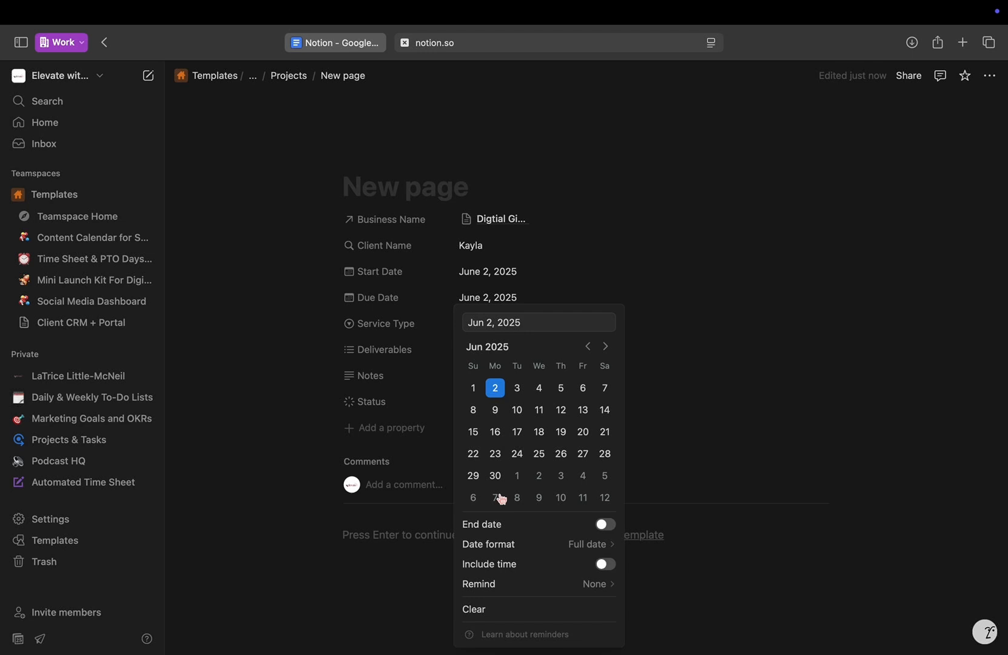
{"action": "left_click", "coordinate": [594, 243]}
Title the project page "Website Design" and set its Service Type to Full Build.
{"action": "left_click", "coordinate": [431, 190]}
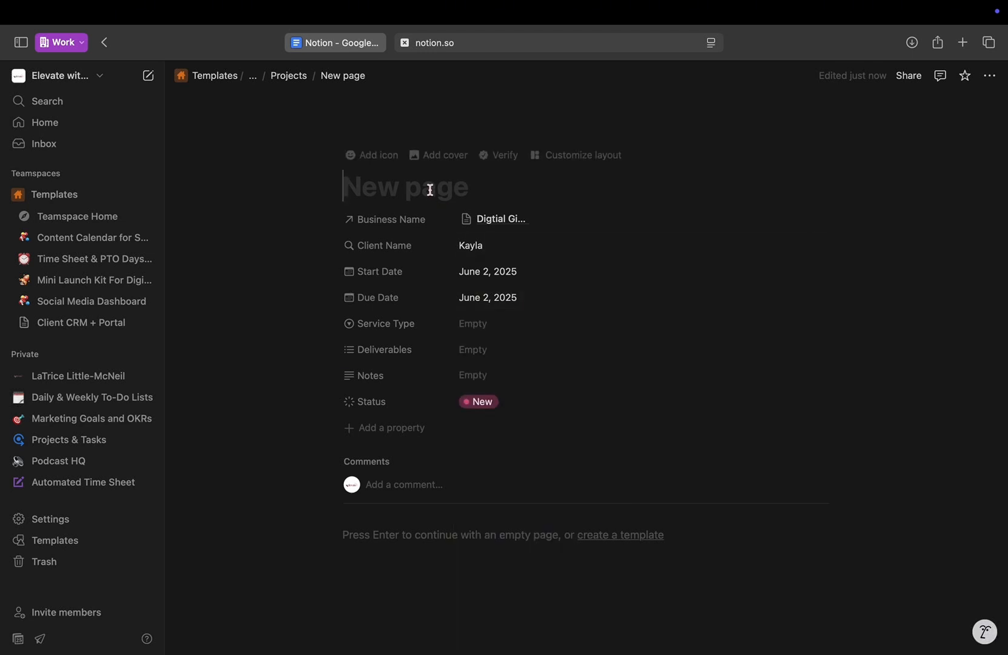
{"action": "type", "text": "Website Design"}
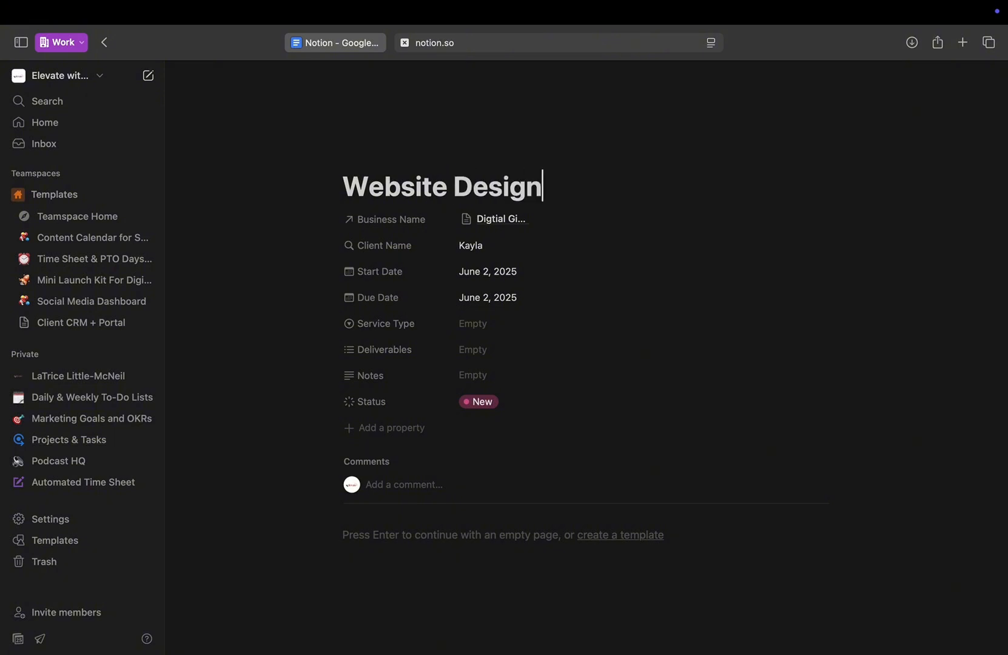
{"action": "left_click", "coordinate": [474, 326]}
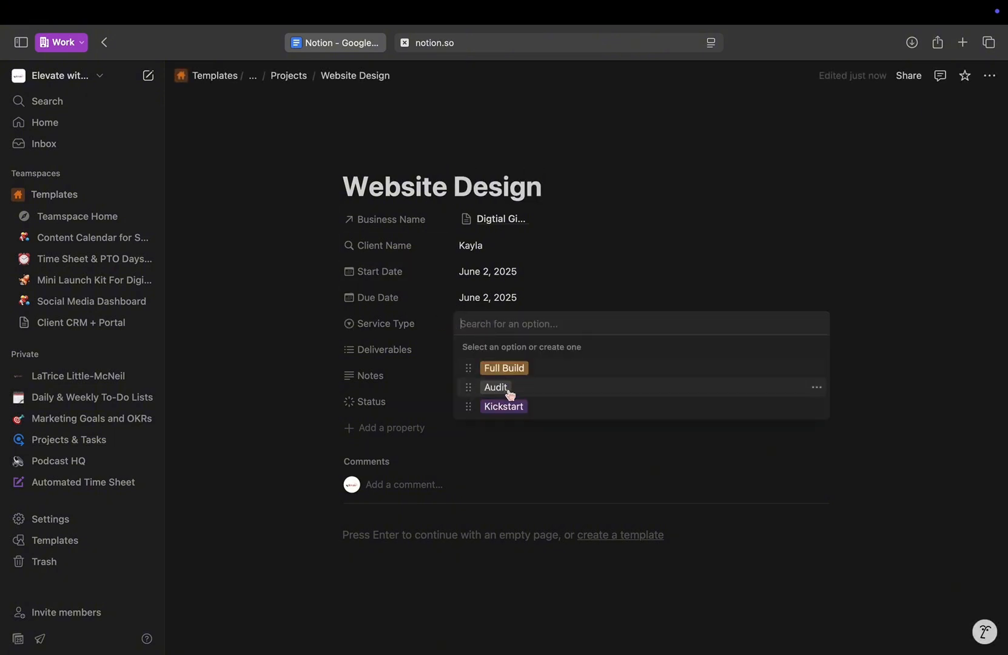
{"action": "left_click", "coordinate": [516, 370]}
{"action": "left_click", "coordinate": [594, 249]}
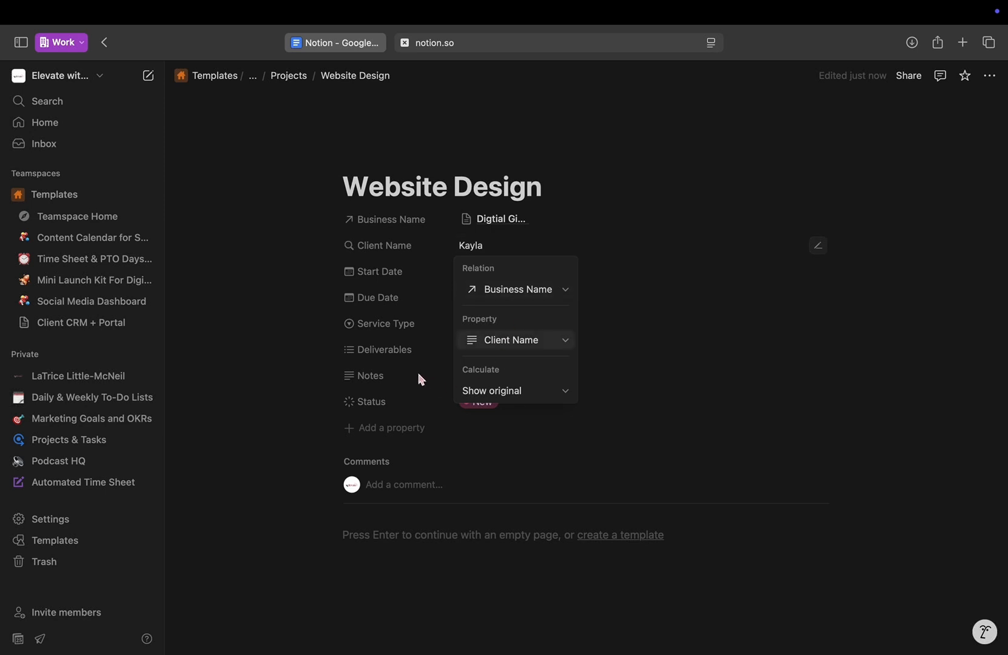
Create the option "Website" in the Deliverables property and assign it to the Website Design project.
{"action": "left_click", "coordinate": [473, 356]}
{"action": "left_click", "coordinate": [477, 355]}
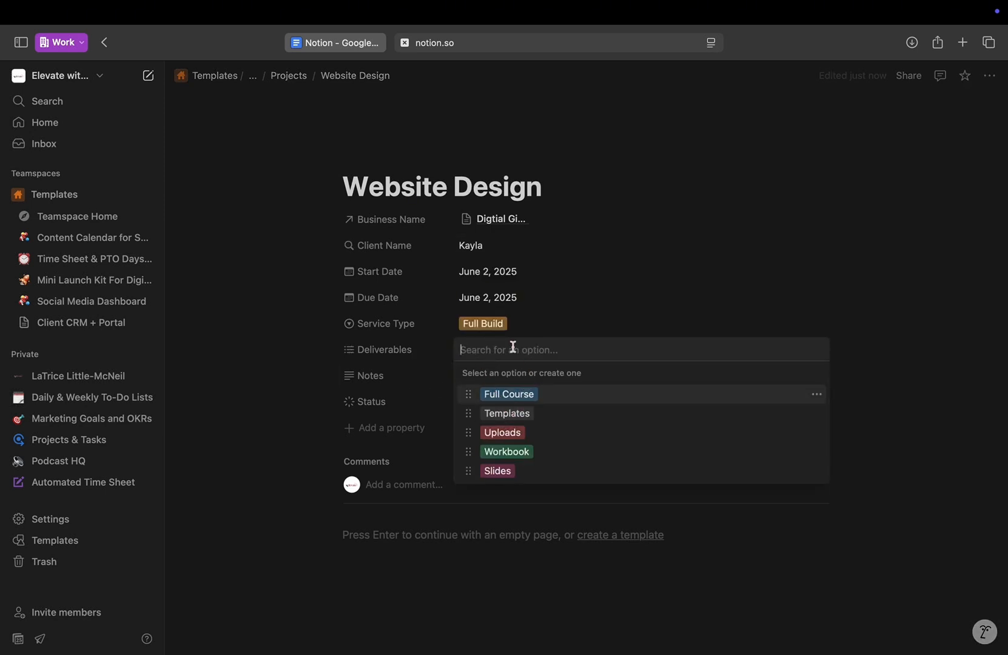
{"action": "type", "text": "Website"}
{"action": "key", "text": "Return"}
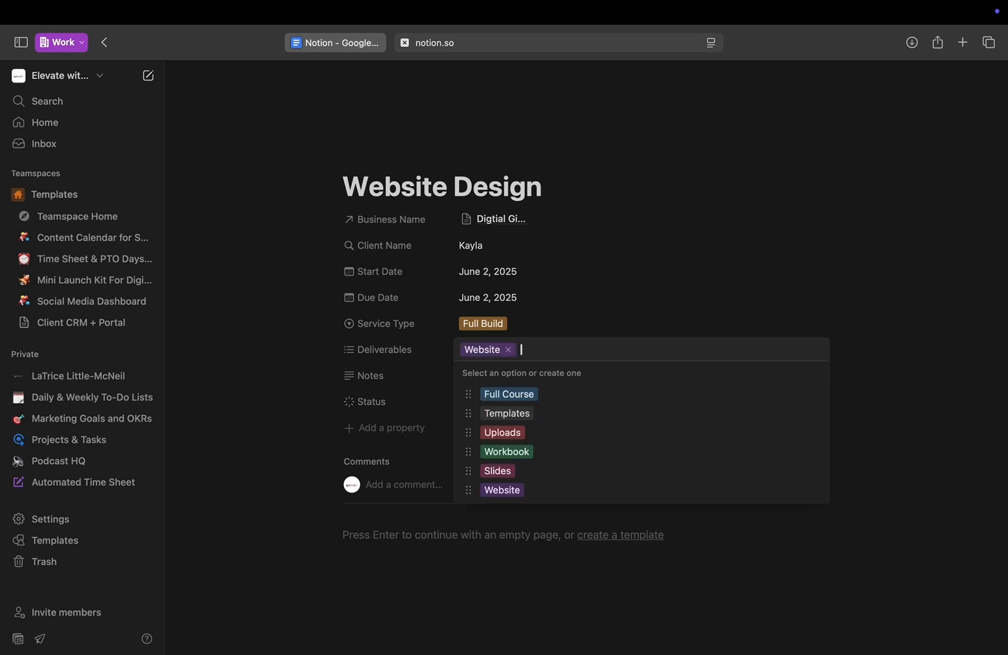
Move the Status property above Notes on the Website Design page and set its Status to Planning.
{"action": "left_click", "coordinate": [576, 322]}
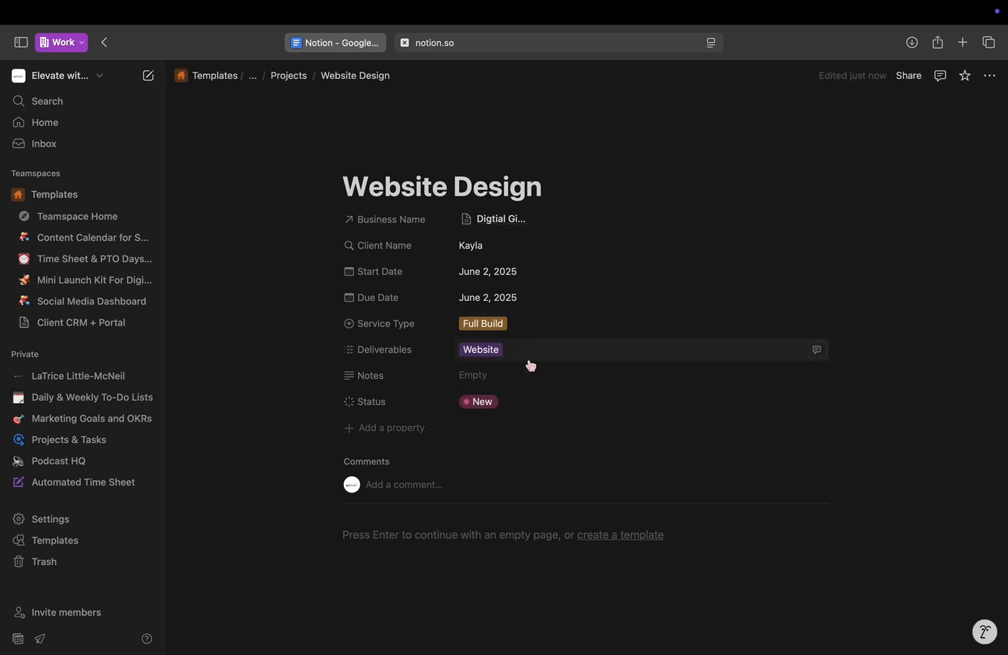
{"action": "left_click_drag", "start_coordinate": [380, 410], "coordinate": [385, 387]}
{"action": "left_click", "coordinate": [493, 384]}
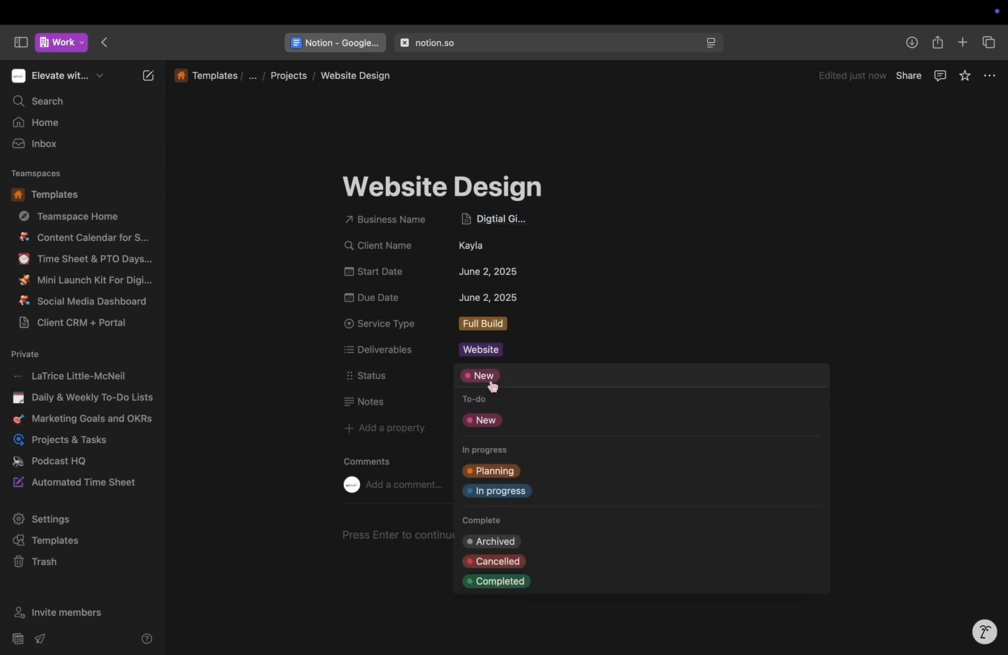
{"action": "left_click", "coordinate": [504, 472]}
{"action": "left_click", "coordinate": [621, 301]}
{"action": "left_click", "coordinate": [751, 434]}
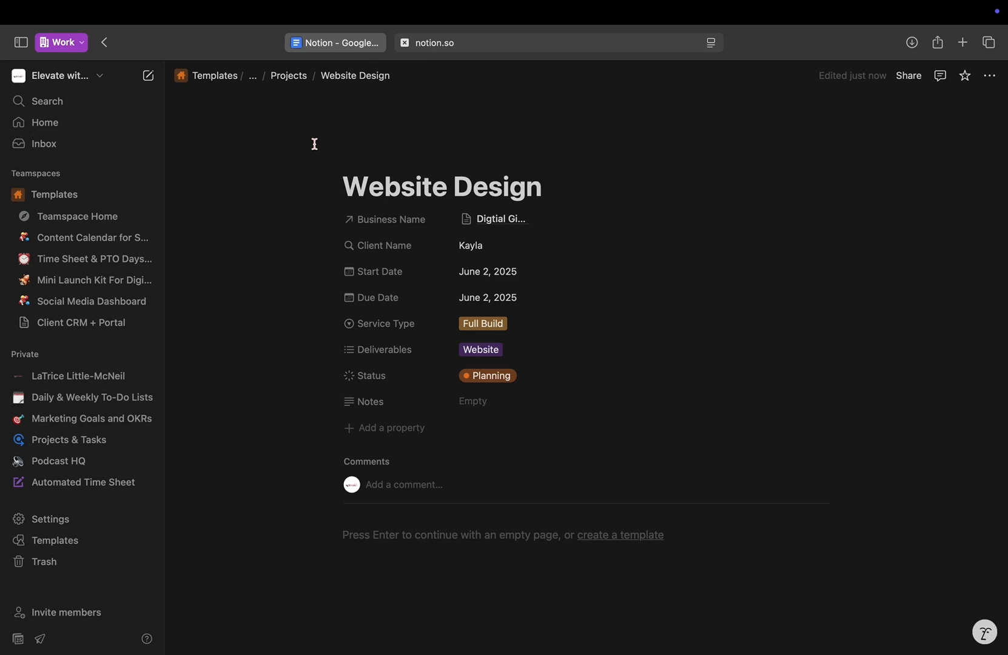
Return to the Projects database and rename its table view "All Projects".
{"action": "left_click", "coordinate": [289, 76]}
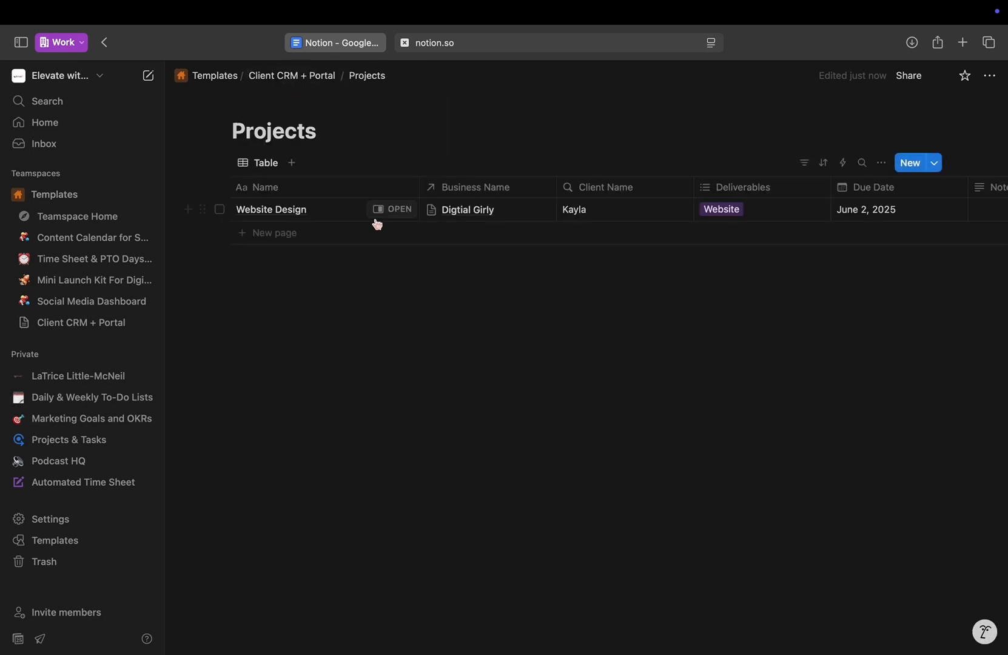
{"action": "left_click", "coordinate": [272, 167]}
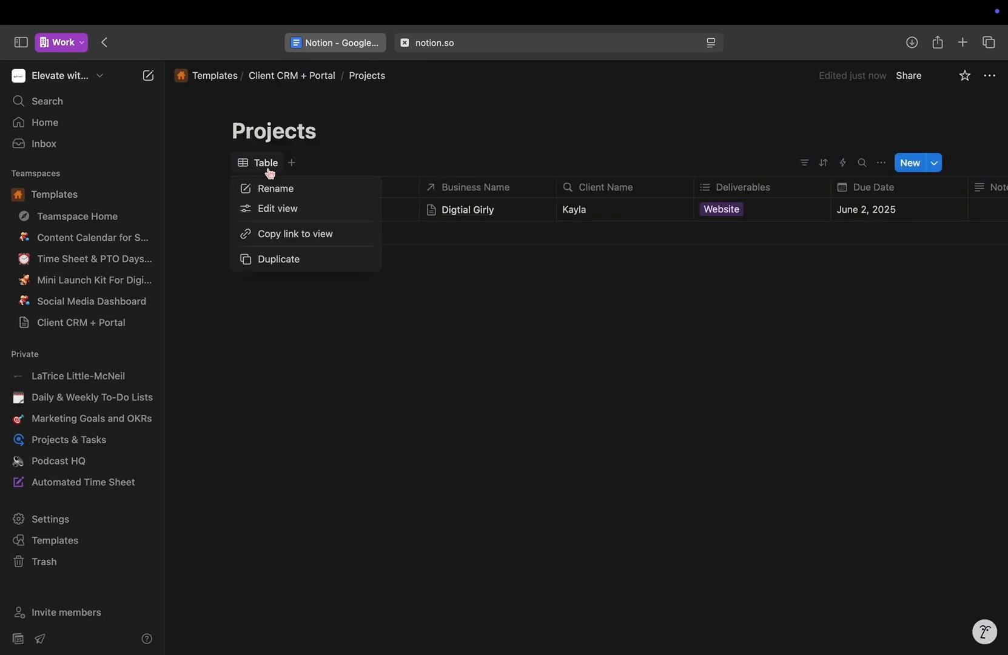
{"action": "left_click", "coordinate": [284, 195]}
{"action": "type", "text": "All Projects"}
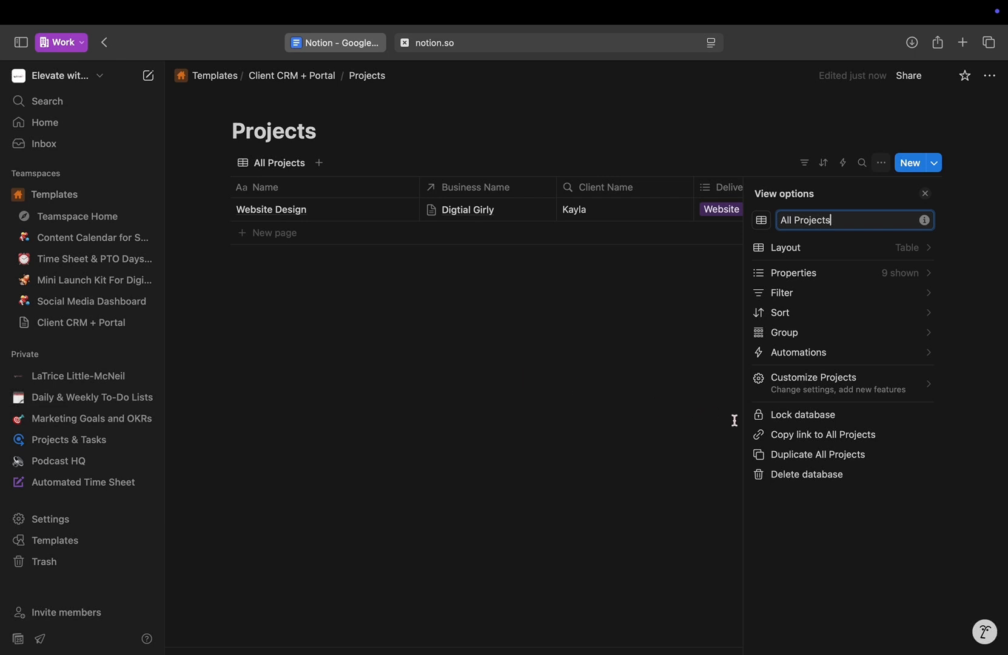
Duplicate the All Projects view and name the copy "Open Projects".
{"action": "left_click", "coordinate": [812, 460]}
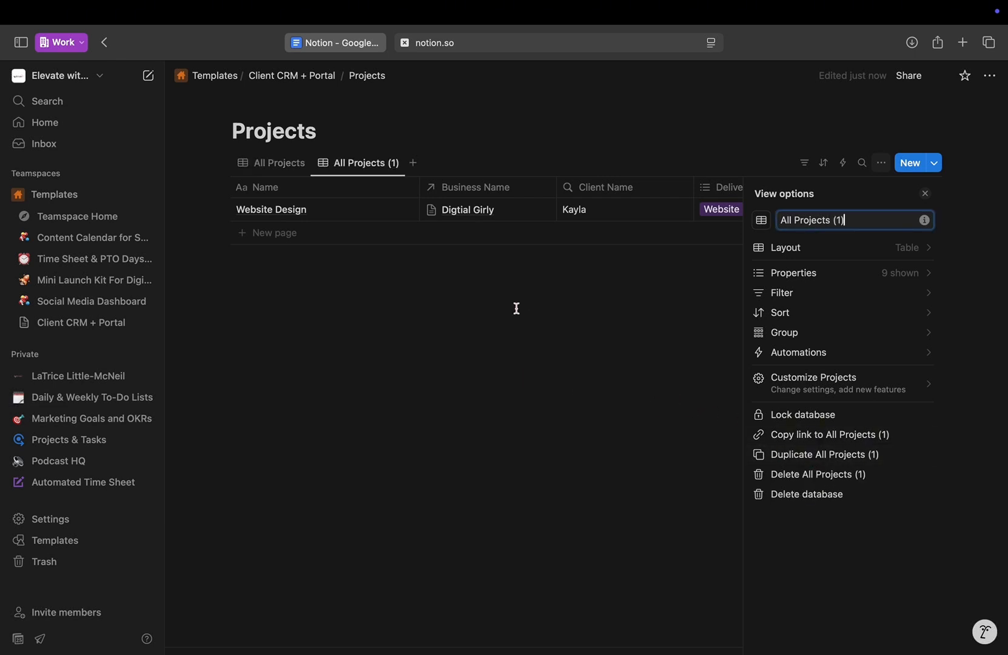
{"action": "left_click", "coordinate": [373, 172]}
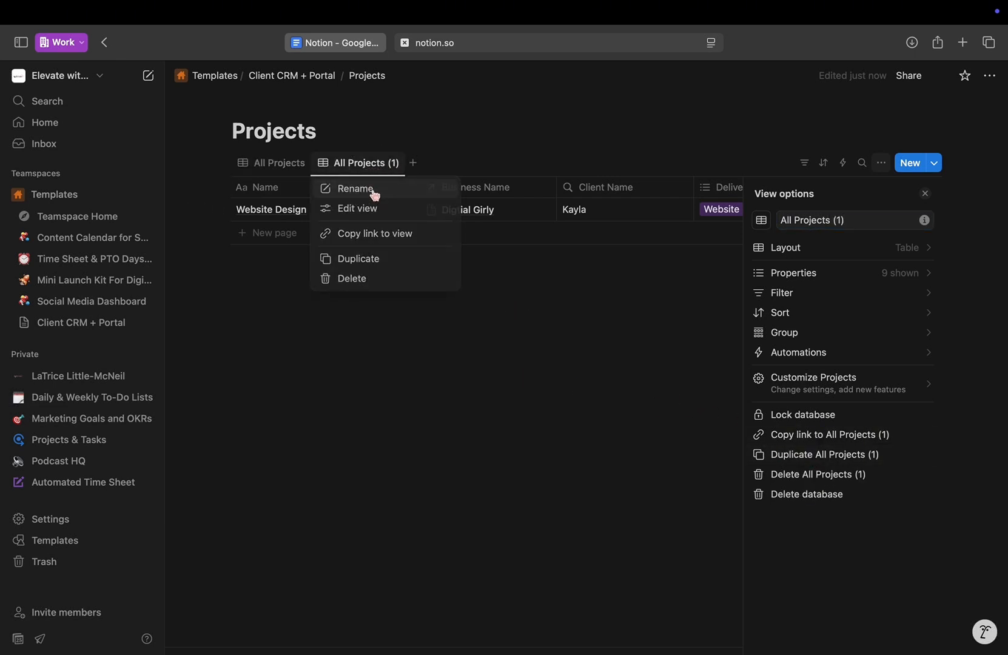
{"action": "key", "text": "Escape"}
{"action": "left_click", "coordinate": [875, 220]}
{"action": "key", "text": "BackSpace"}
{"action": "key", "text": "BackSpace"}
{"action": "key", "text": "BackSpace"}
{"action": "key", "text": "BackSpace"}
{"action": "key", "text": "BackSpace"}
{"action": "key", "text": "BackSpace"}
{"action": "key", "text": "BackSpace"}
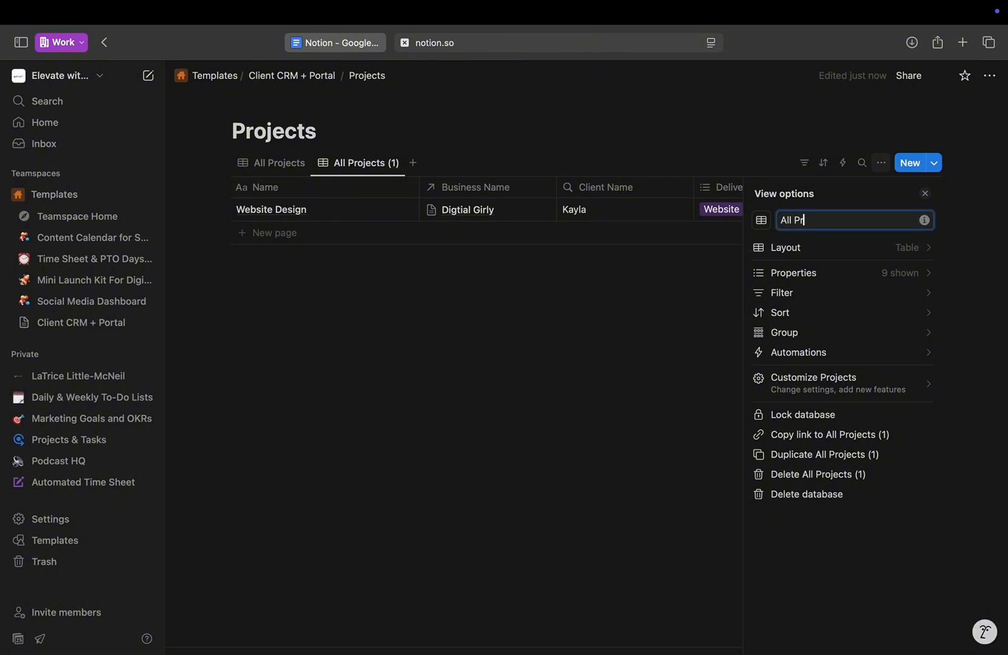
{"action": "key", "text": "BackSpace"}
{"action": "type", "text": "OPE"}
{"action": "key", "text": "BackSpace"}
{"action": "type", "text": "en Projects"}
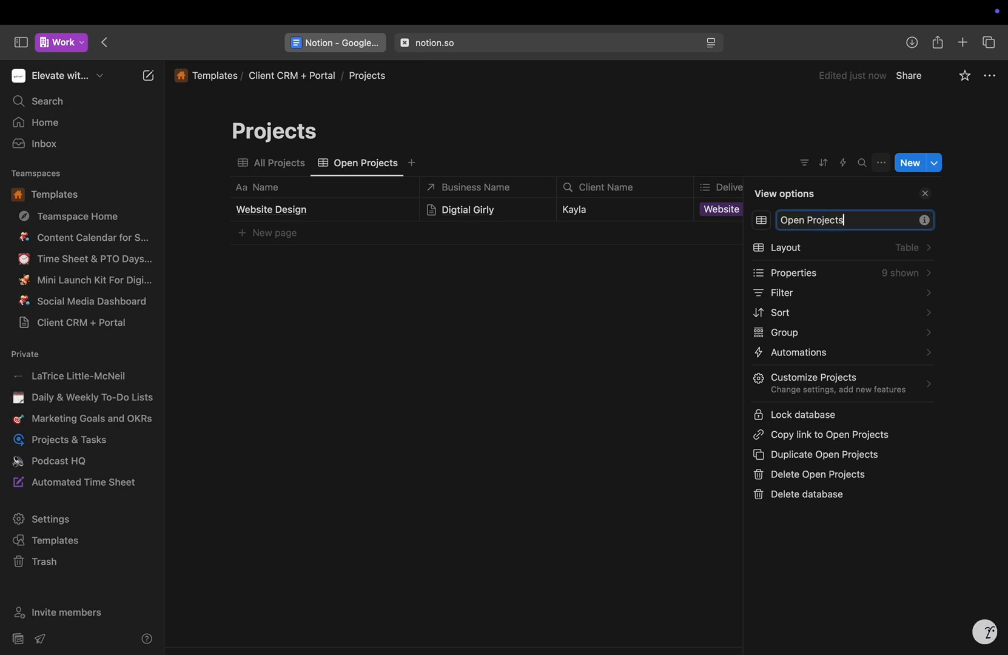
Duplicate the Open Projects view and name the copy "Past Projects".
{"action": "left_click", "coordinate": [845, 456]}
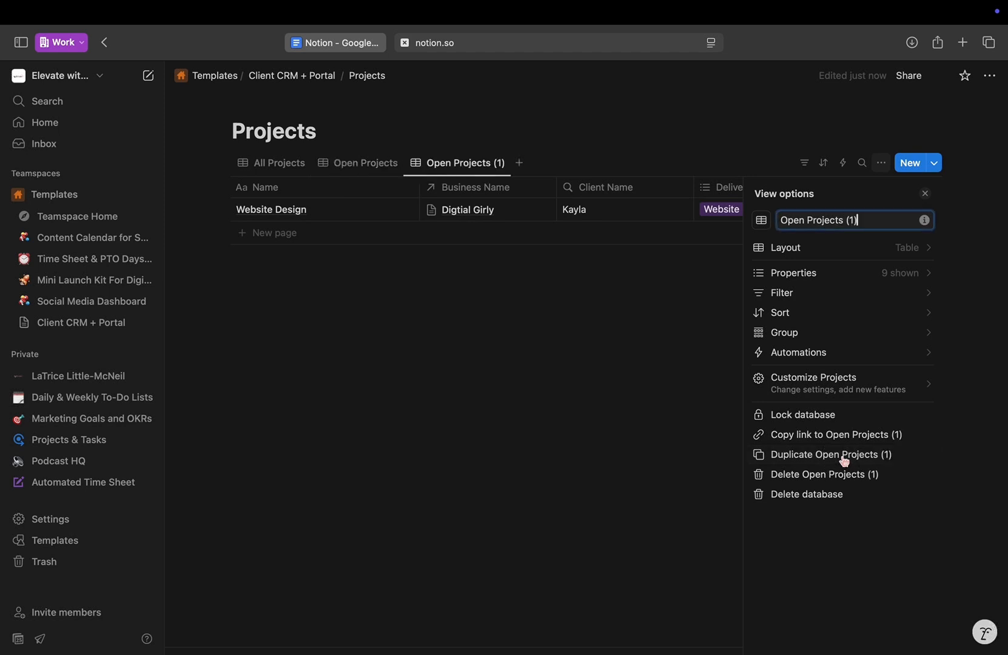
{"action": "key", "text": "BackSpace"}
{"action": "key", "text": "BackSpace"}
{"action": "key", "text": "BackSpace"}
{"action": "key", "text": "BackSpace"}
{"action": "key", "text": "BackSpace"}
{"action": "key", "text": "BackSpace"}
{"action": "key", "text": "BackSpace"}
{"action": "key", "text": "BackSpace"}
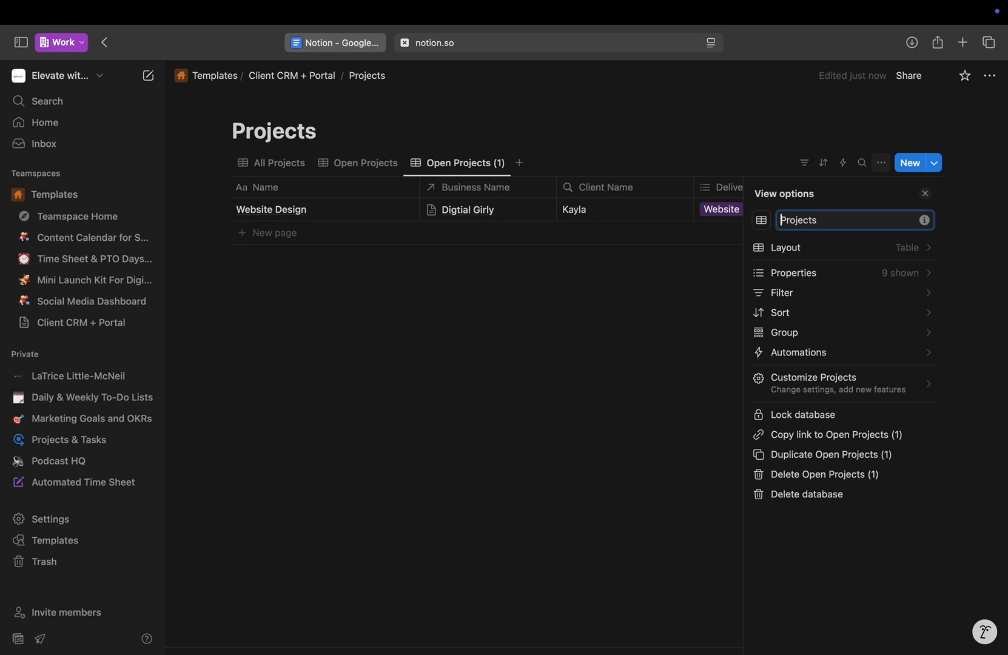
{"action": "type", "text": "Past"}
{"action": "left_click", "coordinate": [628, 362]}
Change the layout of the Open Projects view to Board.
{"action": "left_click", "coordinate": [363, 172]}
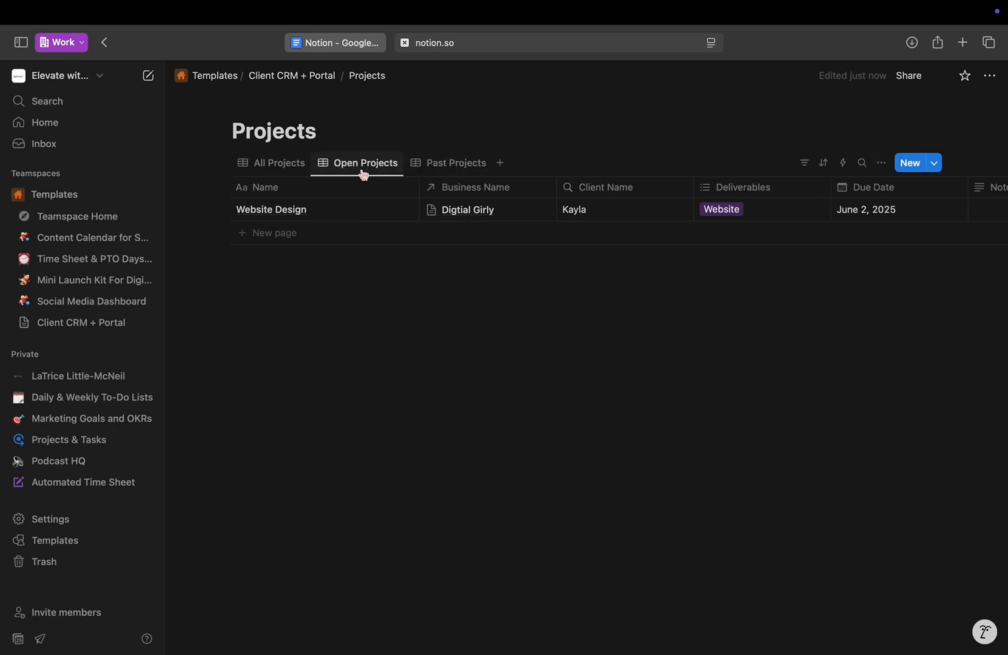
{"action": "left_click", "coordinate": [883, 165]}
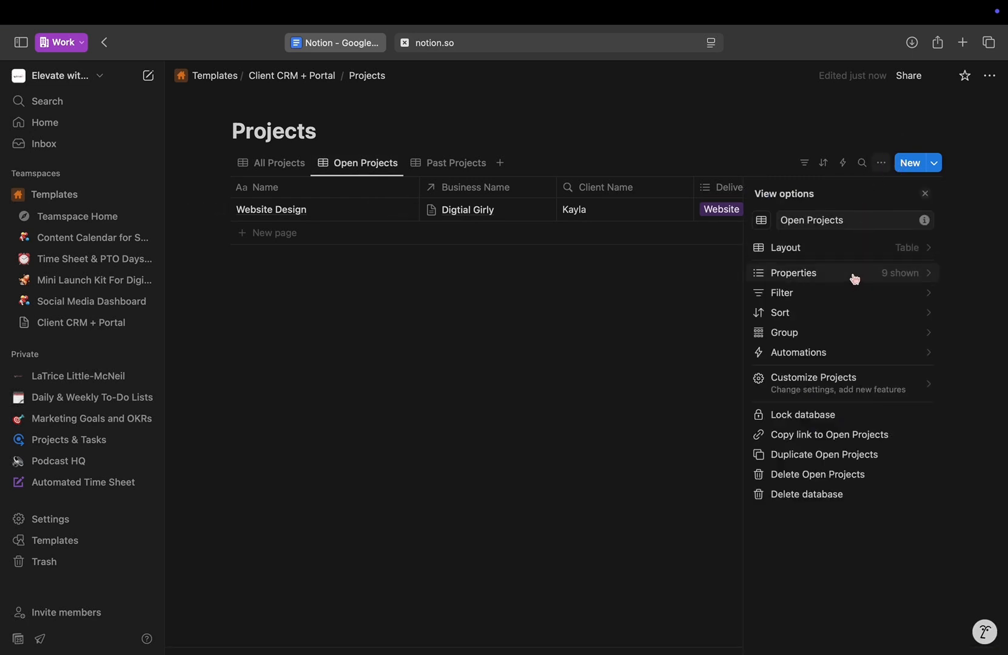
{"action": "left_click", "coordinate": [856, 252]}
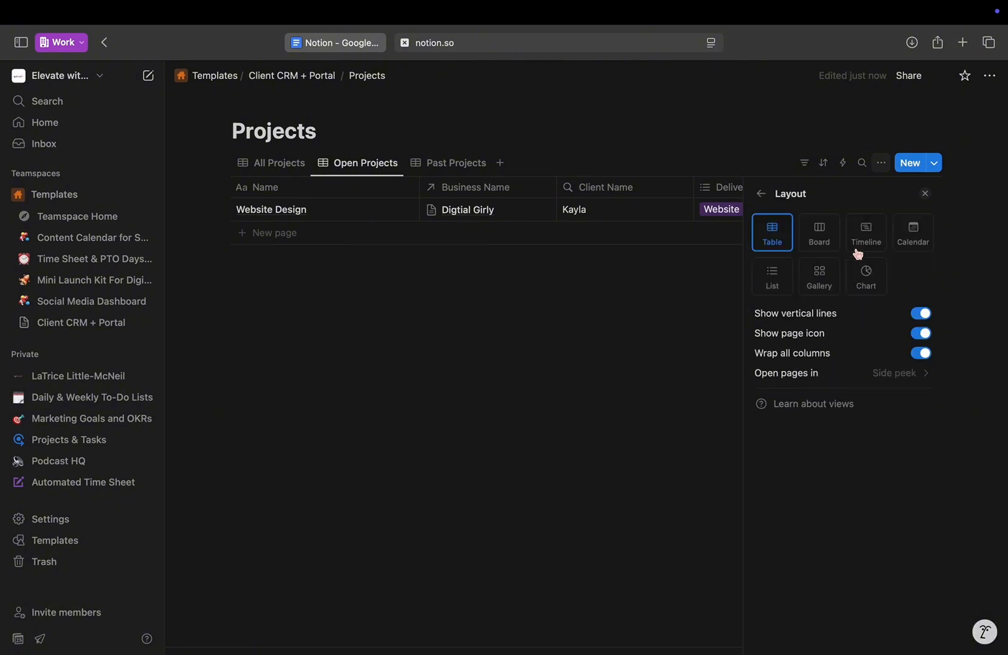
{"action": "left_click", "coordinate": [827, 239]}
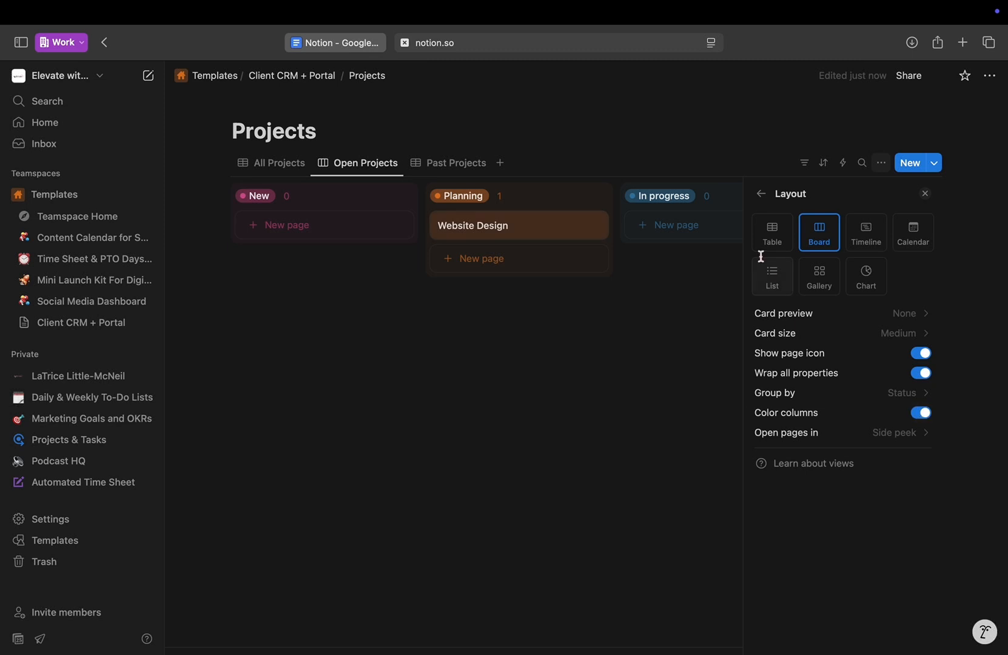
{"action": "left_click", "coordinate": [761, 194]}
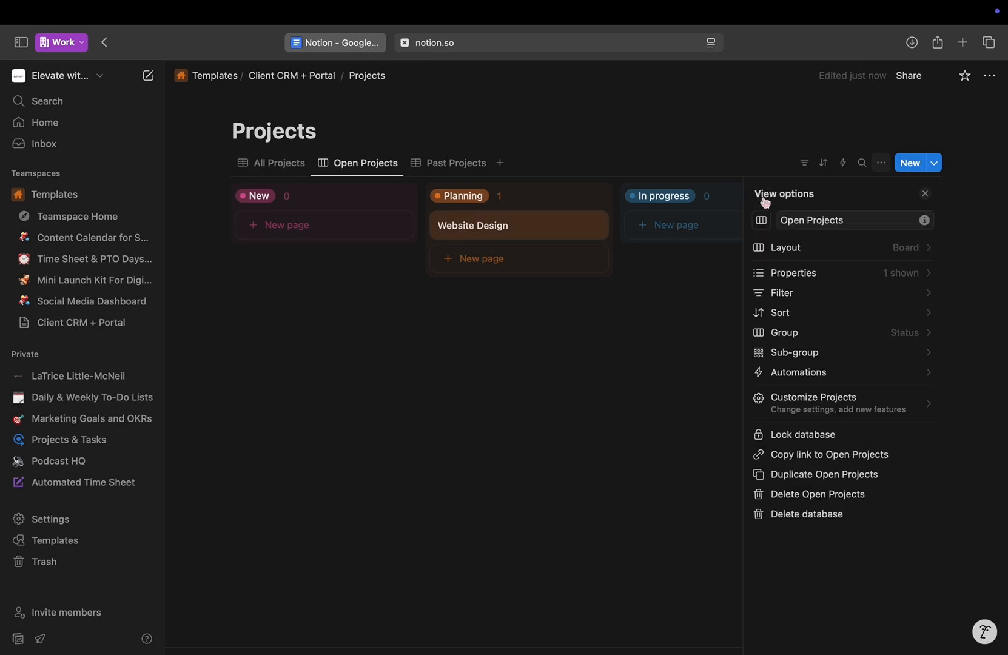
Show Business Name, Client Name, Deliverables, Start Date, Due Date and Service Type on the Open Projects cards, with Start Date ahead of Due Date.
{"action": "left_click", "coordinate": [837, 283]}
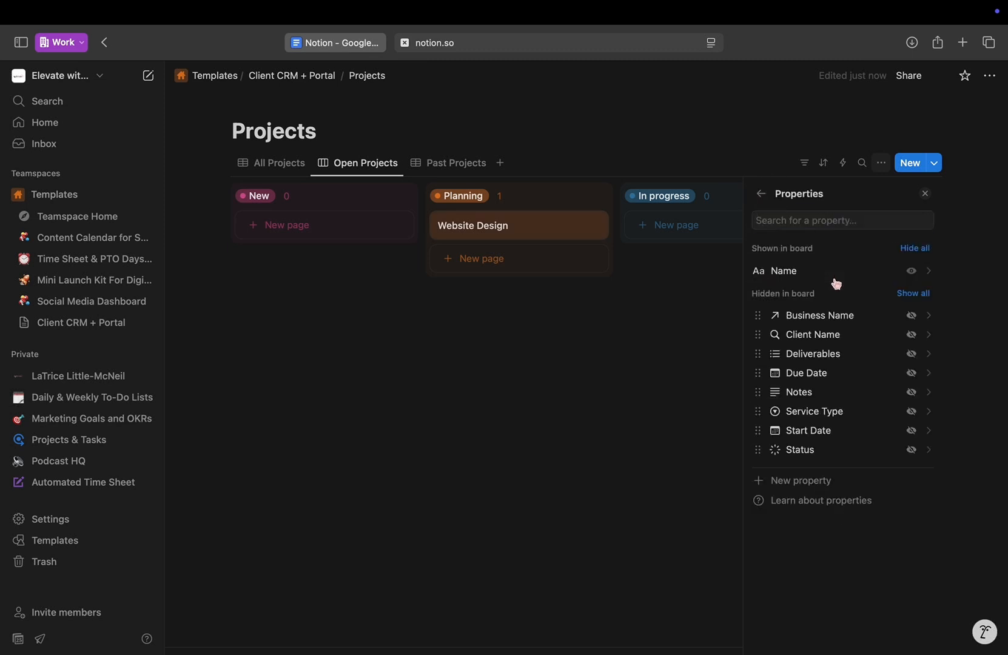
{"action": "left_click", "coordinate": [912, 316]}
{"action": "left_click", "coordinate": [913, 335]}
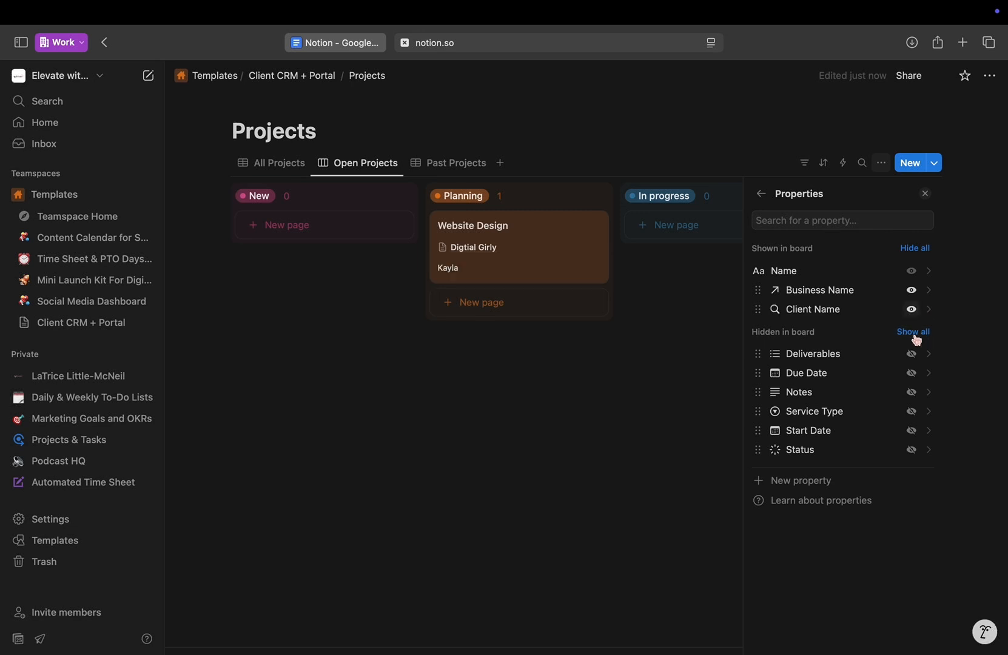
{"action": "left_click", "coordinate": [912, 354]}
{"action": "left_click", "coordinate": [912, 373]}
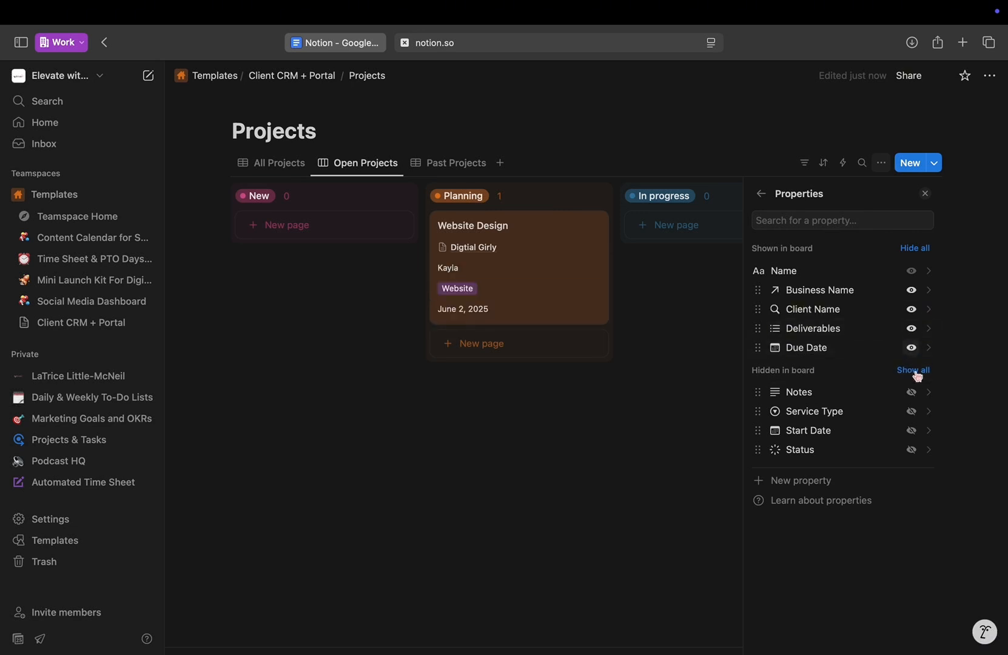
{"action": "left_click", "coordinate": [912, 431]}
{"action": "left_click", "coordinate": [911, 449]}
{"action": "left_click", "coordinate": [912, 449]}
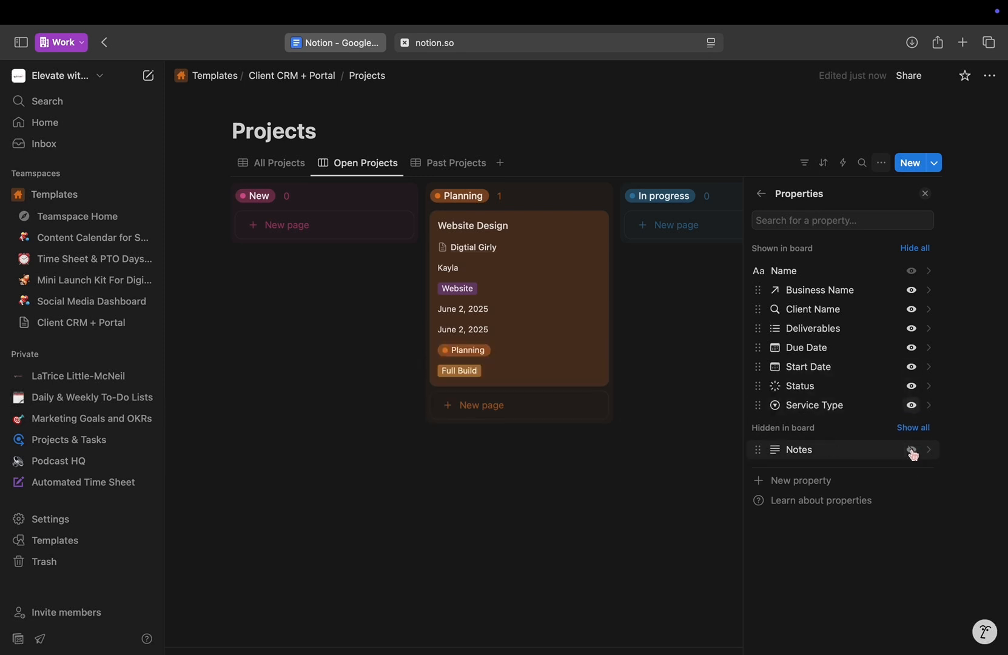
{"action": "left_click", "coordinate": [912, 387]}
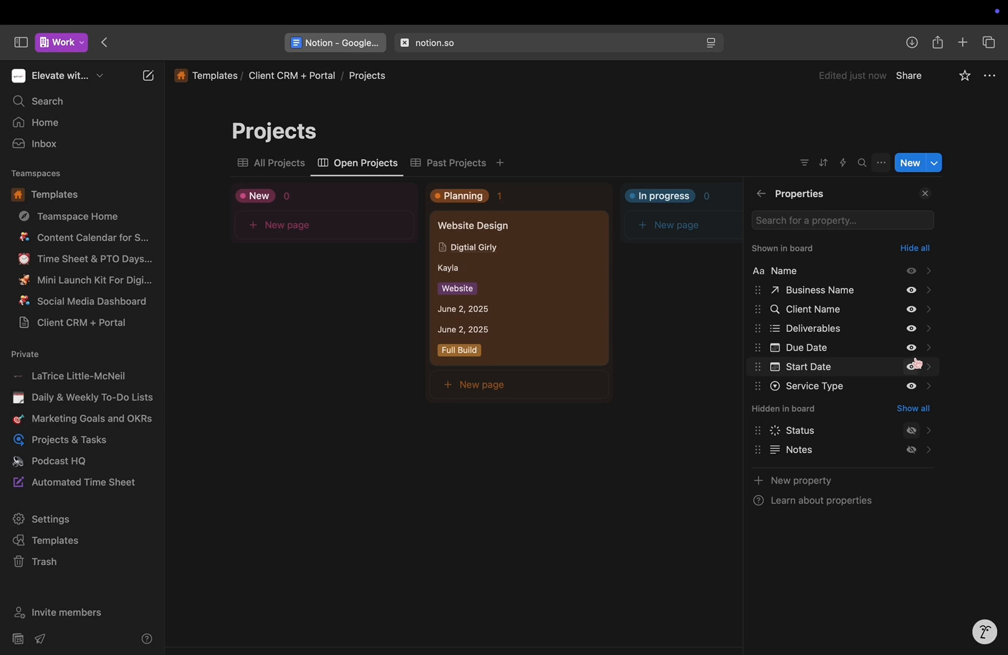
{"action": "left_click_drag", "start_coordinate": [757, 368], "coordinate": [755, 349]}
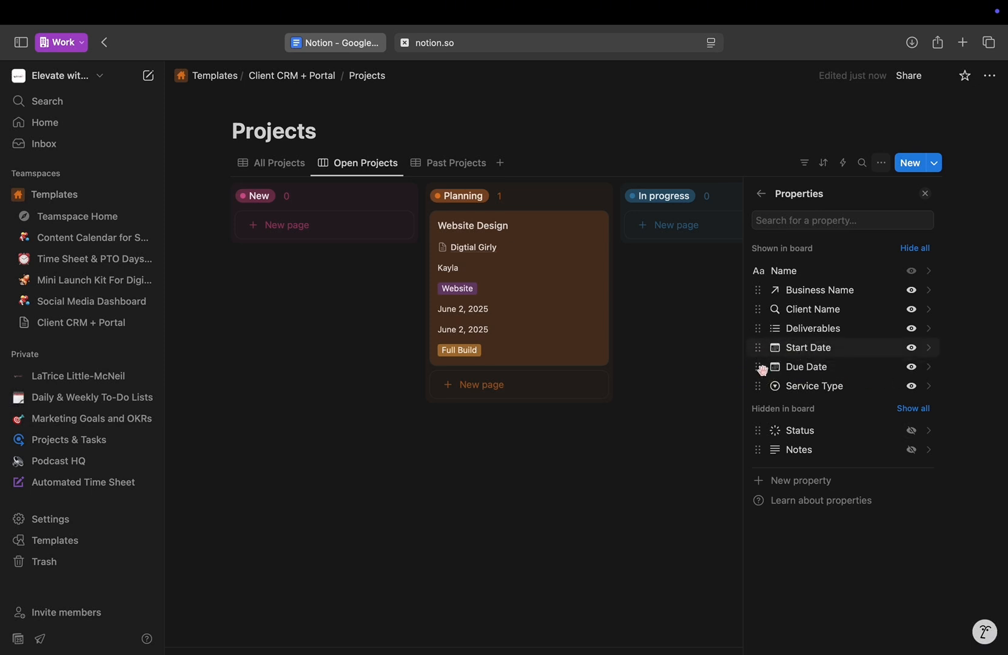
{"action": "left_click", "coordinate": [761, 194]}
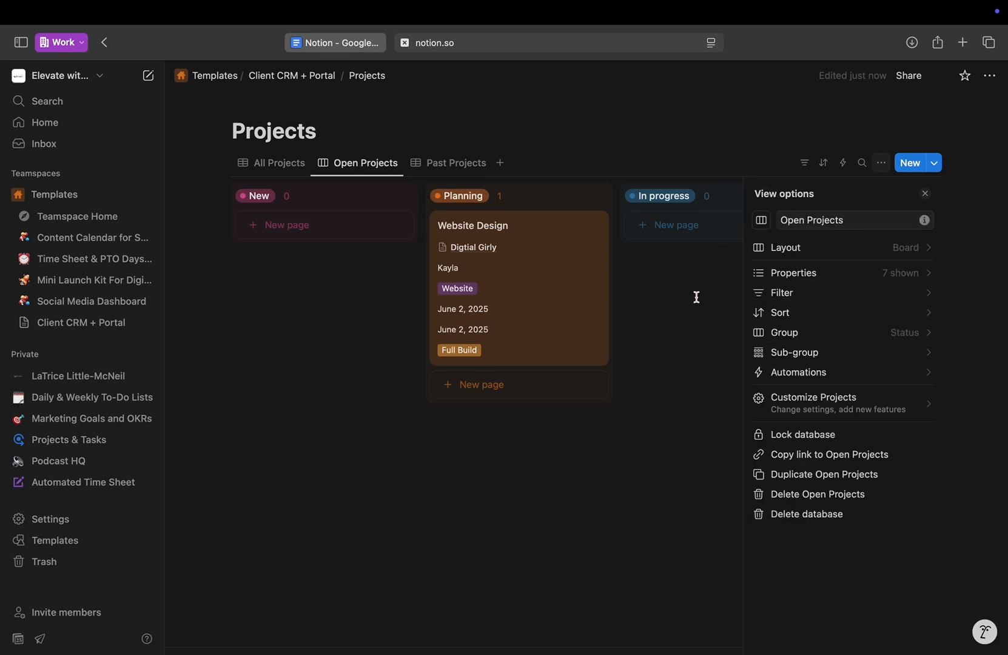
Filter the Open Projects view to the statuses New, Planning and In progress, and save the filter for everyone.
{"action": "left_click", "coordinate": [841, 303]}
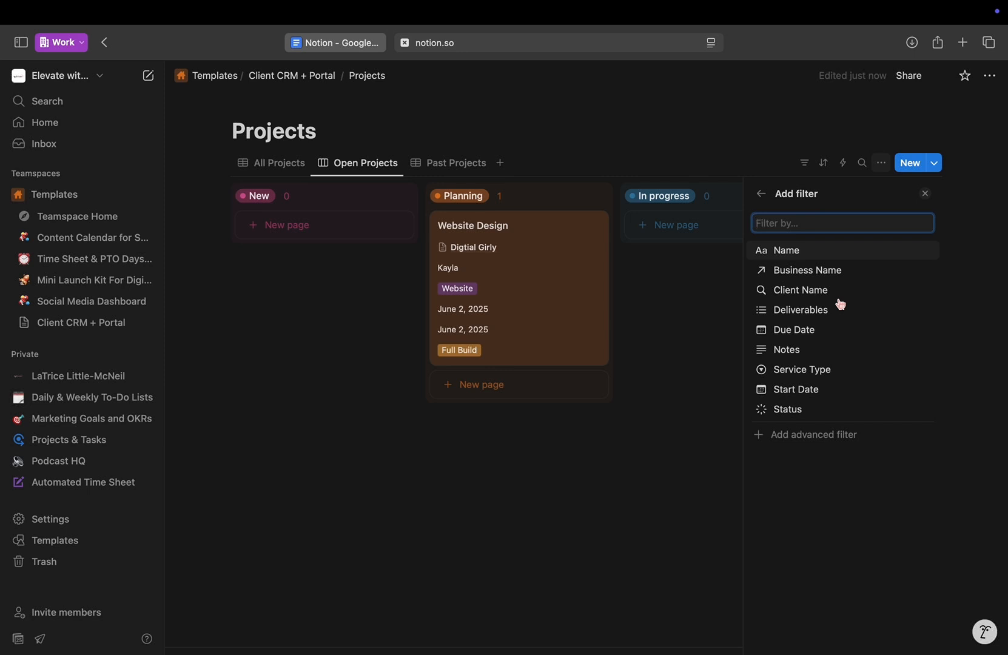
{"action": "left_click", "coordinate": [794, 412]}
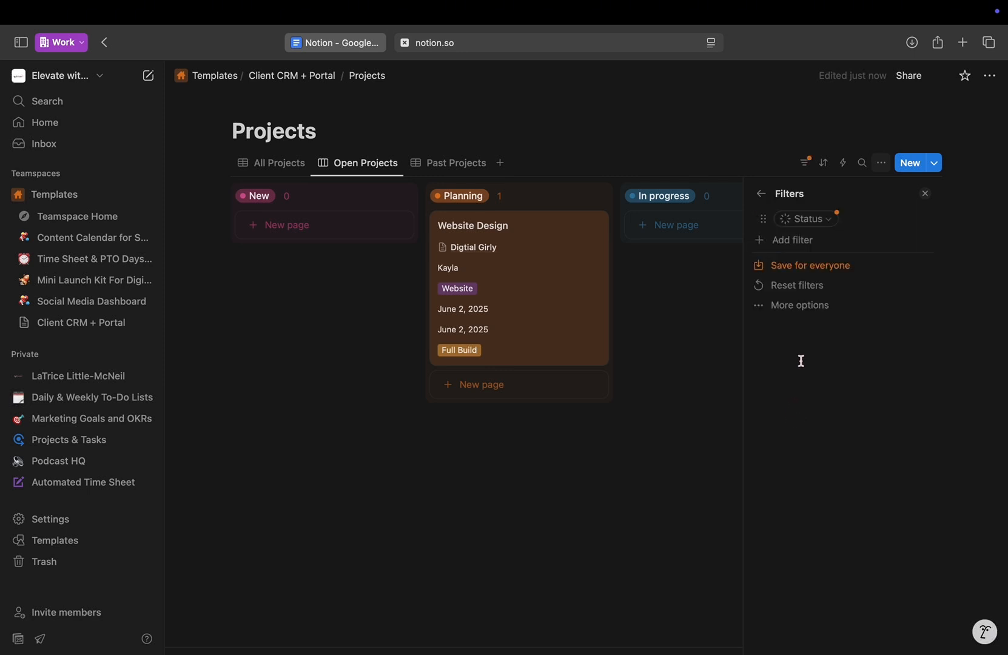
{"action": "left_click", "coordinate": [829, 217]}
{"action": "left_click", "coordinate": [794, 280]}
{"action": "left_click", "coordinate": [794, 320]}
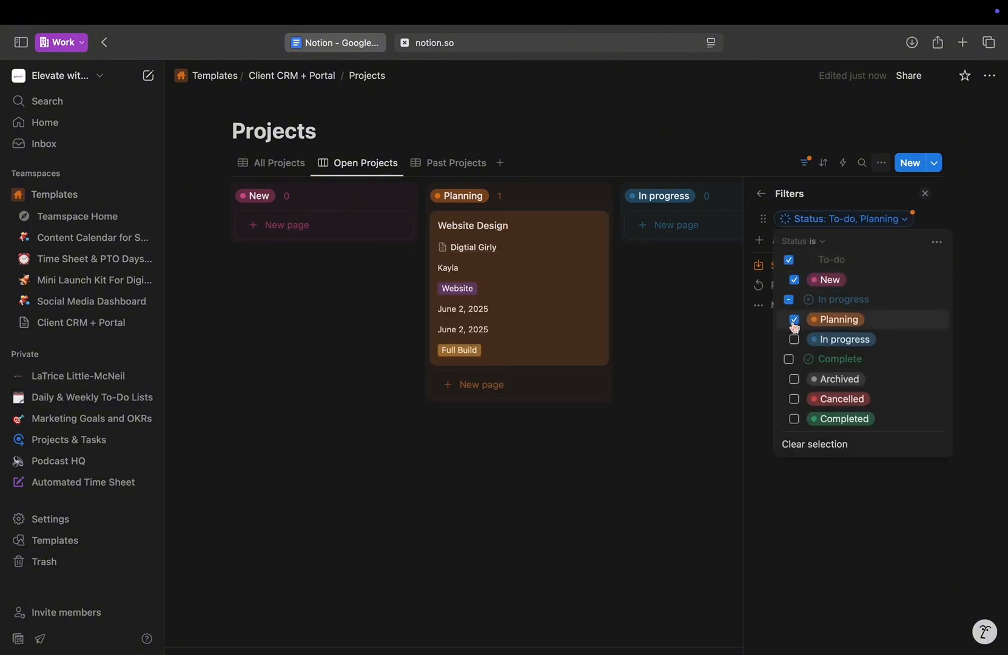
{"action": "left_click", "coordinate": [794, 340]}
{"action": "left_click", "coordinate": [757, 350]}
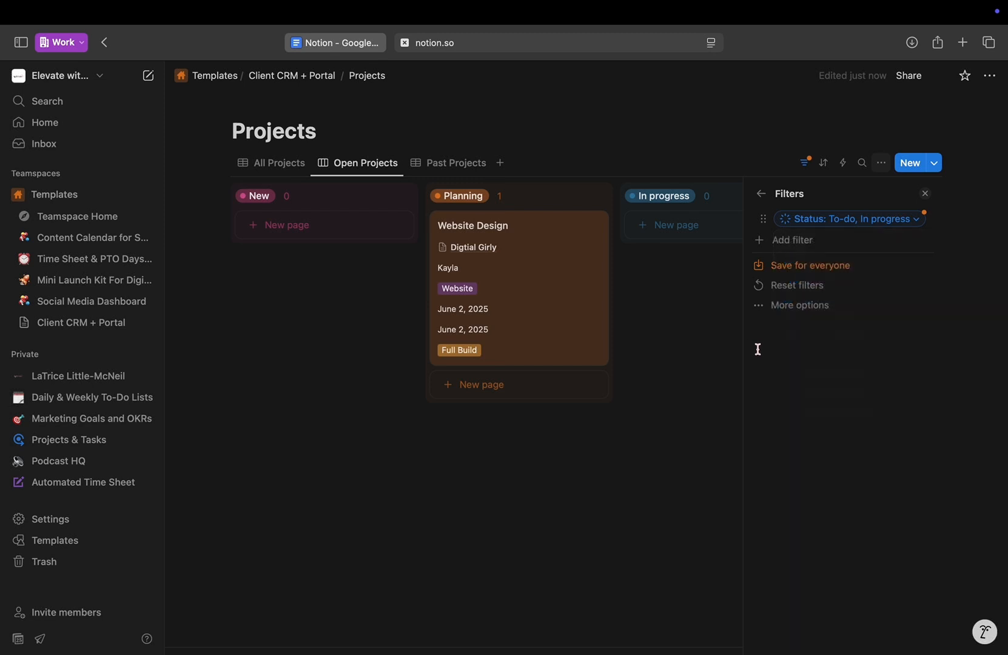
{"action": "left_click", "coordinate": [802, 266]}
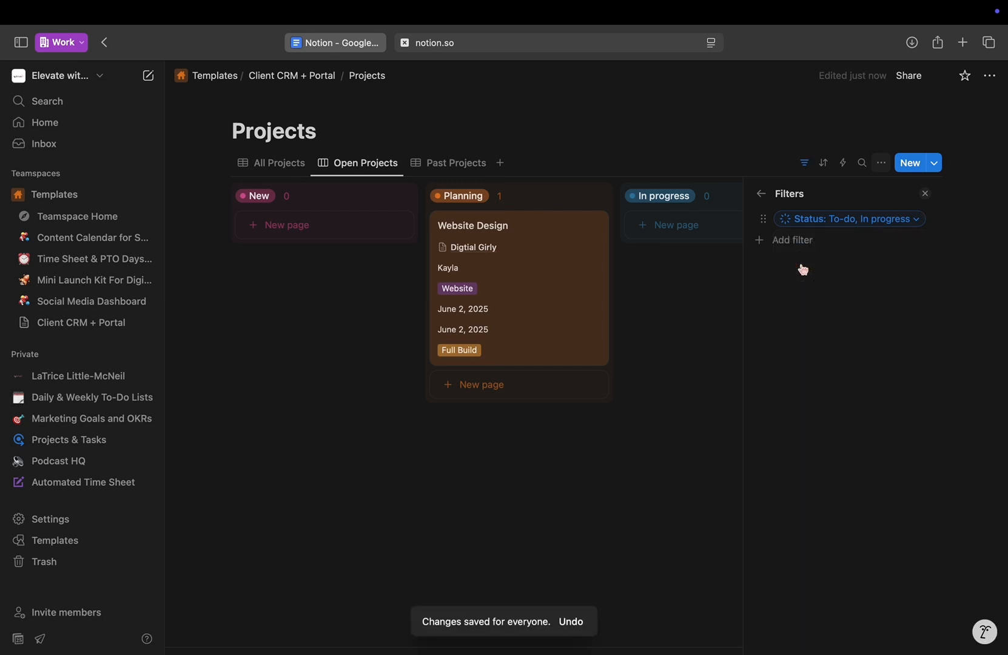
{"action": "left_click", "coordinate": [761, 194]}
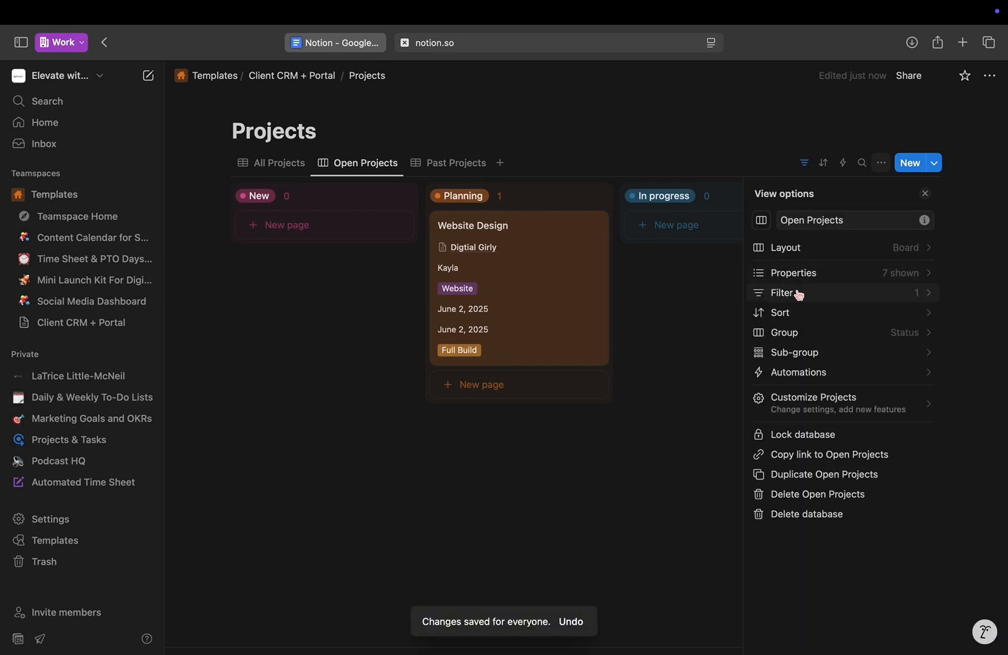
Hide the Archived, Cancelled and Completed status groups in the Open Projects board.
{"action": "left_click", "coordinate": [794, 336]}
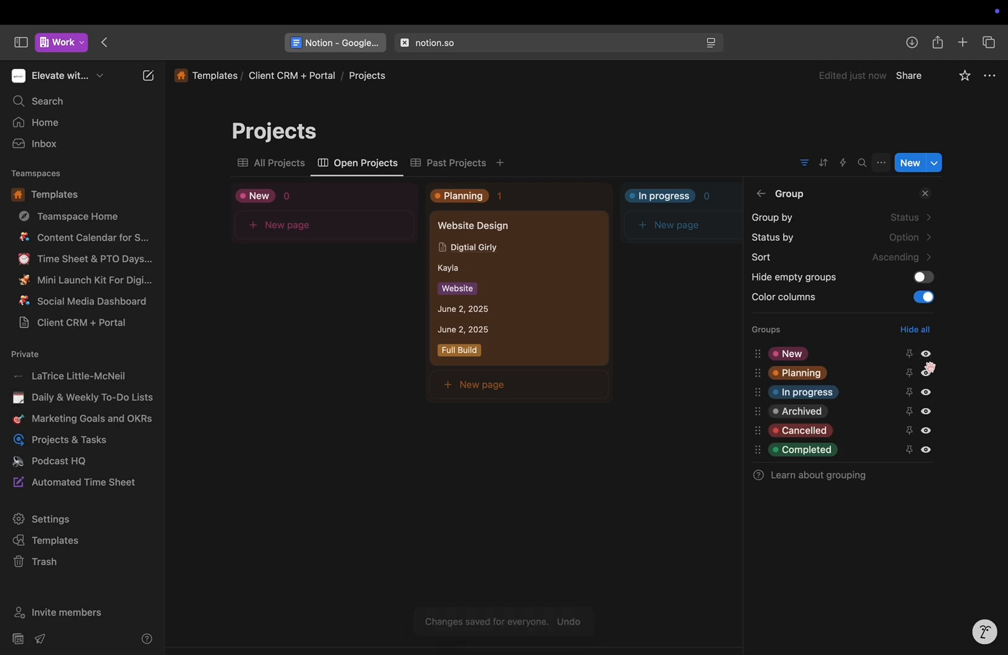
{"action": "left_click", "coordinate": [927, 412]}
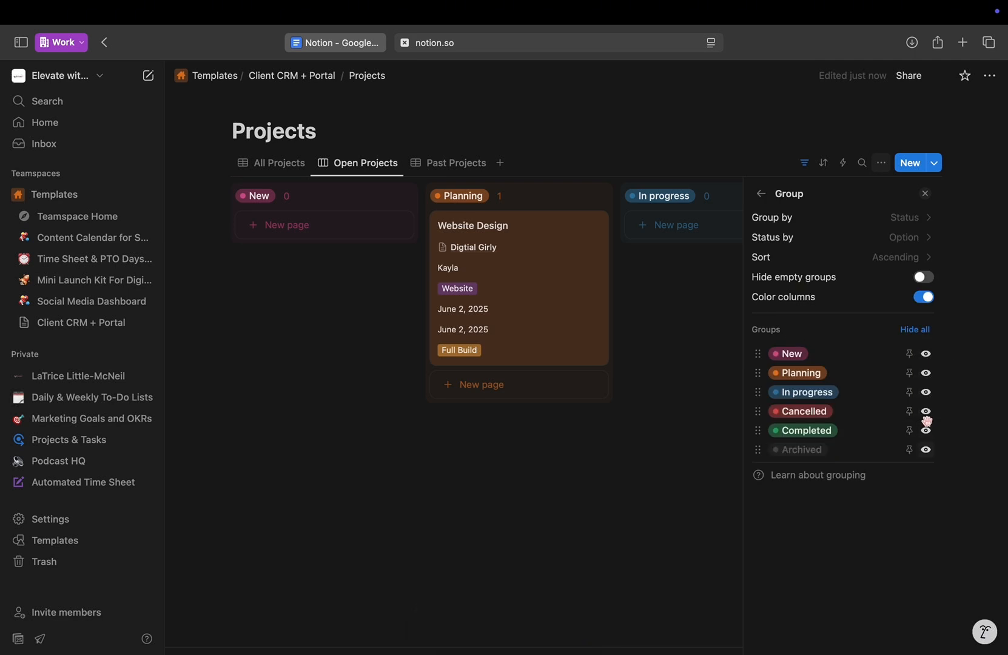
{"action": "left_click", "coordinate": [928, 415]}
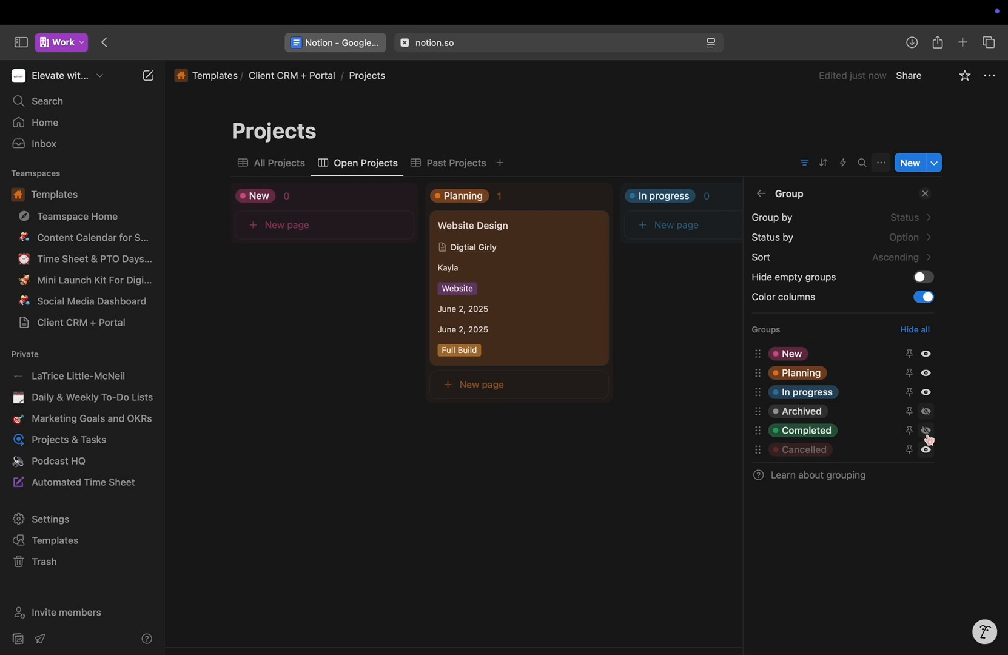
{"action": "left_click", "coordinate": [927, 431]}
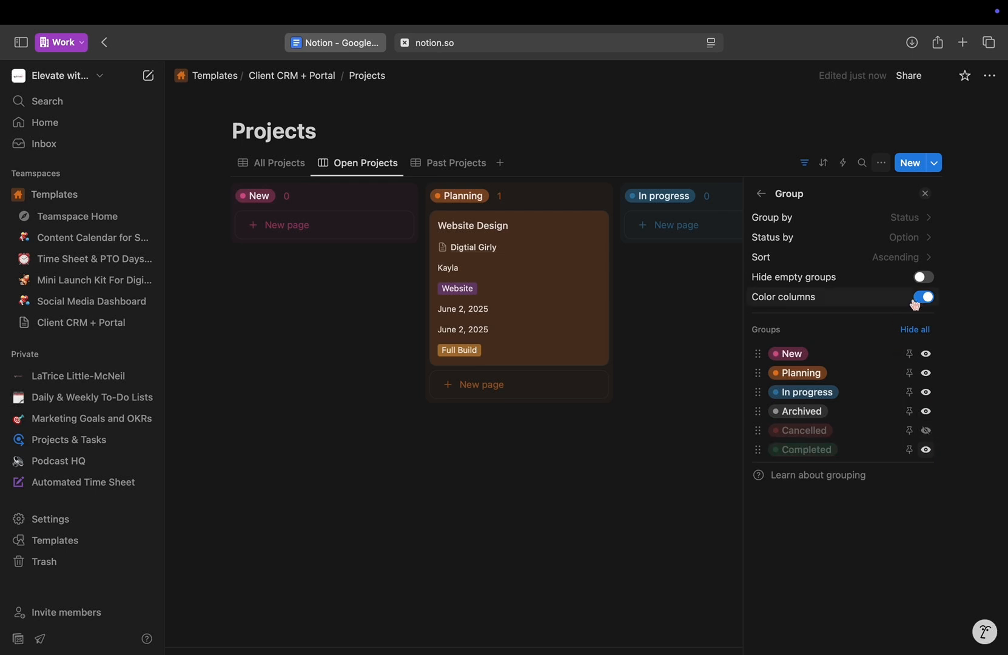
{"action": "left_click", "coordinate": [757, 193]}
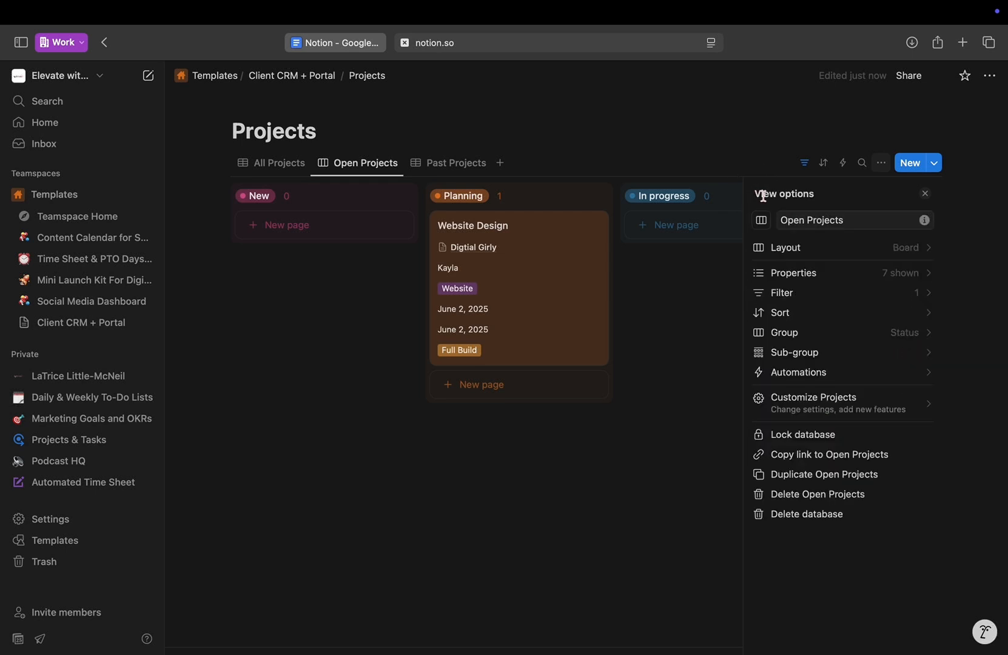
Set the Website Design project's due date to June 27, 2025 in the All Projects view.
{"action": "left_click", "coordinate": [686, 384]}
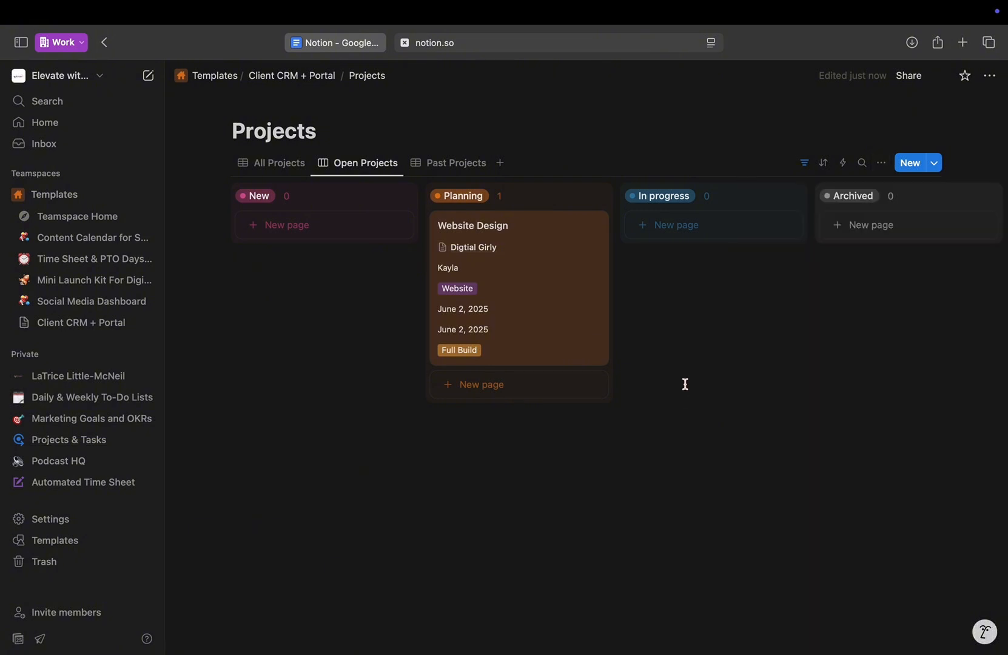
{"action": "left_click", "coordinate": [291, 168]}
{"action": "scroll", "coordinate": [630, 212], "scroll_direction": "right", "scroll_amount": 5}
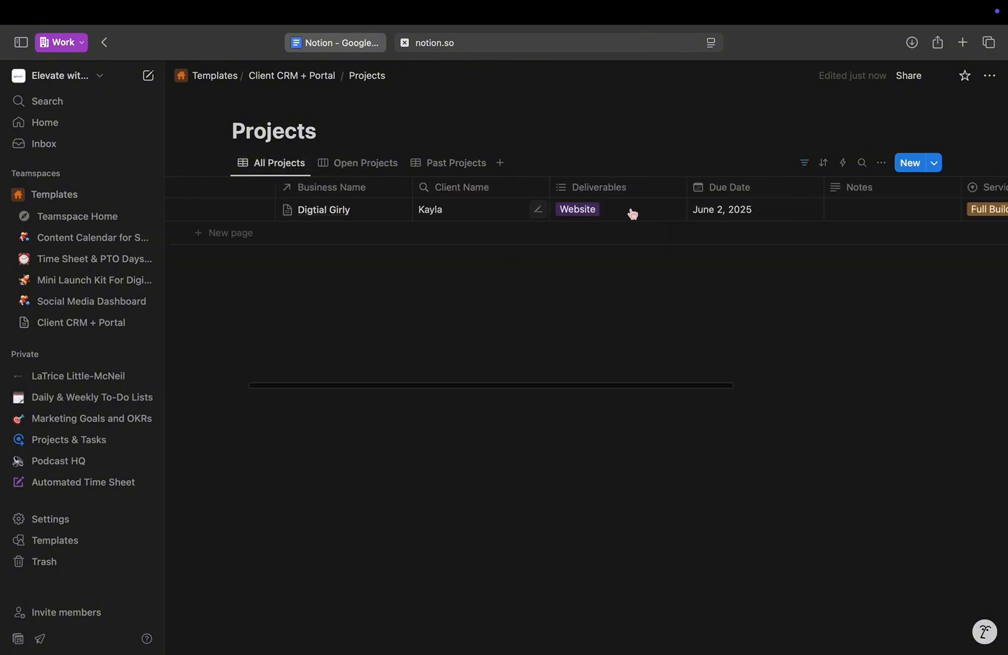
{"action": "left_click", "coordinate": [734, 211]}
{"action": "left_click", "coordinate": [816, 370]}
{"action": "left_click", "coordinate": [643, 371]}
Reorder the All Projects columns so Start Date, Due Date, Service Type and Deliverables follow Client Name in that order.
{"action": "scroll", "coordinate": [760, 194], "scroll_direction": "right", "scroll_amount": 5}
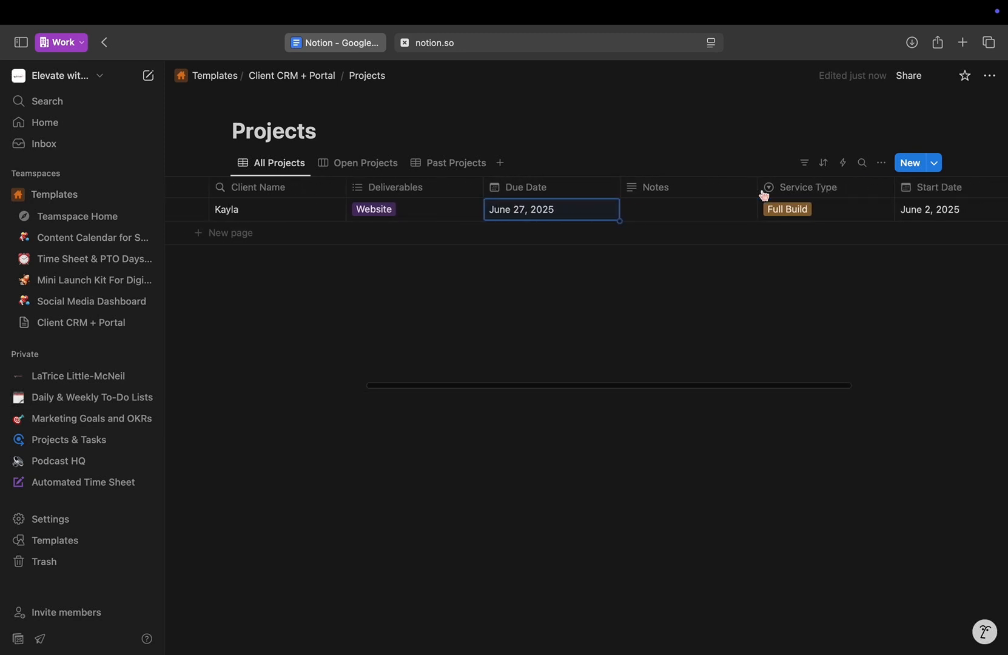
{"action": "left_click_drag", "start_coordinate": [881, 180], "coordinate": [402, 197]}
{"action": "left_click_drag", "start_coordinate": [624, 196], "coordinate": [516, 194]}
{"action": "left_click_drag", "start_coordinate": [814, 187], "coordinate": [957, 188]}
{"action": "left_click_drag", "start_coordinate": [768, 193], "coordinate": [626, 189]}
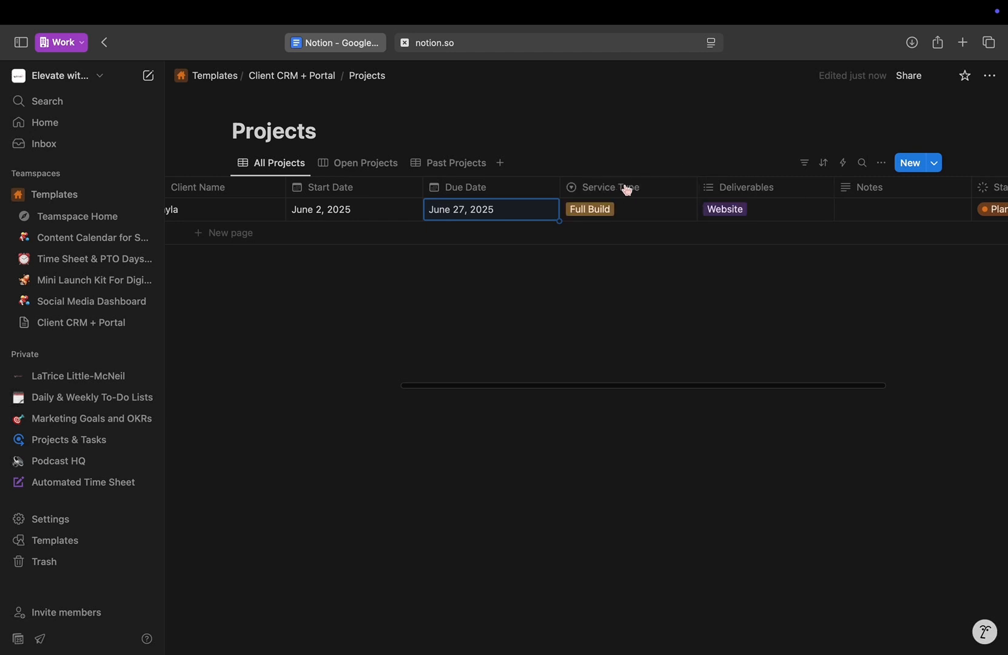
{"action": "scroll", "coordinate": [869, 197], "scroll_direction": "right", "scroll_amount": 2}
{"action": "left_click_drag", "start_coordinate": [947, 187], "coordinate": [828, 182]}
{"action": "scroll", "coordinate": [866, 213], "scroll_direction": "right", "scroll_amount": 2}
{"action": "scroll", "coordinate": [866, 212], "scroll_direction": "left", "scroll_amount": 5}
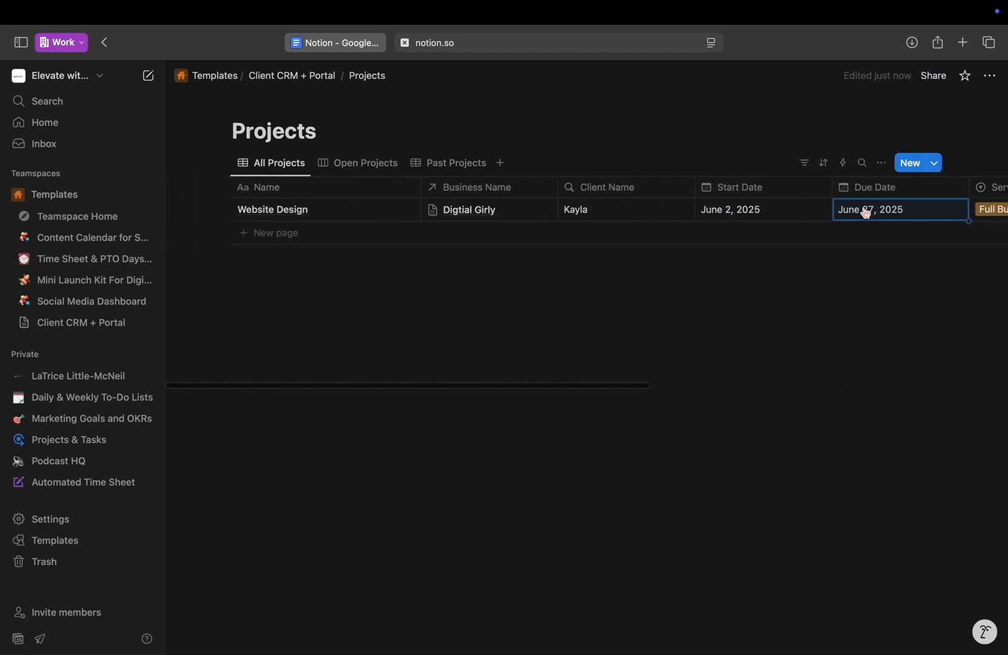
Narrow the Name column in All Projects and freeze the table up to that column.
{"action": "left_click_drag", "start_coordinate": [418, 187], "coordinate": [360, 191]}
{"action": "left_click", "coordinate": [361, 190]}
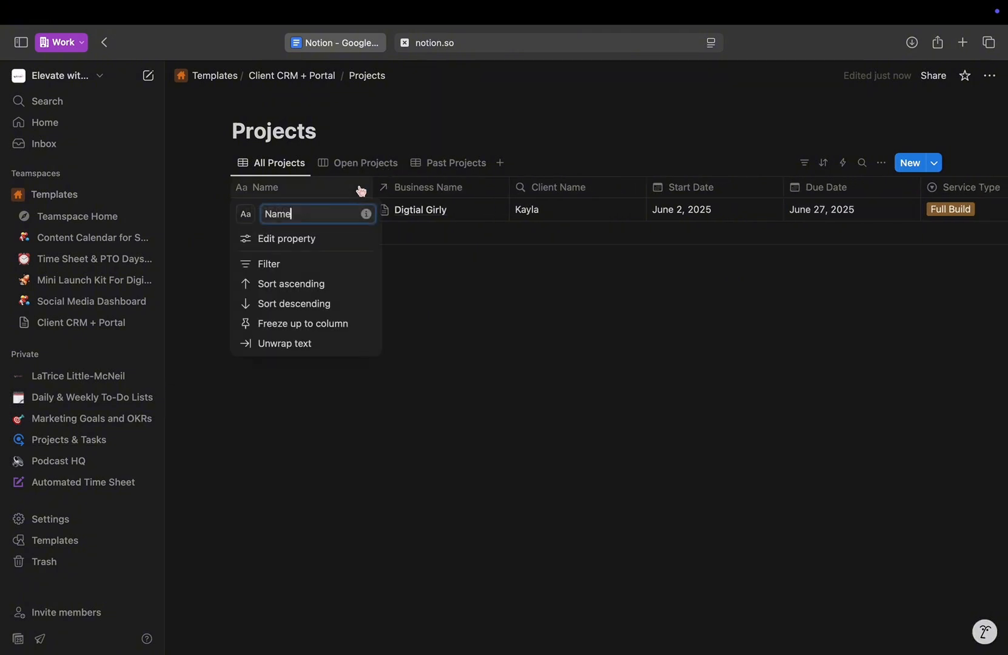
{"action": "left_click", "coordinate": [333, 322]}
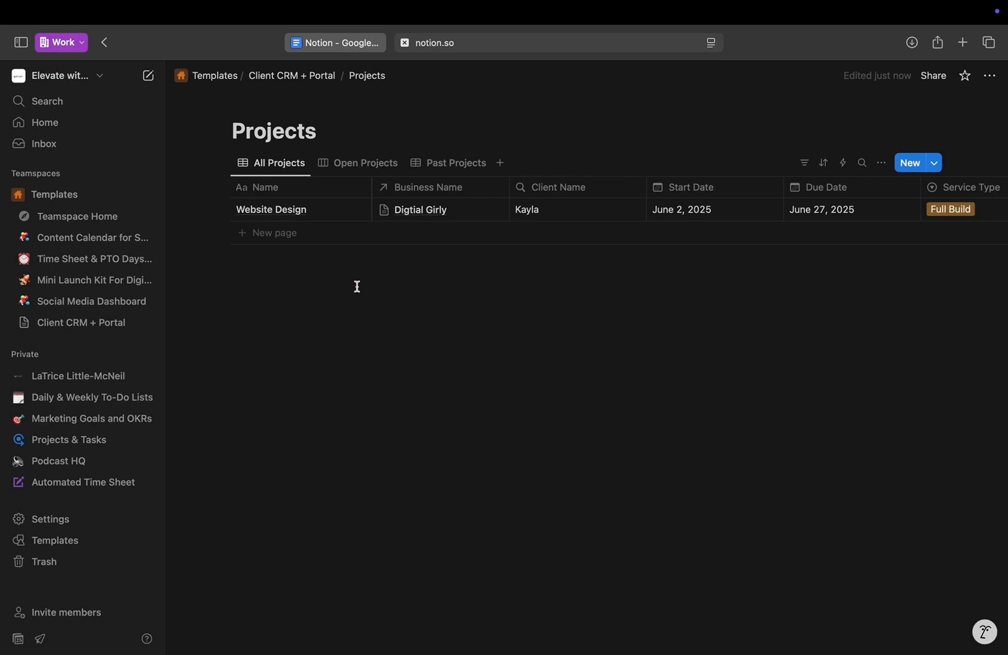
{"action": "scroll", "coordinate": [458, 204], "scroll_direction": "right", "scroll_amount": 6}
{"action": "scroll", "coordinate": [460, 204], "scroll_direction": "right", "scroll_amount": 5}
{"action": "scroll", "coordinate": [460, 204], "scroll_direction": "left", "scroll_amount": 10}
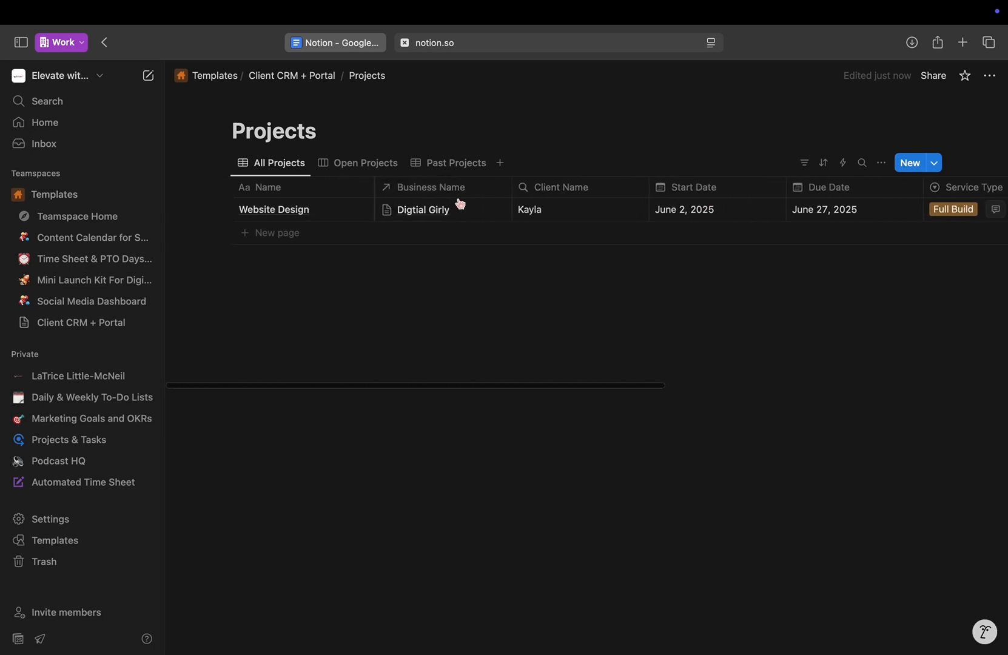
Open the property options of the frozen Name column in All Projects.
{"action": "left_click", "coordinate": [358, 193]}
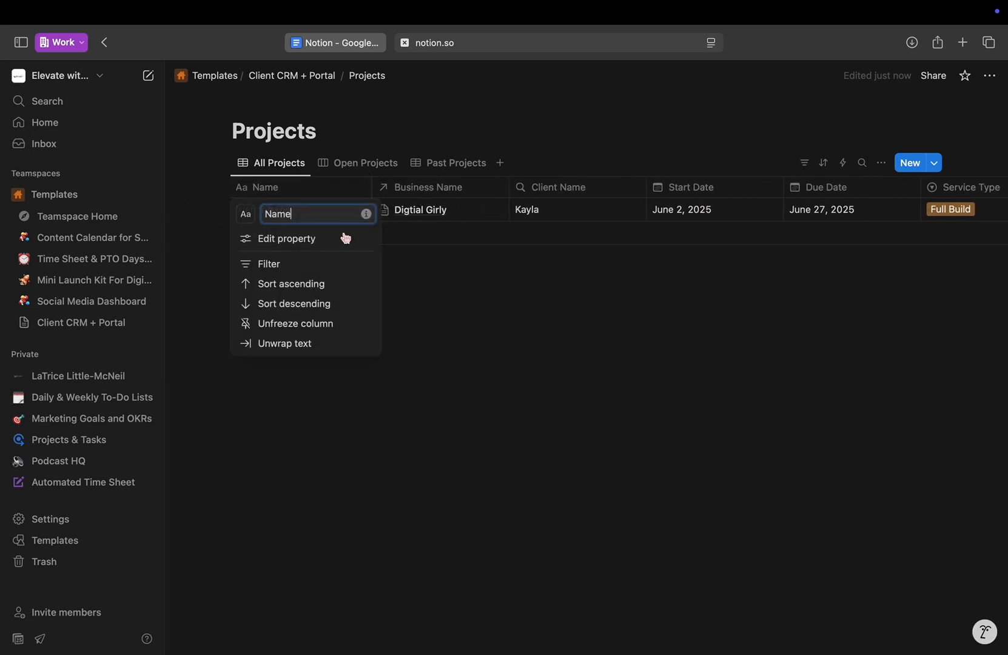
{"action": "left_click", "coordinate": [493, 290]}
{"action": "left_click", "coordinate": [473, 191]}
{"action": "left_click", "coordinate": [592, 328]}
{"action": "scroll", "coordinate": [587, 203], "scroll_direction": "right", "scroll_amount": 1}
{"action": "scroll", "coordinate": [587, 204], "scroll_direction": "left", "scroll_amount": 1}
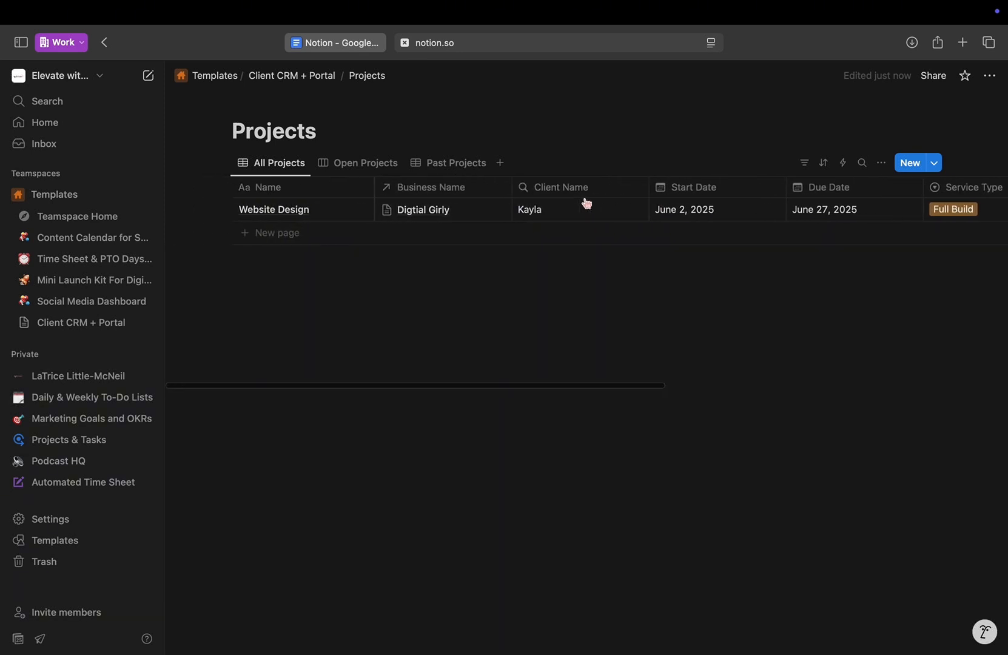
Hide the Archived status group from the Open Projects board view.
{"action": "left_click", "coordinate": [374, 168]}
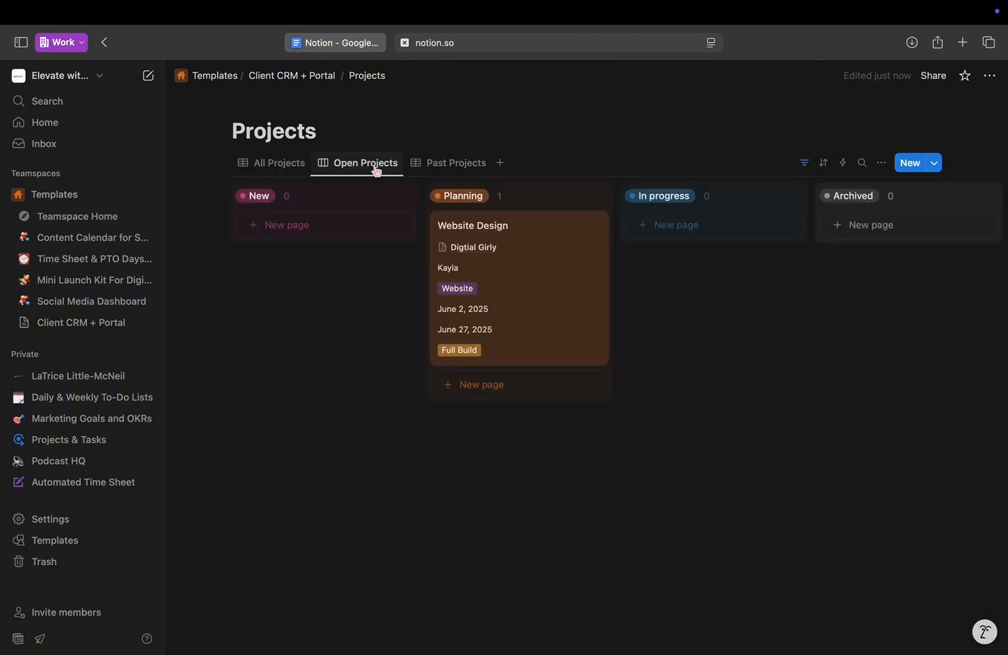
{"action": "left_click", "coordinate": [883, 164]}
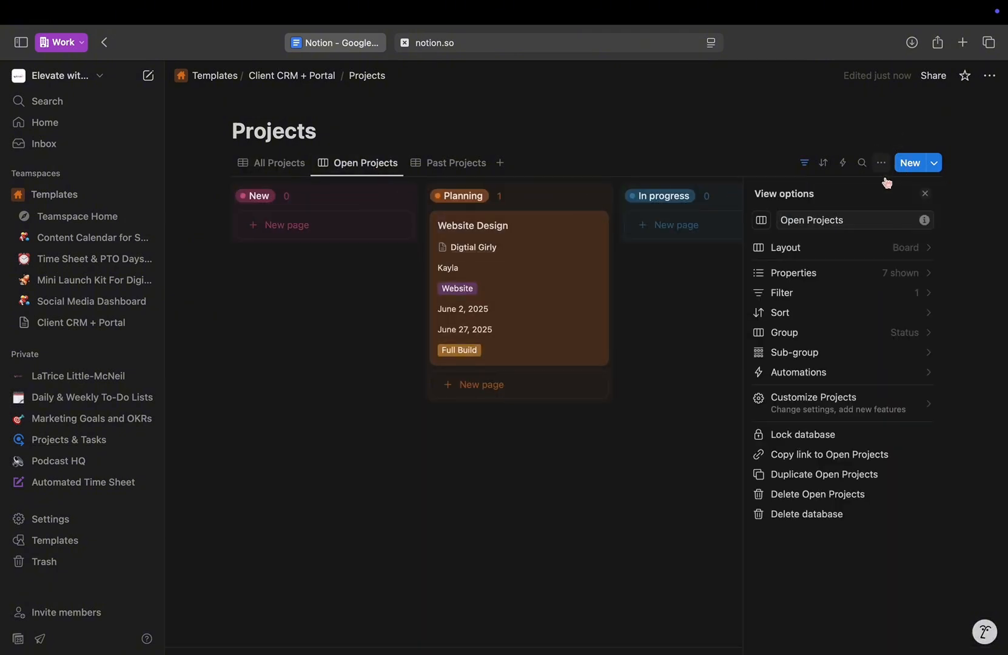
{"action": "left_click", "coordinate": [871, 334]}
{"action": "left_click", "coordinate": [927, 411]}
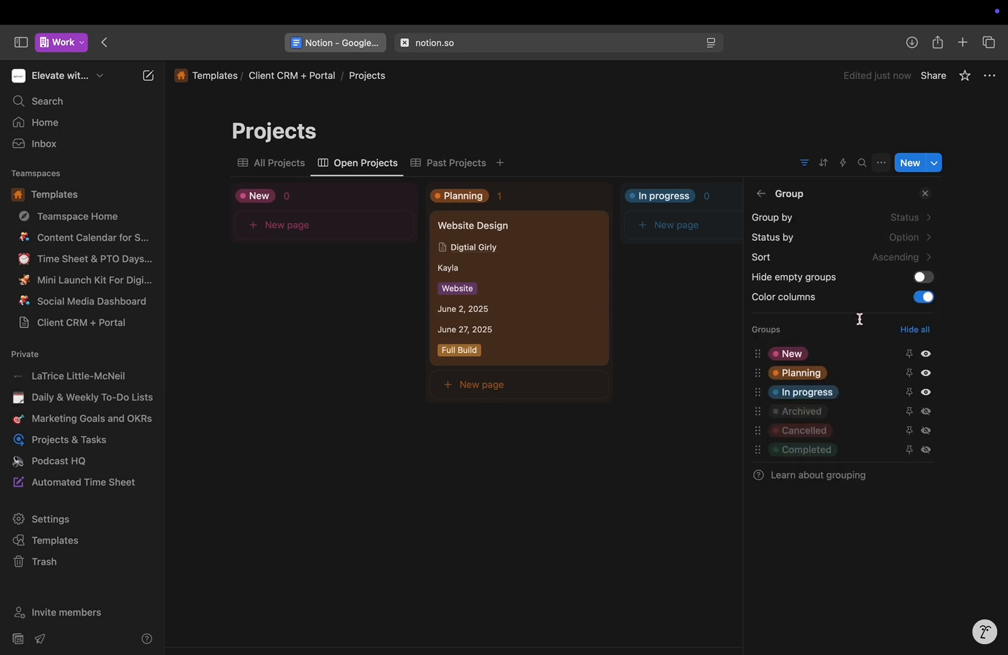
{"action": "left_click", "coordinate": [762, 194]}
{"action": "left_click", "coordinate": [710, 359]}
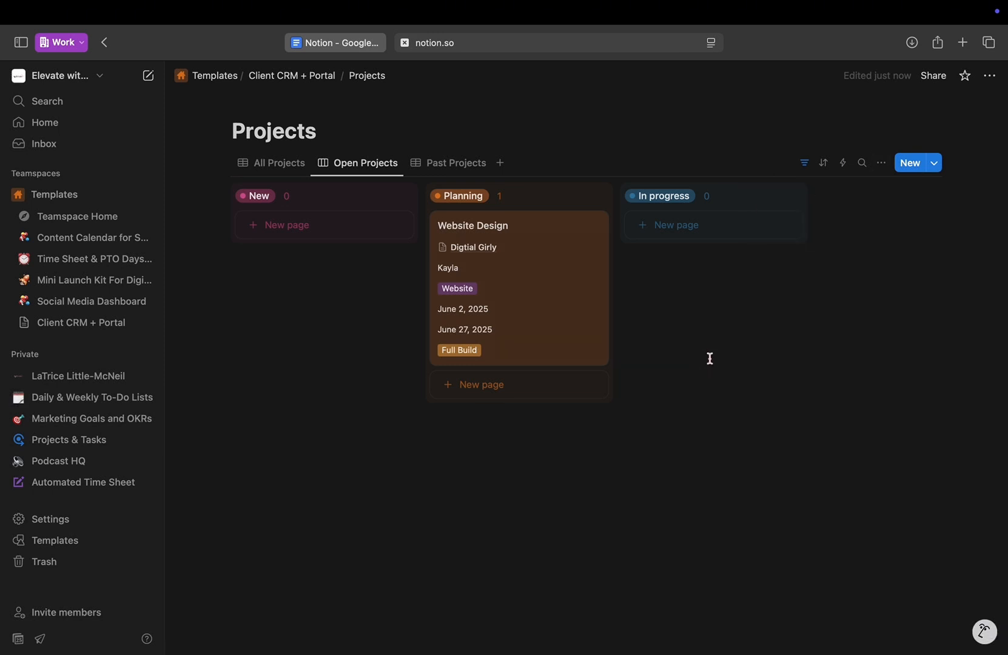
Change the Past Projects view to a Board layout with colored columns.
{"action": "left_click", "coordinate": [460, 171]}
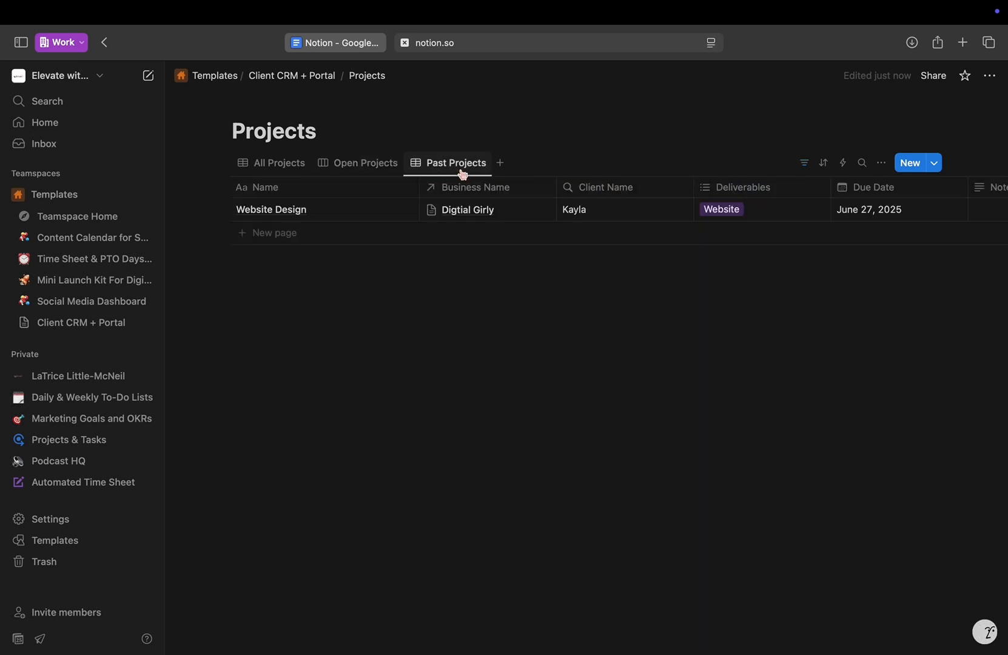
{"action": "left_click", "coordinate": [881, 162]}
{"action": "left_click", "coordinate": [884, 249]}
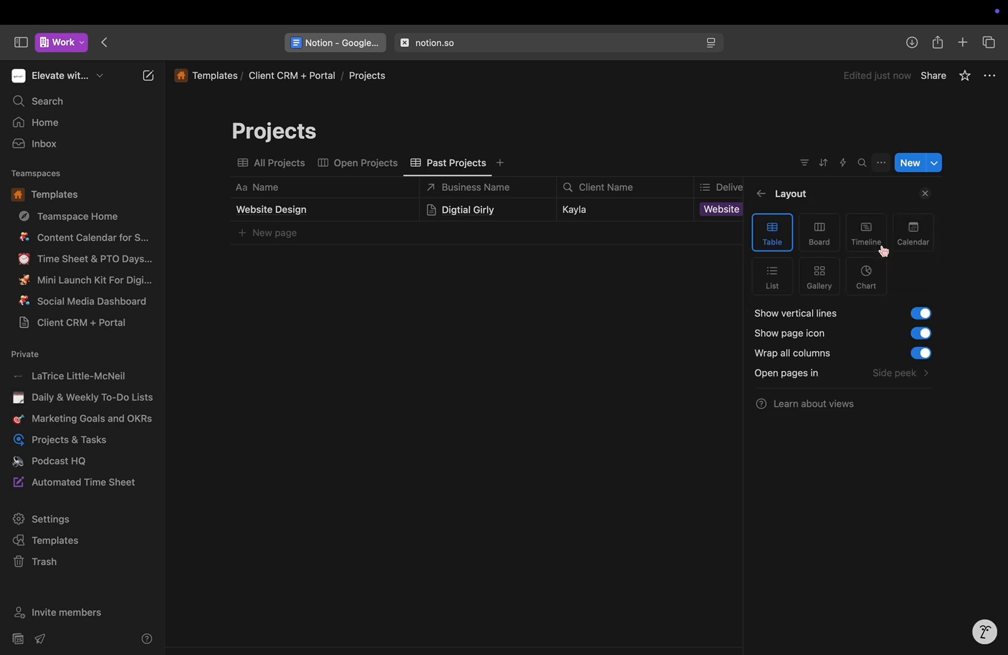
{"action": "left_click", "coordinate": [828, 233]}
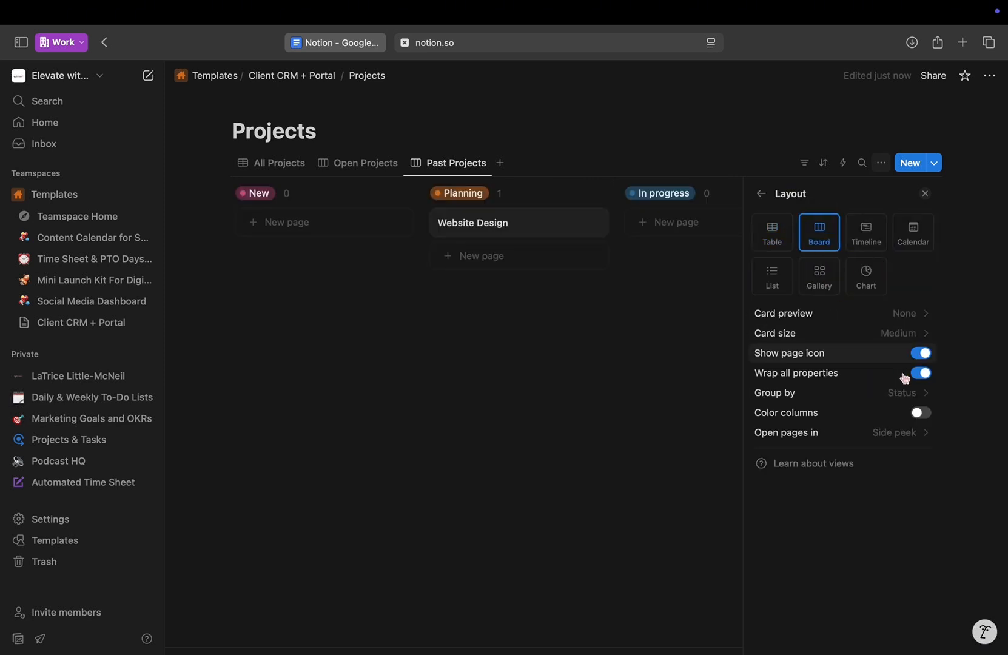
{"action": "left_click", "coordinate": [921, 413]}
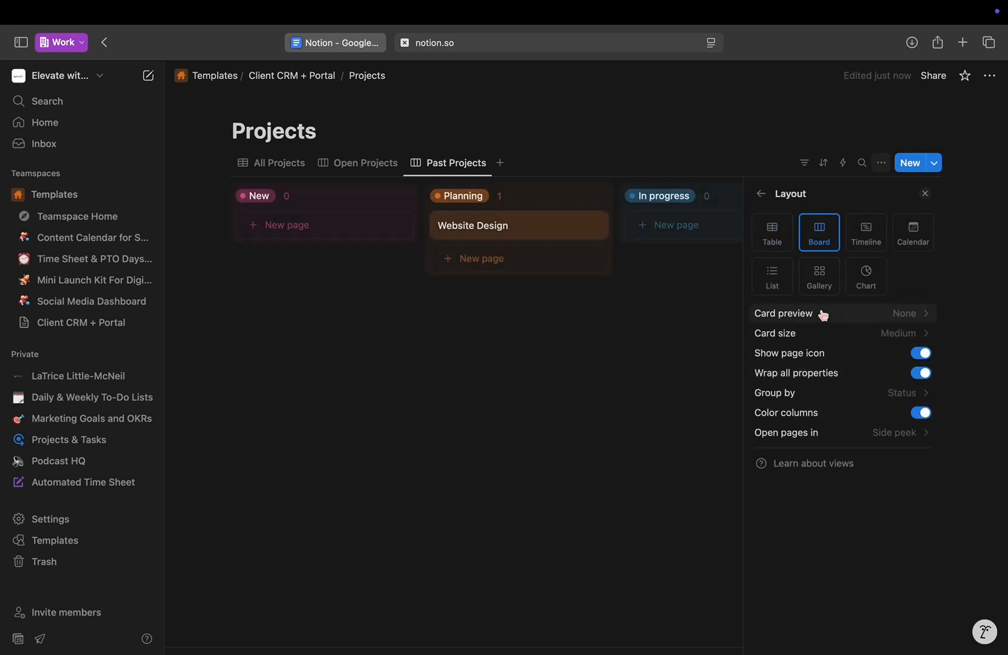
Filter the Past Projects view to all statuses in the Complete group and save the filter for everyone.
{"action": "left_click", "coordinate": [762, 194]}
{"action": "left_click", "coordinate": [880, 296]}
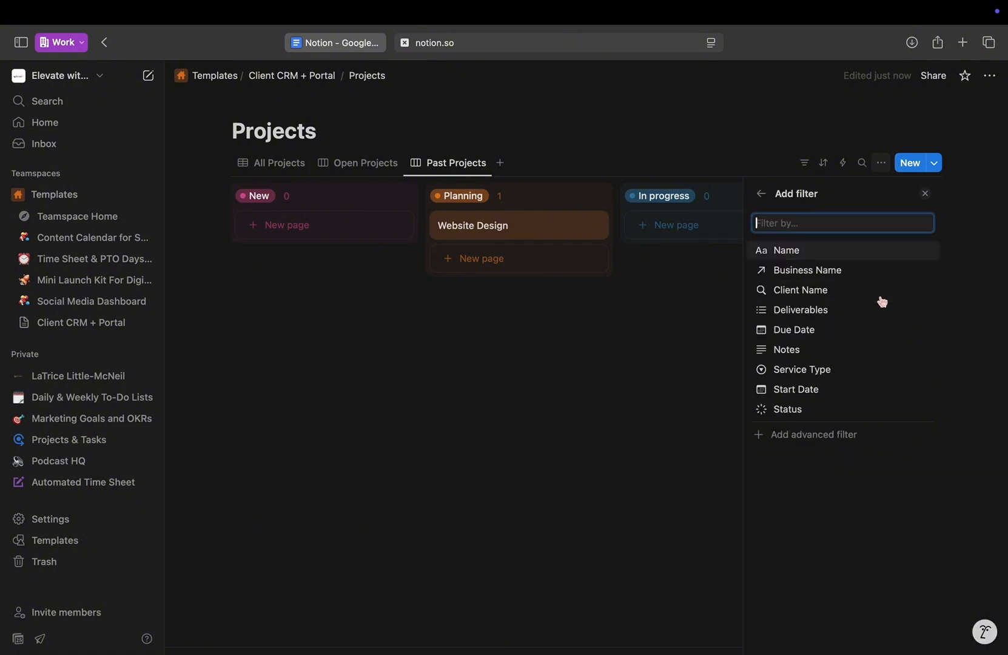
{"action": "left_click", "coordinate": [804, 411]}
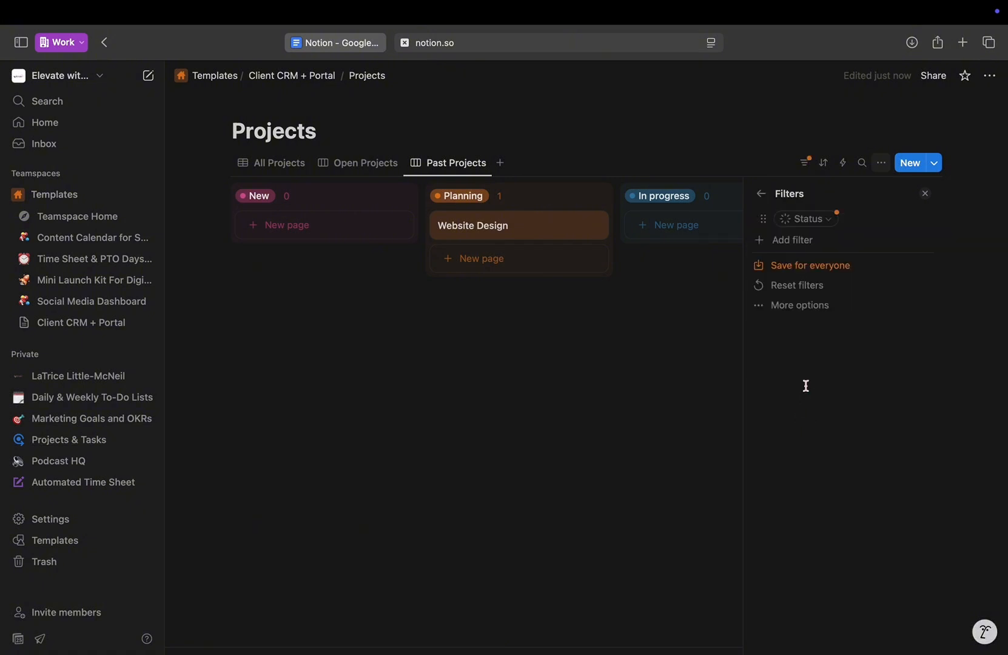
{"action": "left_click", "coordinate": [826, 219]}
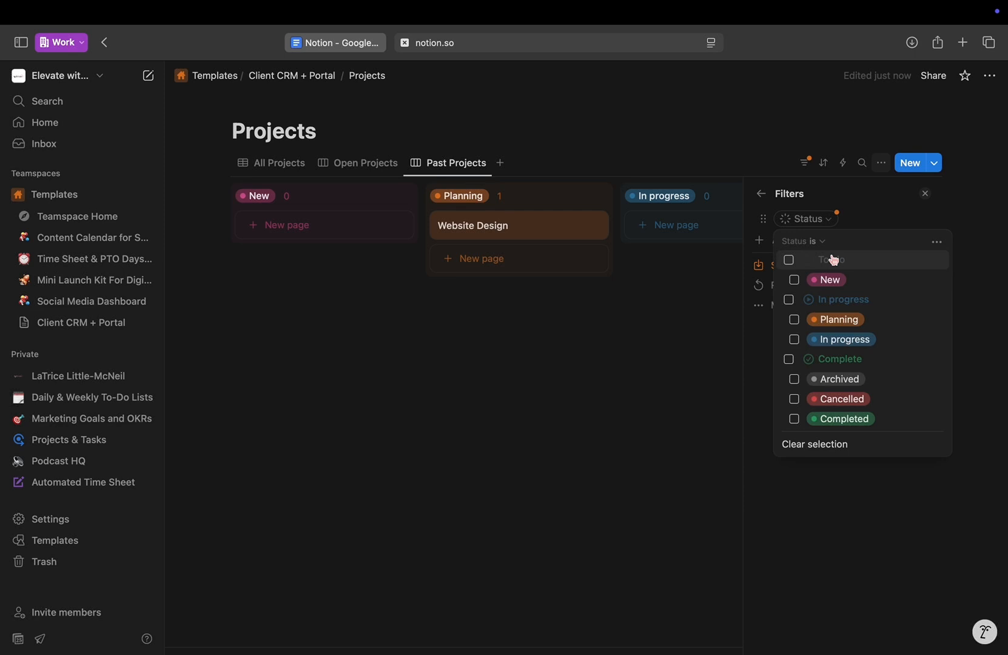
{"action": "left_click", "coordinate": [789, 360]}
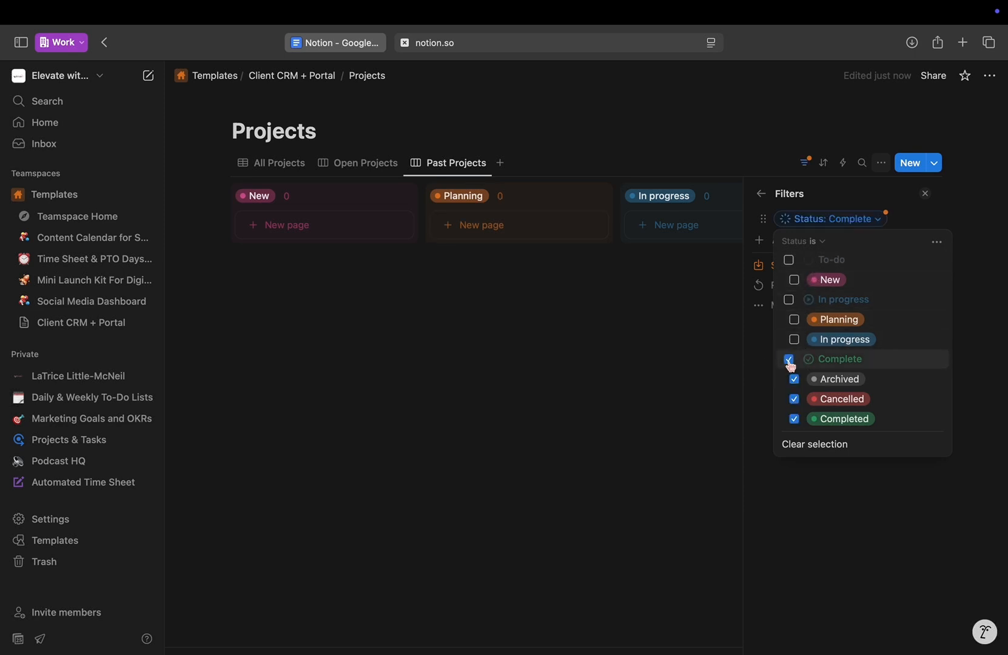
{"action": "left_click", "coordinate": [756, 363]}
{"action": "left_click", "coordinate": [789, 267]}
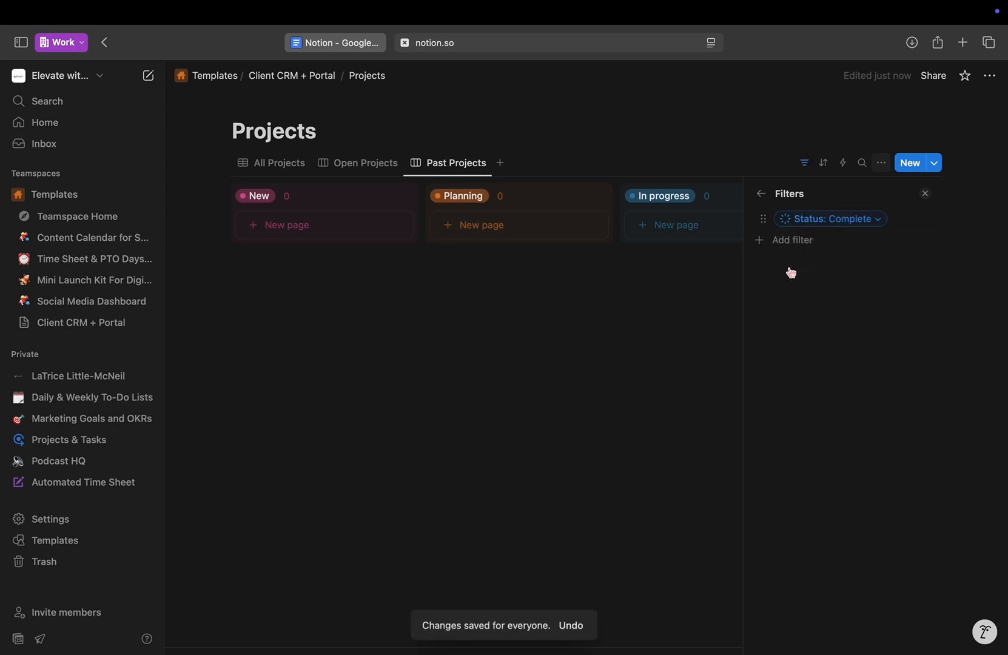
Hide the New, Planning and In progress status groups from the Past Projects board.
{"action": "left_click", "coordinate": [764, 199]}
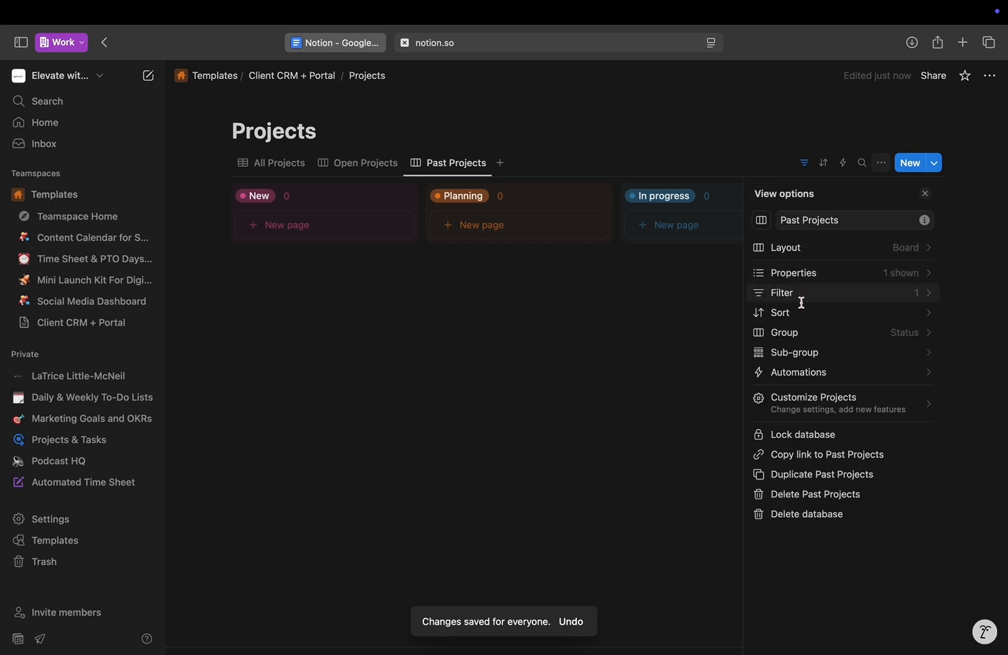
{"action": "left_click", "coordinate": [806, 341]}
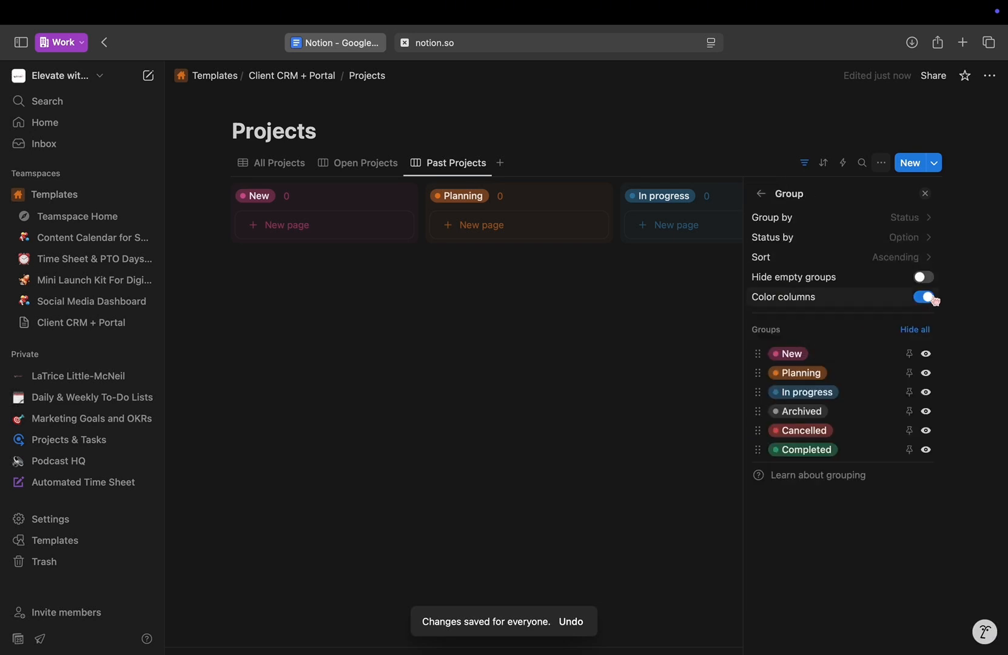
{"action": "left_click", "coordinate": [927, 281]}
{"action": "left_click", "coordinate": [927, 280]}
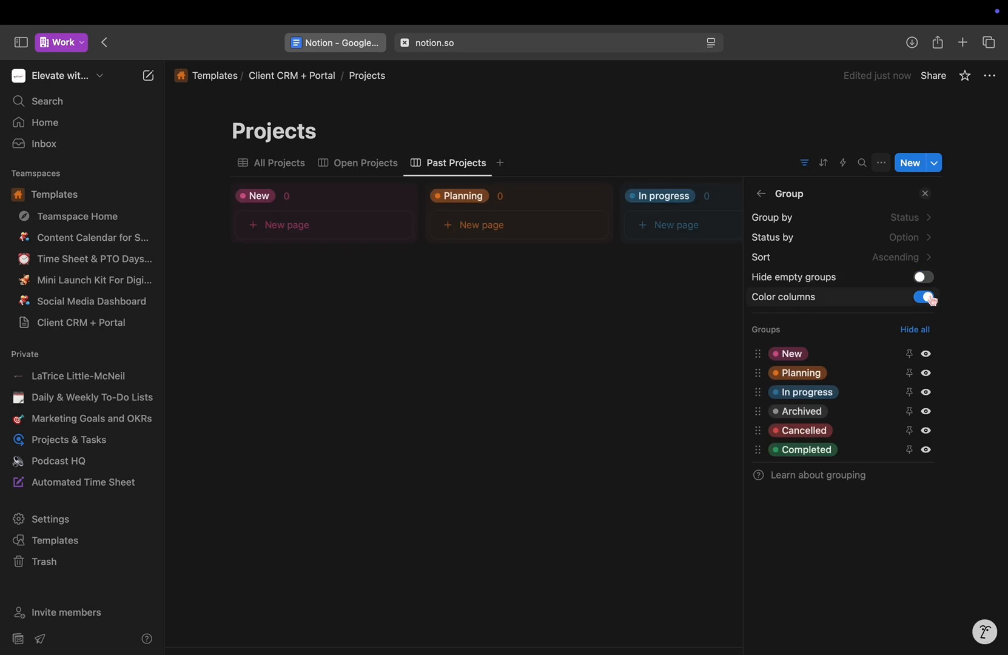
{"action": "left_click", "coordinate": [926, 355]}
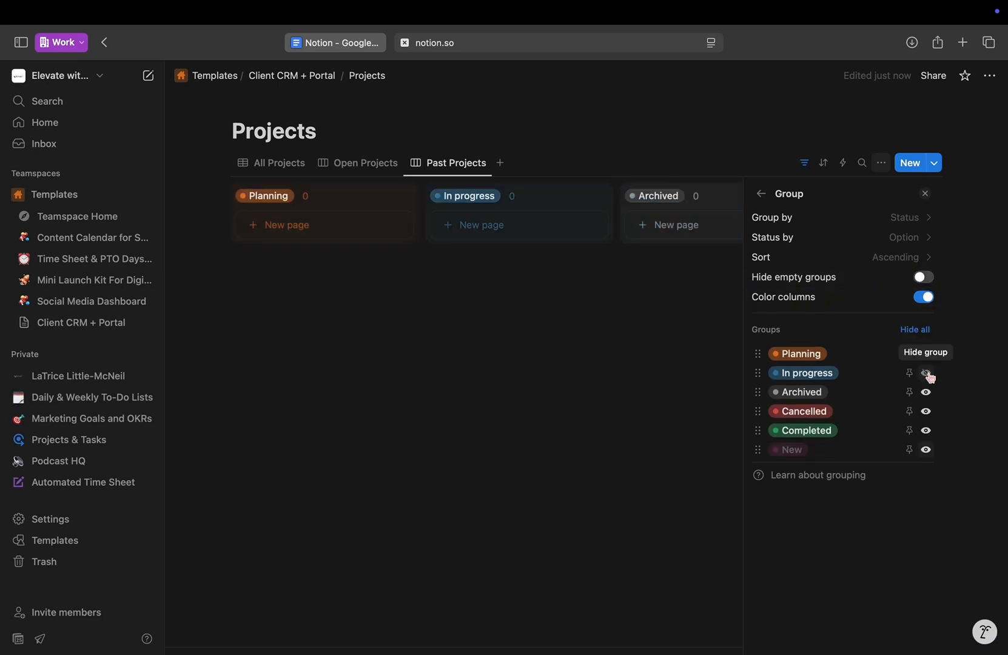
{"action": "left_click", "coordinate": [926, 354]}
{"action": "left_click", "coordinate": [927, 355]}
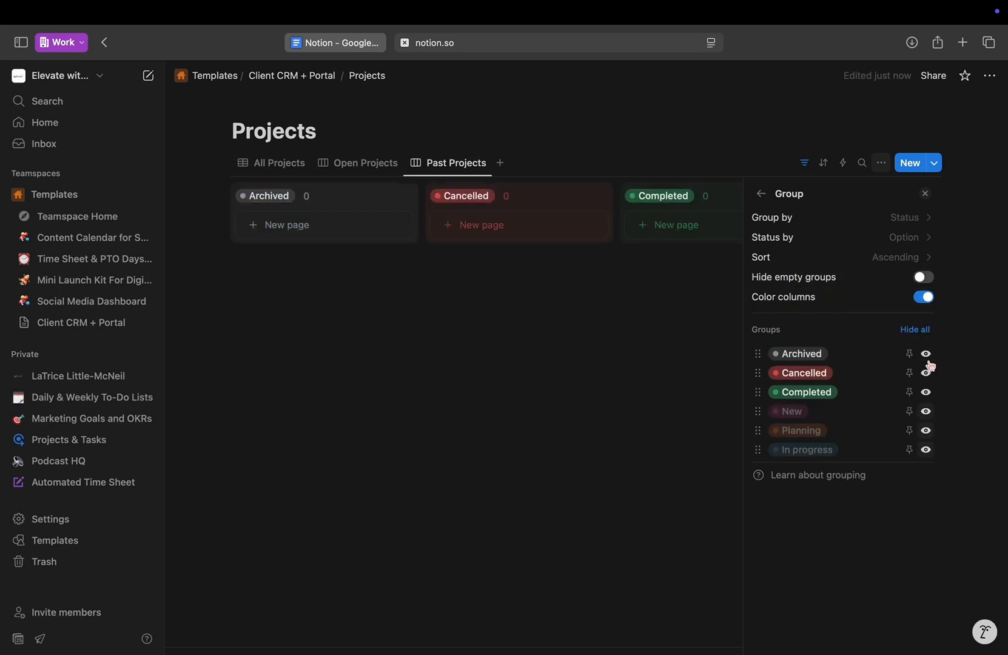
{"action": "left_click", "coordinate": [761, 194]}
{"action": "left_click", "coordinate": [720, 352]}
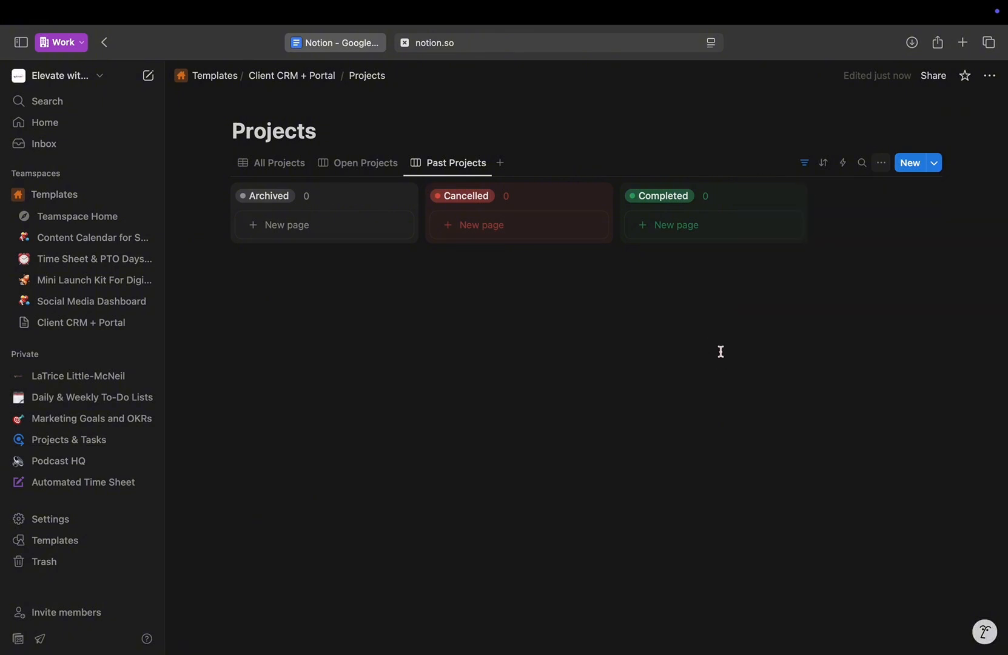
Return to the Client CRM + Portal page and add an empty full-page database titled Interactions below Projects.
{"action": "left_click", "coordinate": [282, 168]}
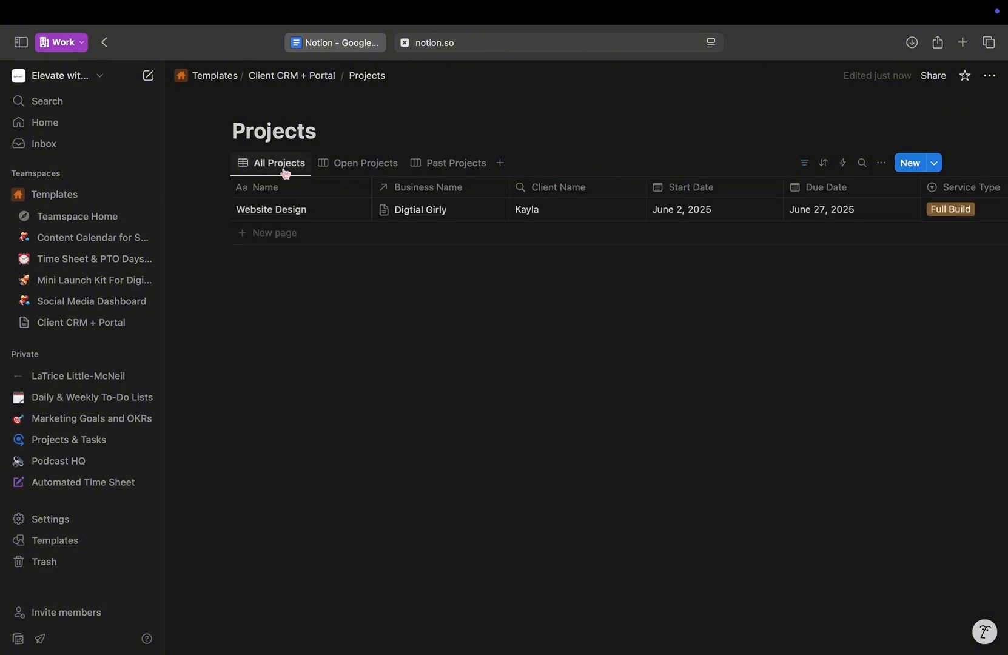
{"action": "left_click", "coordinate": [303, 76]}
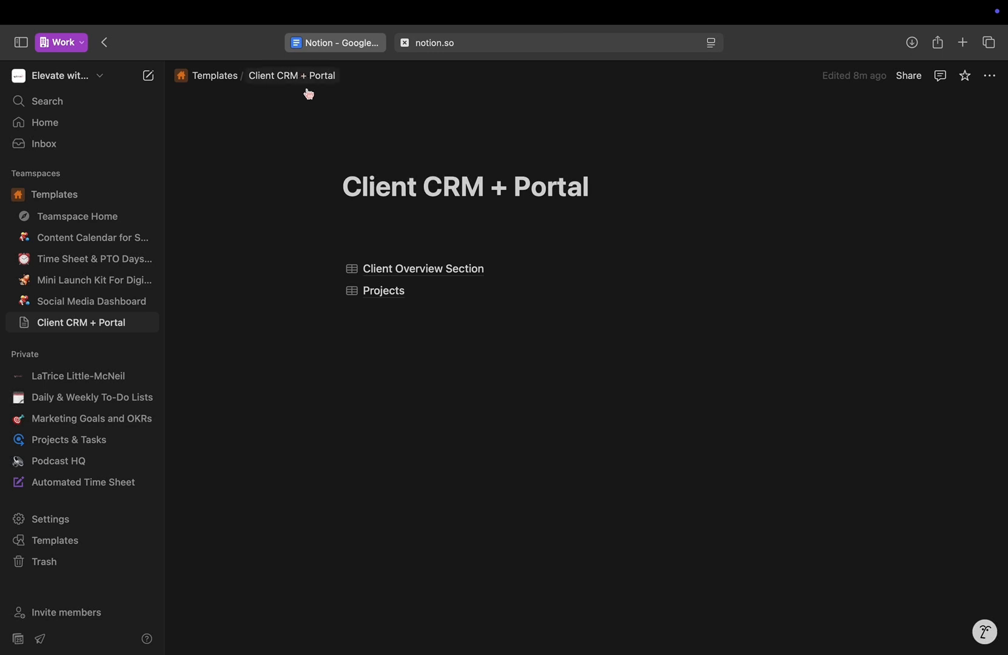
{"action": "left_click", "coordinate": [383, 315]}
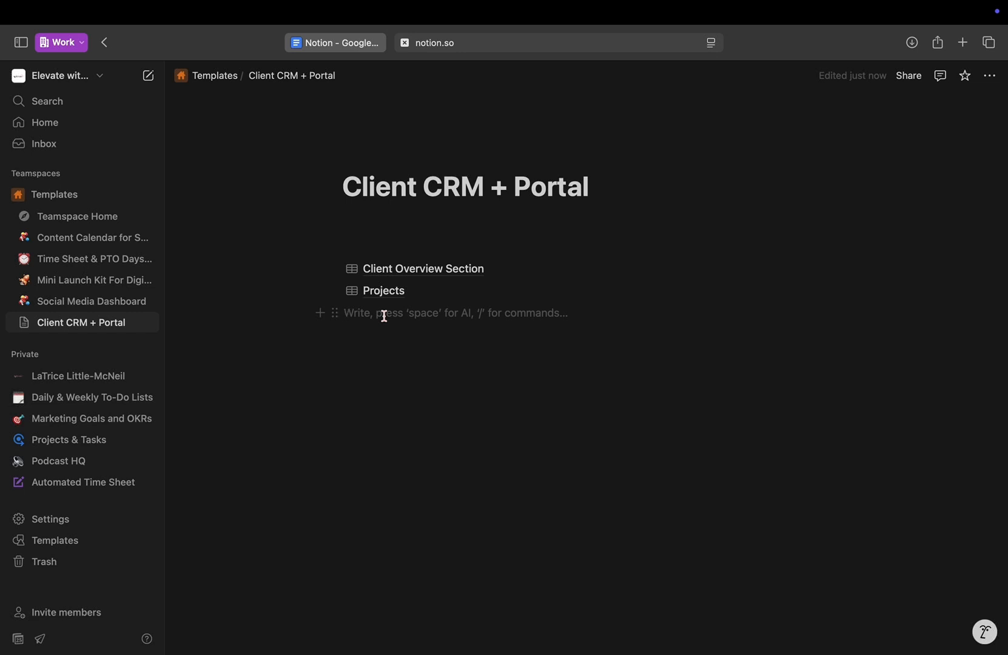
{"action": "type", "text": "/"}
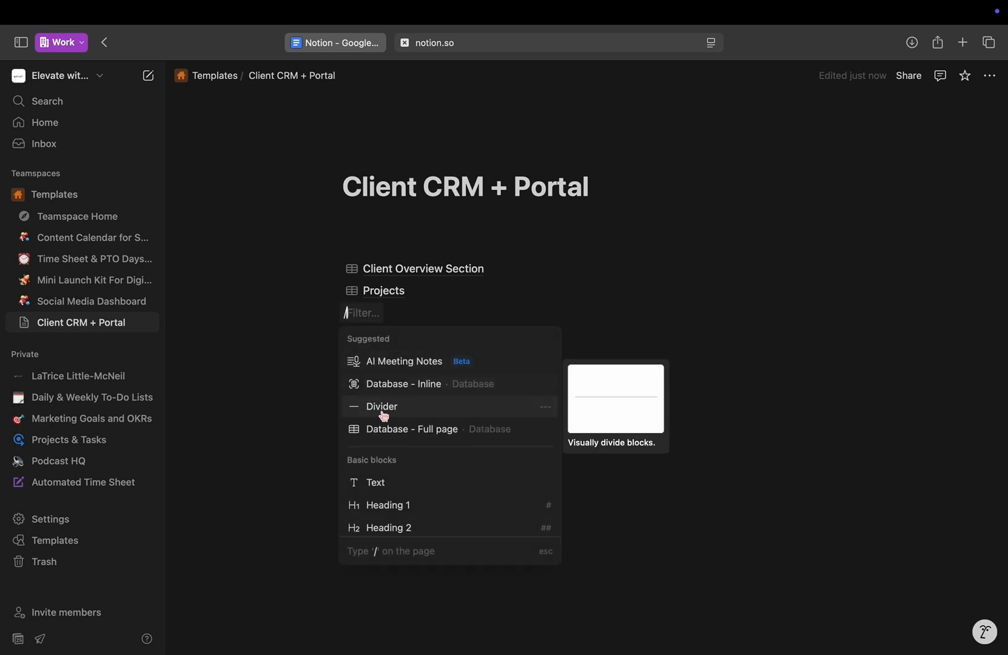
{"action": "left_click", "coordinate": [394, 431]}
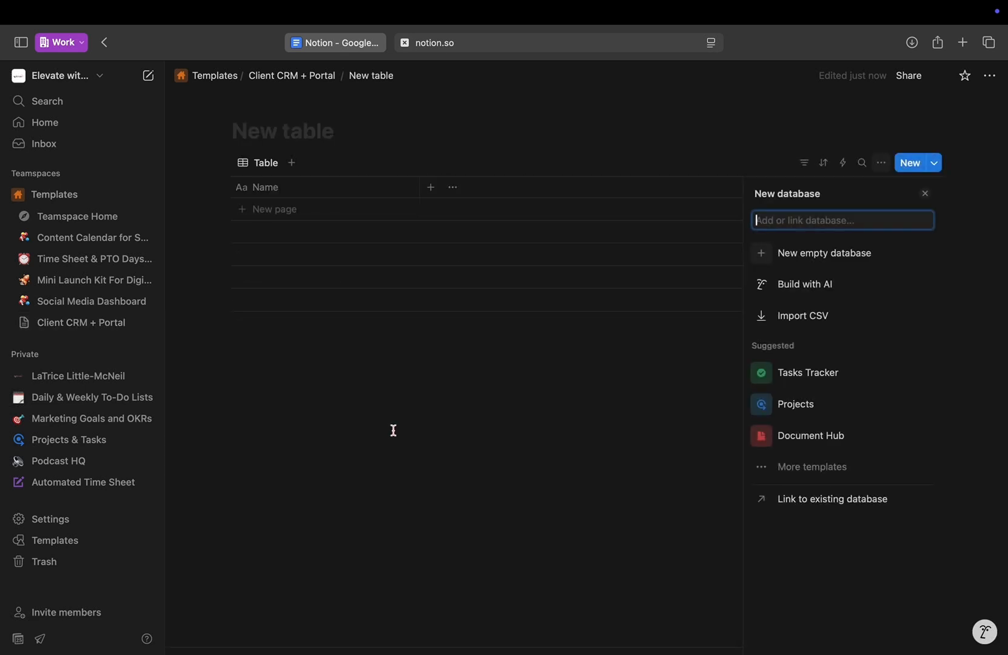
{"action": "key", "text": "Escape"}
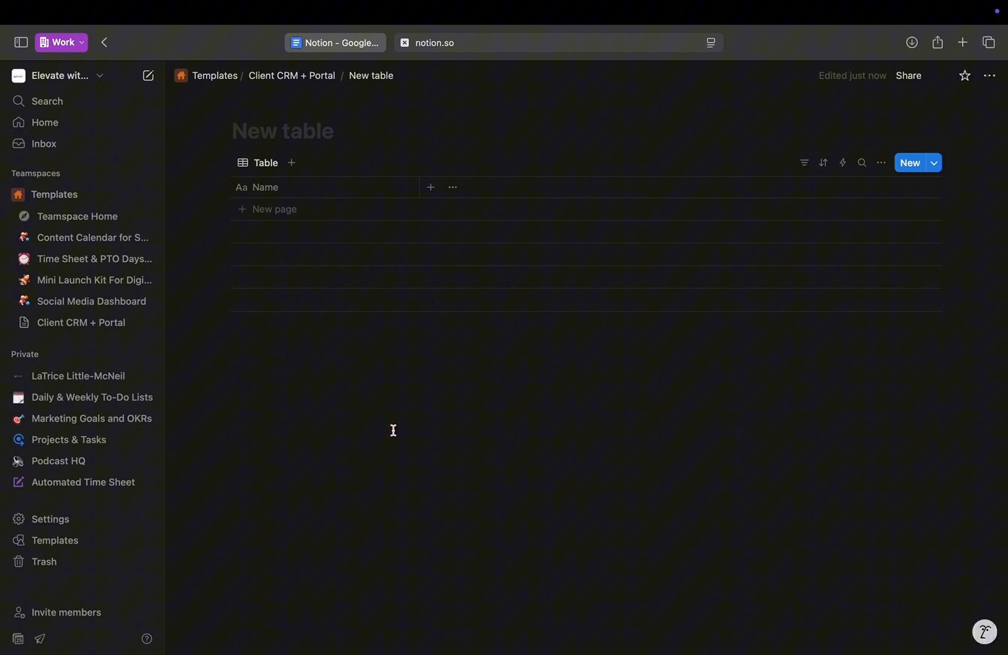
{"action": "left_click", "coordinate": [295, 129]}
{"action": "type", "text": "Interactions"}
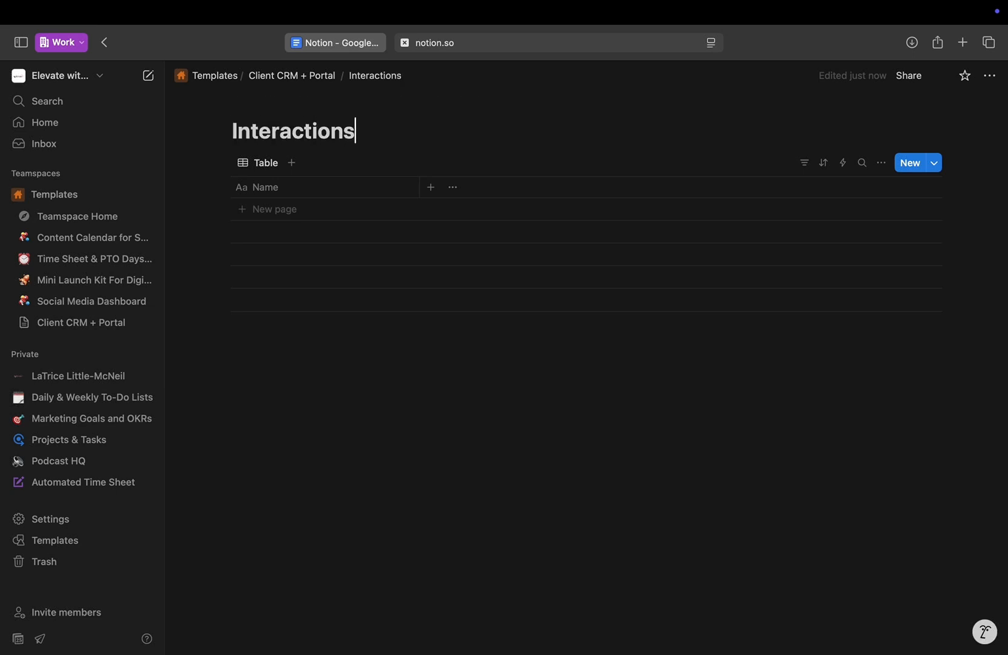
Create a new entry in the Interactions database and open it as a full page.
{"action": "left_click", "coordinate": [373, 213]}
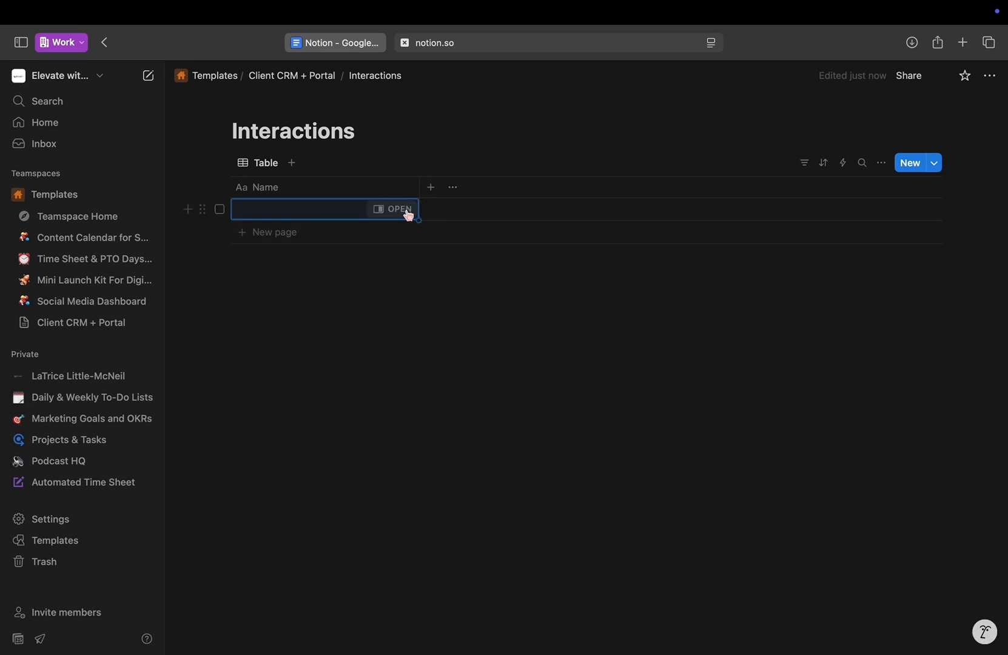
{"action": "left_click", "coordinate": [407, 209]}
{"action": "left_click", "coordinate": [539, 76]}
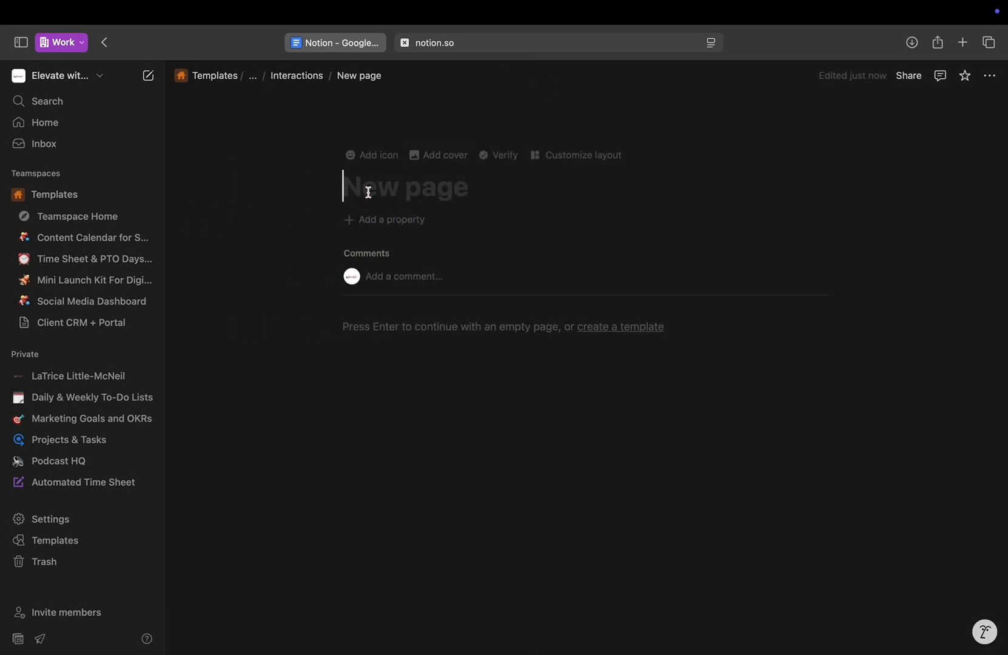
Add a relation property to the new Interactions page that links to the Client CRM + Portal Projects database.
{"action": "left_click", "coordinate": [385, 225]}
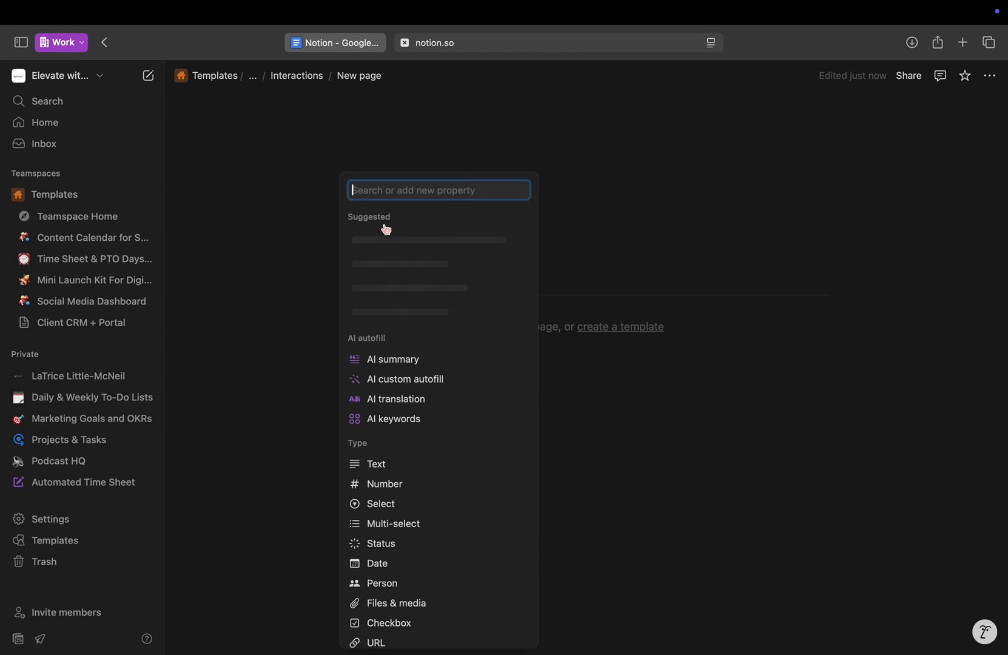
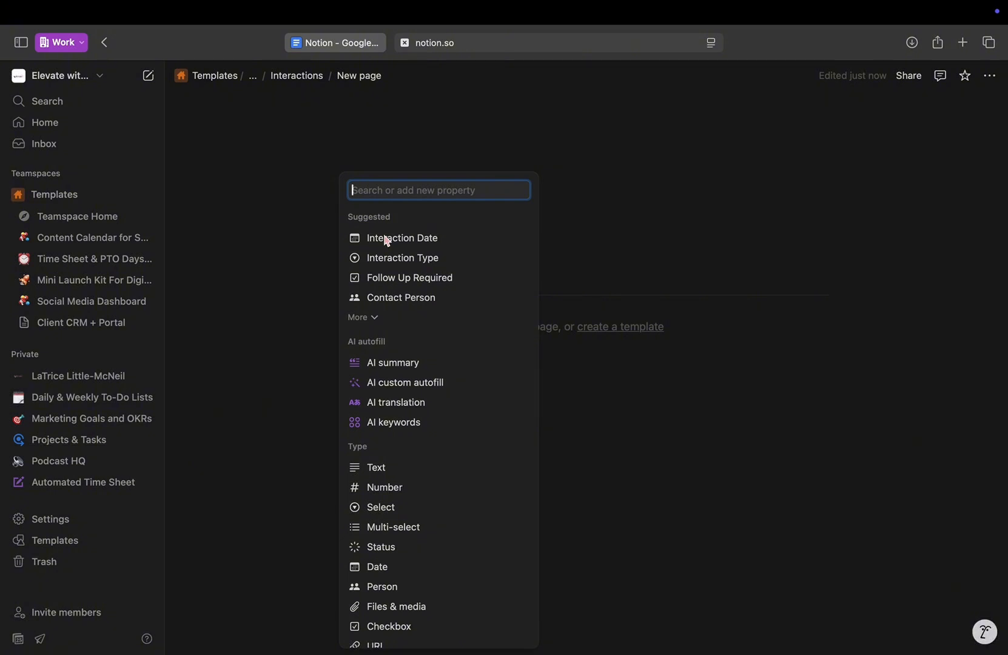
{"action": "scroll", "coordinate": [393, 567], "scroll_direction": "down", "scroll_amount": 5}
{"action": "left_click", "coordinate": [393, 568]}
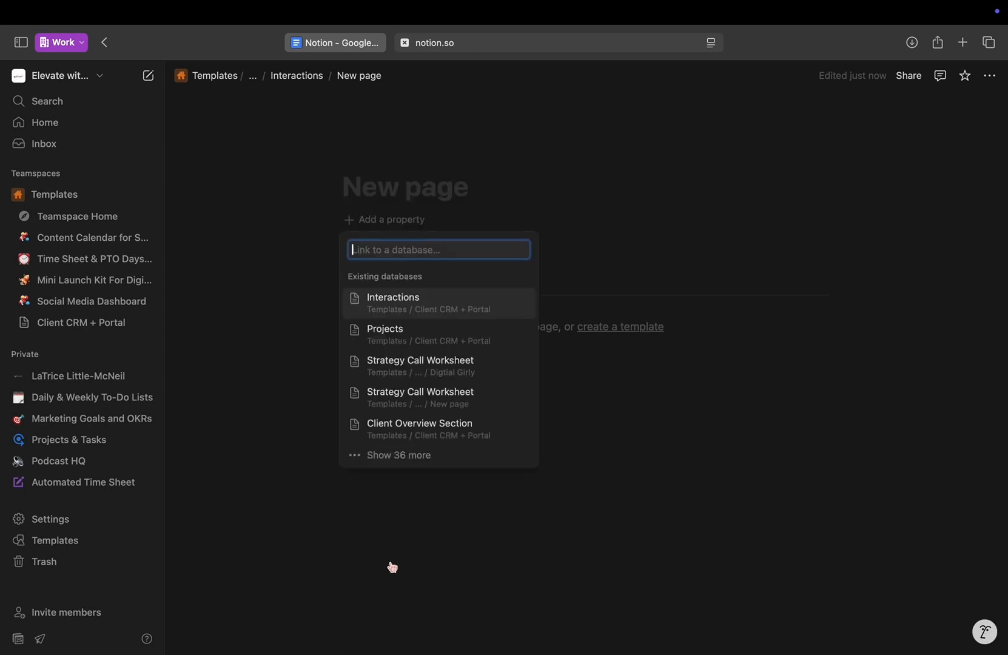
{"action": "left_click", "coordinate": [407, 341]}
{"action": "left_click", "coordinate": [428, 342]}
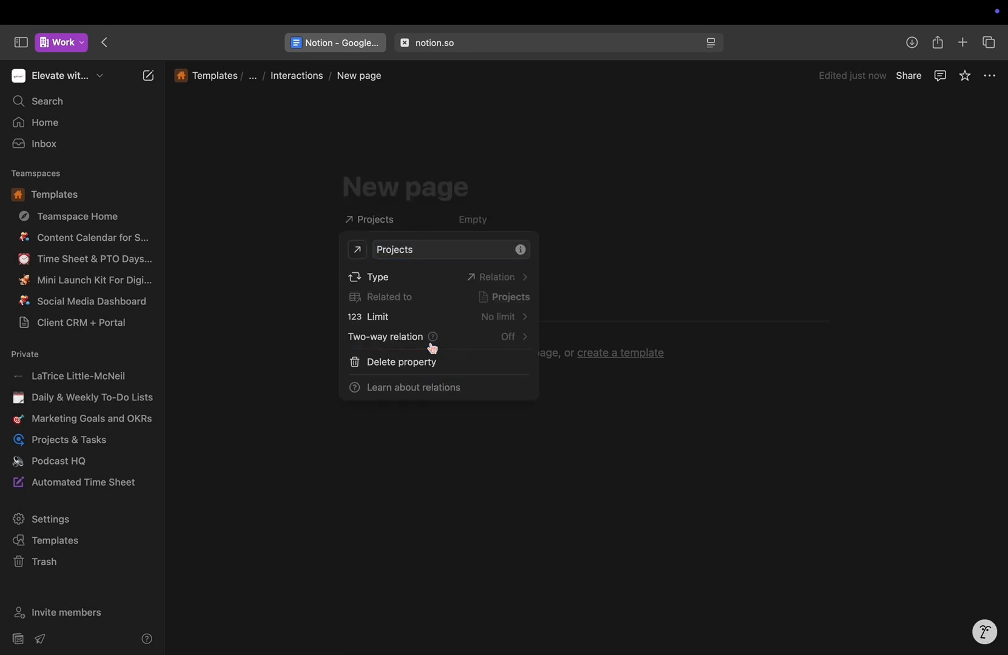
{"action": "left_click", "coordinate": [599, 284]}
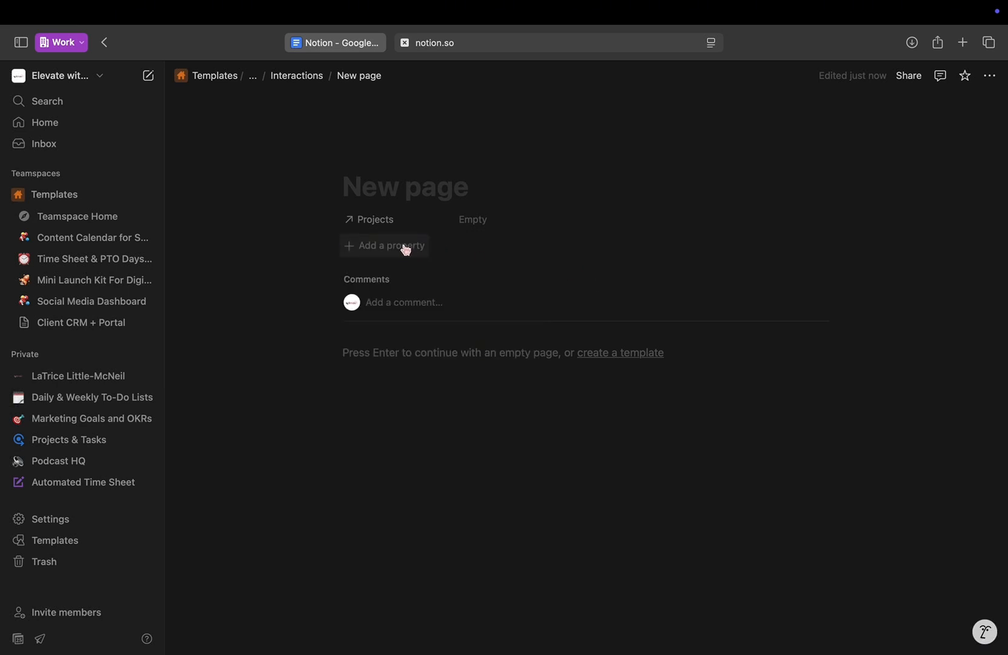
Link the Website Design project in the new Interactions page's Projects relation and close the project preview.
{"action": "left_click", "coordinate": [481, 221]}
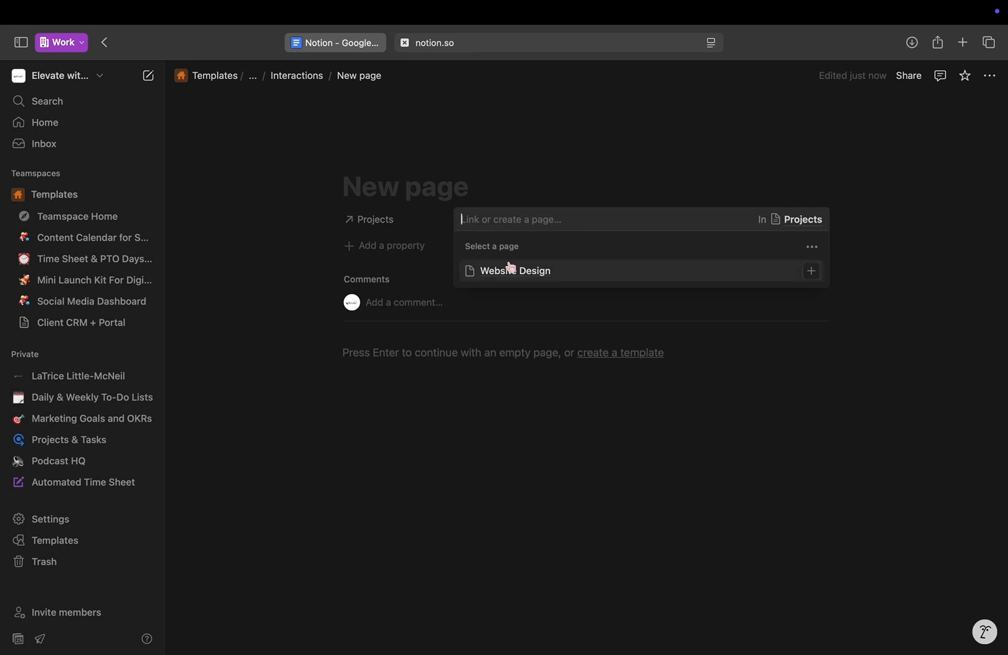
{"action": "left_click", "coordinate": [511, 269]}
{"action": "left_click", "coordinate": [510, 271]}
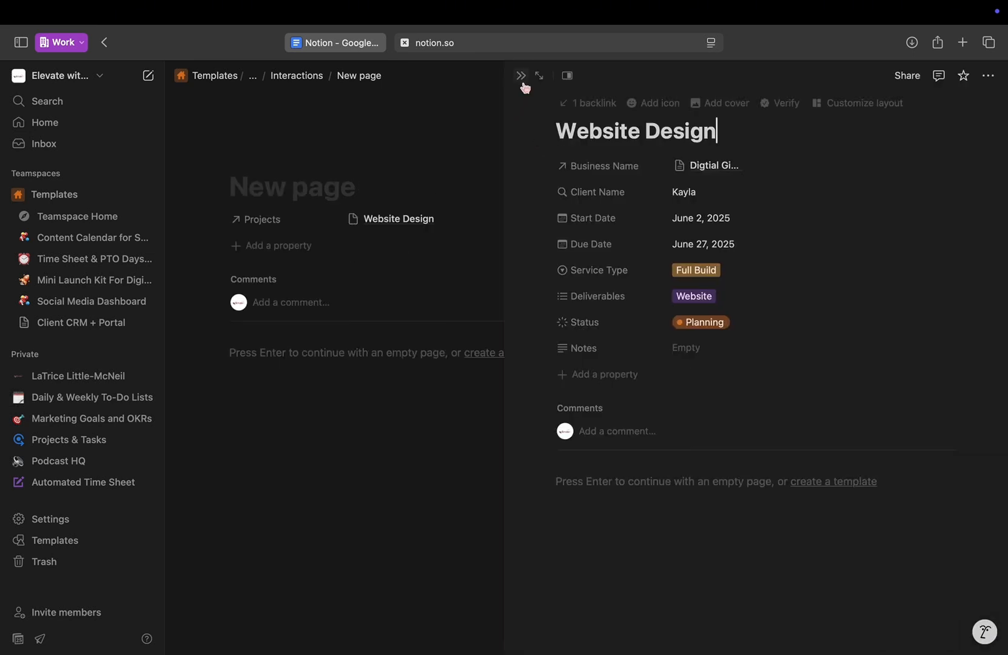
{"action": "left_click", "coordinate": [524, 84]}
Add a rollup property named Business Name to the Interactions page.
{"action": "left_click", "coordinate": [401, 245]}
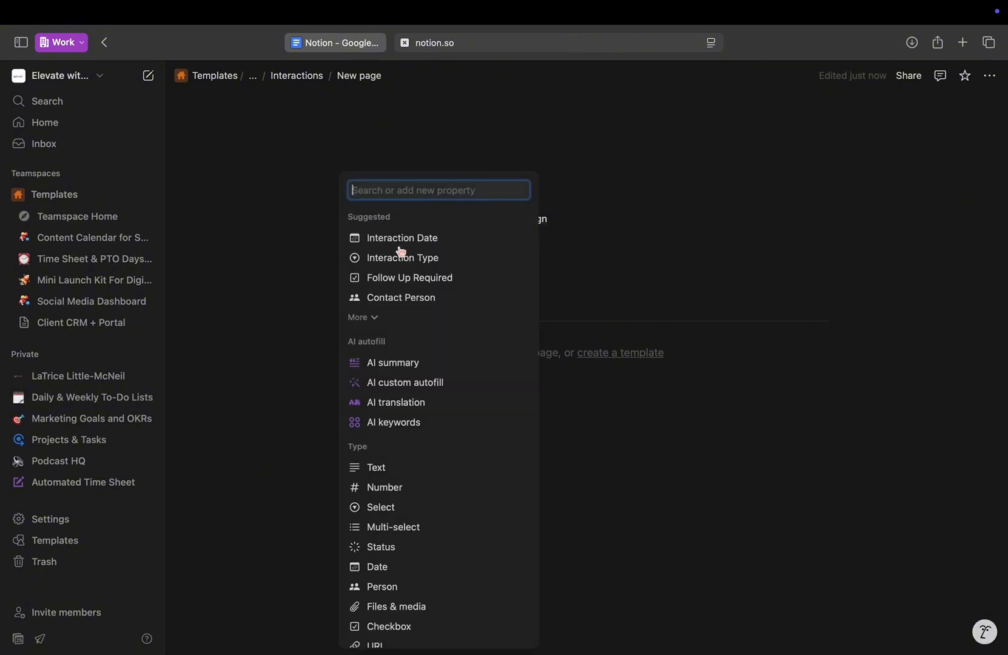
{"action": "scroll", "coordinate": [392, 485], "scroll_direction": "down", "scroll_amount": 5}
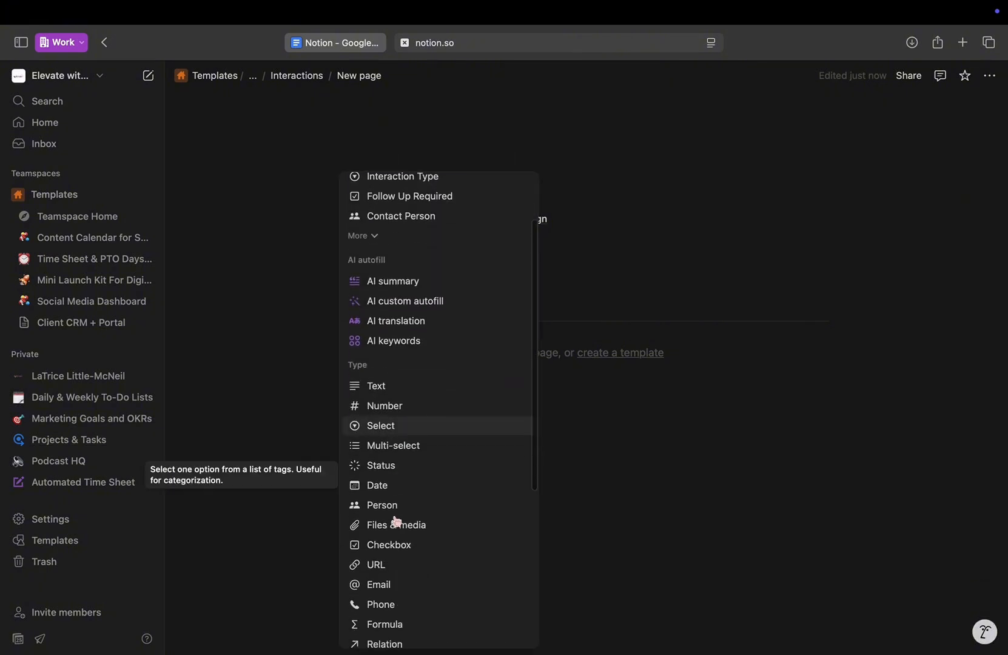
{"action": "left_click", "coordinate": [385, 598]}
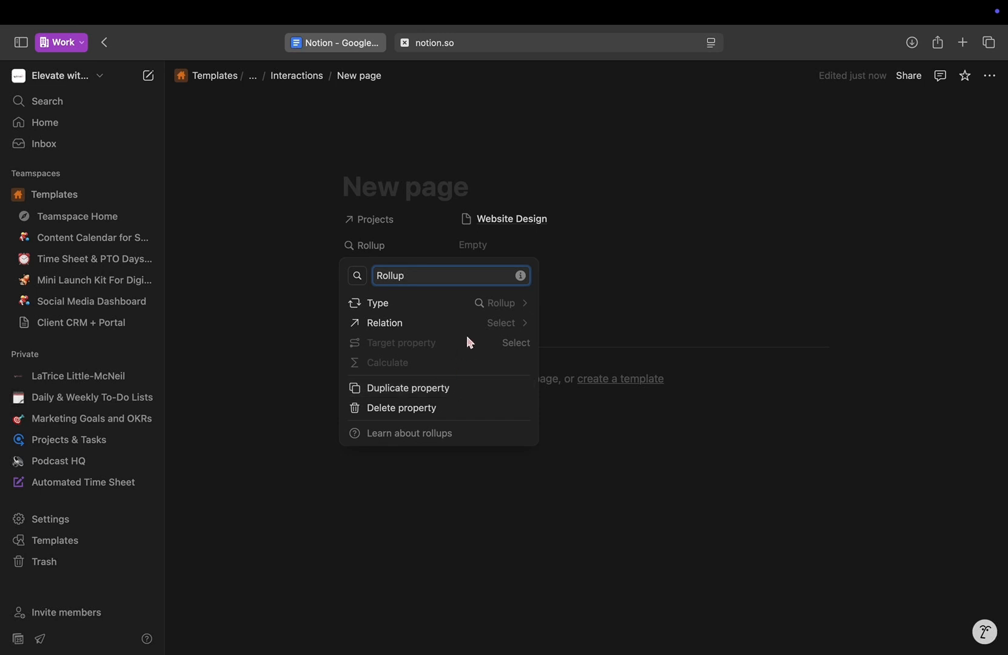
{"action": "key", "text": "BackSpace"}
{"action": "key", "text": "BackSpace"}
{"action": "key", "text": "BackSpace"}
{"action": "key", "text": "BackSpace"}
{"action": "key", "text": "BackSpace"}
{"action": "key", "text": "BackSpace"}
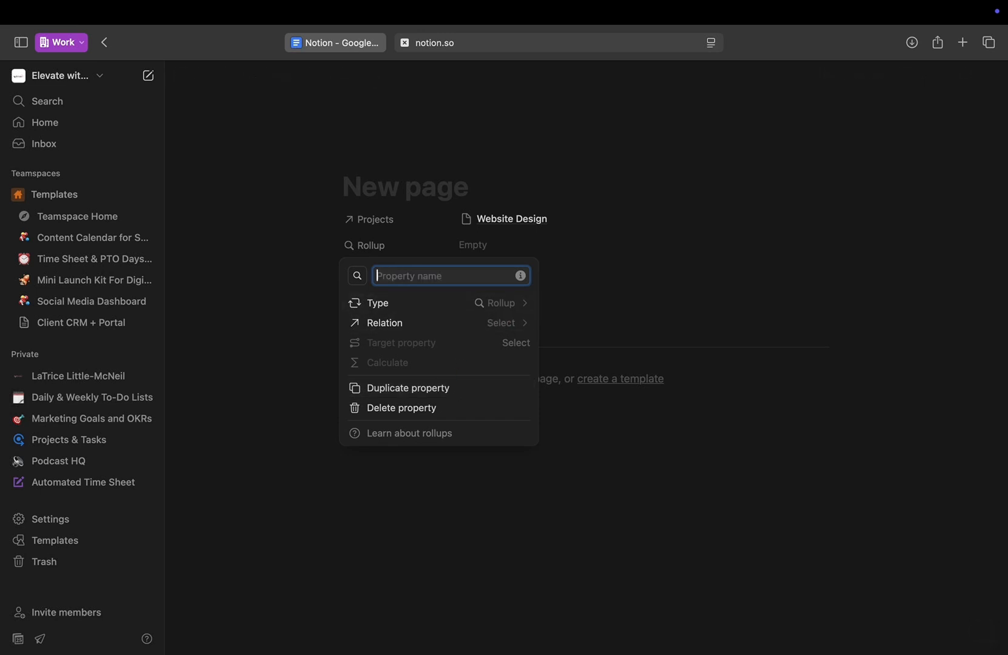
{"action": "type", "text": "Business Name"}
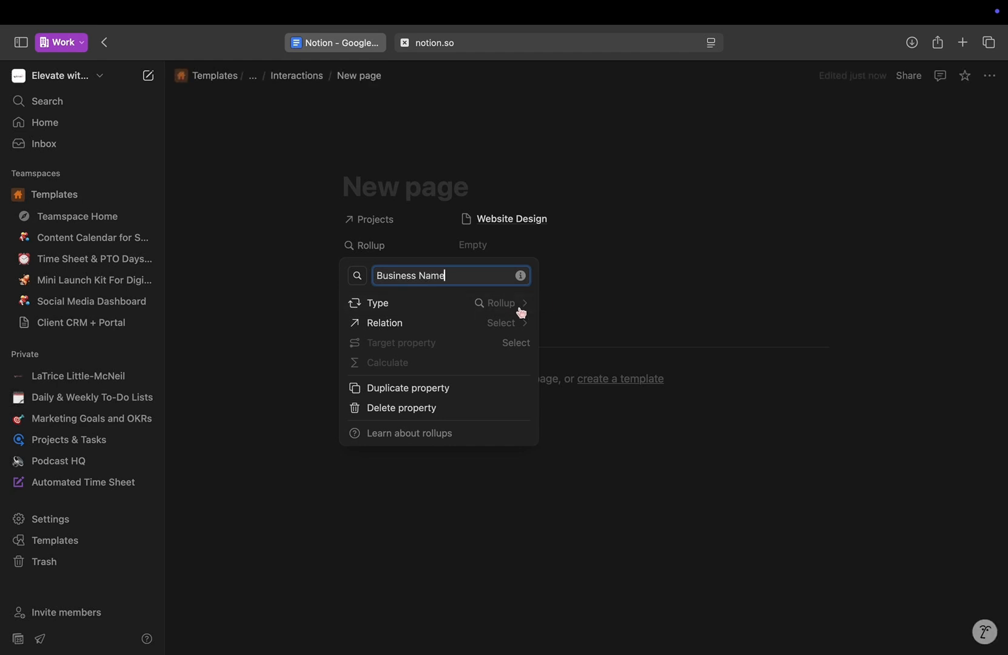
Configure the Business Name rollup to use the Projects relation with Business Name as its target property.
{"action": "left_click", "coordinate": [505, 325]}
{"action": "left_click", "coordinate": [469, 345]}
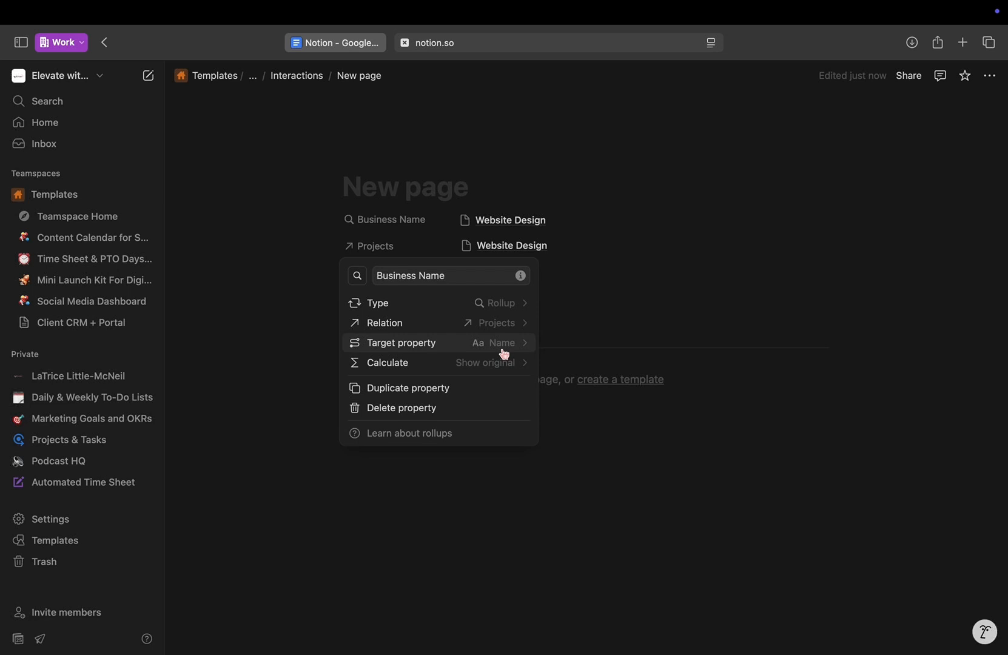
{"action": "left_click", "coordinate": [504, 352]}
{"action": "left_click", "coordinate": [441, 416]}
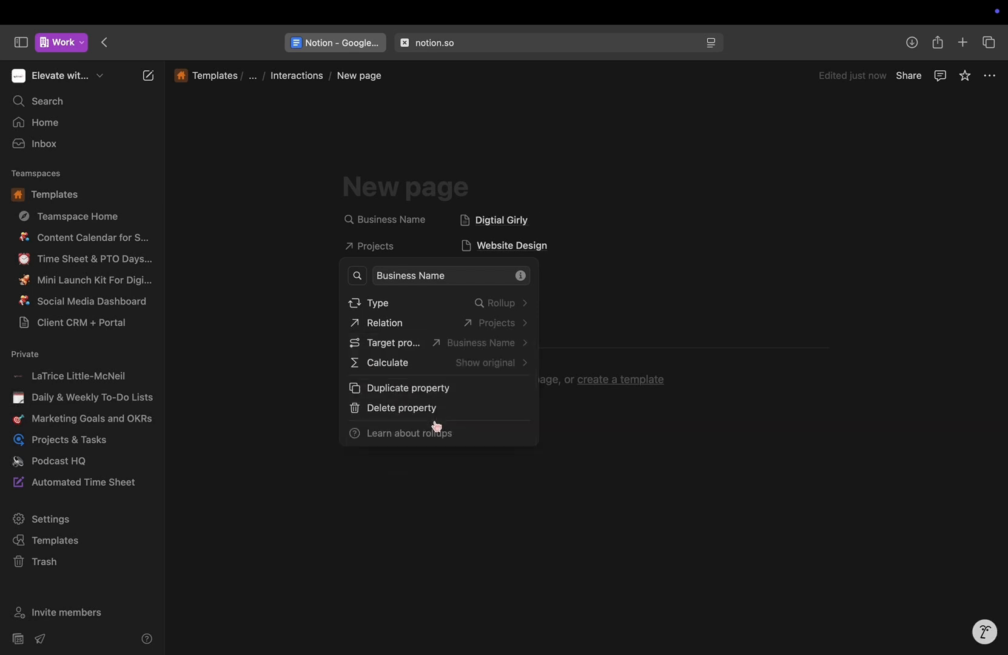
{"action": "left_click", "coordinate": [684, 331]}
Add a select property named Type to the Interactions page.
{"action": "left_click", "coordinate": [387, 276]}
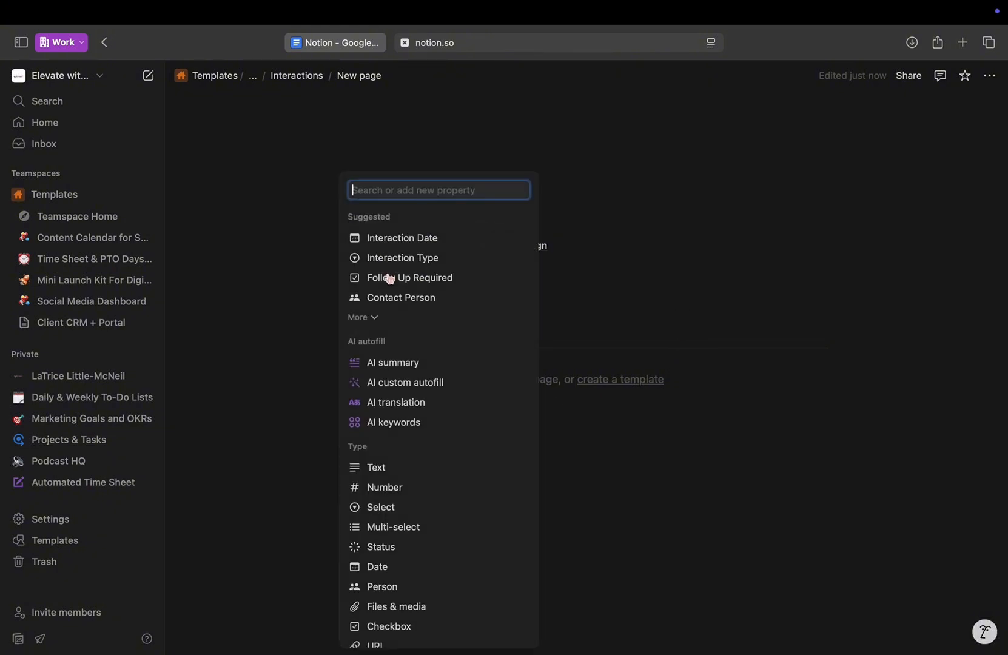
{"action": "left_click", "coordinate": [392, 509]}
{"action": "key", "text": "BackSpace"}
{"action": "key", "text": "BackSpace"}
{"action": "key", "text": "BackSpace"}
{"action": "key", "text": "BackSpace"}
{"action": "key", "text": "BackSpace"}
{"action": "key", "text": "BackSpace"}
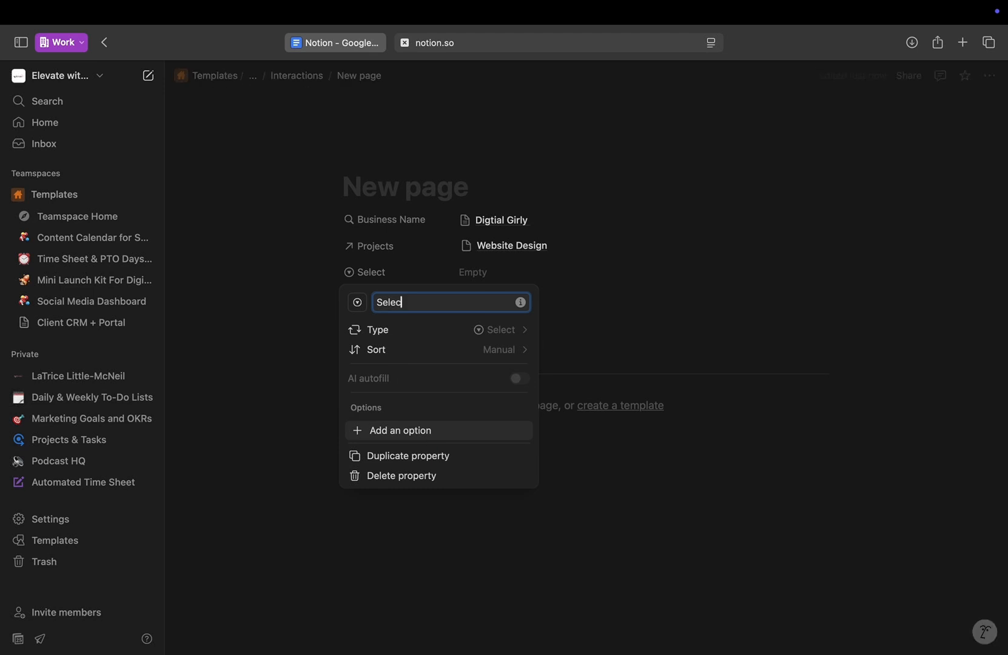
{"action": "type", "text": "Typ"}
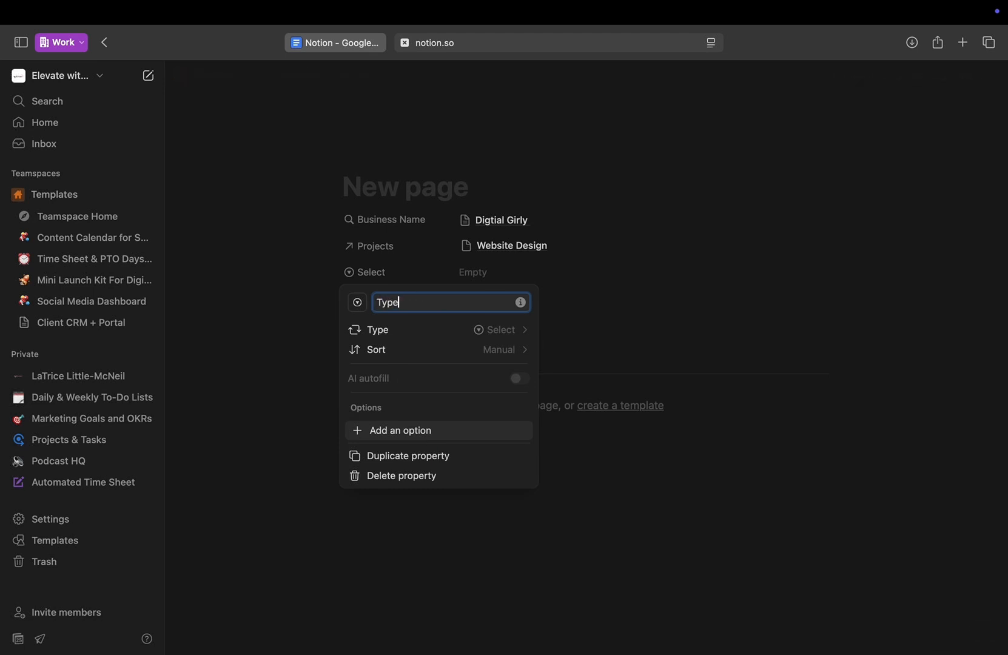
{"action": "type", "text": "e"}
Create the options Strategy, Email, Follow Up and Call for the Type property.
{"action": "left_click", "coordinate": [426, 437]}
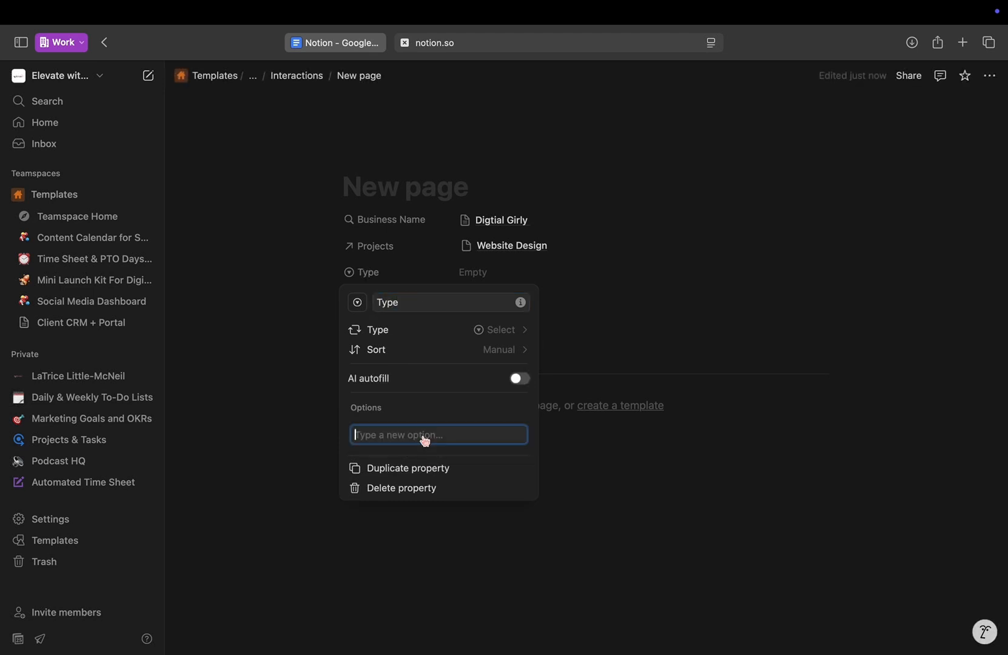
{"action": "type", "text": "St"}
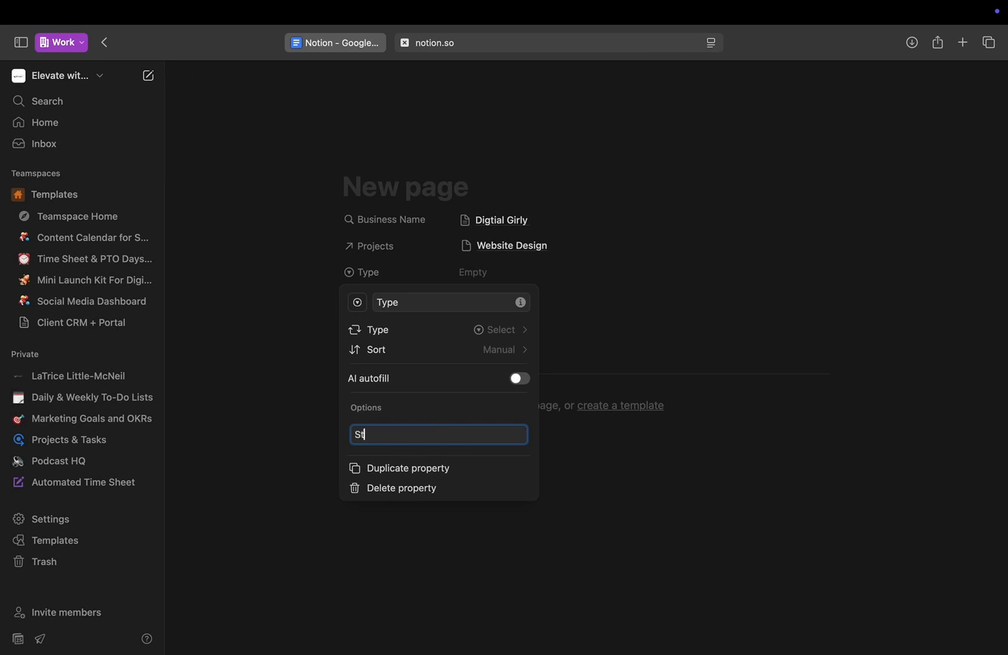
{"action": "type", "text": "rategy"}
{"action": "key", "text": "Return"}
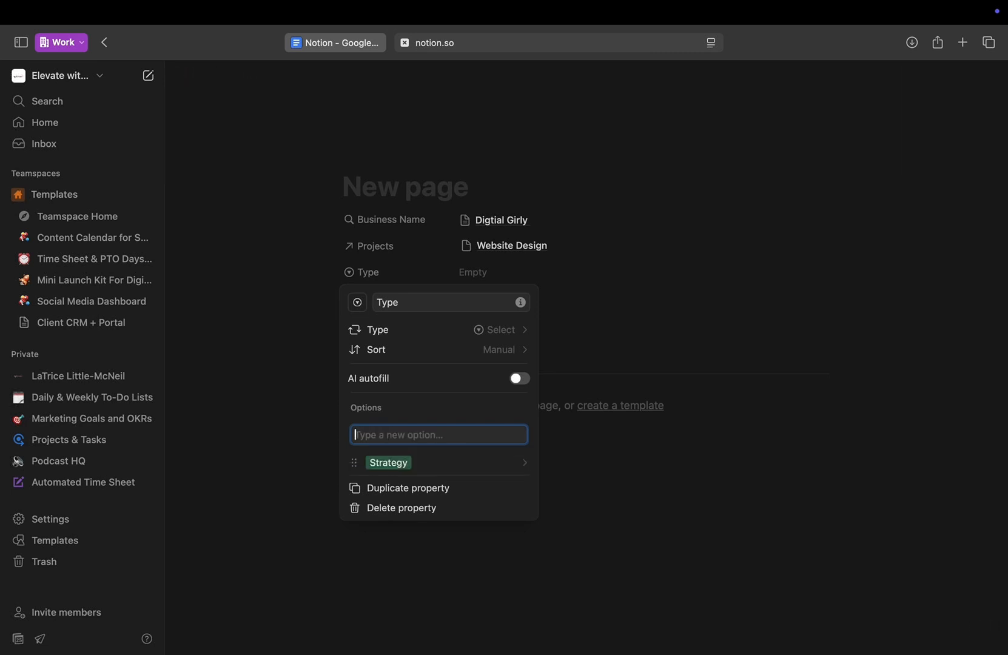
{"action": "type", "text": "Email"}
{"action": "key", "text": "Return"}
{"action": "type", "text": "Follow Up"}
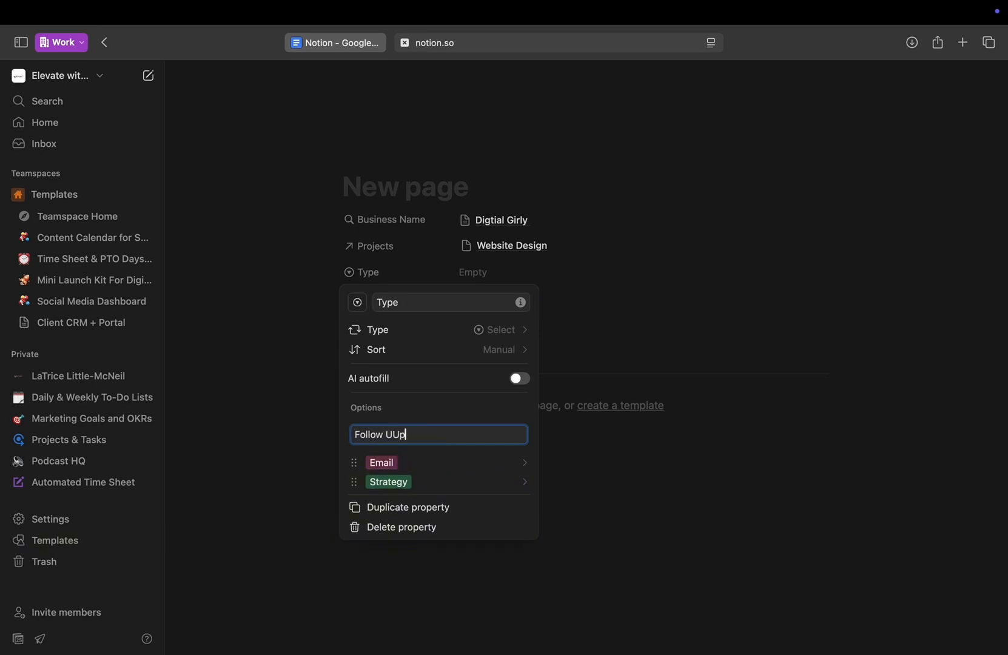
{"action": "key", "text": "Return"}
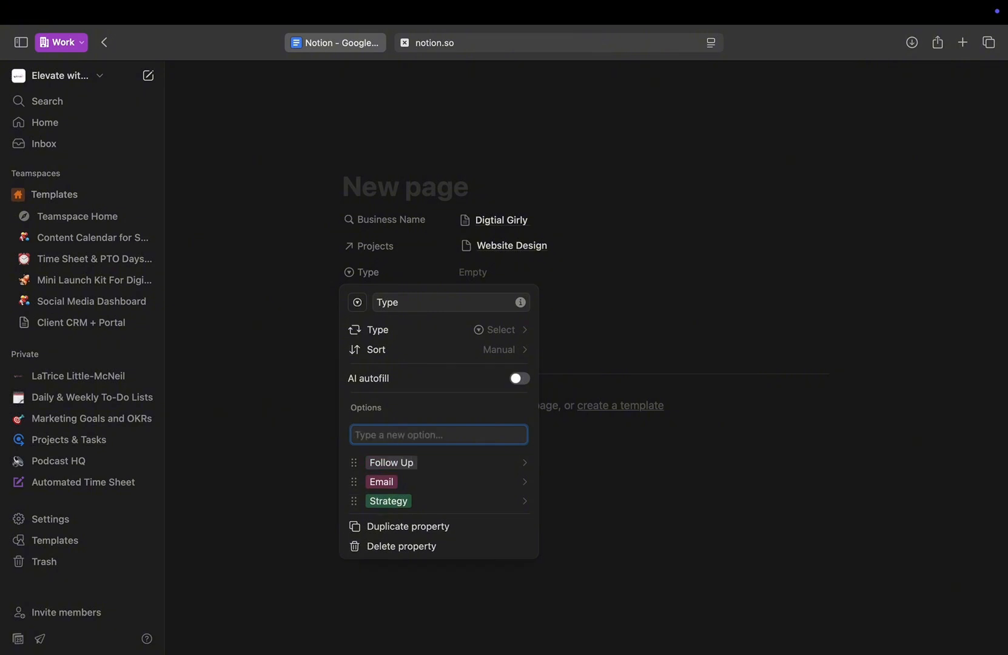
{"action": "type", "text": "Call"}
{"action": "key", "text": "Return"}
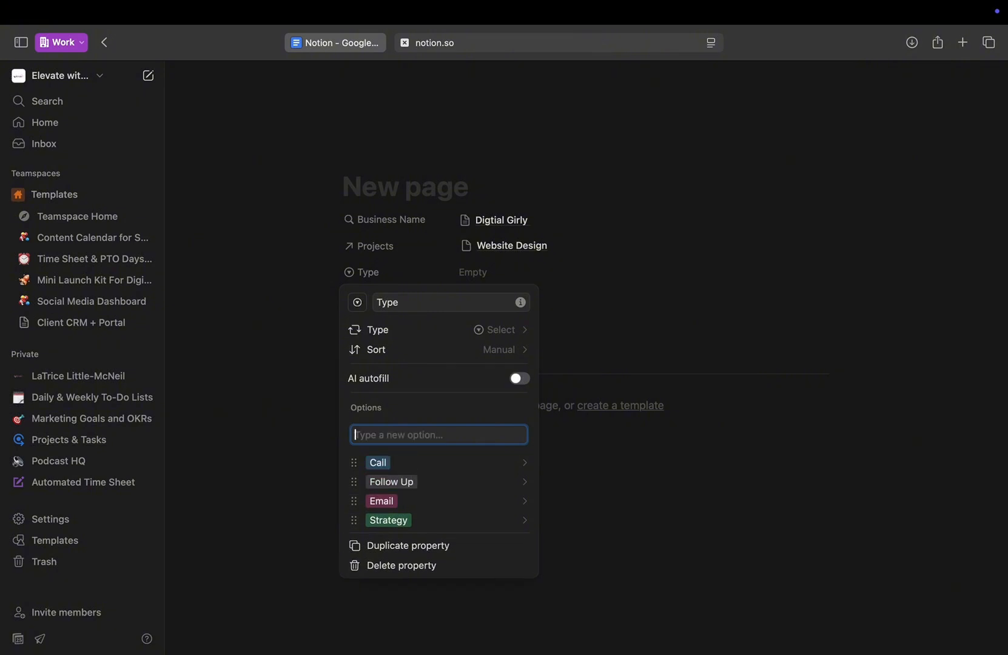
{"action": "left_click", "coordinate": [662, 347]}
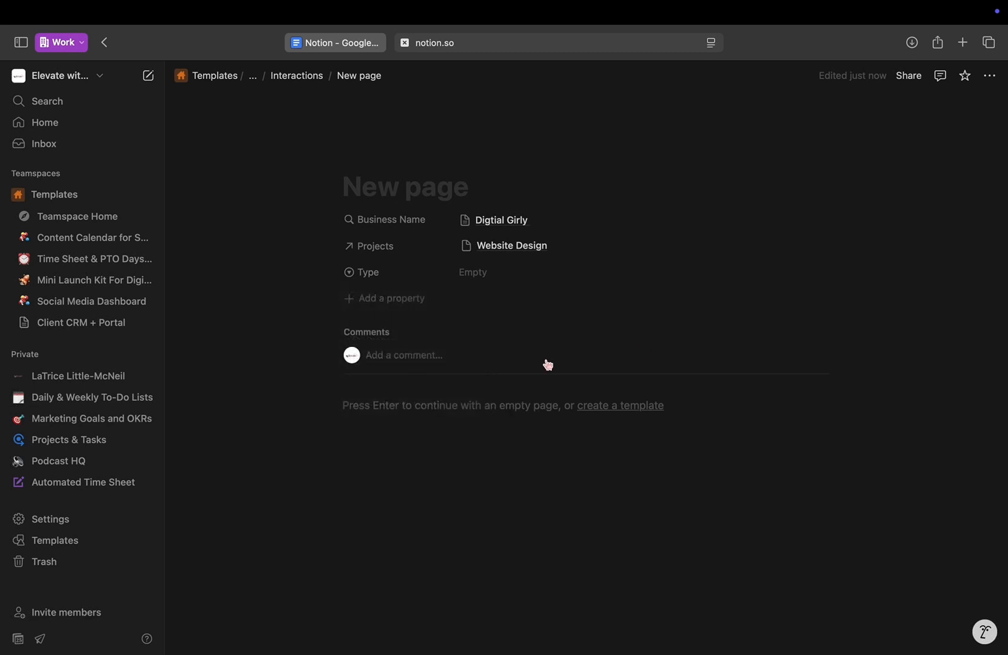
Add a date property named Date and reorder the properties as Business Name, Type, Date, Projects.
{"action": "left_click", "coordinate": [390, 300]}
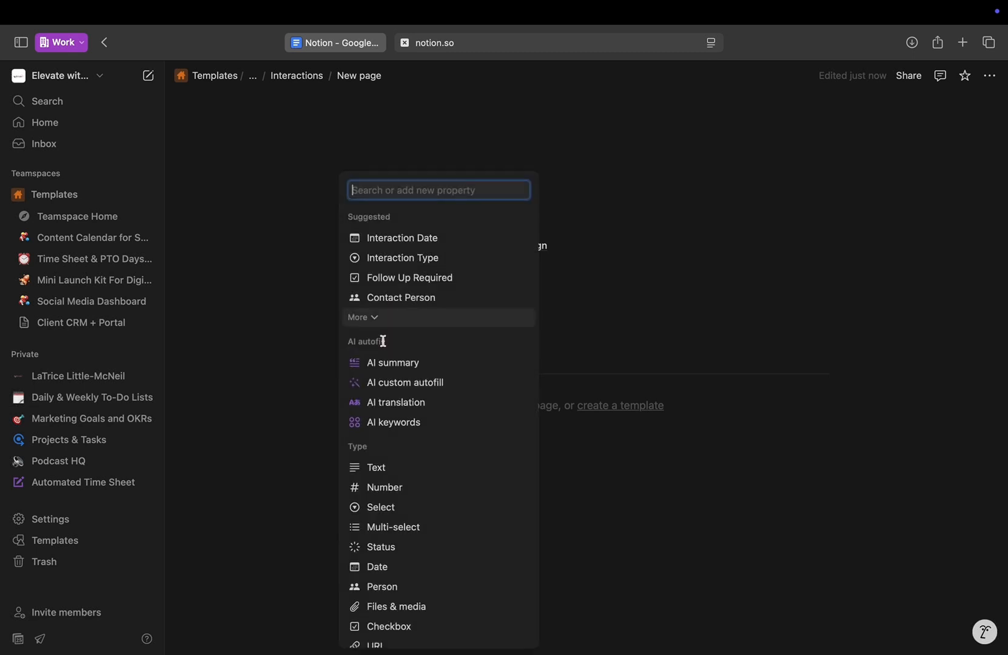
{"action": "left_click", "coordinate": [386, 567]}
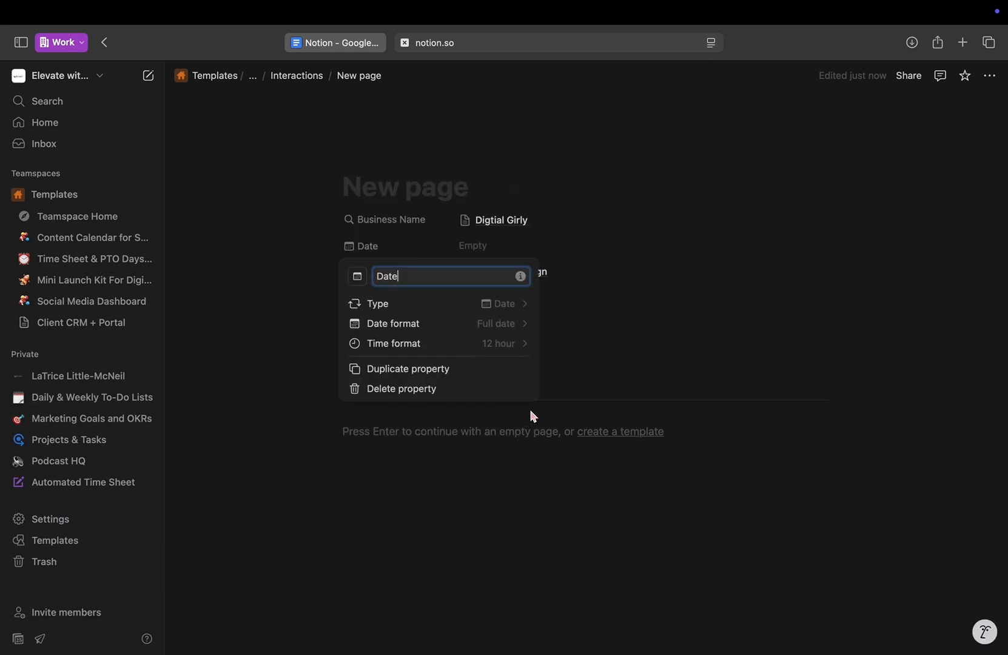
{"action": "left_click", "coordinate": [587, 389]}
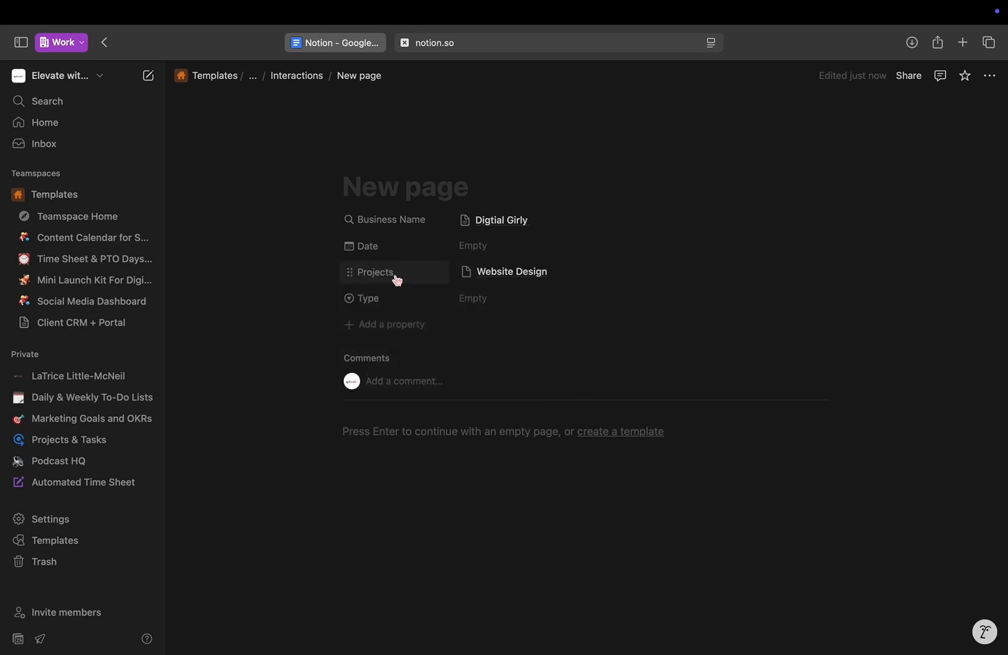
{"action": "left_click_drag", "start_coordinate": [395, 290], "coordinate": [392, 293]}
{"action": "left_click_drag", "start_coordinate": [378, 252], "coordinate": [379, 308]}
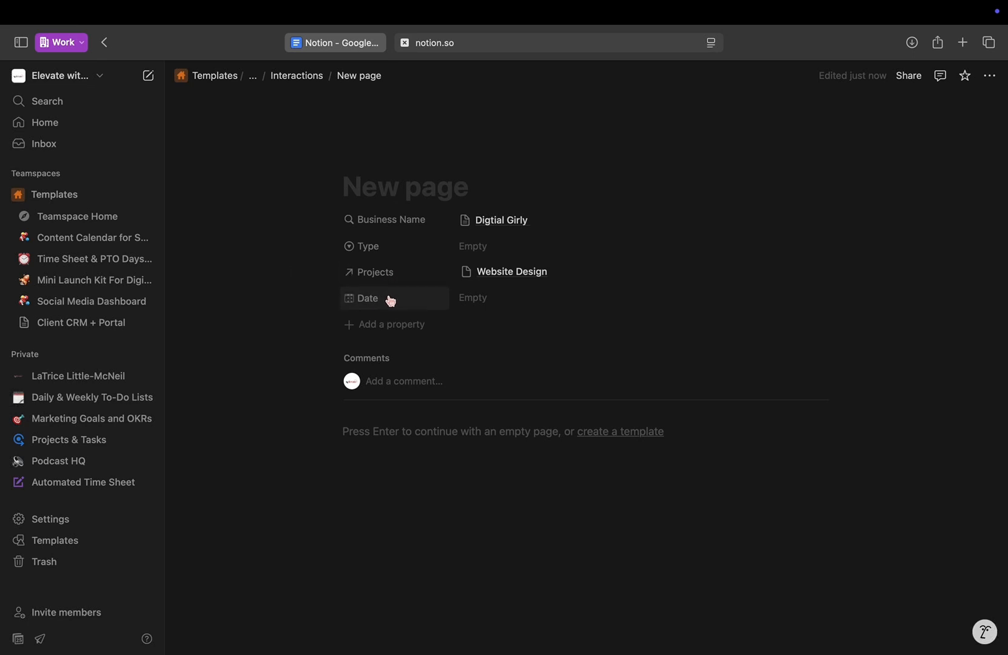
{"action": "left_click_drag", "start_coordinate": [385, 308], "coordinate": [387, 277]}
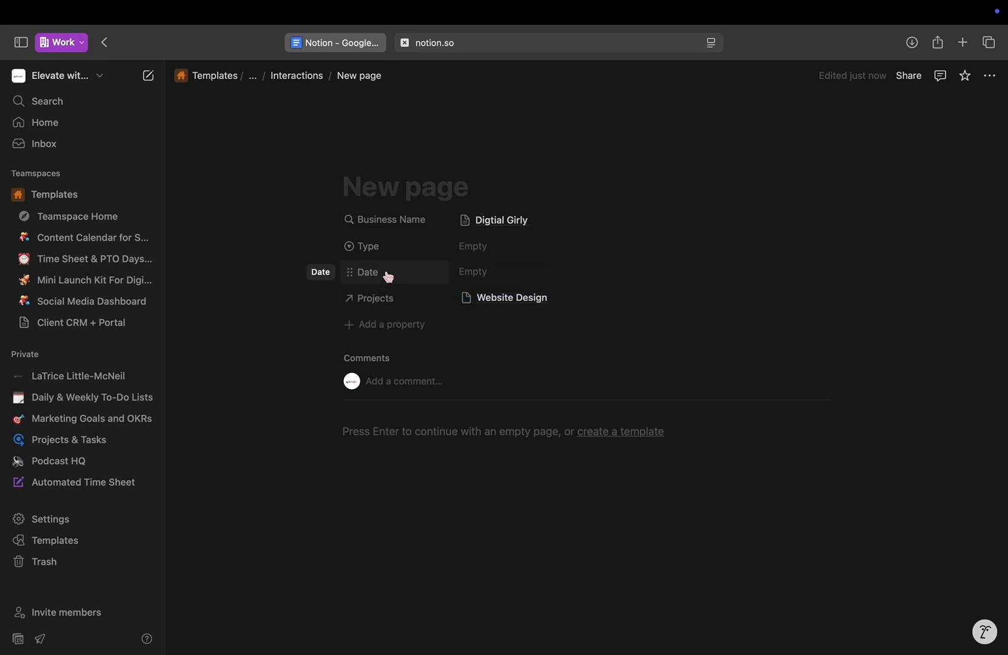
Add a text property named Summary to the Interactions page.
{"action": "left_click", "coordinate": [385, 328]}
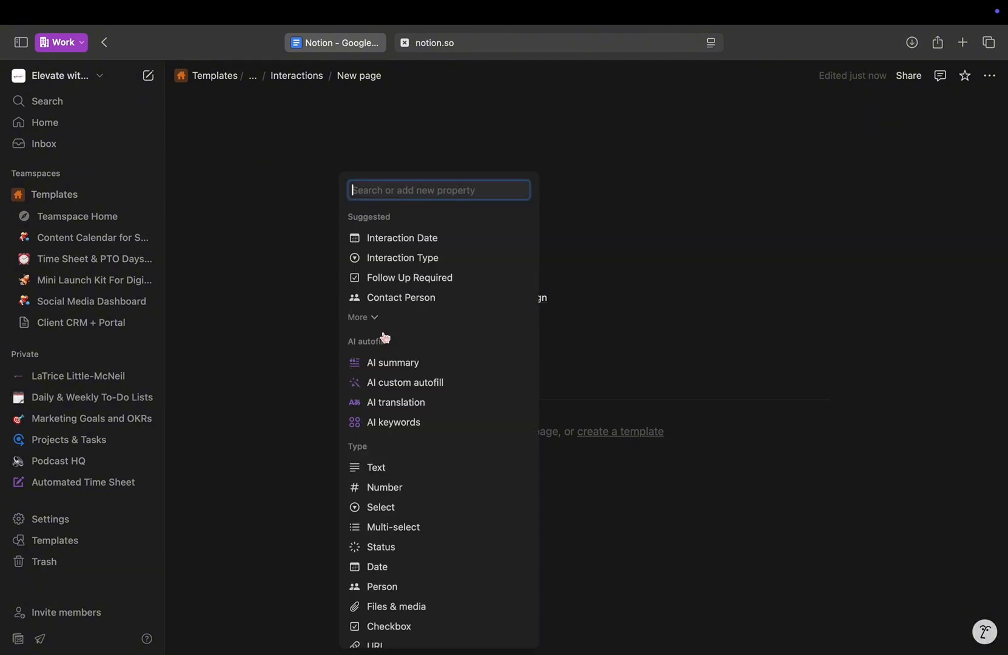
{"action": "left_click", "coordinate": [392, 468]}
{"action": "key", "text": "BackSpace"}
{"action": "key", "text": "BackSpace"}
{"action": "key", "text": "BackSpace"}
{"action": "key", "text": "BackSpace"}
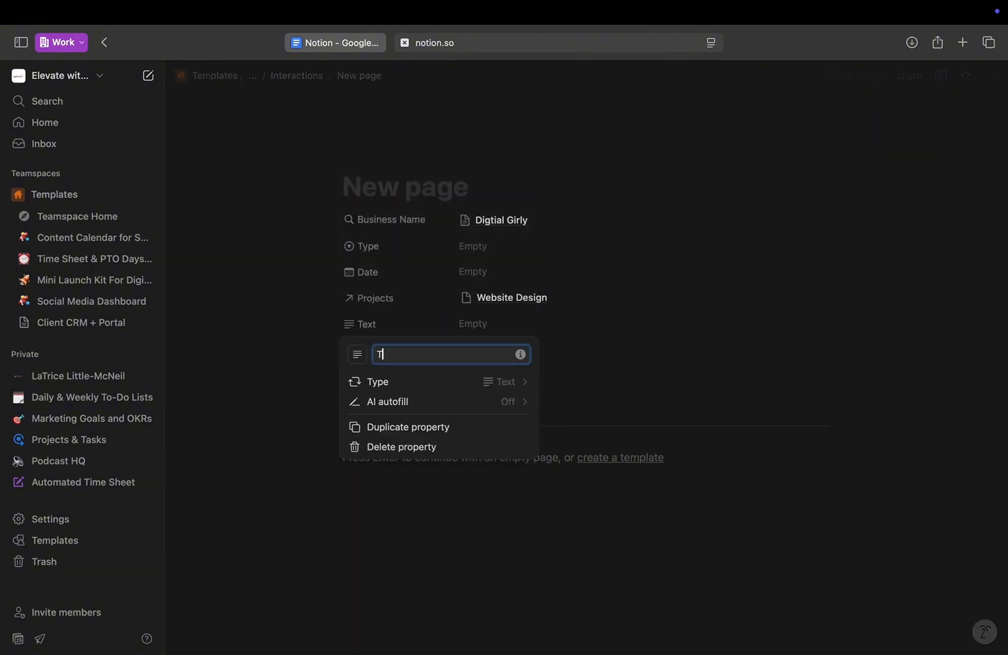
{"action": "type", "text": "Summary"}
{"action": "left_click", "coordinate": [683, 364]}
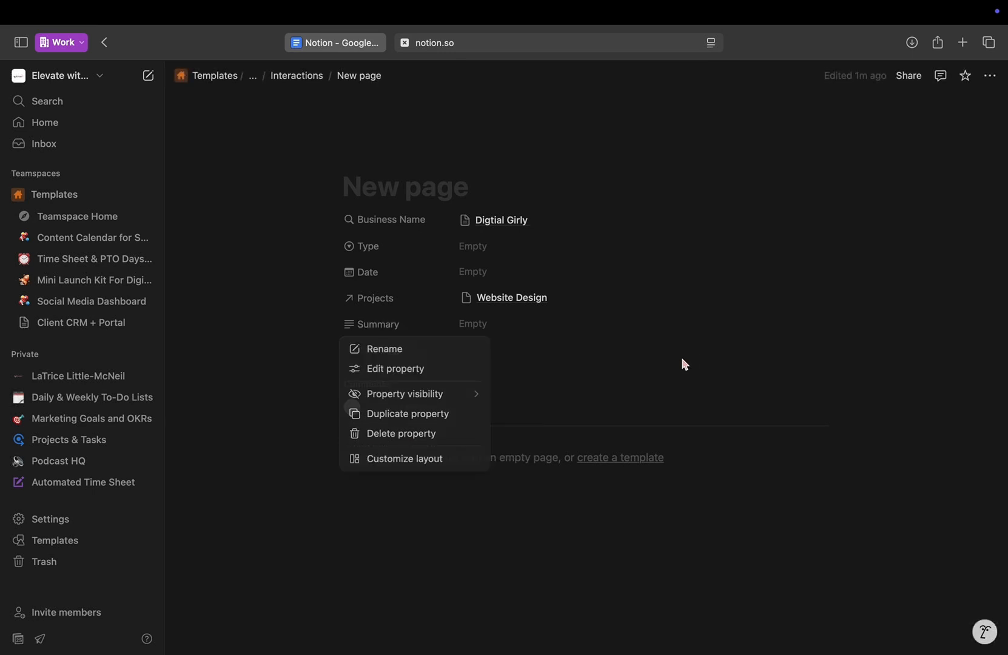
Set the interaction's Type to Call and its Date to May 26, 2025.
{"action": "left_click", "coordinate": [496, 255]}
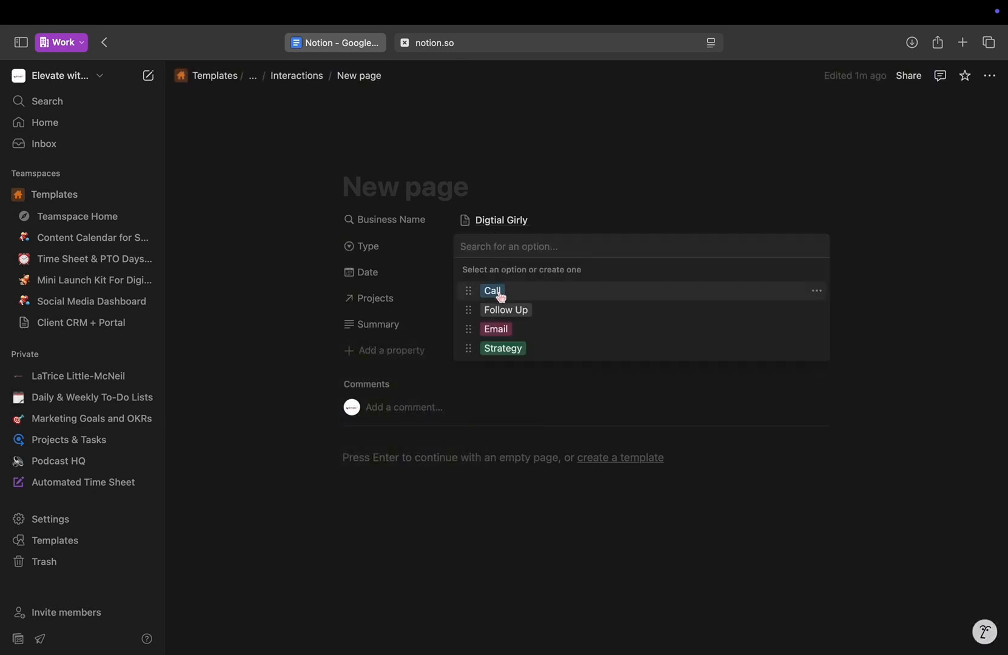
{"action": "left_click", "coordinate": [499, 291]}
{"action": "left_click", "coordinate": [499, 268]}
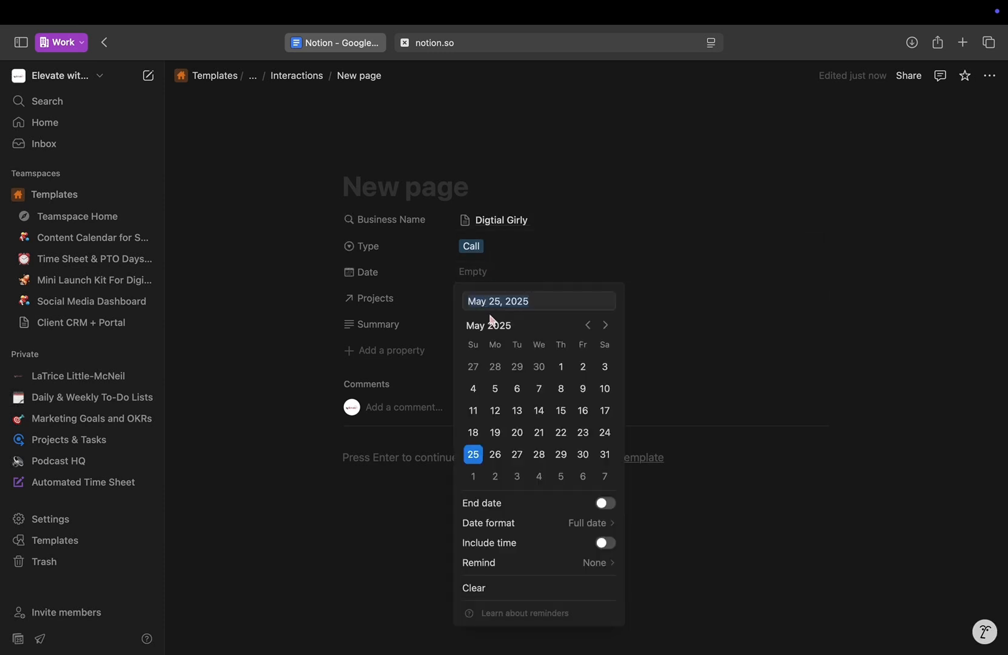
{"action": "left_click", "coordinate": [496, 456]}
{"action": "left_click", "coordinate": [608, 243]}
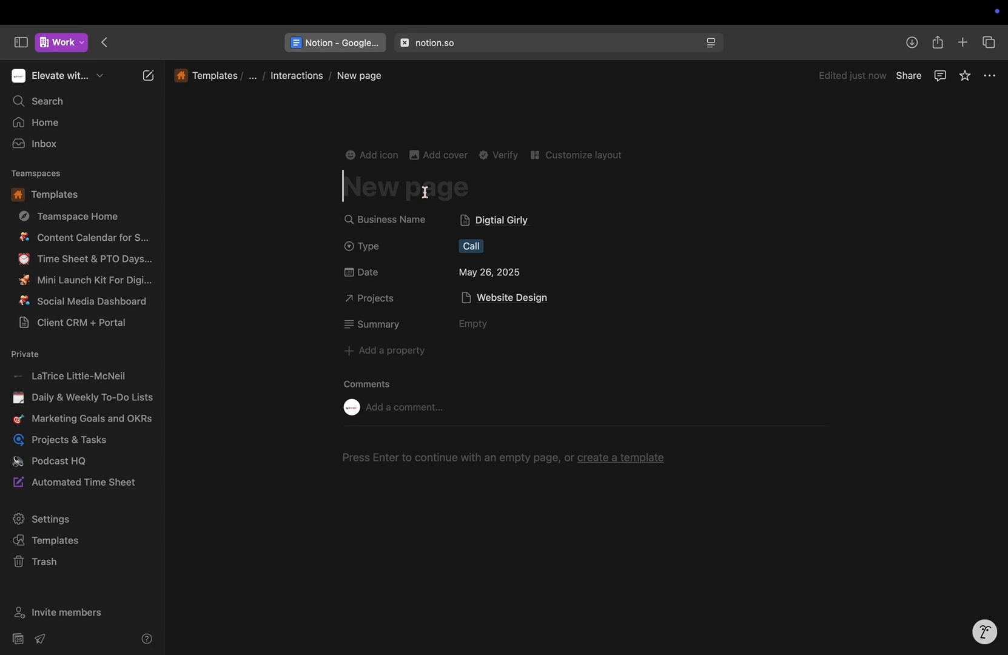
Title the interaction page "Strategy call for web design".
{"action": "type", "text": "Strategy c"}
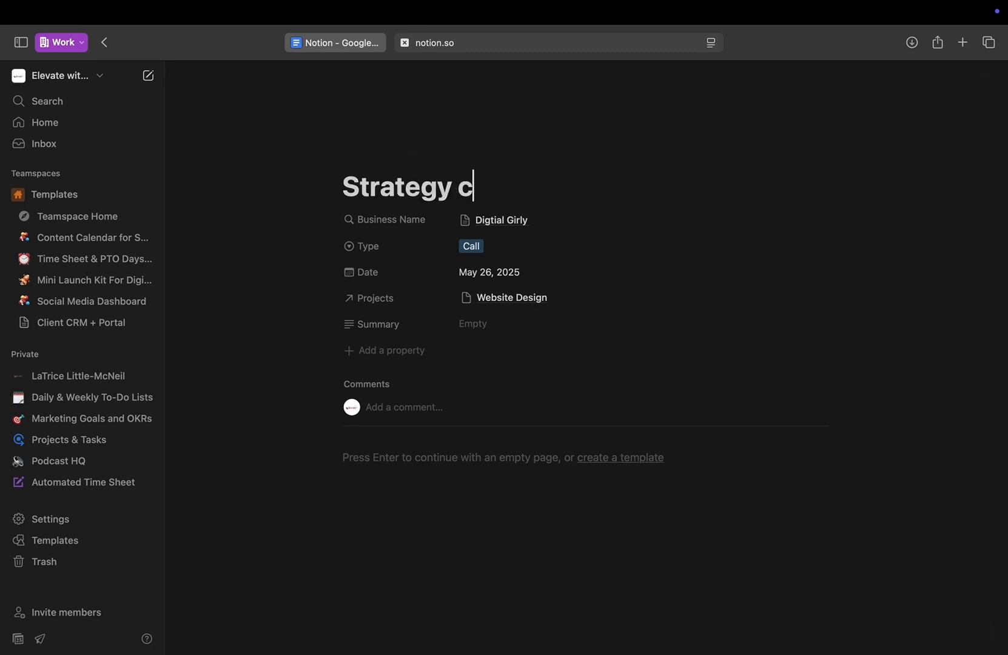
{"action": "type", "text": "all for web"}
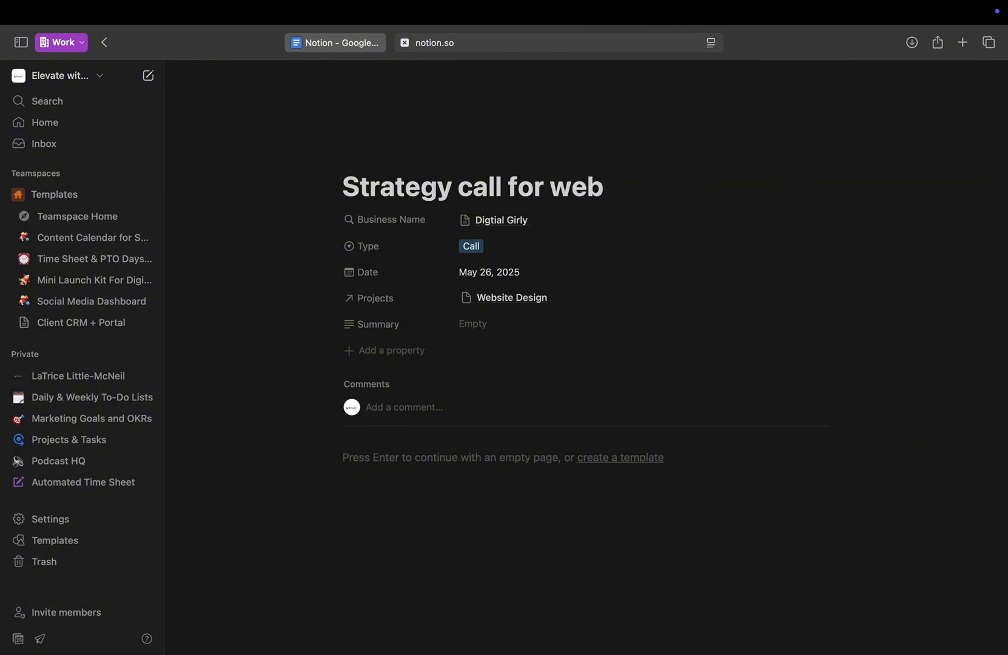
{"action": "type", "text": " design"}
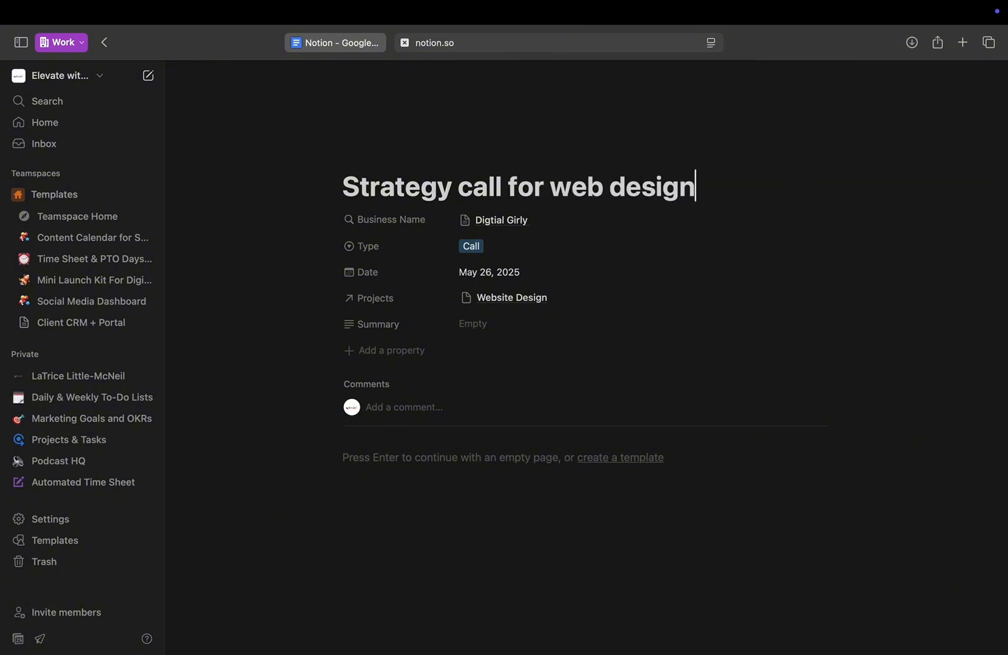
Return to the Client CRM + Portal page and open the Digtial Girly entry in the Client Overview Section database.
{"action": "left_click", "coordinate": [311, 75]}
{"action": "left_click", "coordinate": [316, 76]}
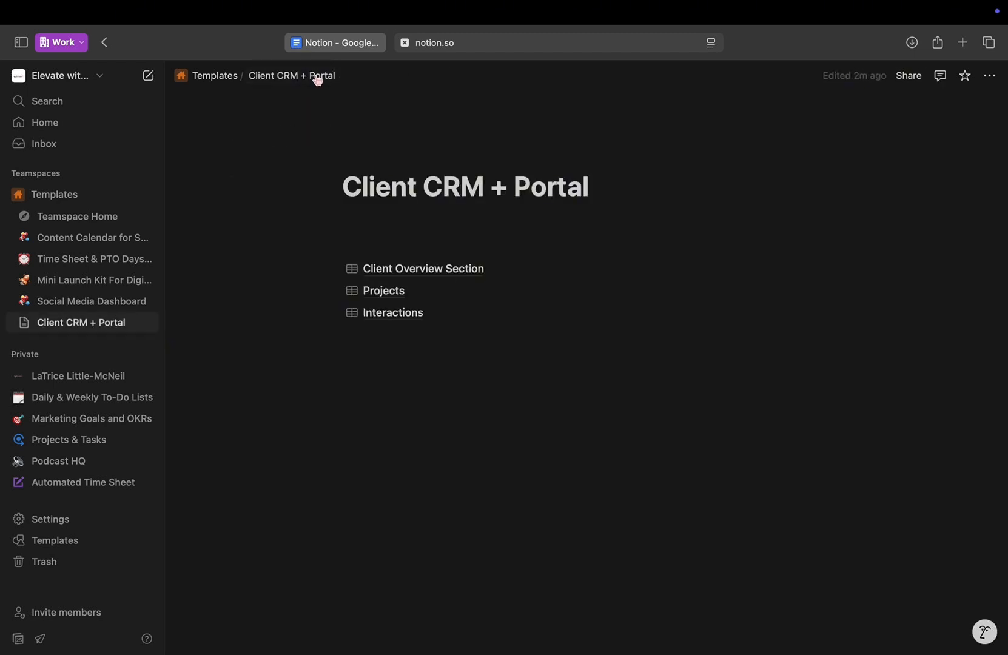
{"action": "left_click", "coordinate": [417, 269]}
{"action": "left_click", "coordinate": [375, 266]}
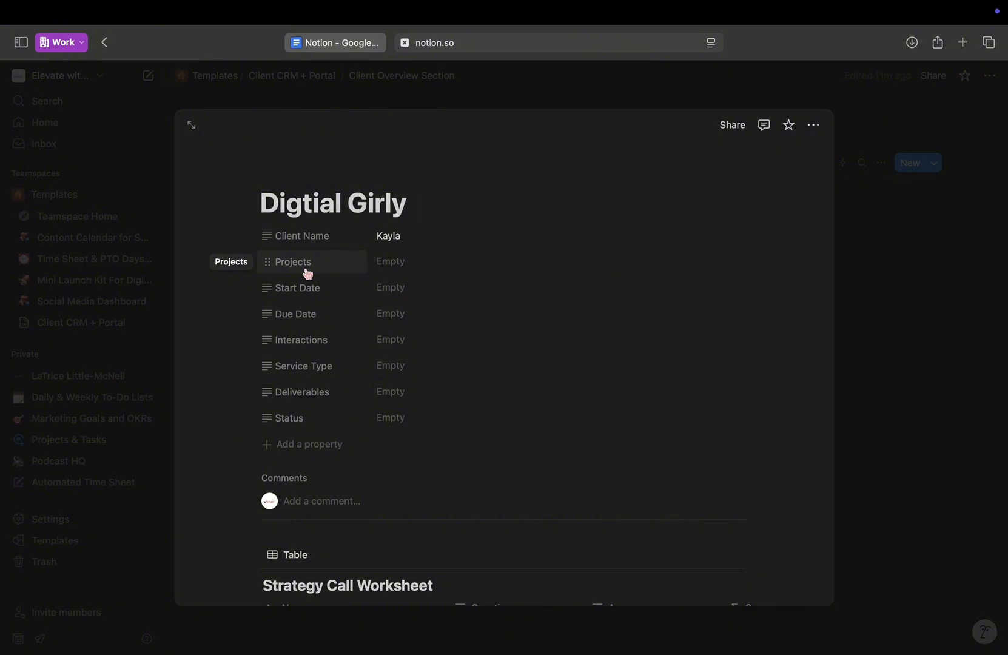
Change the Projects property to a Relation linked to the Client CRM + Portal's Projects database.
{"action": "left_click", "coordinate": [308, 272]}
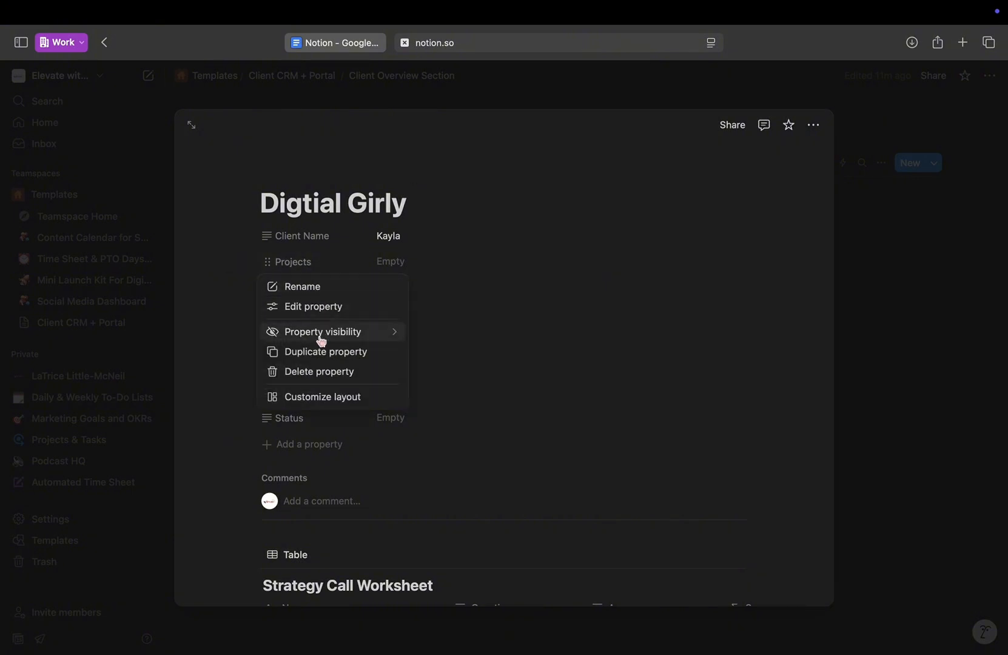
{"action": "left_click", "coordinate": [321, 316]}
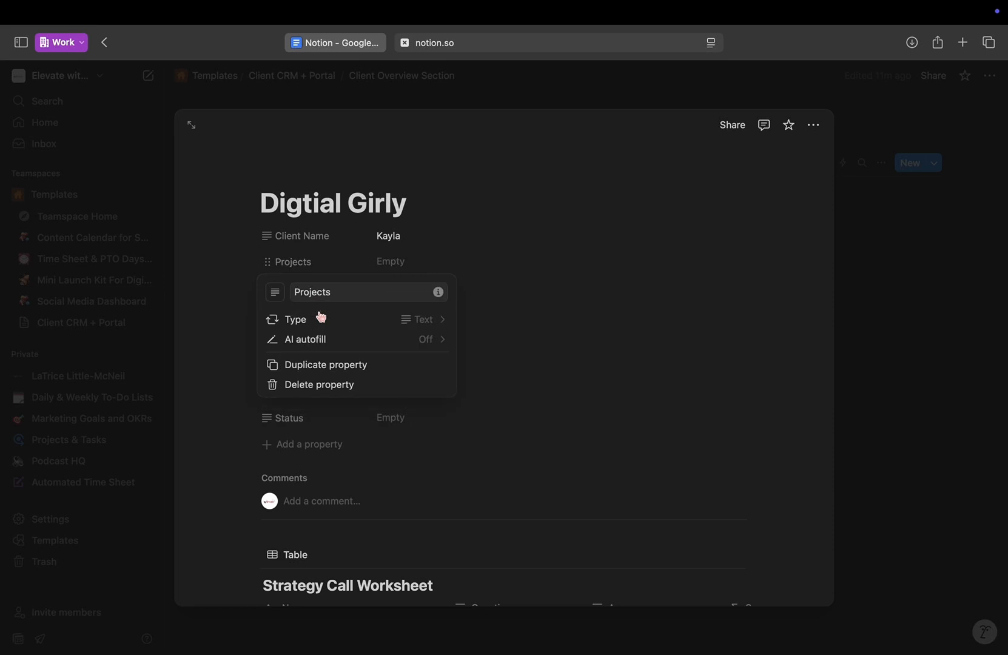
{"action": "left_click", "coordinate": [342, 327]}
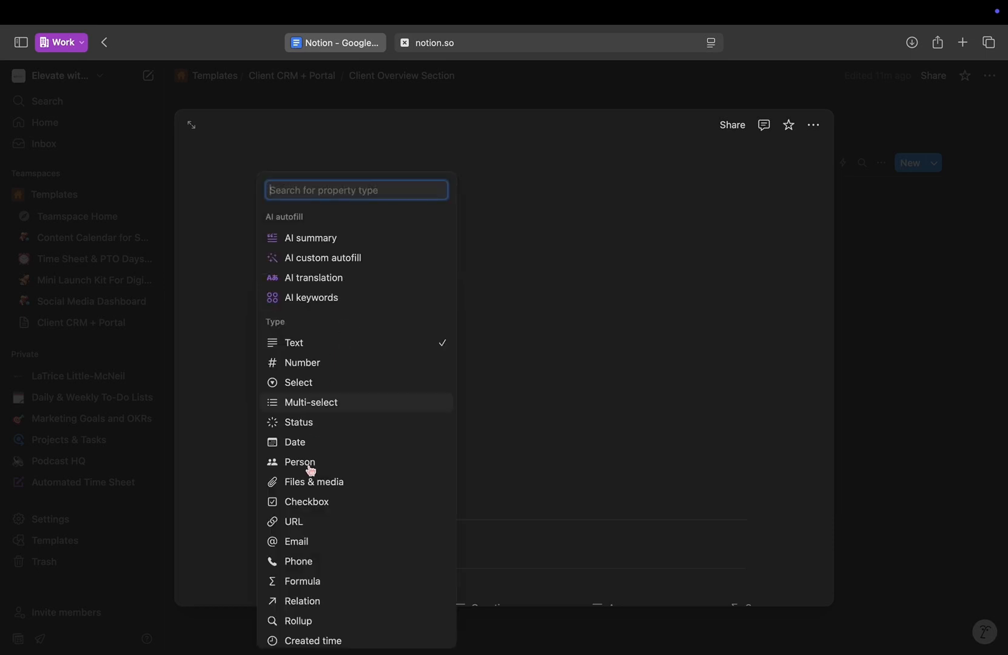
{"action": "scroll", "coordinate": [310, 473], "scroll_direction": "down", "scroll_amount": 1}
{"action": "left_click", "coordinate": [311, 562]}
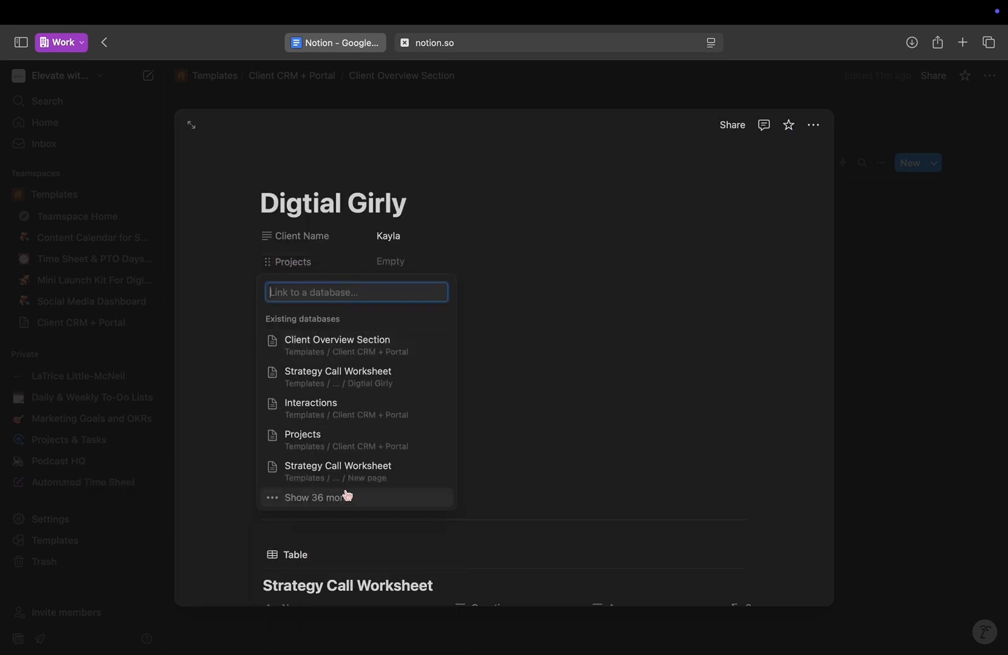
{"action": "left_click", "coordinate": [350, 449]}
{"action": "left_click", "coordinate": [346, 385]}
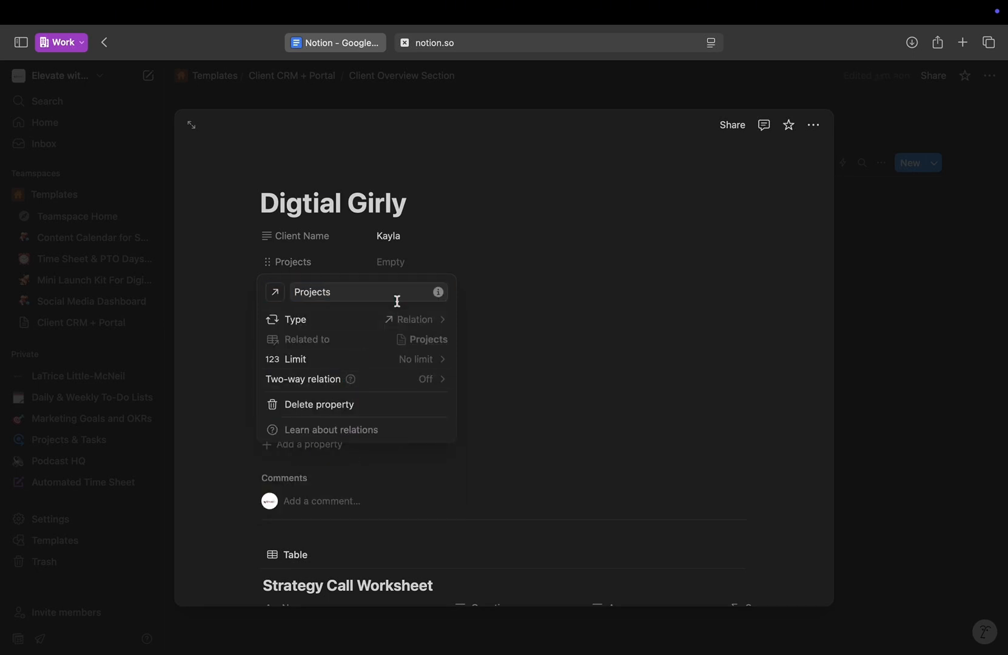
{"action": "left_click", "coordinate": [466, 263]}
Link the Website Design project in the Digtial Girly entry's Projects property.
{"action": "left_click", "coordinate": [403, 261]}
{"action": "left_click", "coordinate": [434, 311]}
{"action": "left_click", "coordinate": [466, 212]}
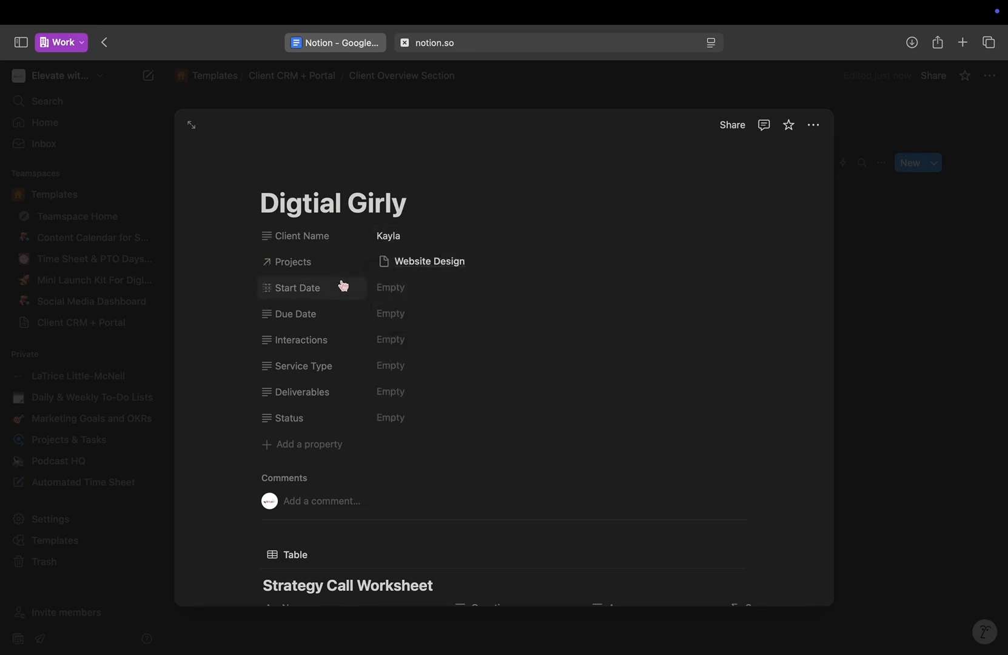
Change the Start Date property to a Rollup of the Start Date from the Projects relation.
{"action": "left_click", "coordinate": [312, 296]}
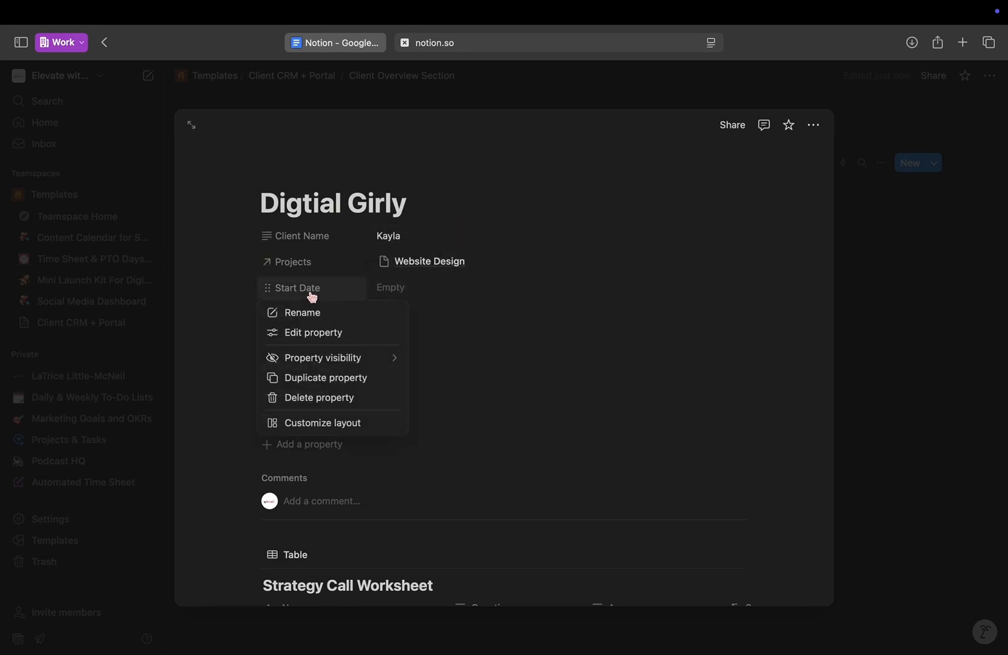
{"action": "left_click", "coordinate": [317, 334]}
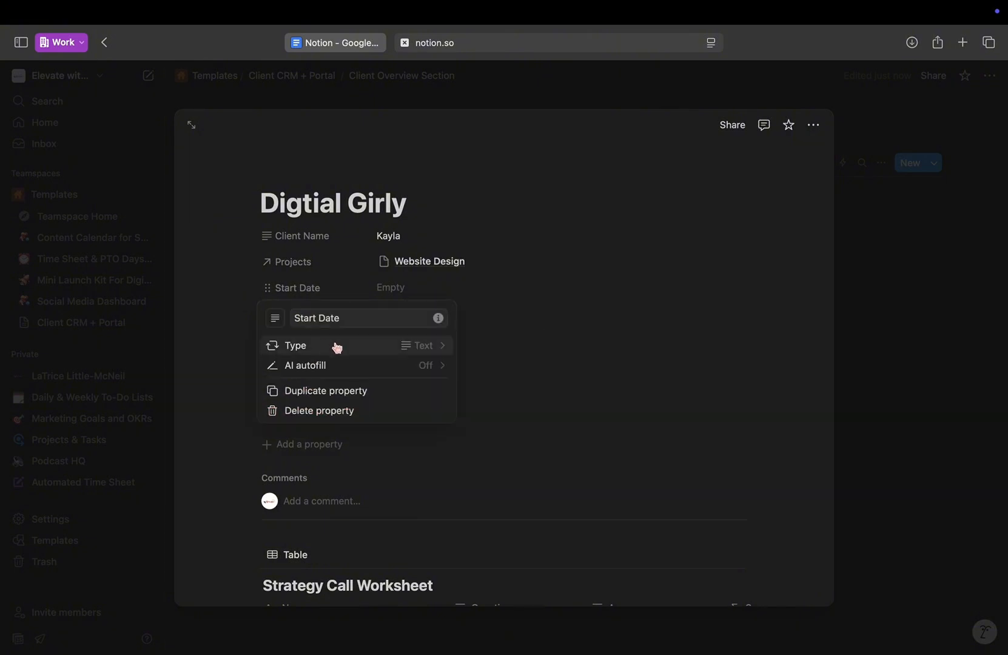
{"action": "left_click", "coordinate": [334, 345]}
{"action": "scroll", "coordinate": [338, 425], "scroll_direction": "down", "scroll_amount": 4}
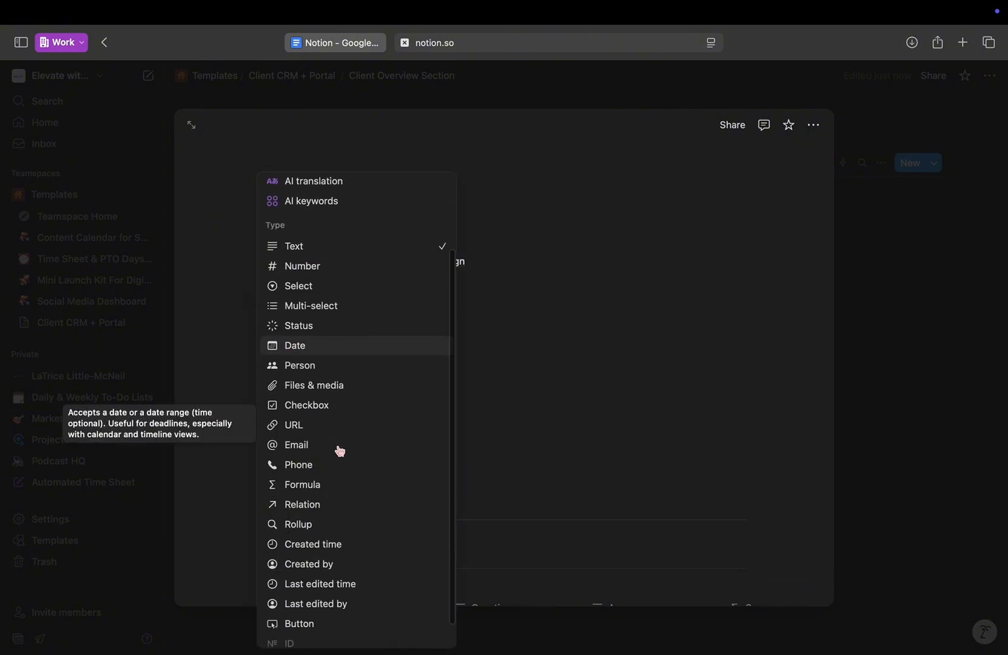
{"action": "left_click", "coordinate": [299, 513]}
{"action": "left_click", "coordinate": [359, 370]}
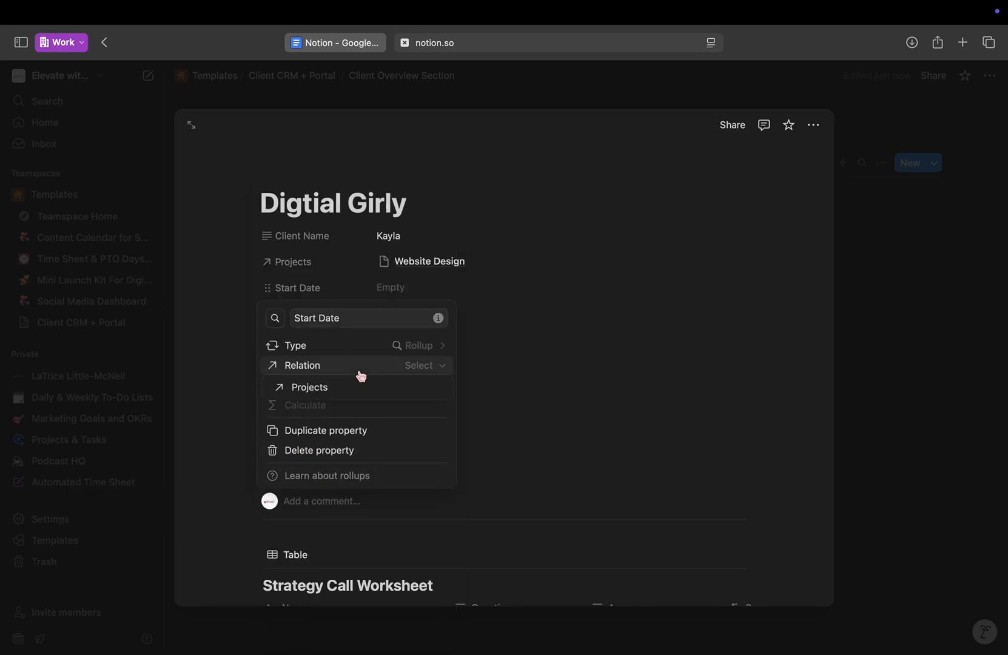
{"action": "left_click", "coordinate": [346, 393]}
{"action": "left_click", "coordinate": [368, 392]}
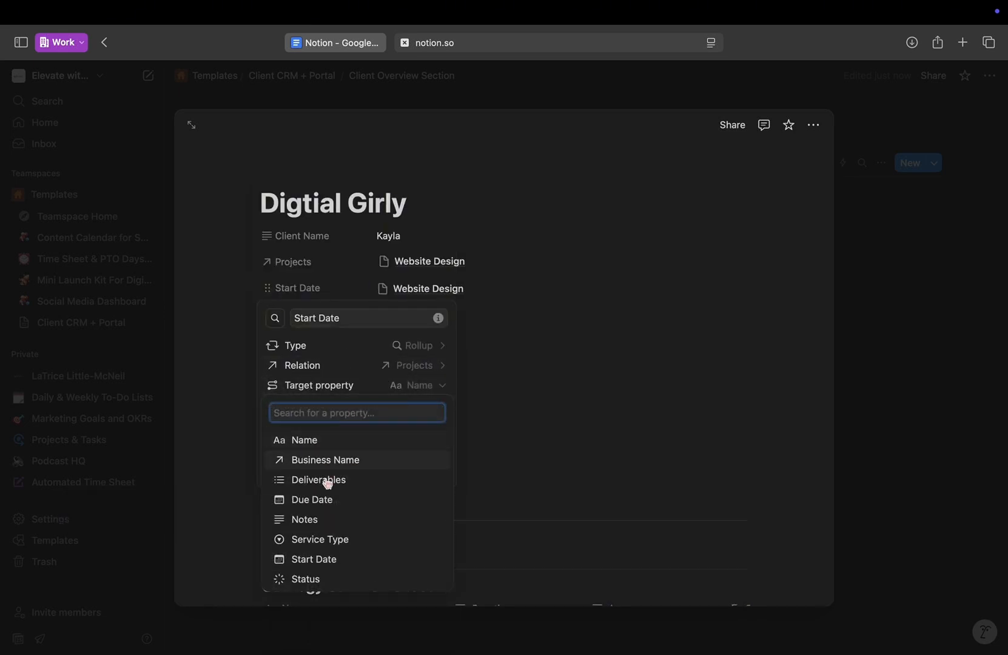
{"action": "left_click", "coordinate": [320, 557]}
{"action": "key", "text": "Escape"}
{"action": "key", "text": "Escape"}
Convert the Due Date property to a Rollup that pulls Due Date through the Projects relation.
{"action": "left_click", "coordinate": [310, 314]}
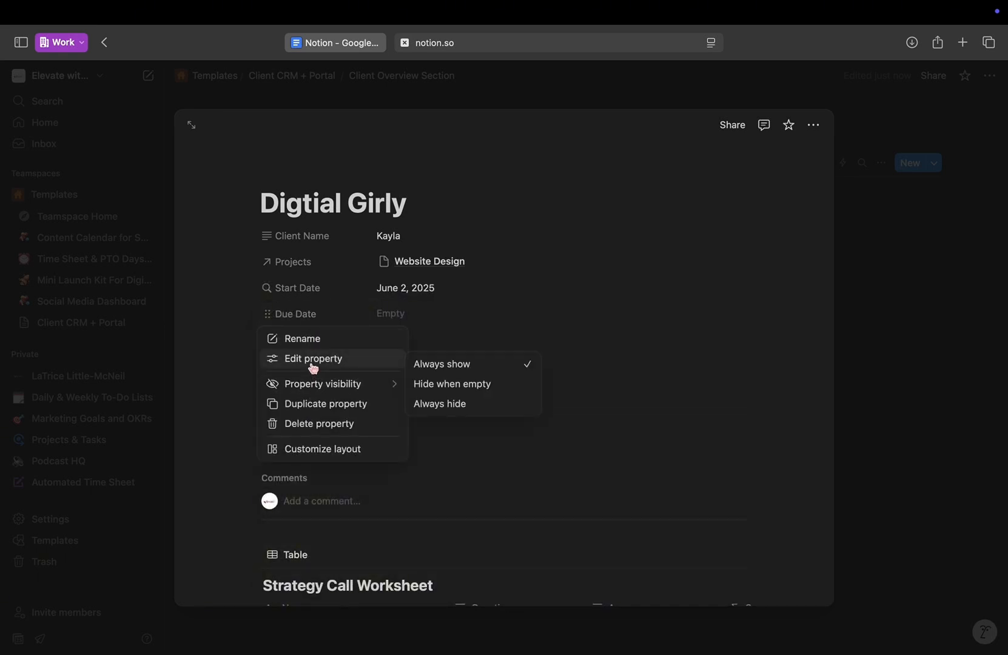
{"action": "left_click", "coordinate": [312, 359]}
{"action": "left_click", "coordinate": [328, 372]}
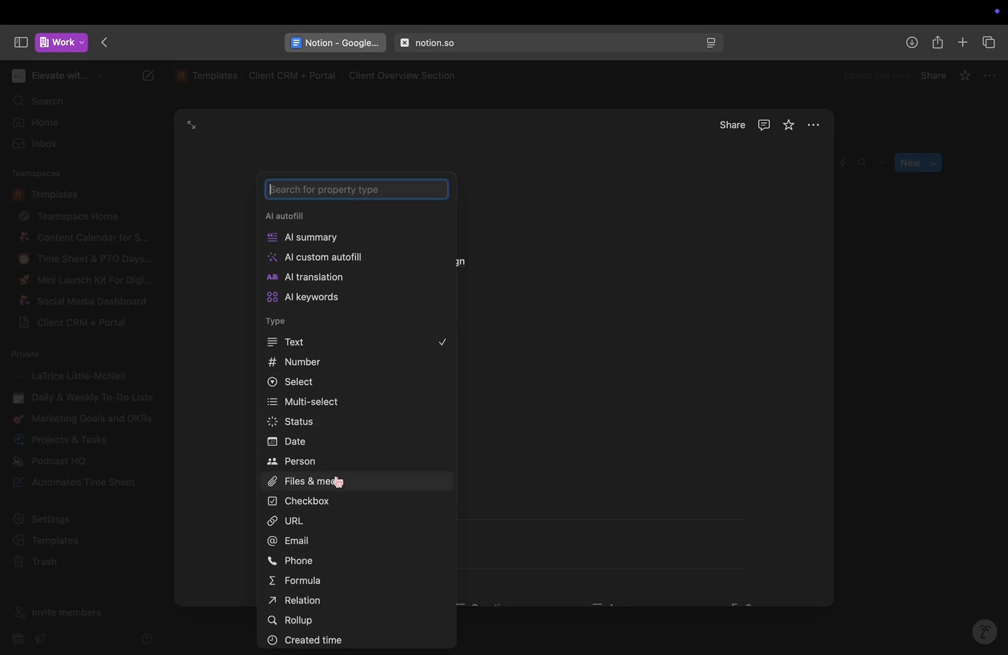
{"action": "scroll", "coordinate": [328, 503], "scroll_direction": "down", "scroll_amount": 2}
{"action": "left_click", "coordinate": [320, 552]}
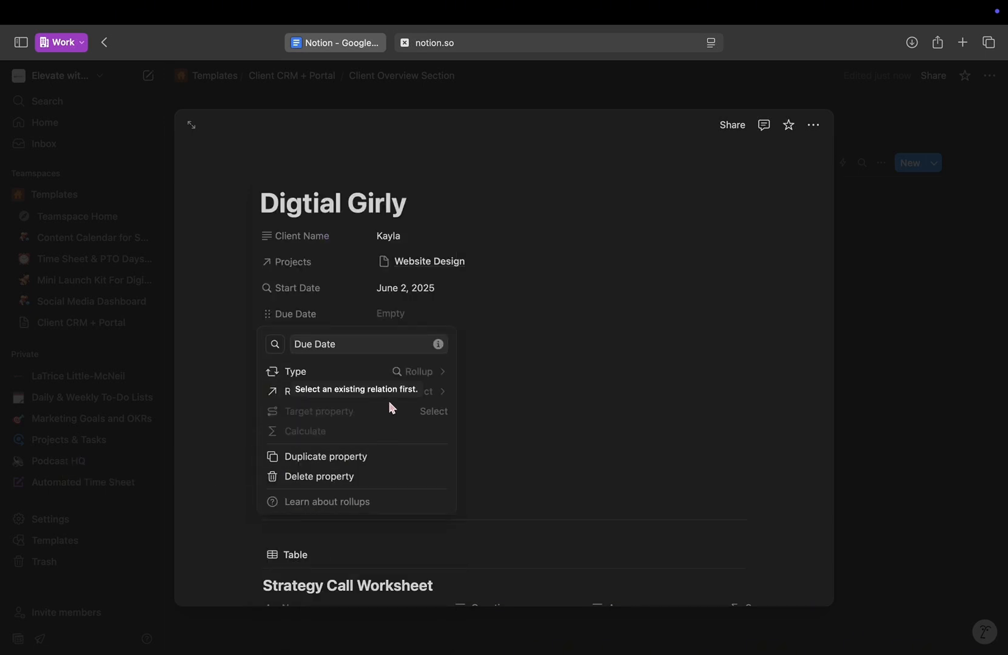
{"action": "left_click", "coordinate": [389, 395]}
{"action": "left_click", "coordinate": [367, 417]}
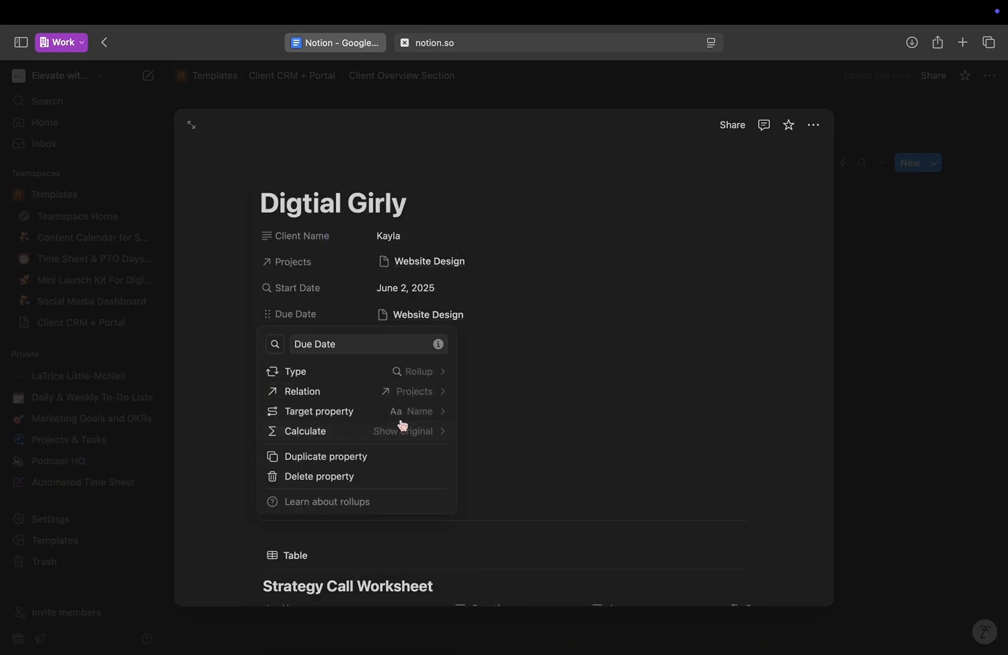
{"action": "left_click", "coordinate": [401, 413]}
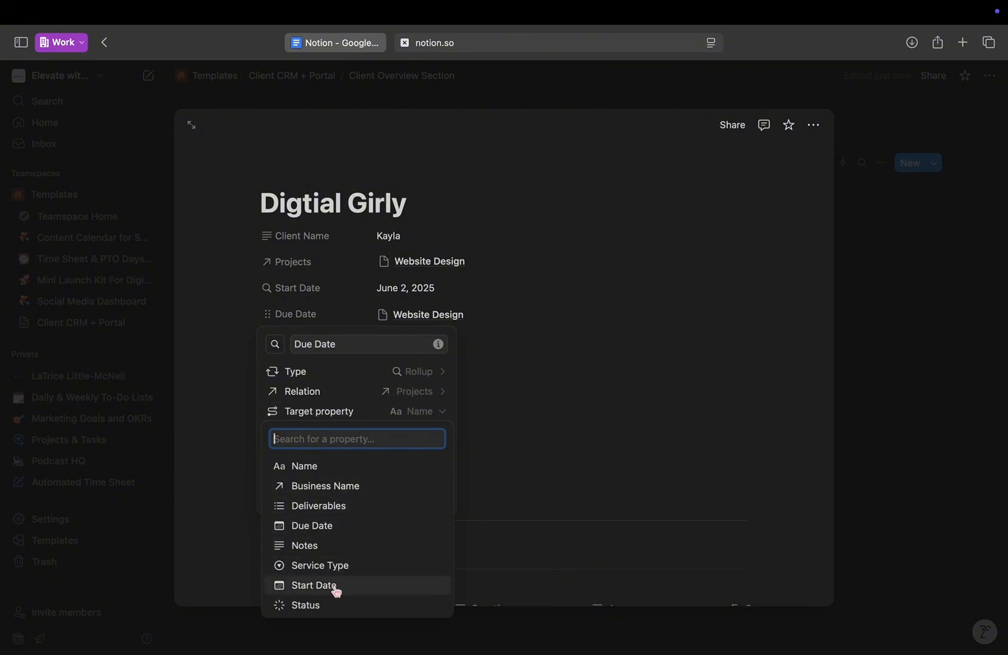
{"action": "left_click", "coordinate": [326, 525]}
{"action": "key", "text": "Escape"}
{"action": "key", "text": "Escape"}
Change the Interactions property to a Relation linked to the Client CRM + Portal's Interactions database.
{"action": "left_click", "coordinate": [320, 347]}
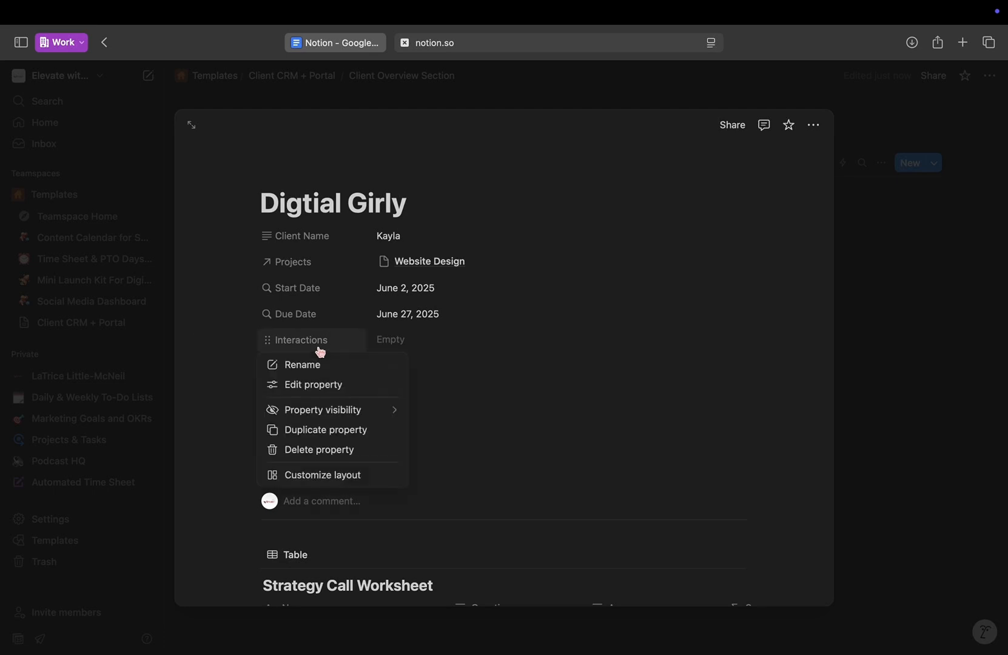
{"action": "left_click", "coordinate": [325, 383]}
{"action": "left_click", "coordinate": [331, 397]}
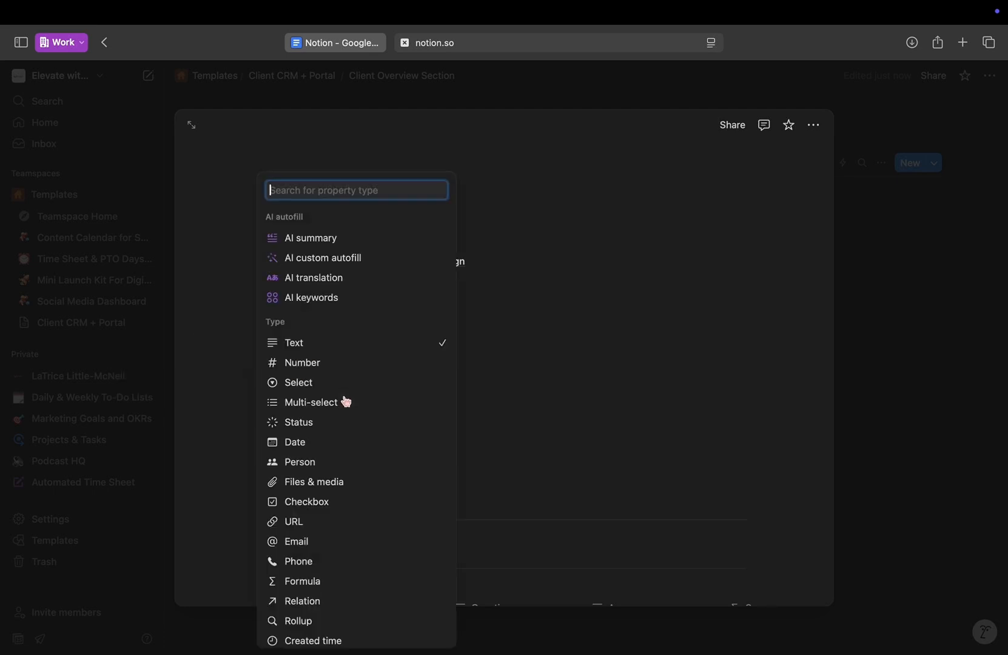
{"action": "left_click", "coordinate": [326, 600]}
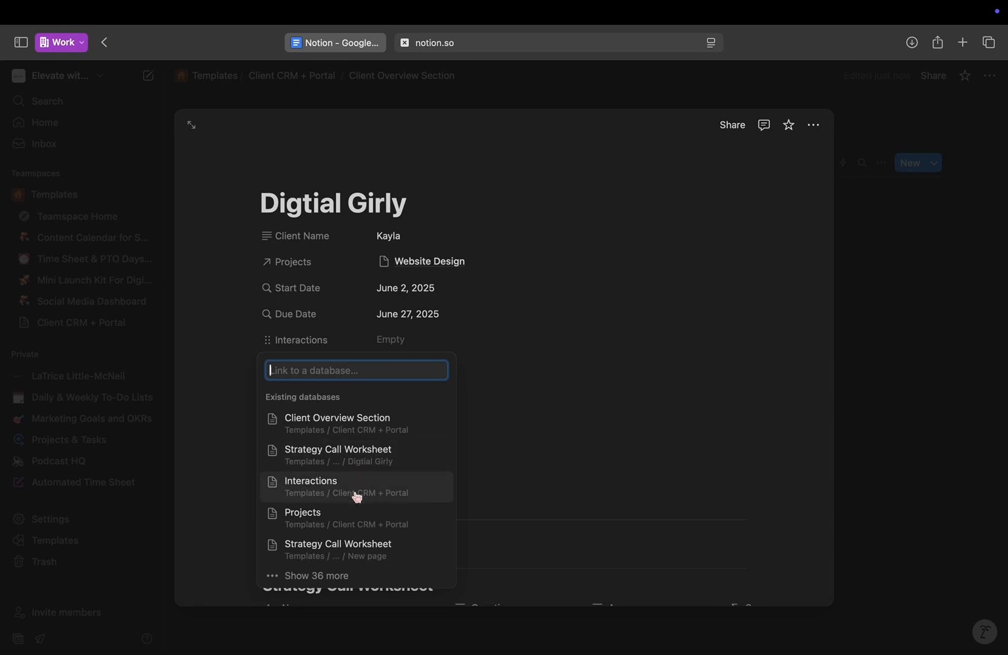
{"action": "left_click", "coordinate": [356, 493]}
{"action": "left_click", "coordinate": [414, 462]}
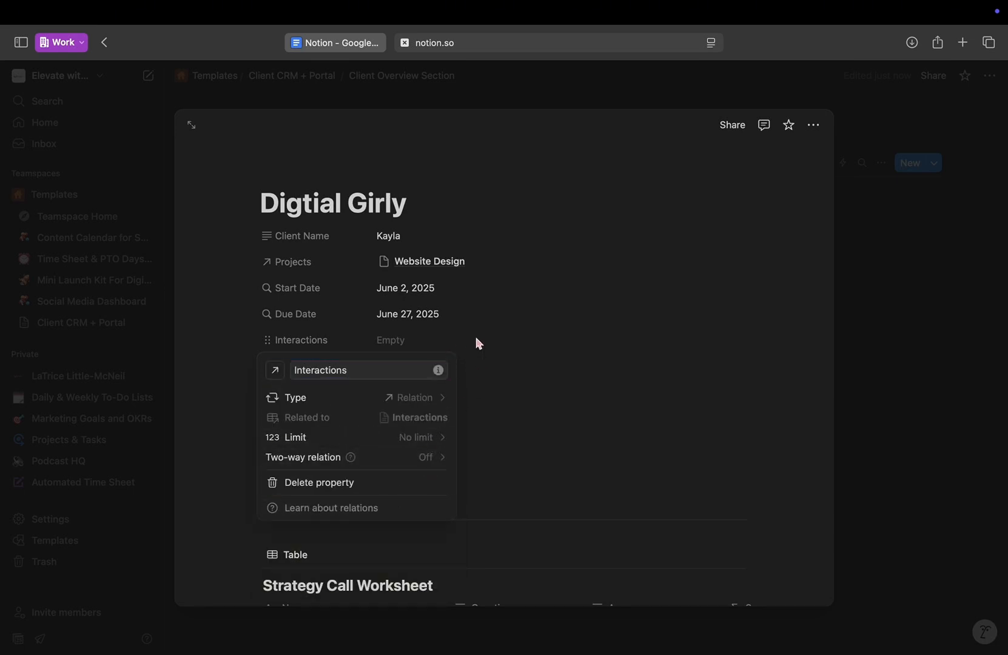
{"action": "left_click", "coordinate": [490, 344]}
Link the "Strategy call for web design" page in the entry's Interactions property.
{"action": "left_click", "coordinate": [397, 340]}
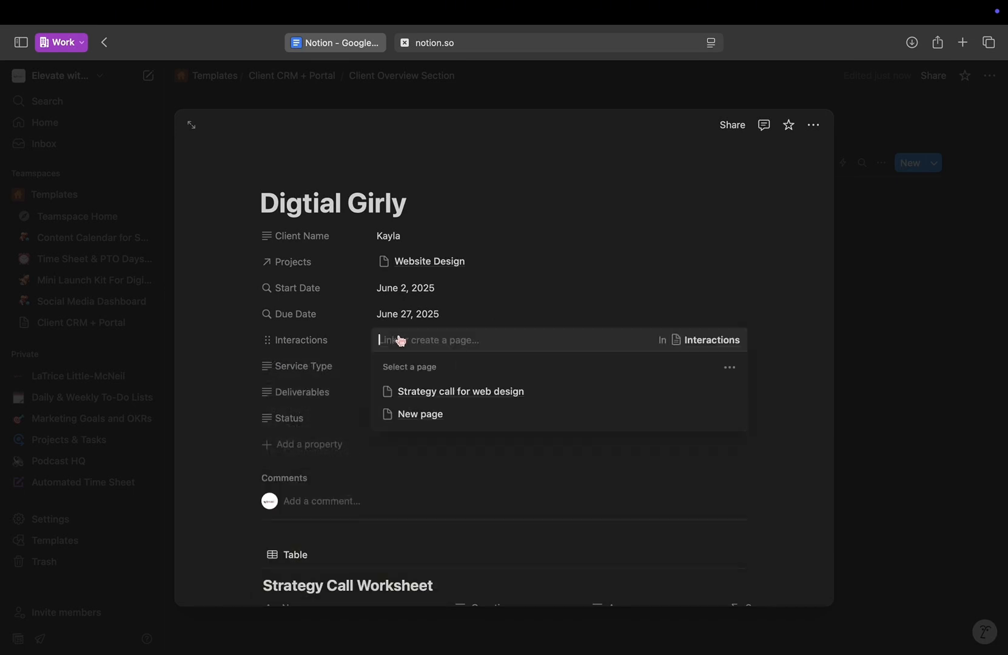
{"action": "left_click", "coordinate": [426, 400]}
{"action": "key", "text": "Escape"}
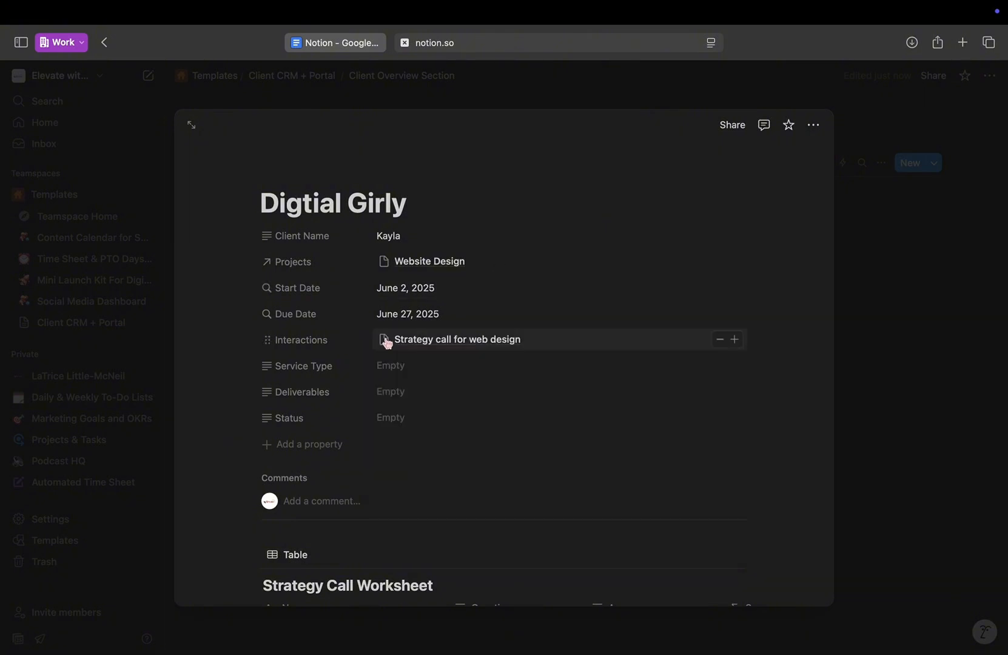
Set the Service Type property as a Rollup using the Projects relation with Service Type as its target property.
{"action": "left_click", "coordinate": [325, 366]}
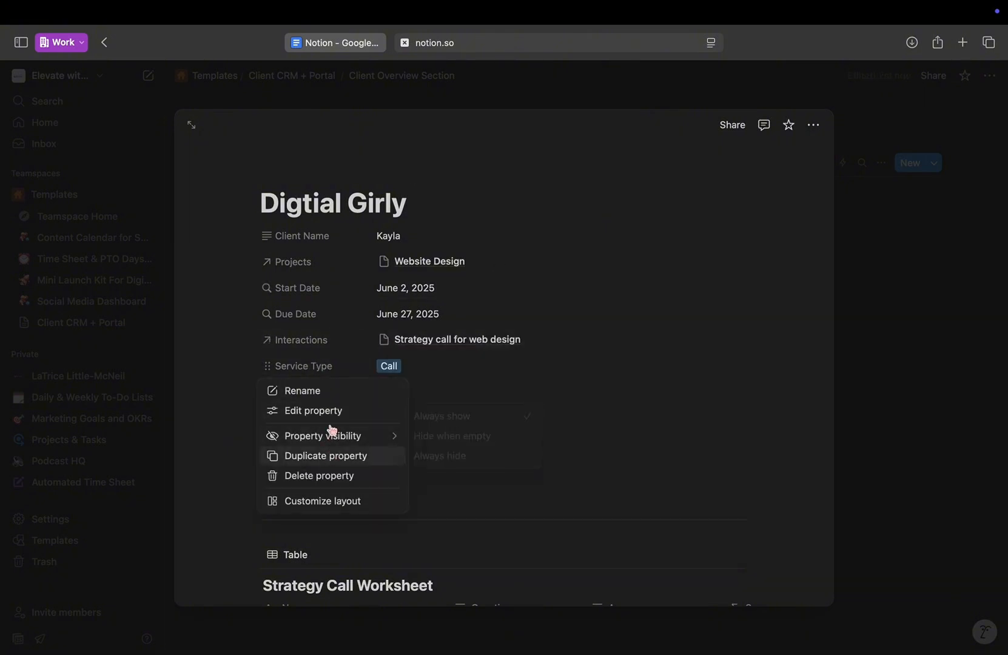
{"action": "left_click", "coordinate": [324, 411]}
{"action": "left_click", "coordinate": [388, 448]}
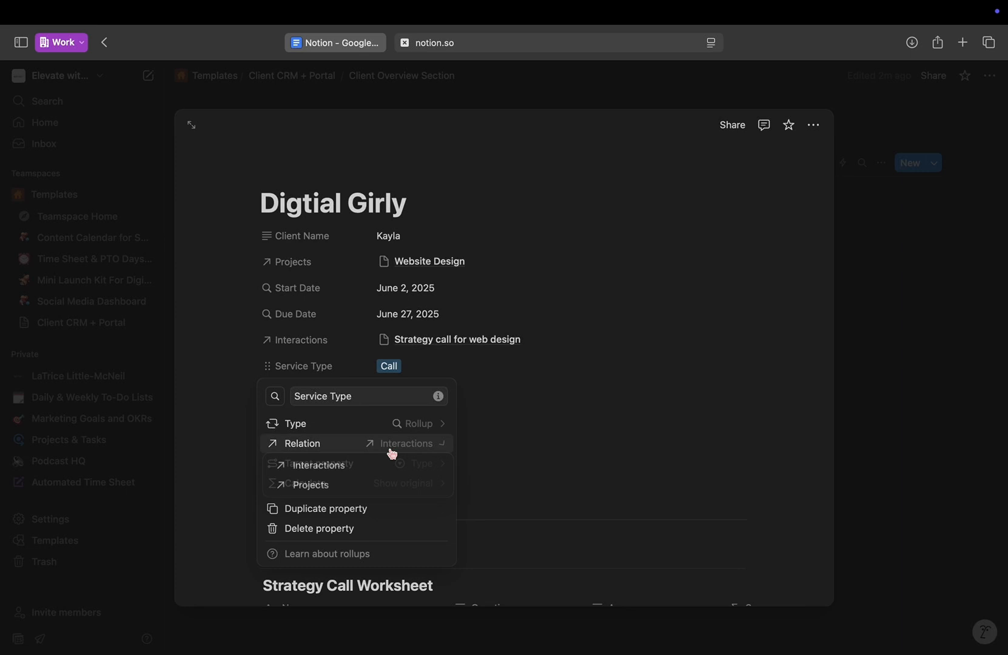
{"action": "left_click", "coordinate": [358, 486]}
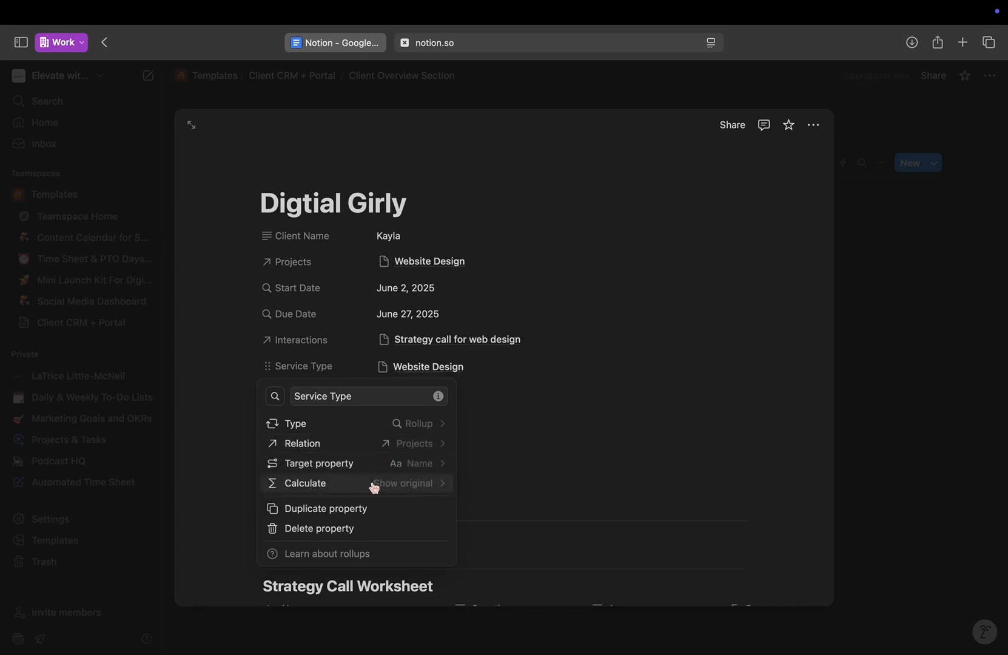
{"action": "left_click", "coordinate": [418, 465]}
{"action": "left_click", "coordinate": [351, 403]}
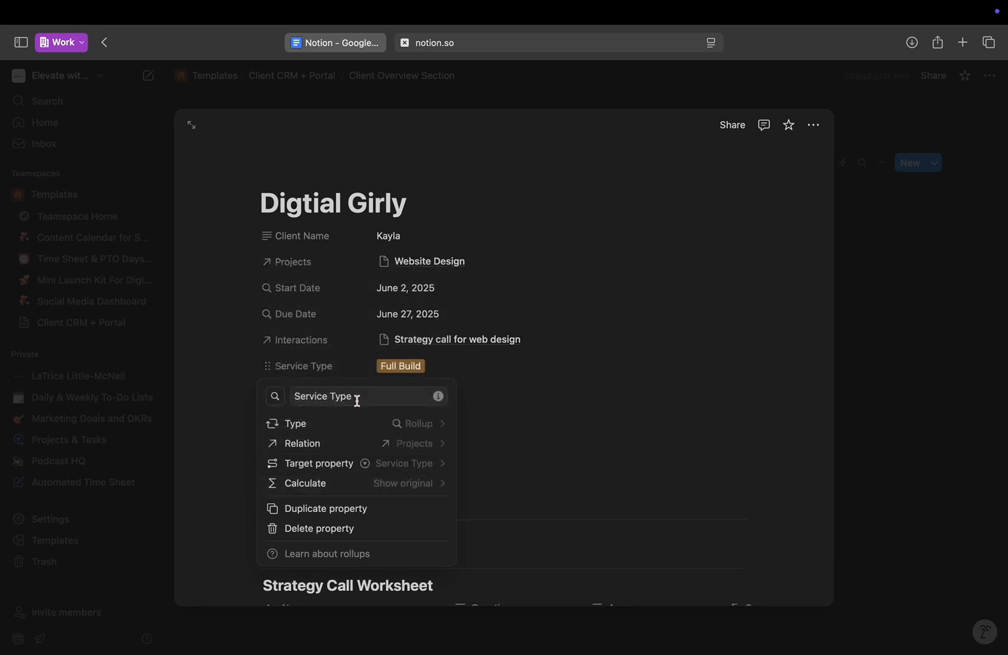
{"action": "left_click", "coordinate": [535, 450]}
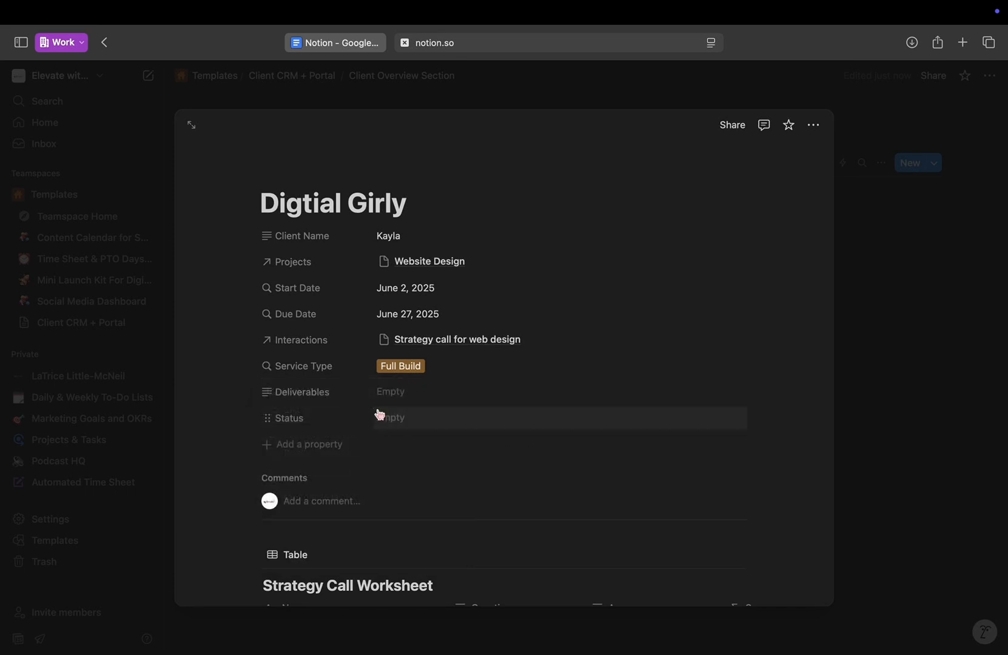
Change the Deliverables property to a Rollup of Deliverables from the Projects relation.
{"action": "left_click", "coordinate": [315, 397]}
{"action": "left_click", "coordinate": [315, 438]}
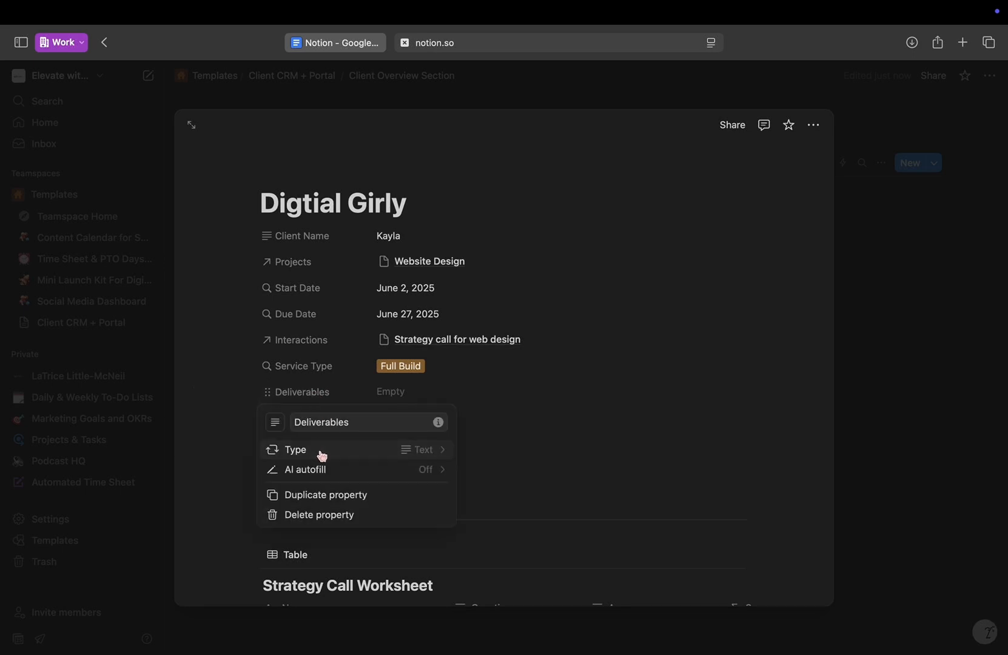
{"action": "left_click", "coordinate": [322, 456]}
{"action": "left_click", "coordinate": [315, 620]}
{"action": "left_click", "coordinate": [415, 470]}
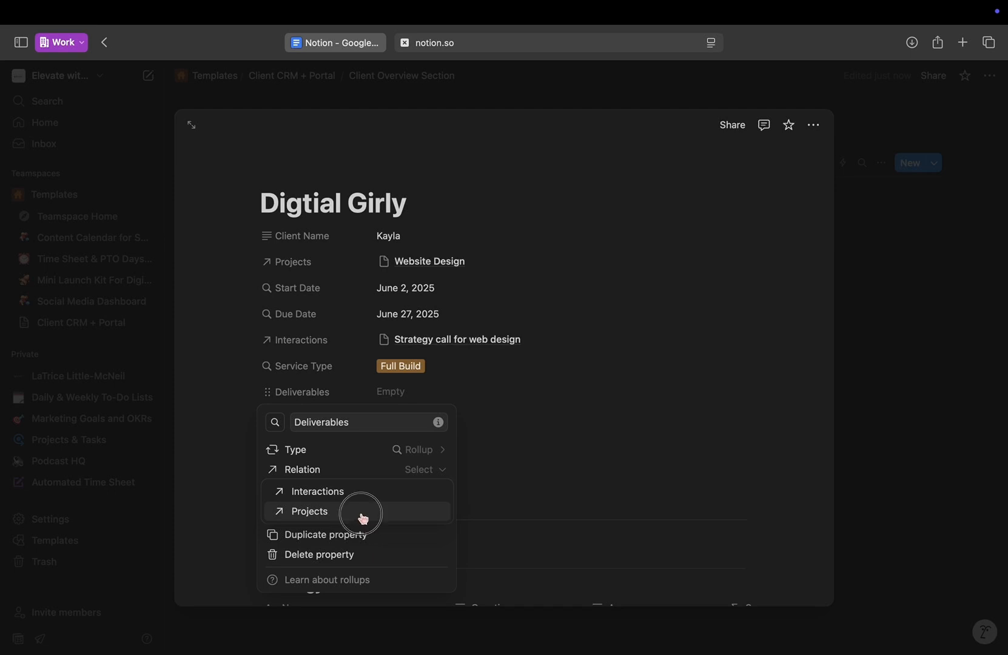
{"action": "left_click", "coordinate": [363, 519]}
{"action": "left_click", "coordinate": [407, 493]}
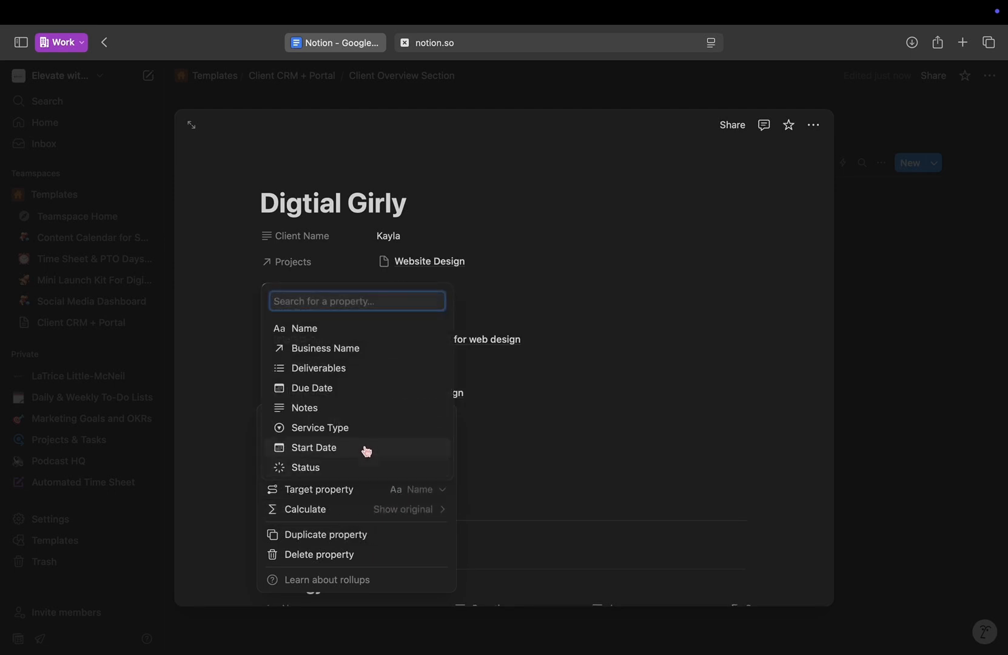
{"action": "left_click", "coordinate": [349, 369]}
{"action": "left_click", "coordinate": [502, 479]}
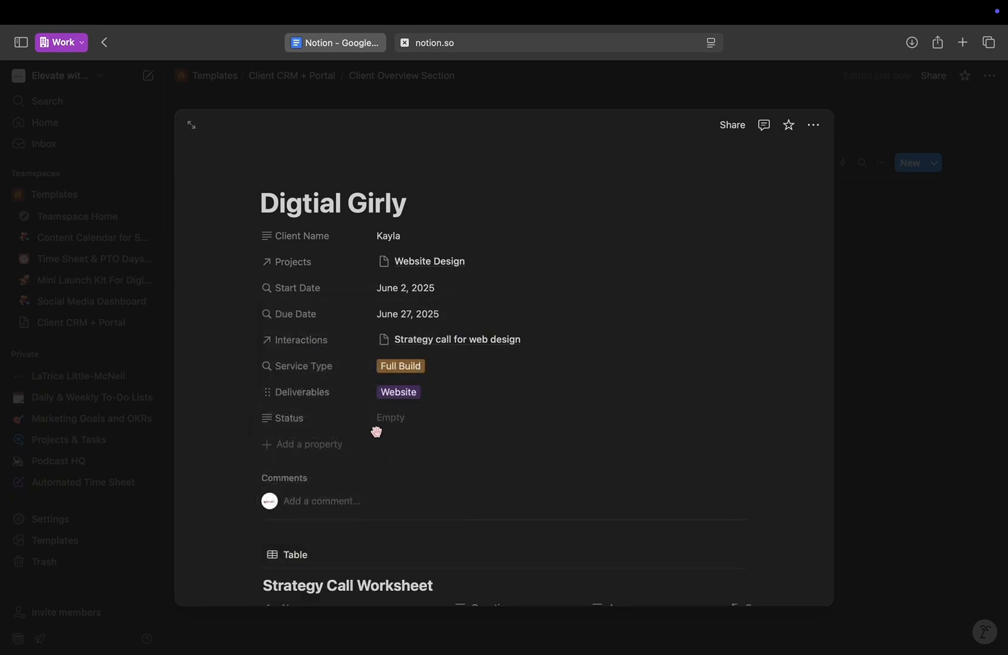
Change the Status property to a Rollup through the Projects relation with Status as its target property.
{"action": "left_click", "coordinate": [314, 425]}
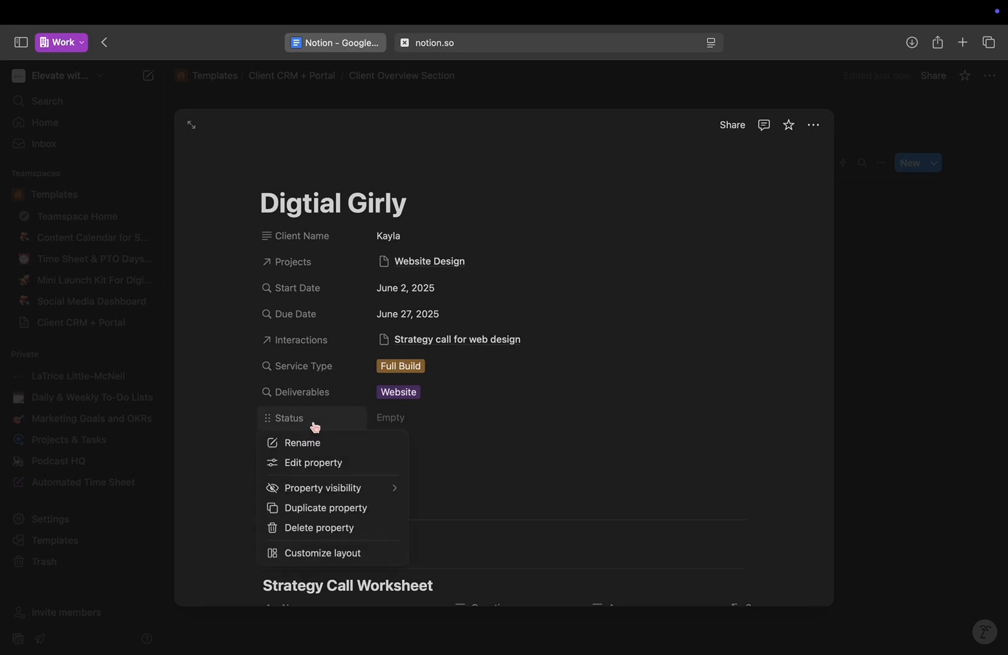
{"action": "left_click", "coordinate": [311, 462]}
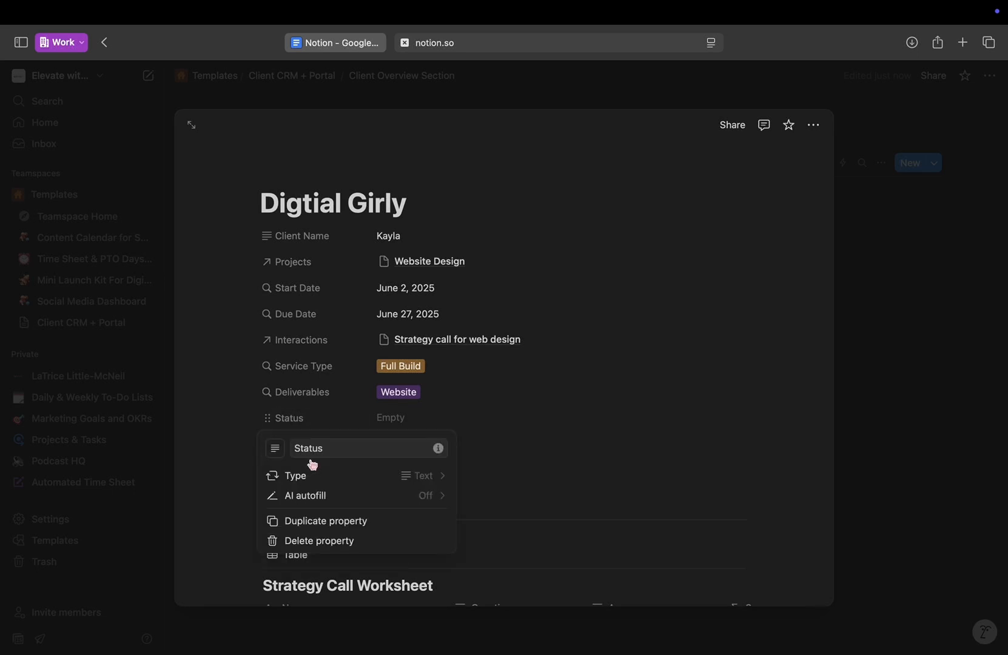
{"action": "left_click", "coordinate": [329, 481]}
{"action": "left_click", "coordinate": [313, 623]}
{"action": "left_click", "coordinate": [349, 496]}
{"action": "left_click", "coordinate": [338, 538]}
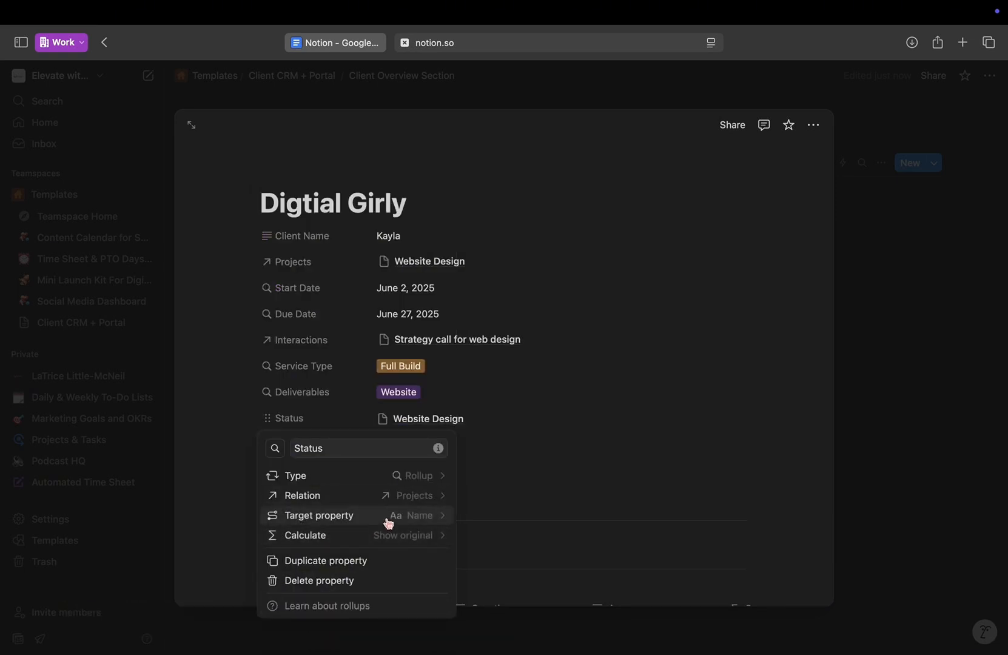
{"action": "left_click", "coordinate": [389, 523]}
{"action": "left_click", "coordinate": [367, 495]}
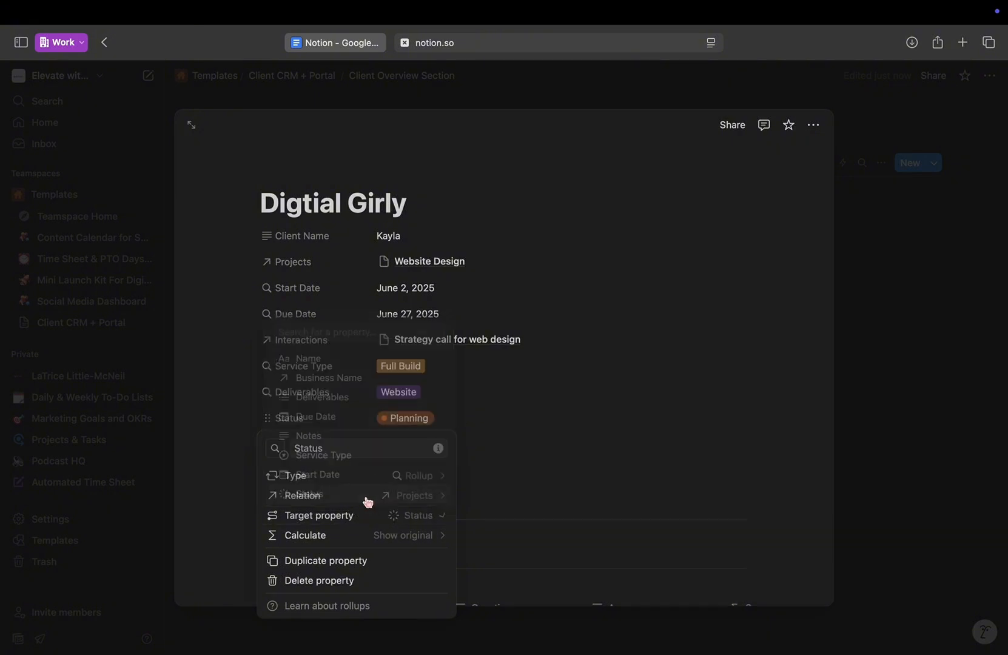
Create a full-page database below Interactions on the Client CRM + Portal page and title it Tasks.
{"action": "left_click", "coordinate": [573, 499]}
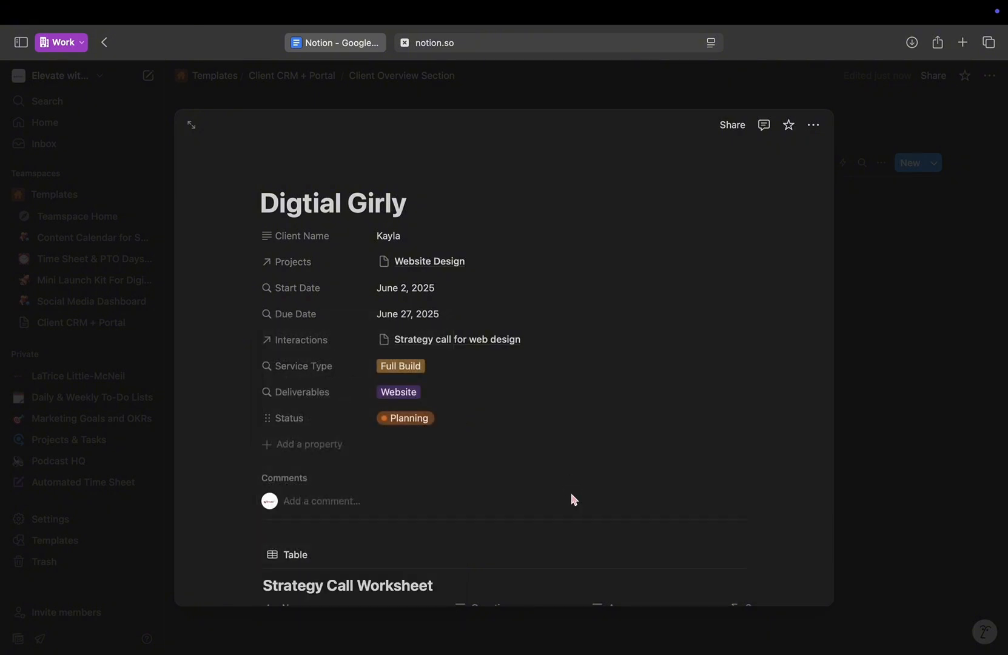
{"action": "type", "text": "/d"}
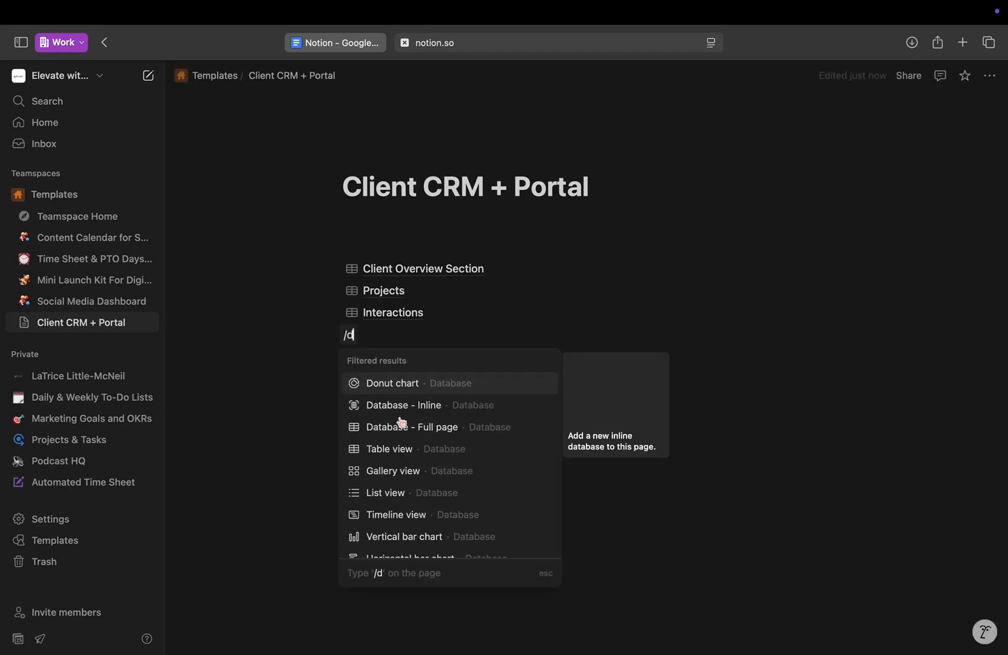
{"action": "left_click", "coordinate": [406, 427]}
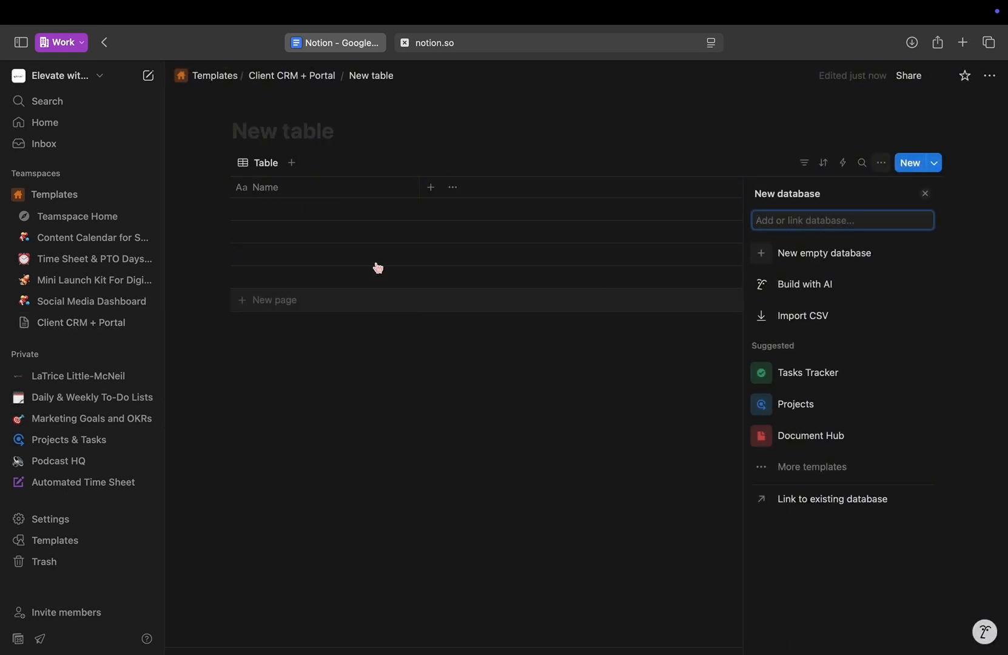
{"action": "left_click", "coordinate": [305, 134]}
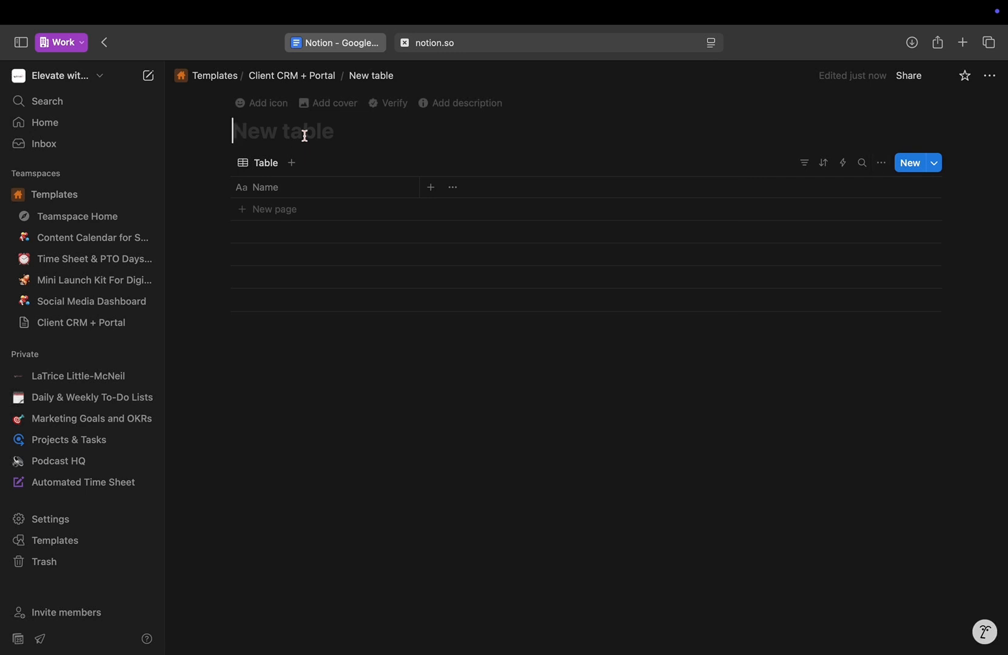
{"action": "type", "text": "Tasks"}
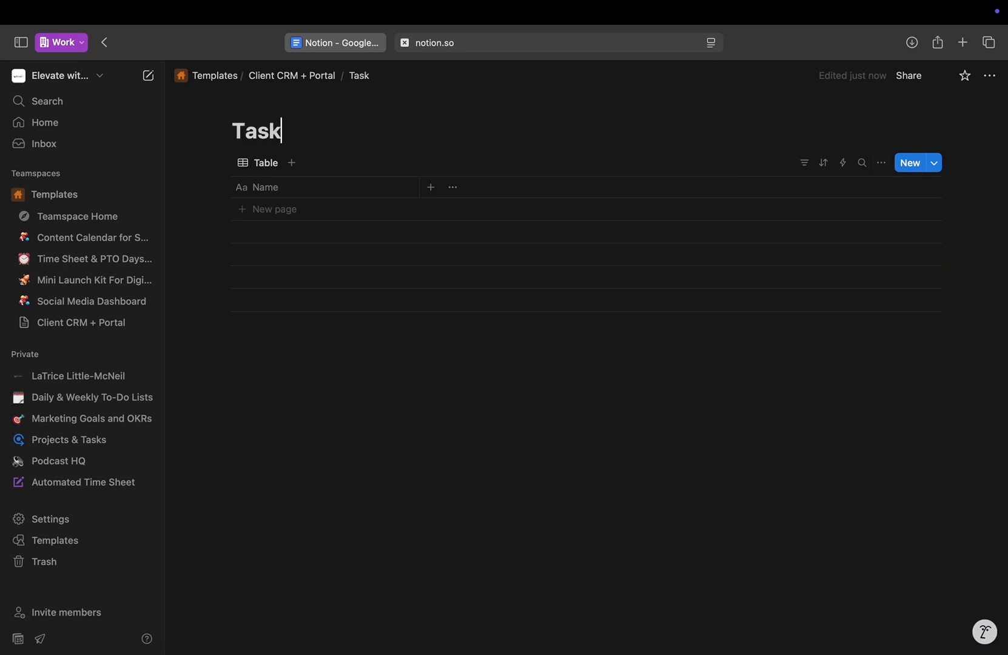
Add a new entry to the Tasks table and open it as a full page.
{"action": "left_click", "coordinate": [331, 214]}
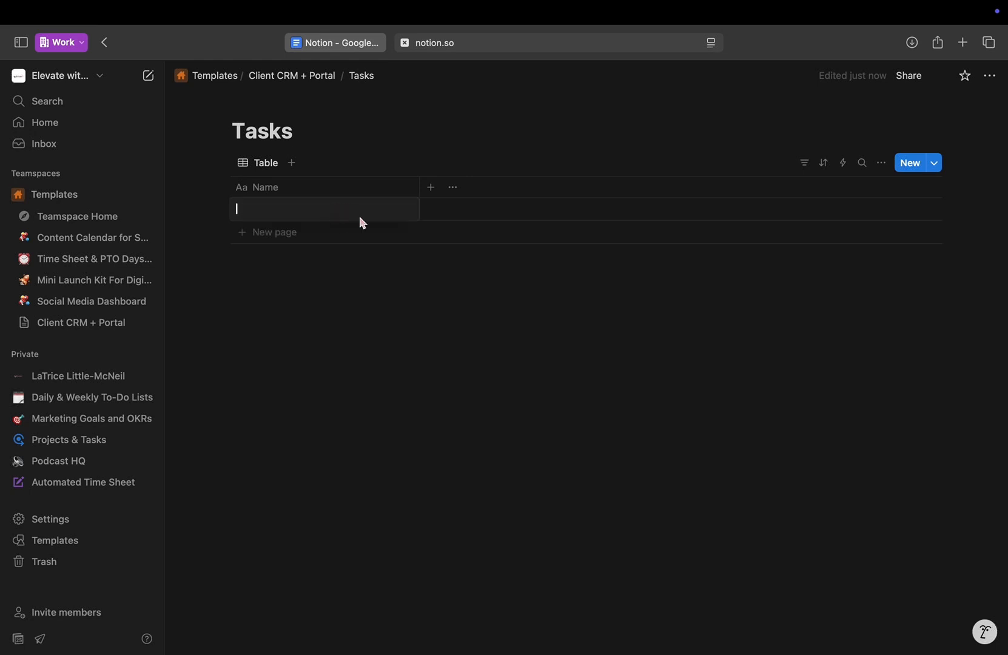
{"action": "left_click", "coordinate": [410, 214]}
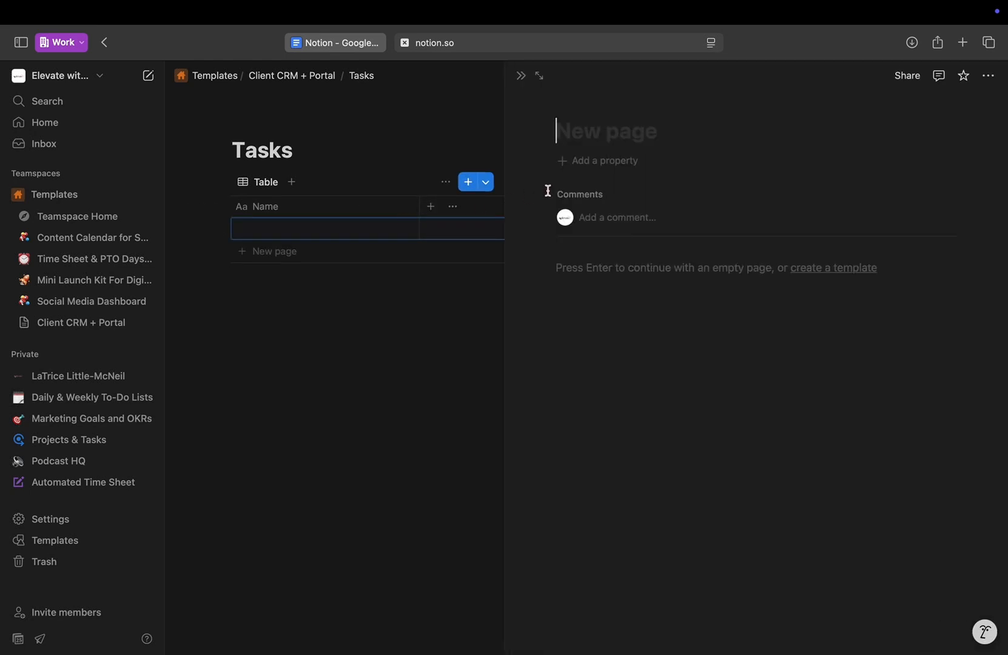
{"action": "left_click", "coordinate": [541, 77]}
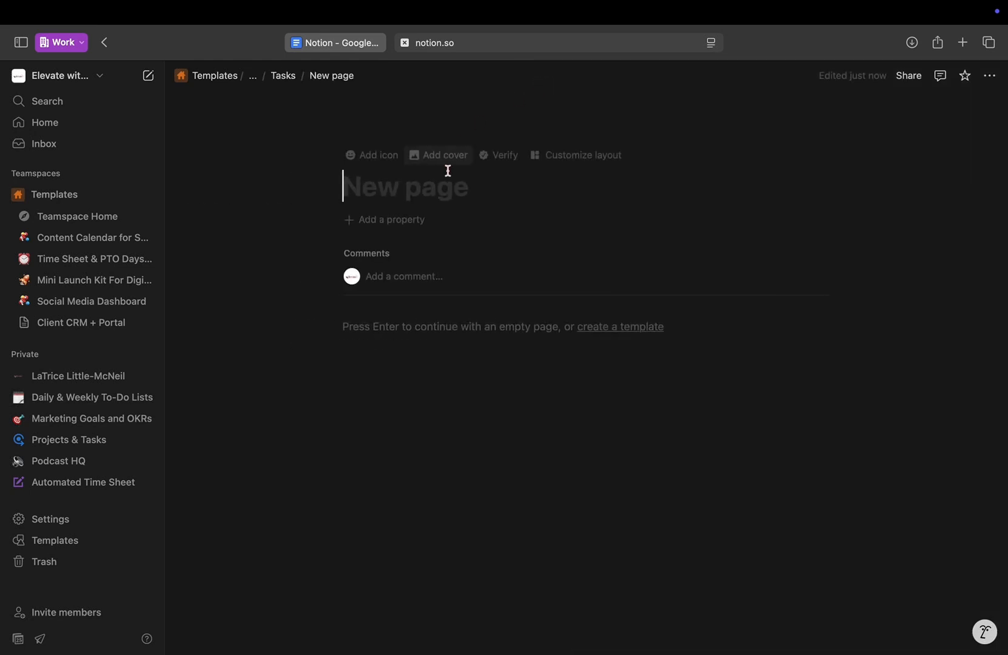
Add a Status property to the task page and change its Not started option to New in blue.
{"action": "left_click", "coordinate": [414, 224]}
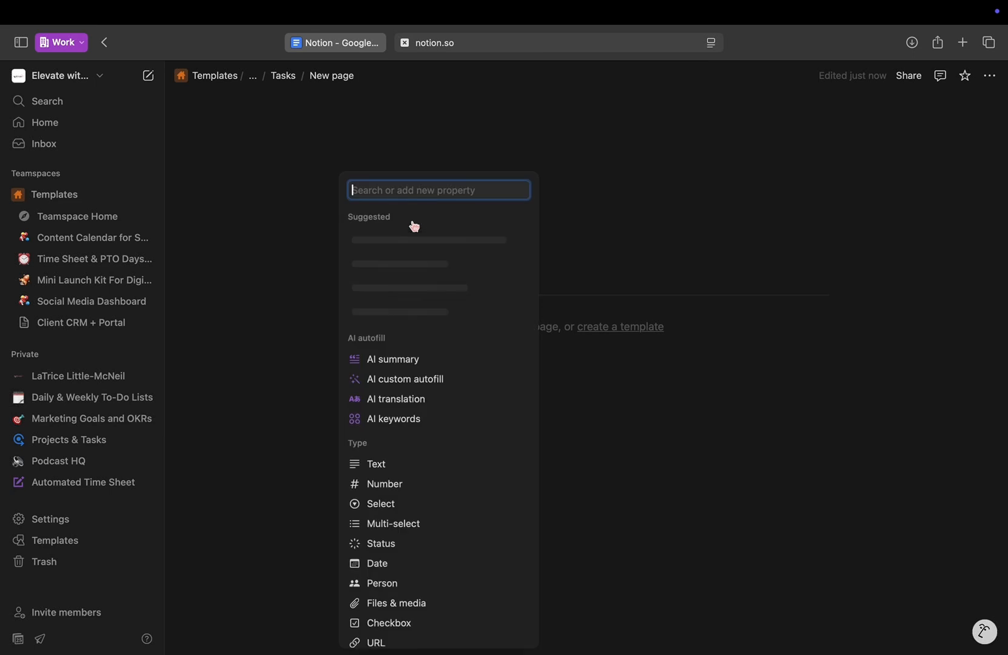
{"action": "left_click", "coordinate": [399, 549]}
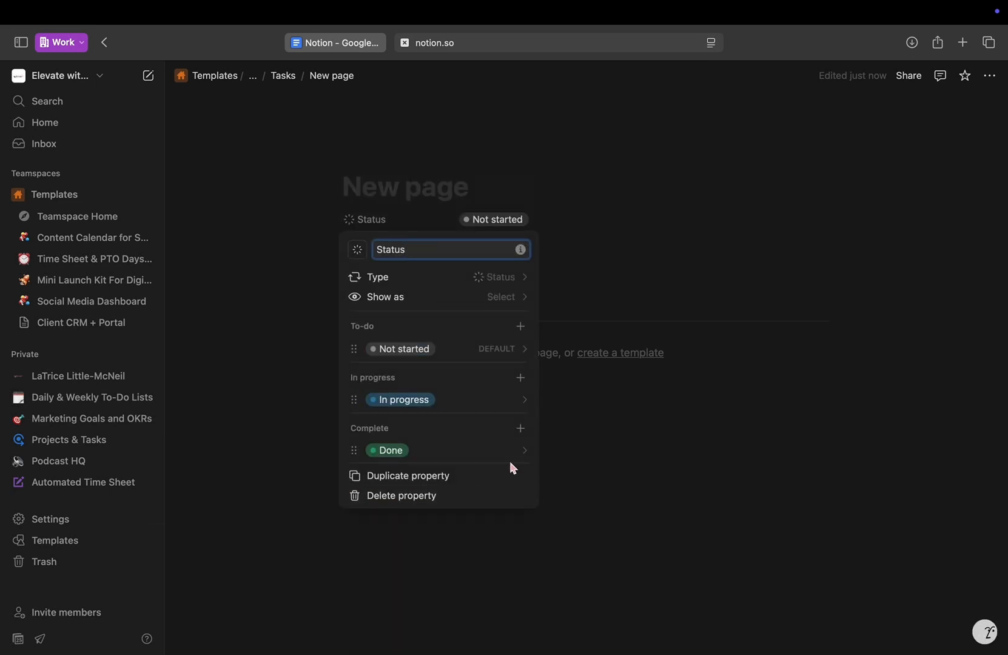
{"action": "left_click", "coordinate": [509, 351]}
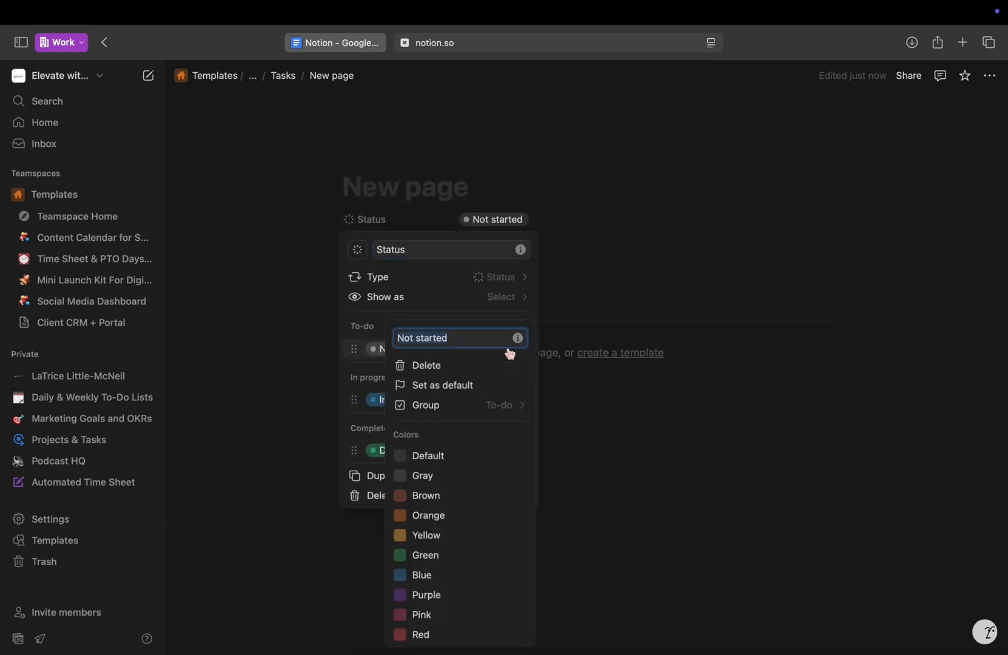
{"action": "type", "text": "New"}
{"action": "left_click", "coordinate": [452, 577]}
{"action": "left_click", "coordinate": [441, 322]}
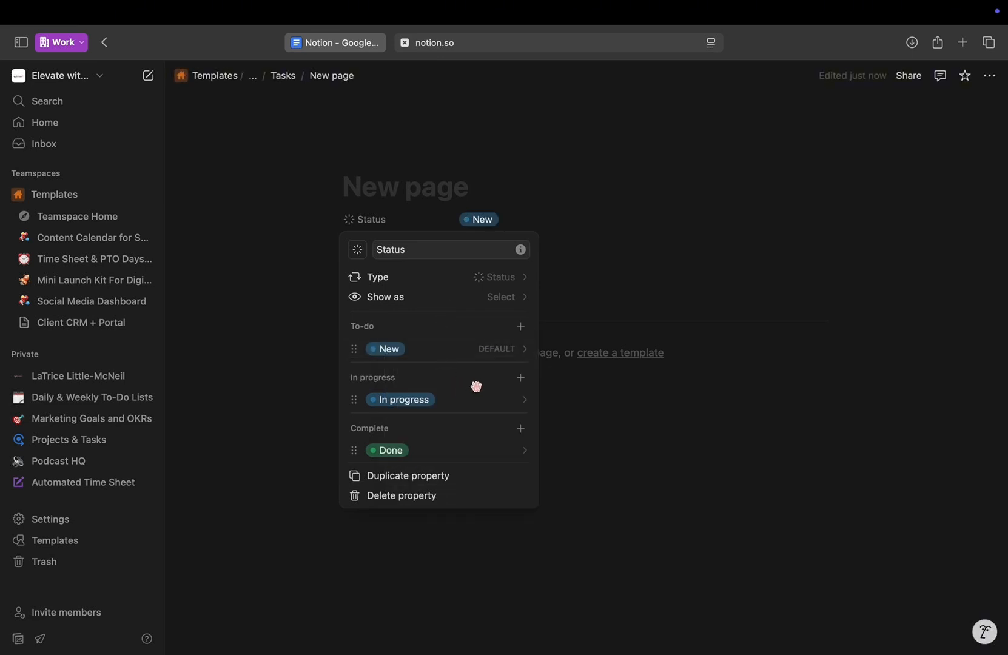
{"action": "left_click", "coordinate": [522, 385]}
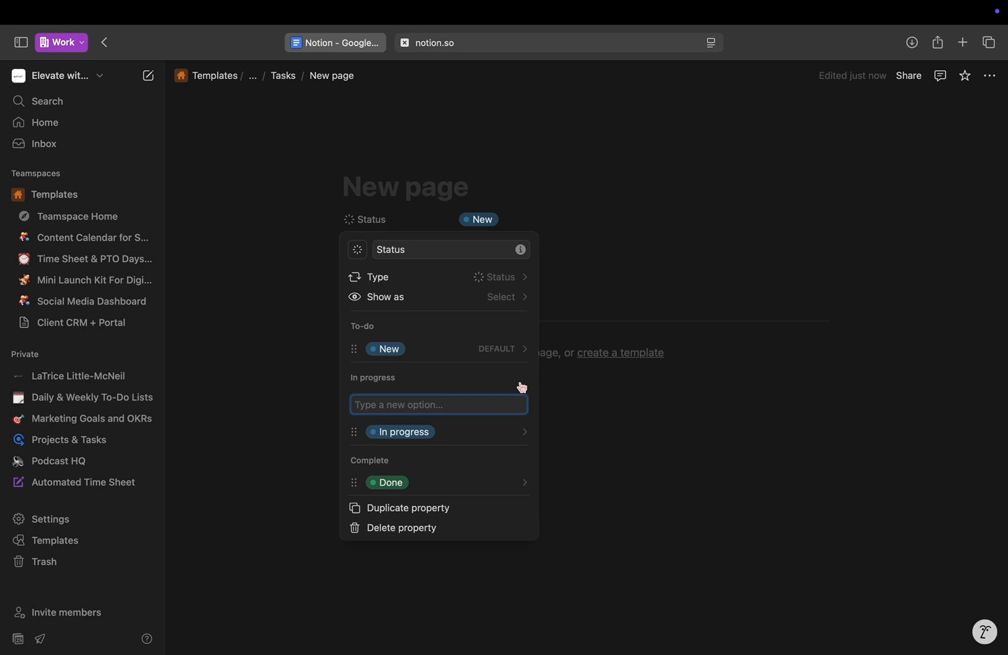
{"action": "type", "text": "On "}
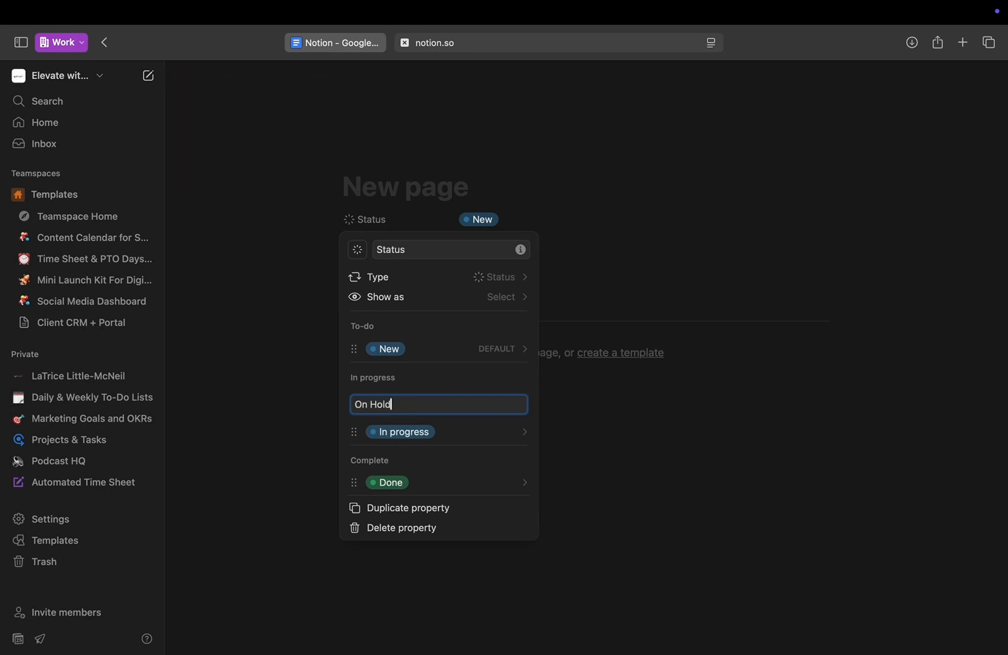
{"action": "type", "text": "Hold"}
{"action": "key", "text": "Escape"}
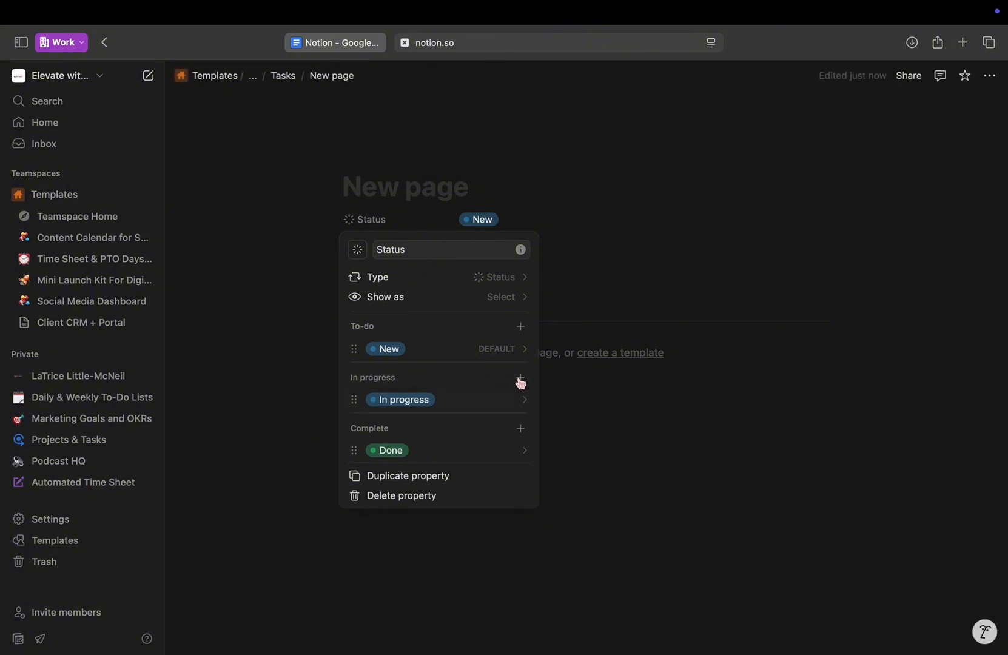
Add an On Hold option to the Status property's In progress group and colour it orange.
{"action": "left_click", "coordinate": [518, 380]}
{"action": "type", "text": "a"}
{"action": "key", "text": "BackSpace"}
{"action": "type", "text": "On Hold"}
{"action": "key", "text": "Return"}
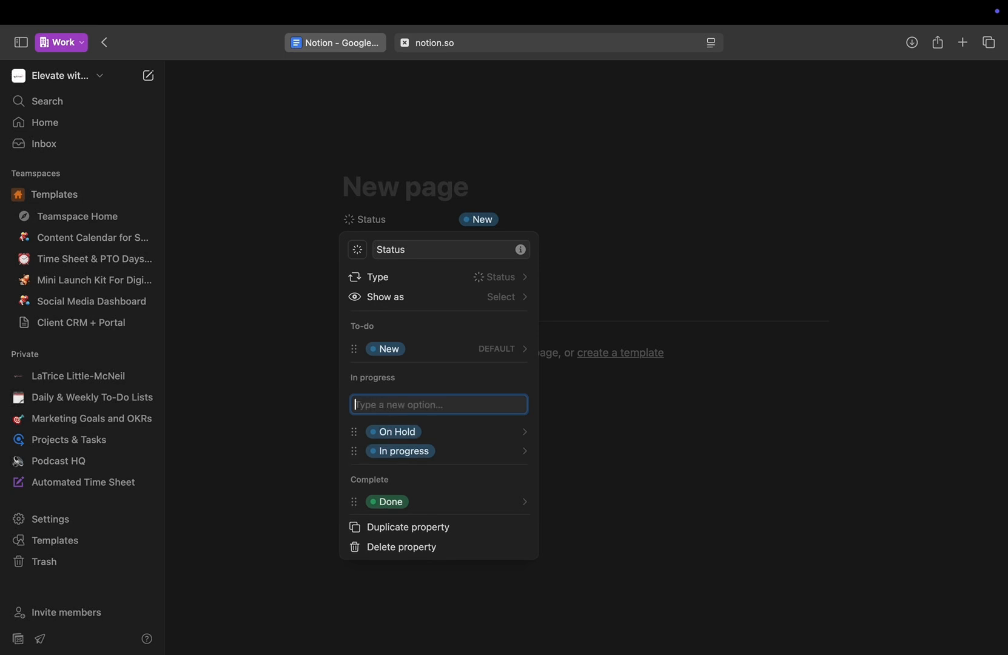
{"action": "key", "text": "Escape"}
{"action": "left_click", "coordinate": [473, 403]}
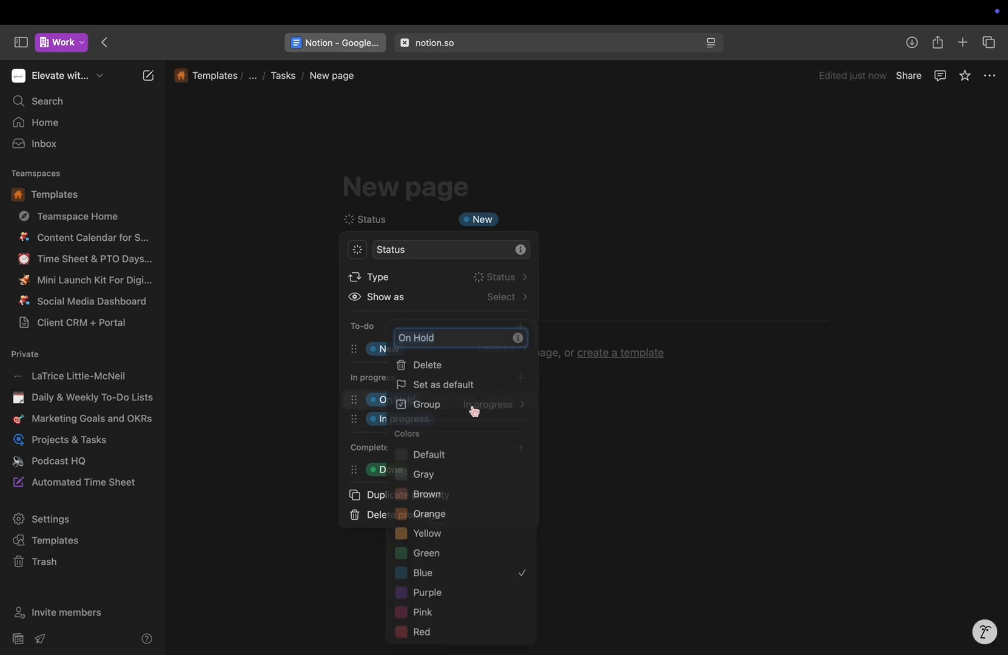
{"action": "left_click", "coordinate": [436, 515]}
{"action": "left_click", "coordinate": [429, 315]}
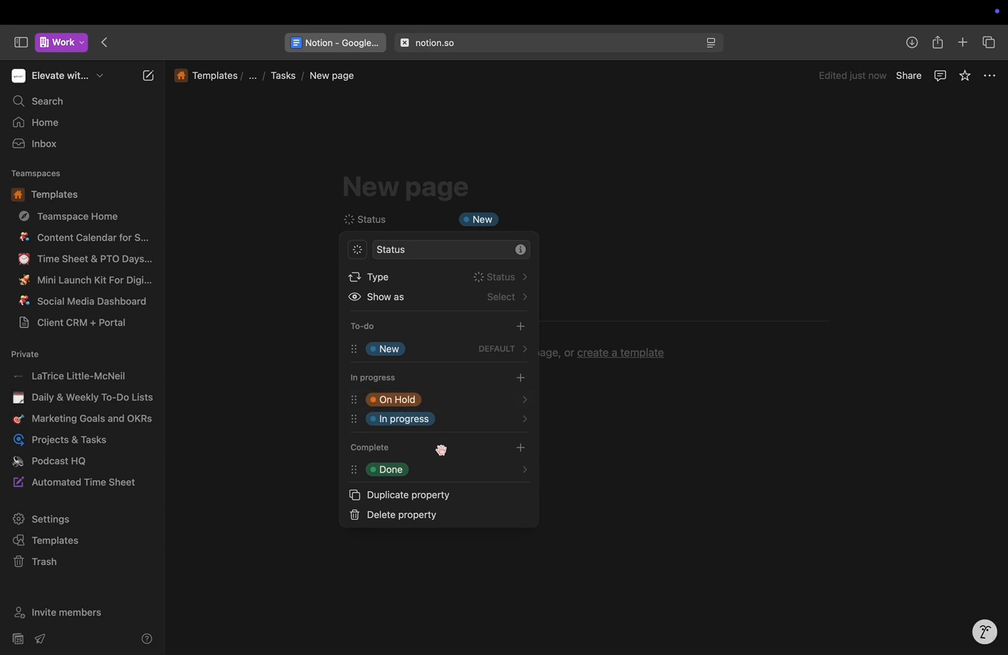
Add a Cancelled option to the Status property's Complete group and colour it red.
{"action": "left_click", "coordinate": [521, 449]}
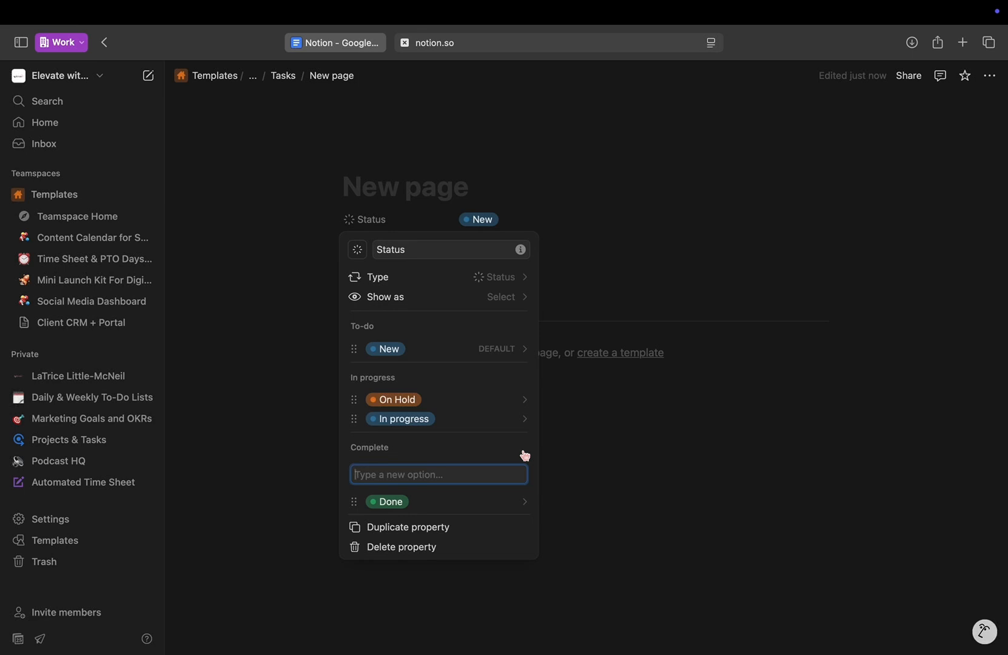
{"action": "type", "text": "Candelled"}
{"action": "key", "text": "Return"}
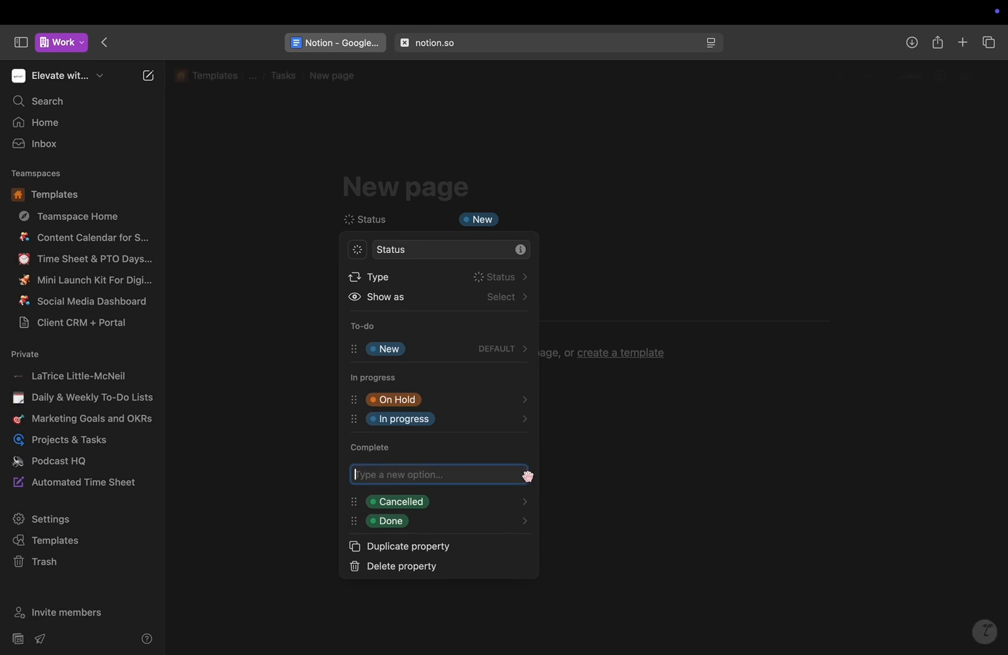
{"action": "key", "text": "Escape"}
{"action": "left_click", "coordinate": [493, 470]}
{"action": "left_click", "coordinate": [459, 448]}
{"action": "left_click", "coordinate": [477, 498]}
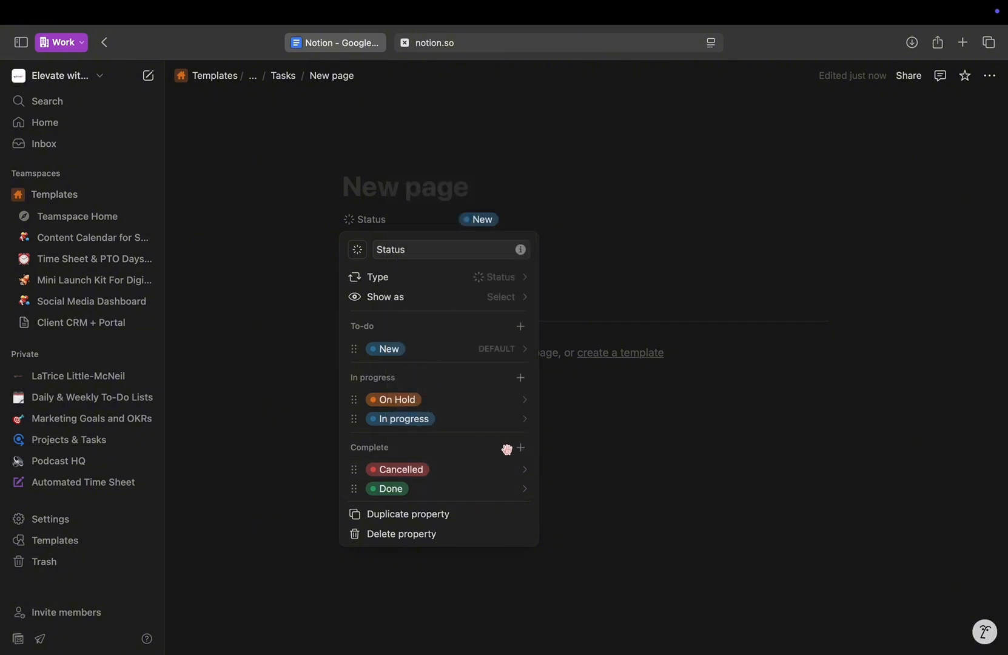
Add an Archived option to the Status property's Complete group, colour it gray, and close the property settings.
{"action": "left_click", "coordinate": [526, 453]}
{"action": "type", "text": "Arch"}
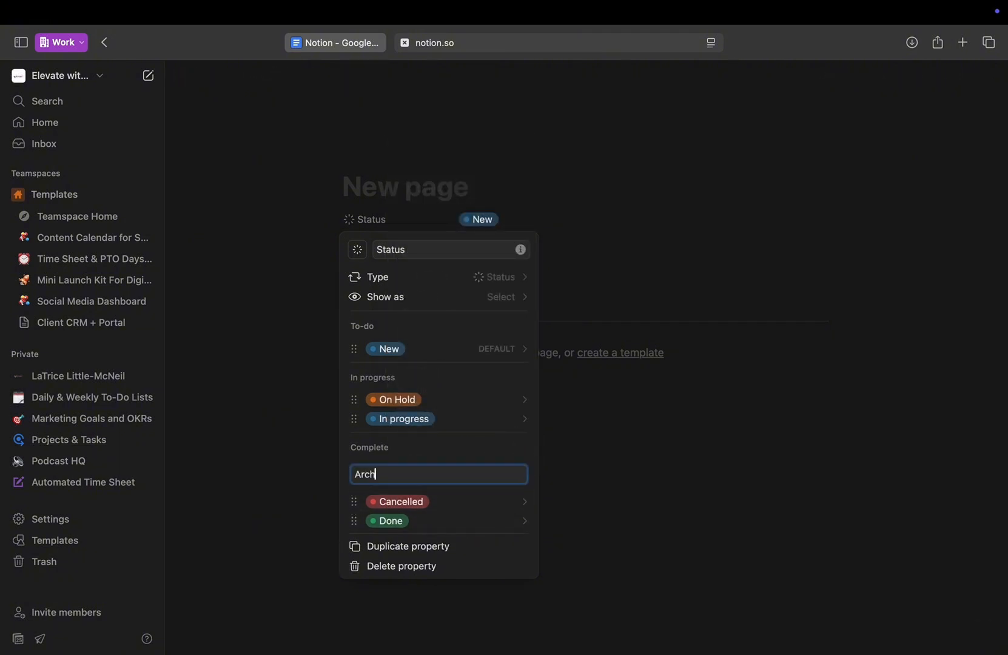
{"action": "type", "text": "ived"}
{"action": "key", "text": "Return"}
{"action": "key", "text": "Escape"}
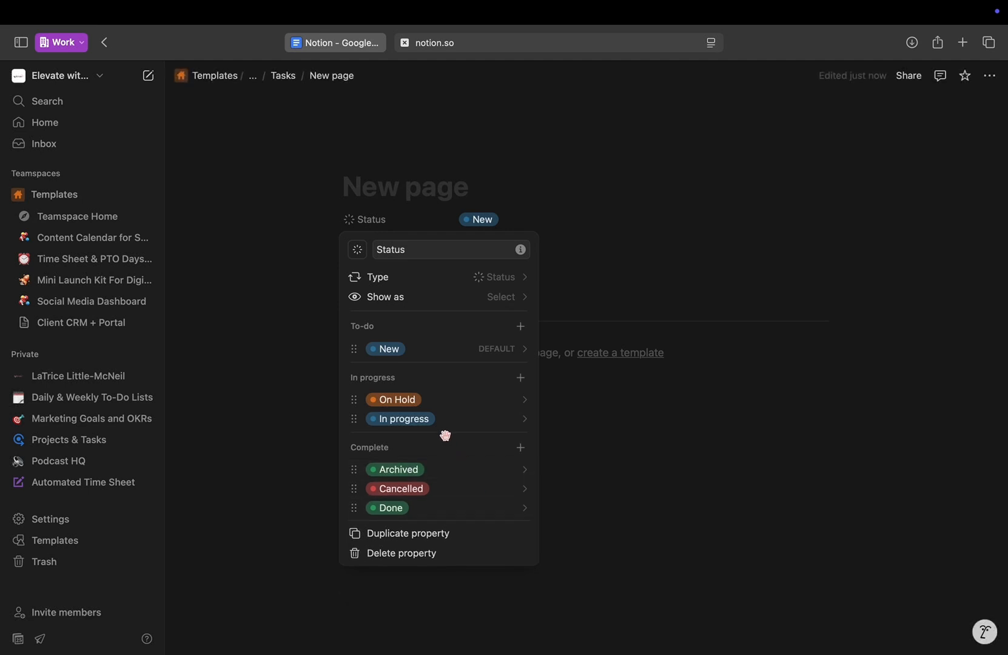
{"action": "left_click", "coordinate": [459, 469]}
{"action": "left_click", "coordinate": [441, 289]}
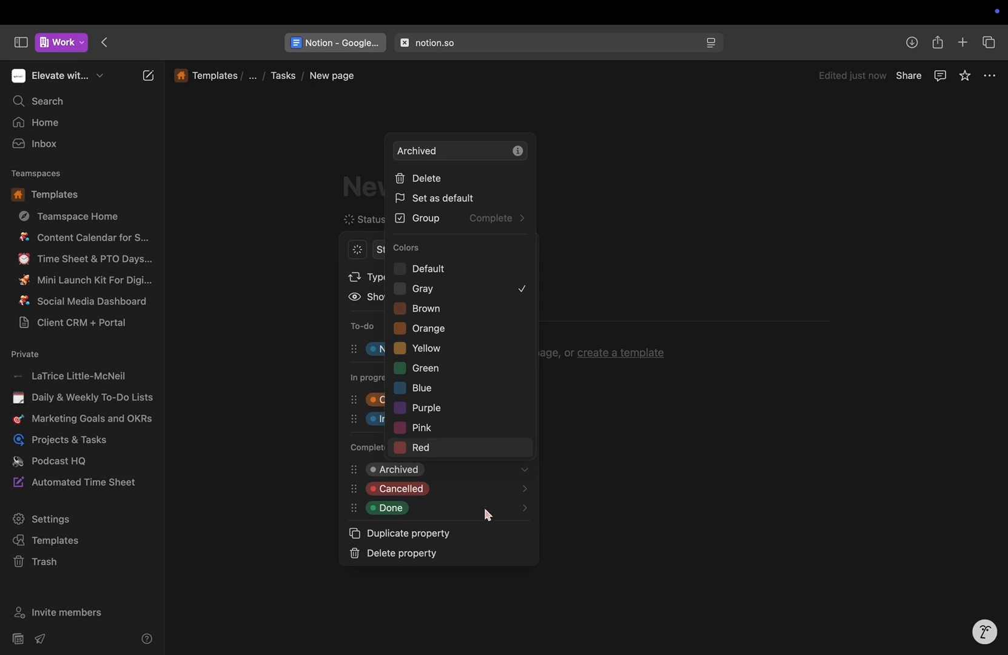
{"action": "left_click", "coordinate": [504, 543]}
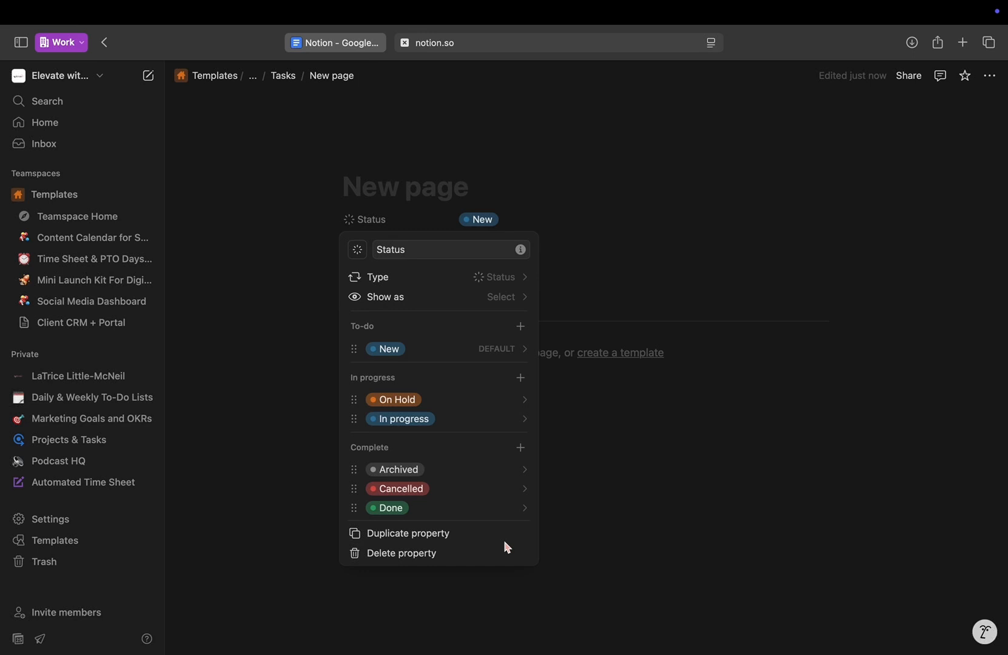
{"action": "left_click", "coordinate": [669, 612]}
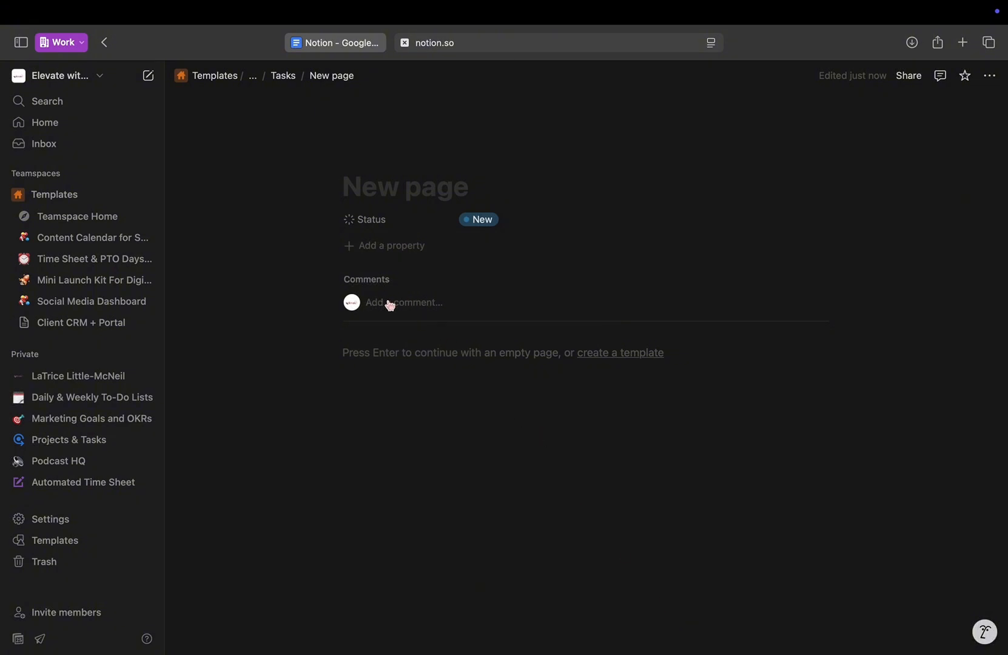
Add a one-way relation property to the Projects database and name it Project Name.
{"action": "left_click", "coordinate": [378, 247]}
{"action": "scroll", "coordinate": [415, 475], "scroll_direction": "down", "scroll_amount": 5}
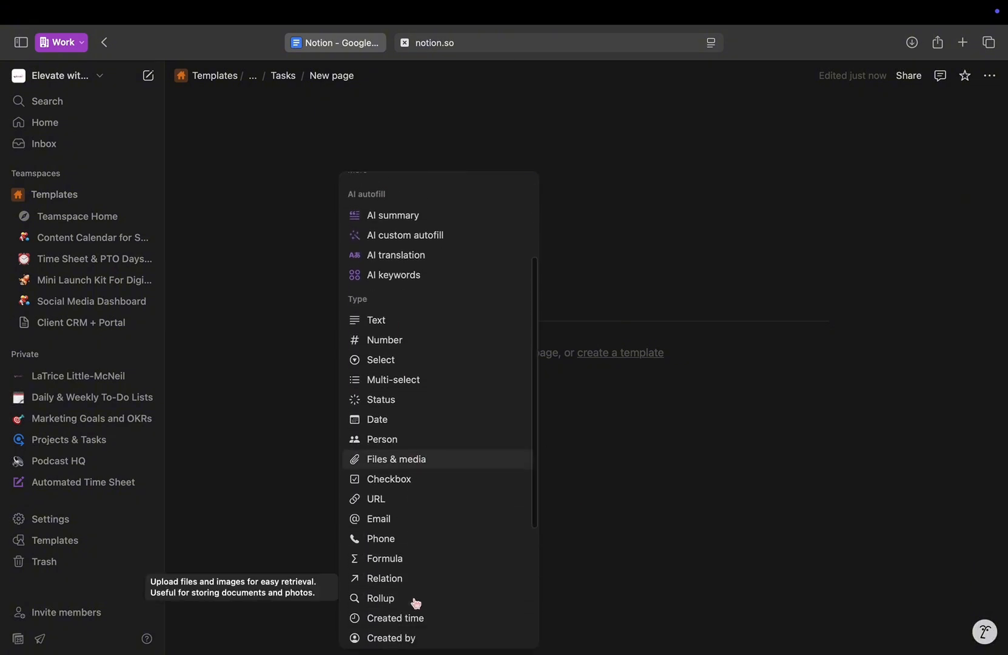
{"action": "left_click", "coordinate": [396, 561]}
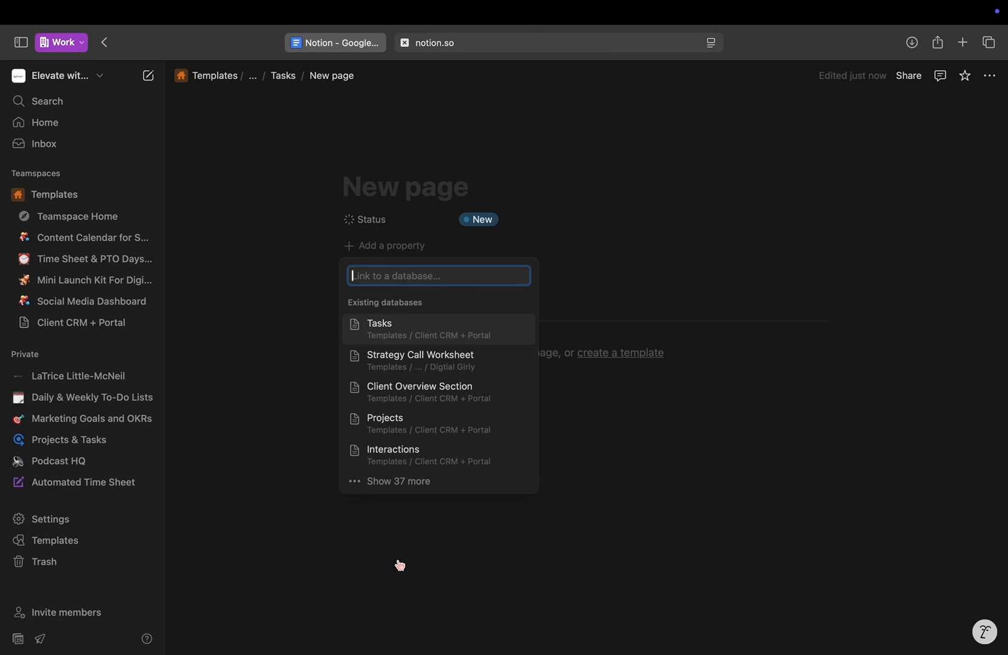
{"action": "left_click", "coordinate": [417, 423]}
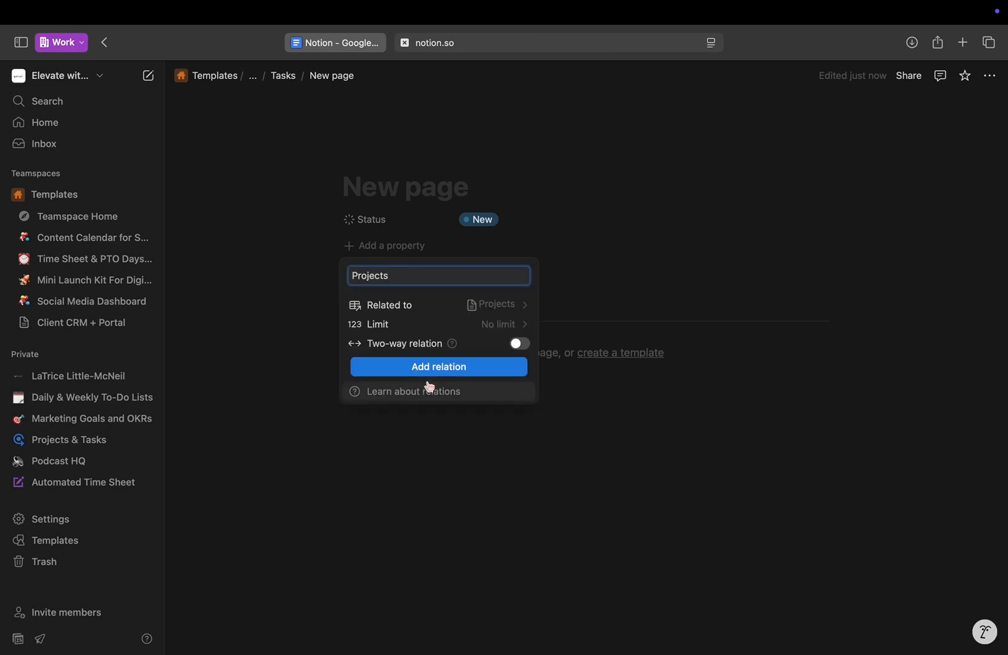
{"action": "key", "text": "BackSpace"}
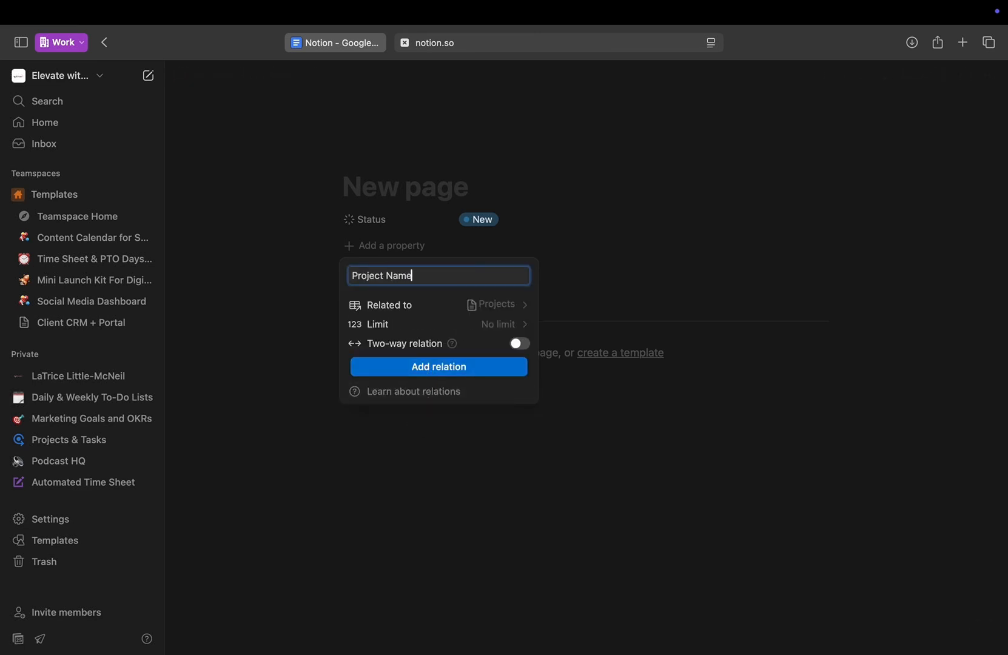
{"action": "left_click", "coordinate": [448, 367]}
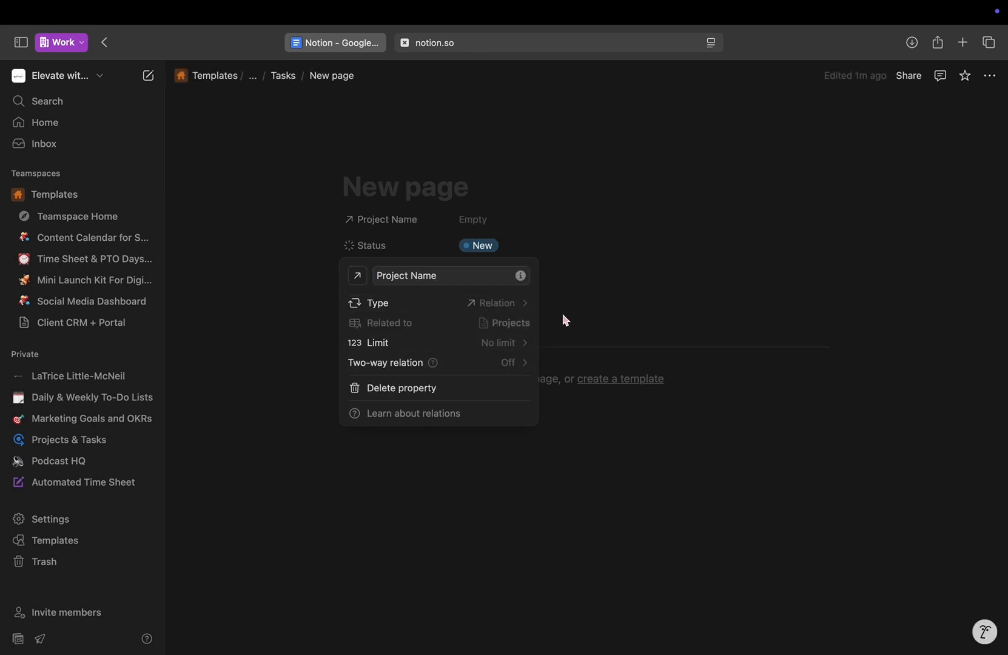
{"action": "left_click", "coordinate": [568, 334]}
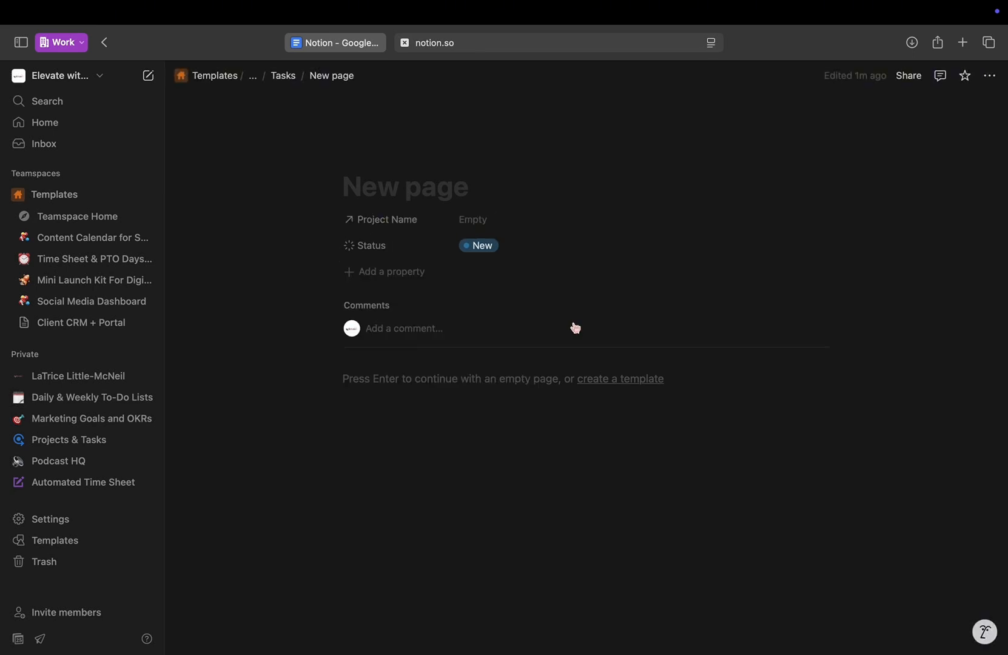
Link the Website Design page in the Project Name property and move the Status property above it.
{"action": "left_click", "coordinate": [486, 224]}
{"action": "left_click", "coordinate": [503, 271]}
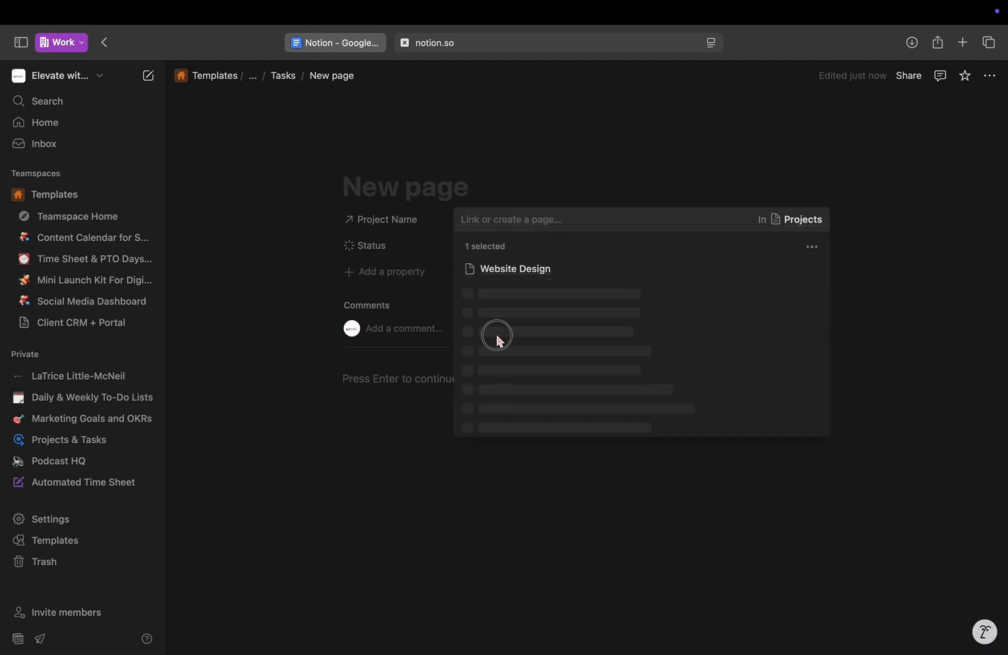
{"action": "left_click", "coordinate": [479, 317]}
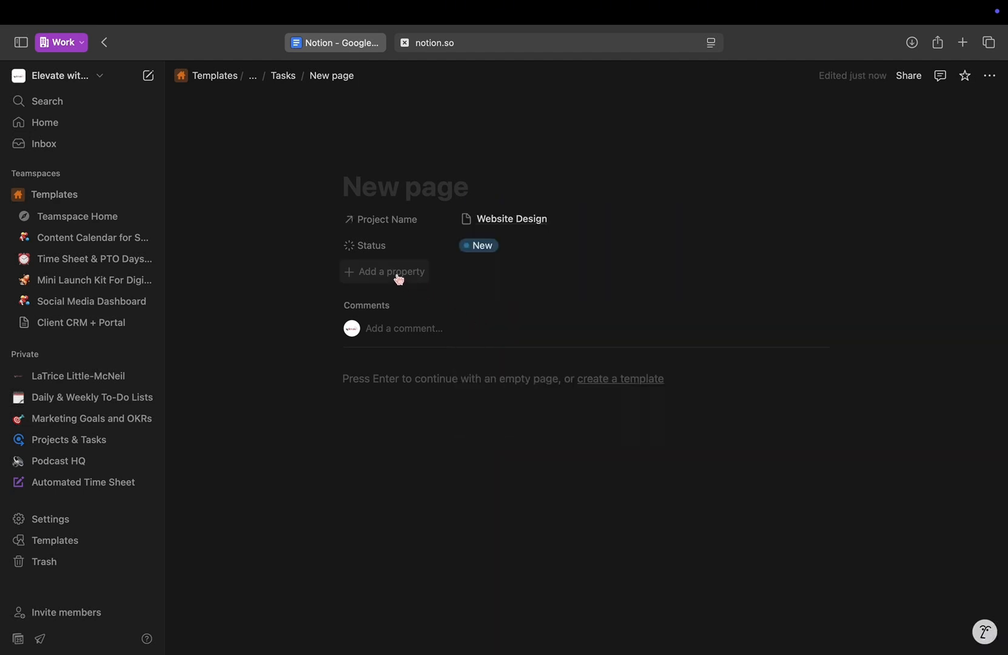
{"action": "left_click_drag", "start_coordinate": [372, 245], "coordinate": [376, 225]}
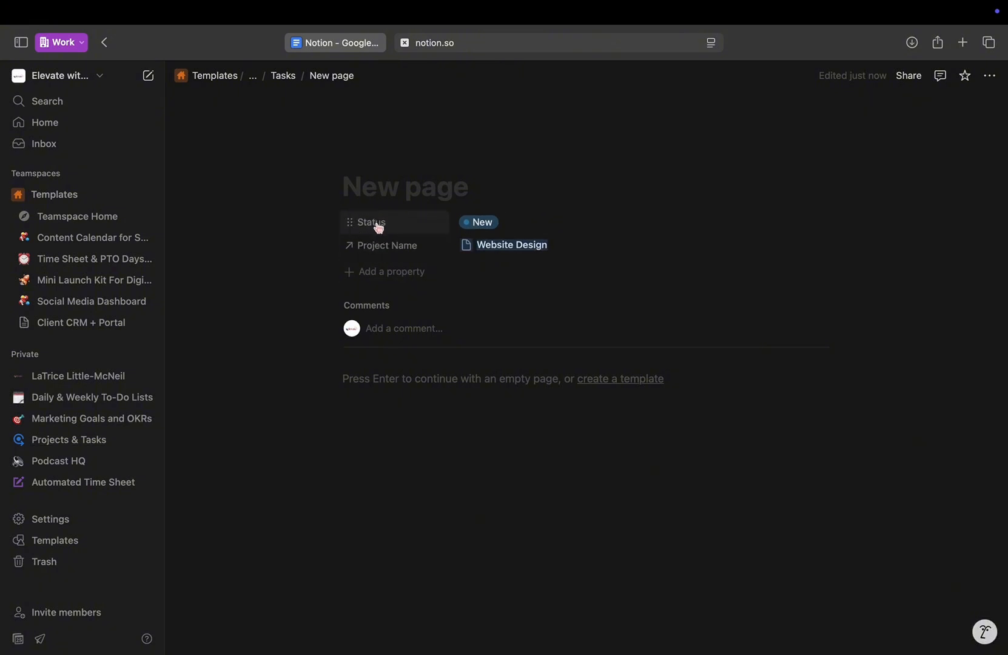
Add a rollup property to the new task page and name it Due Date.
{"action": "left_click", "coordinate": [388, 274]}
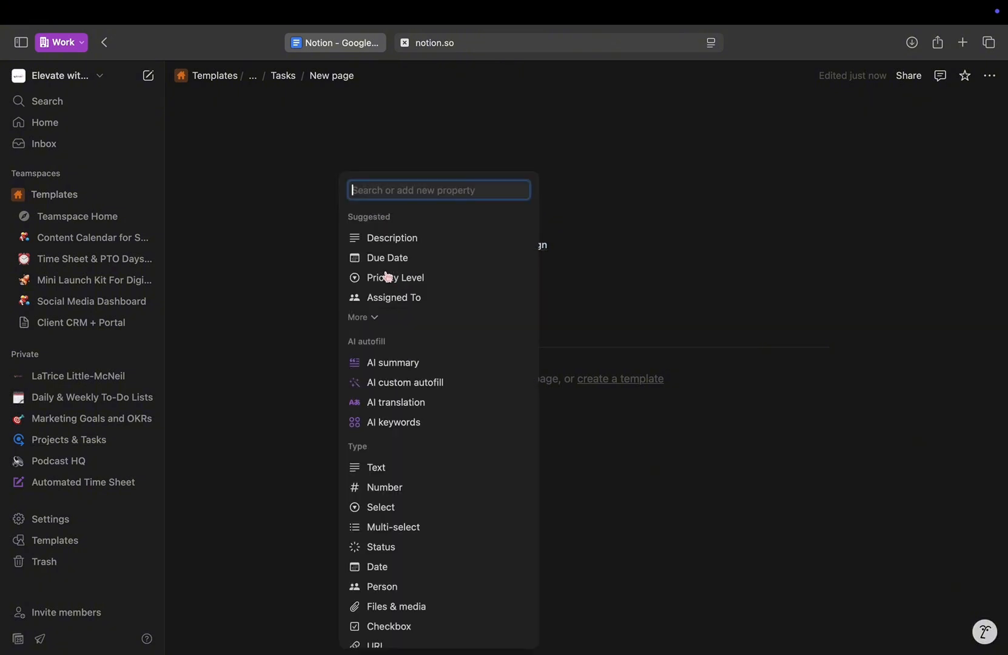
{"action": "scroll", "coordinate": [409, 579], "scroll_direction": "down", "scroll_amount": 5}
{"action": "left_click", "coordinate": [407, 572]}
{"action": "key", "text": "BackSpace"}
{"action": "key", "text": "BackSpace"}
{"action": "key", "text": "BackSpace"}
{"action": "key", "text": "BackSpace"}
{"action": "key", "text": "BackSpace"}
{"action": "key", "text": "BackSpace"}
{"action": "type", "text": "Due Date"}
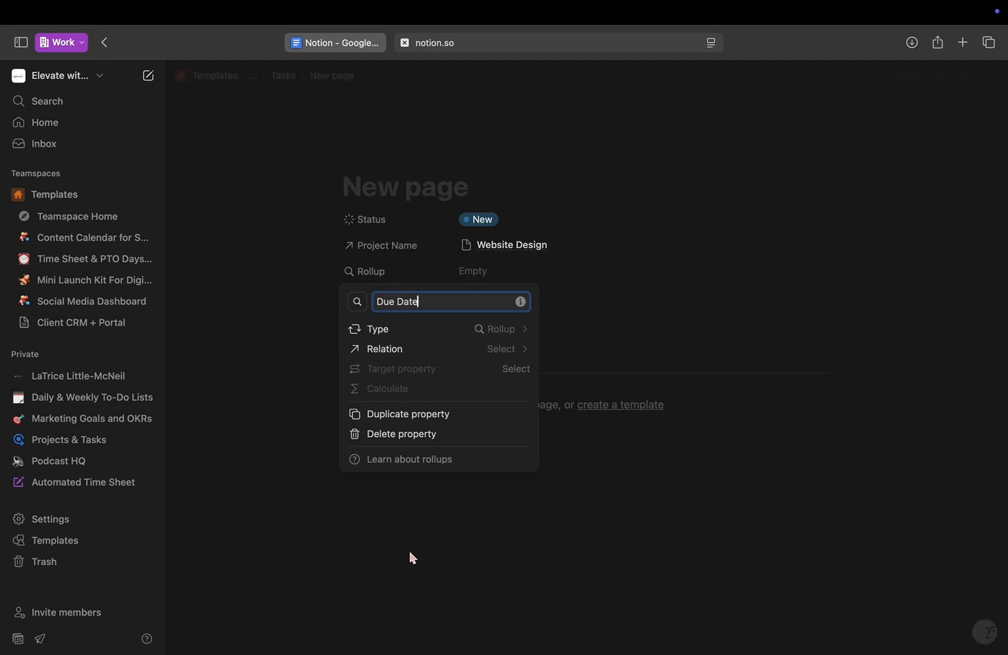
Configure the Due Date rollup to use the Project Name relation with Due Date as its target property.
{"action": "left_click", "coordinate": [504, 351]}
{"action": "left_click", "coordinate": [473, 381]}
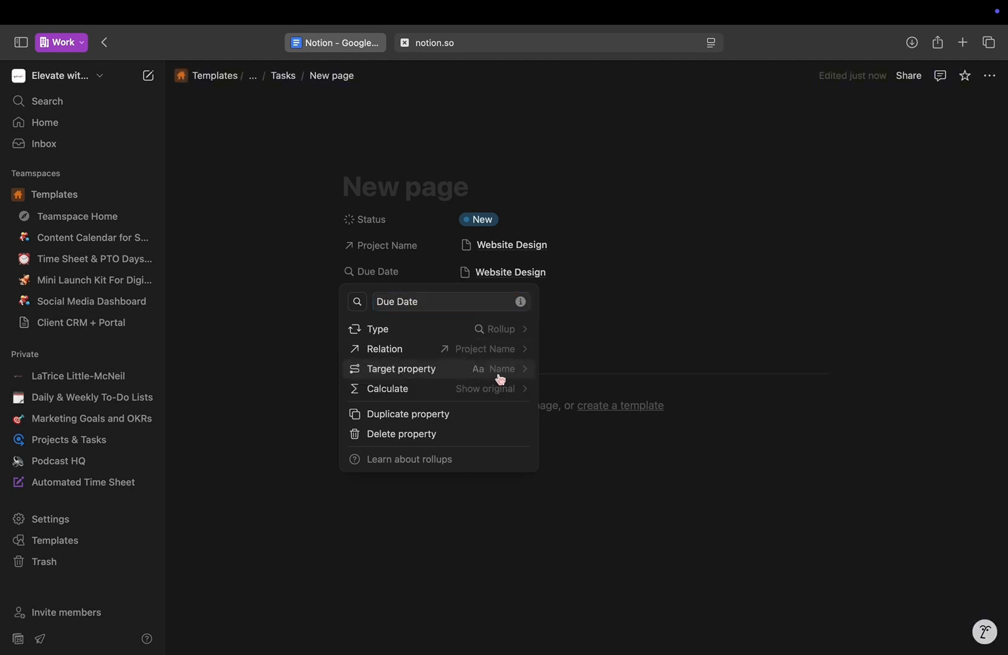
{"action": "left_click", "coordinate": [492, 372]}
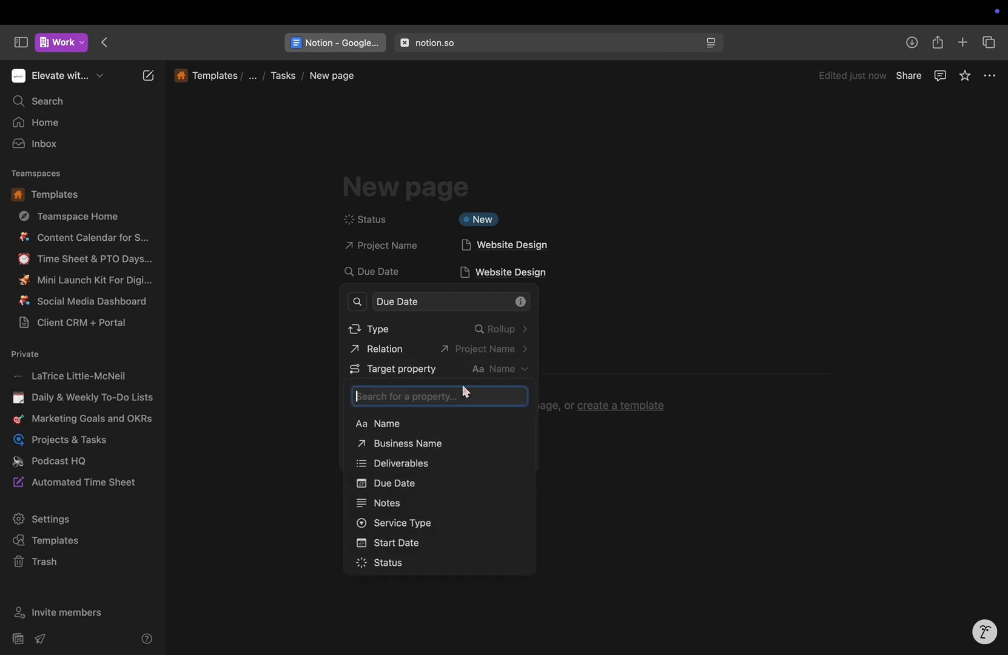
{"action": "left_click", "coordinate": [397, 482]}
{"action": "left_click", "coordinate": [617, 349]}
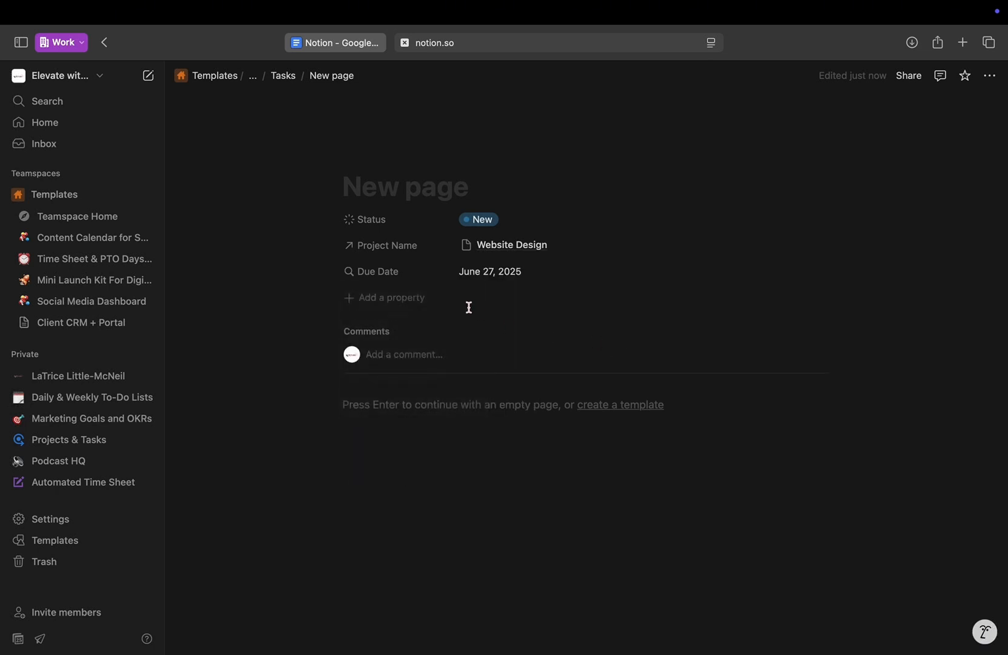
Add a one-way relation property from Tasks to the Interactions database.
{"action": "left_click", "coordinate": [413, 305]}
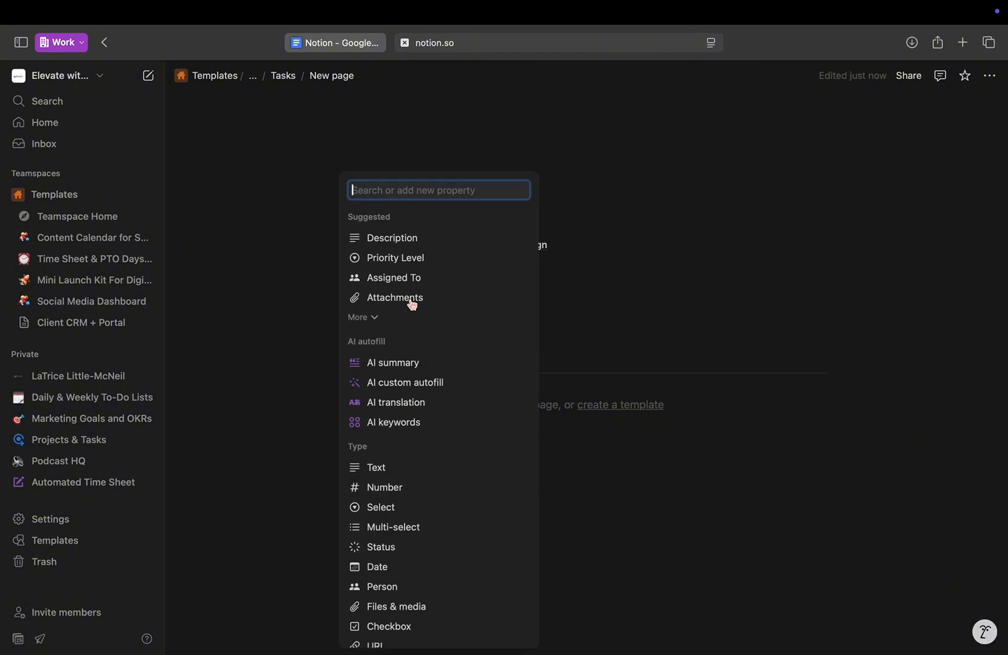
{"action": "scroll", "coordinate": [392, 509], "scroll_direction": "down", "scroll_amount": 5}
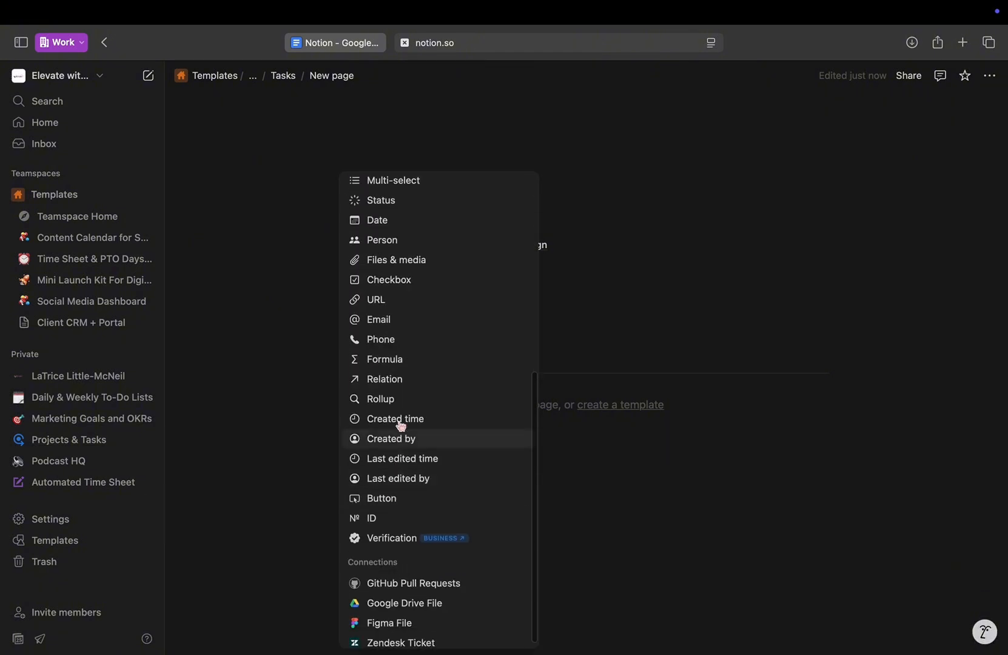
{"action": "left_click", "coordinate": [392, 380]}
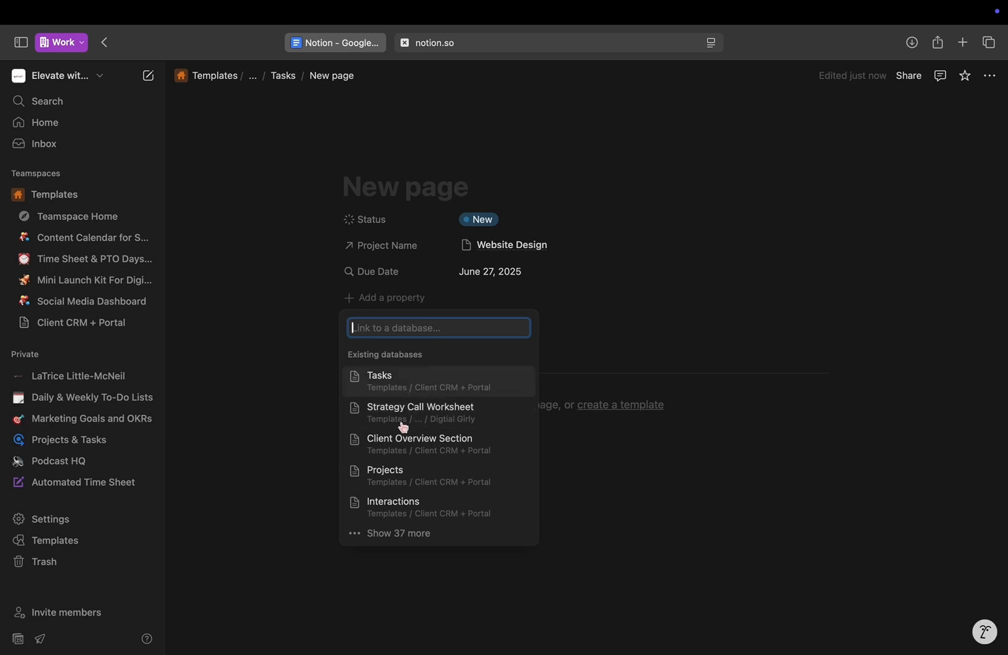
{"action": "left_click", "coordinate": [401, 507]}
{"action": "left_click", "coordinate": [477, 428]}
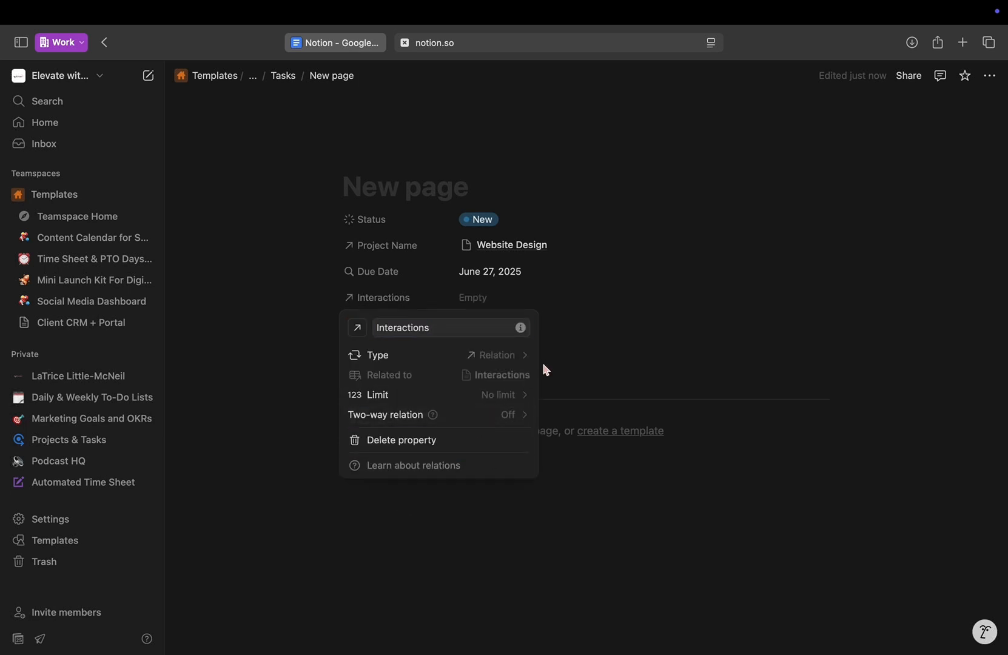
Link the Strategy call for web design page in the task's Interactions property.
{"action": "left_click", "coordinate": [588, 299]}
{"action": "left_click", "coordinate": [493, 302]}
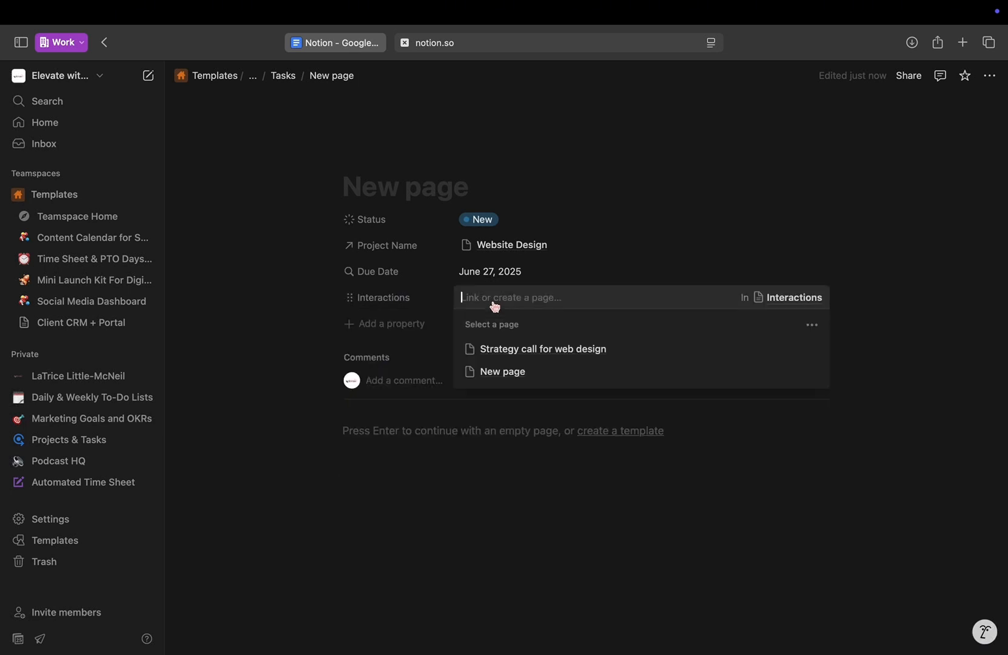
{"action": "left_click", "coordinate": [513, 349]}
{"action": "left_click", "coordinate": [583, 260]}
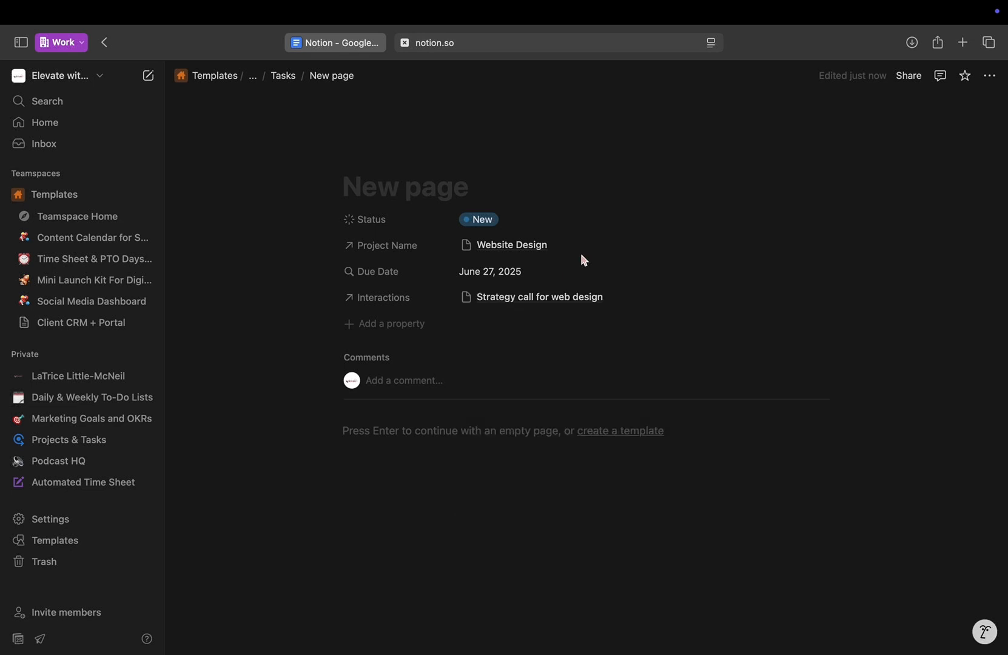
Add another rollup property to the task page and name it Interaction Summary.
{"action": "left_click", "coordinate": [404, 325]}
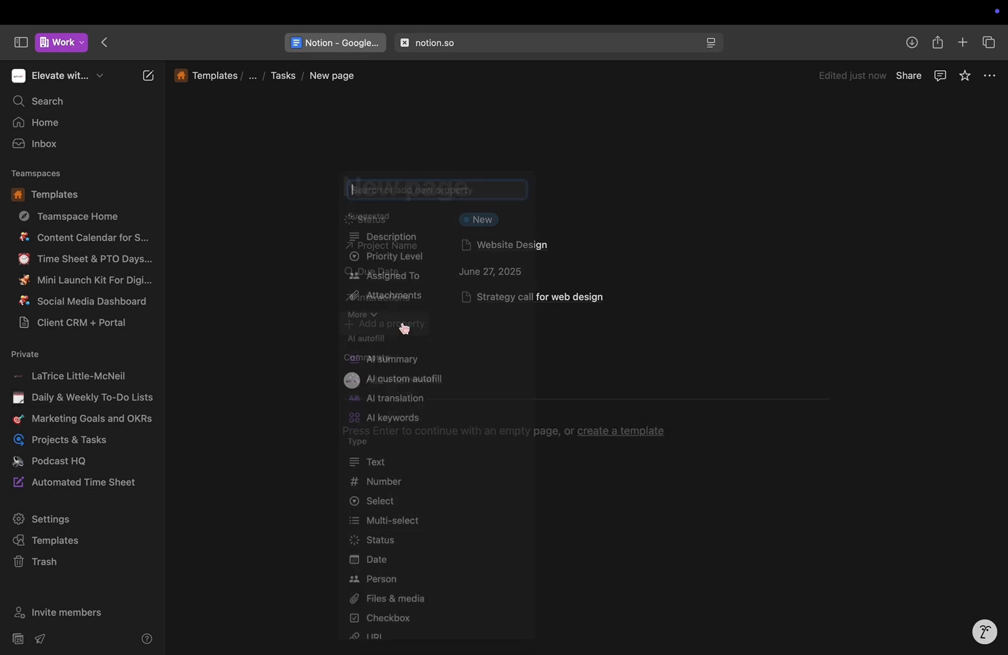
{"action": "scroll", "coordinate": [396, 516], "scroll_direction": "down", "scroll_amount": 3}
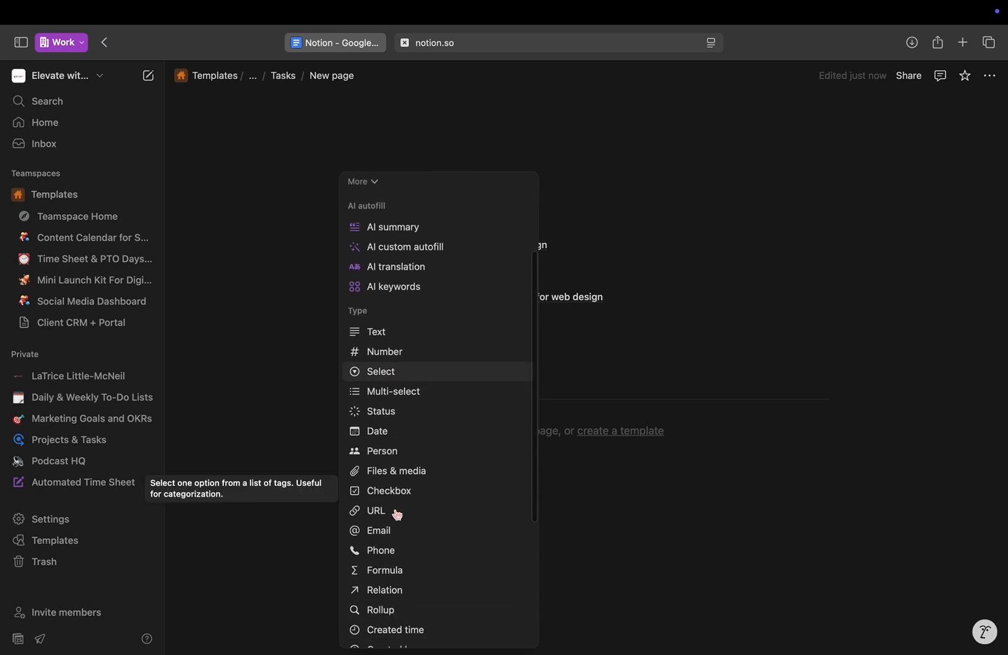
{"action": "left_click", "coordinate": [385, 610]}
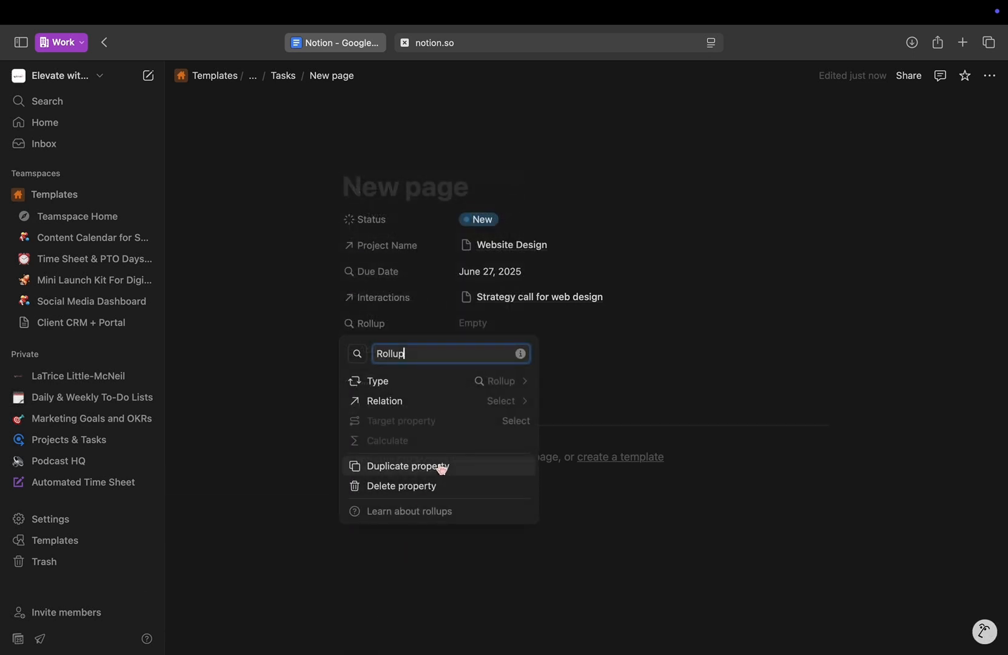
{"action": "key", "text": "BackSpace"}
{"action": "key", "text": "BackSpace"}
{"action": "key", "text": "BackSpace"}
{"action": "key", "text": "BackSpace"}
{"action": "key", "text": "BackSpace"}
{"action": "key", "text": "BackSpace"}
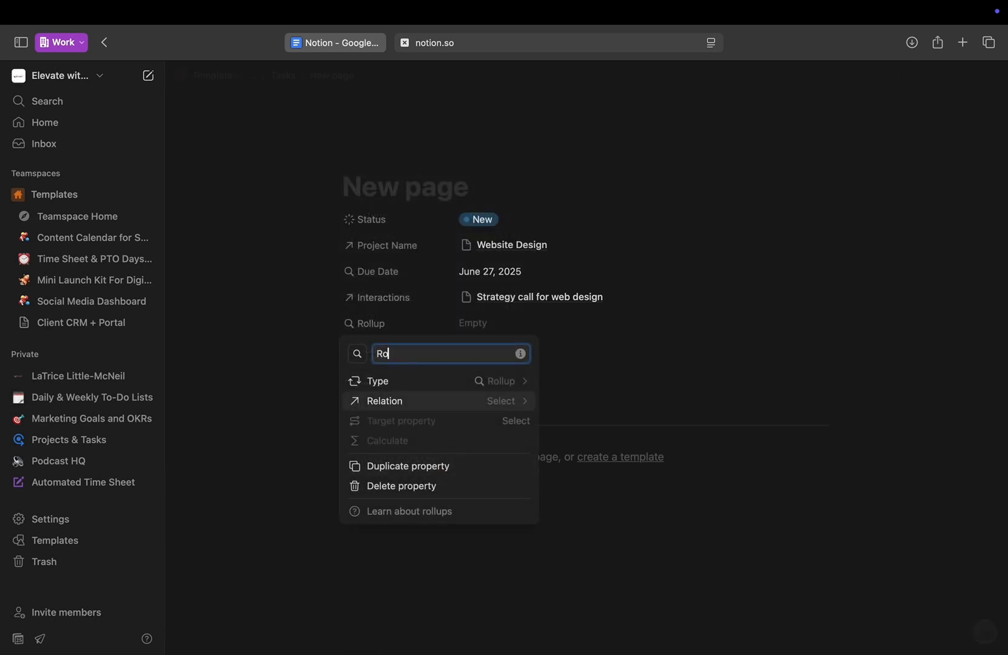
{"action": "type", "text": "Interaction Summary"}
Set the Interaction Summary rollup to the Interactions relation with Summary as its target property.
{"action": "left_click", "coordinate": [496, 403]}
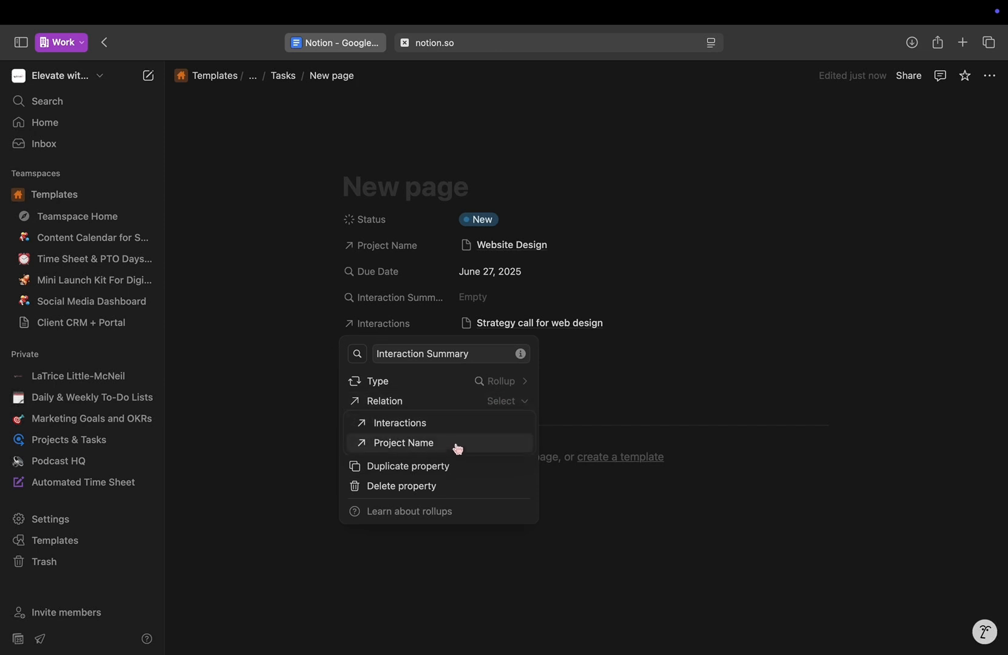
{"action": "left_click", "coordinate": [455, 425]}
{"action": "left_click", "coordinate": [489, 423]}
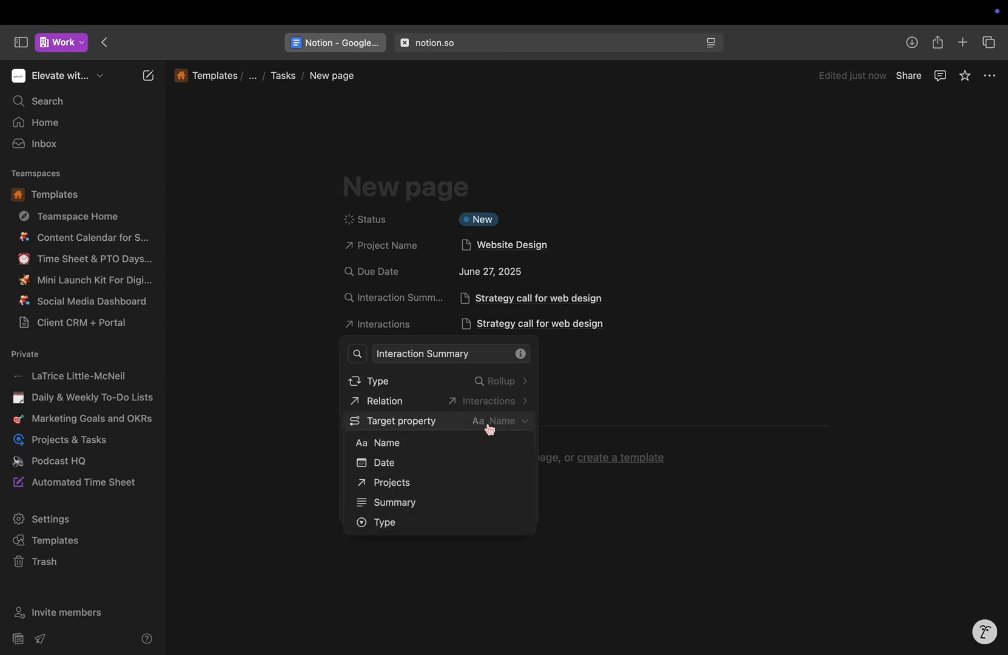
{"action": "left_click", "coordinate": [407, 504]}
{"action": "left_click", "coordinate": [619, 418]}
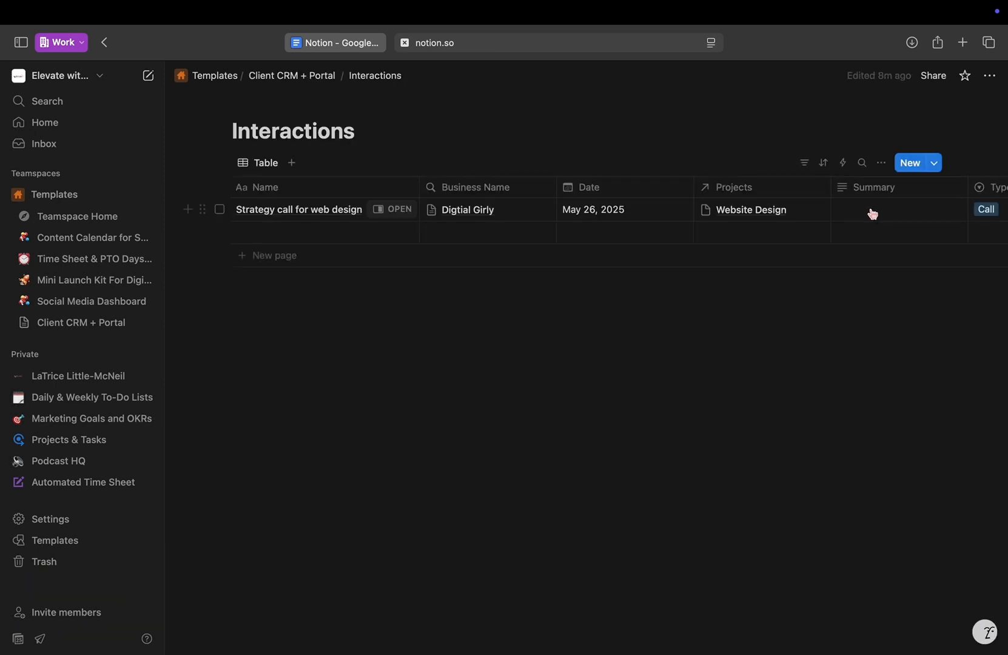
Enter "client will send information needed to move forward" as the Summary of the Strategy call for web design interaction.
{"action": "left_click", "coordinate": [872, 211]}
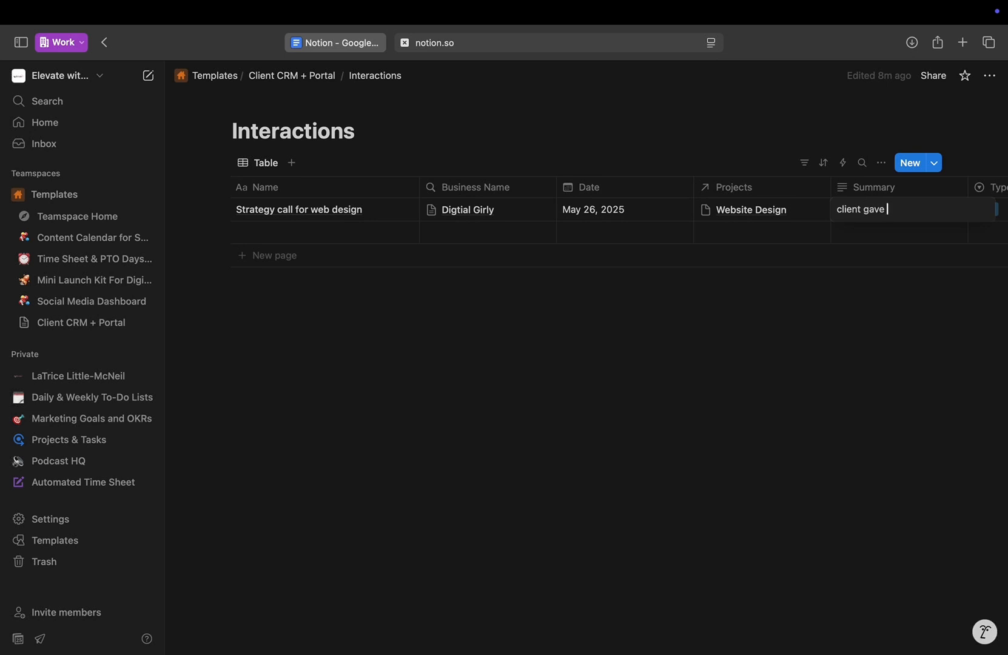
{"action": "type", "text": "information neede"}
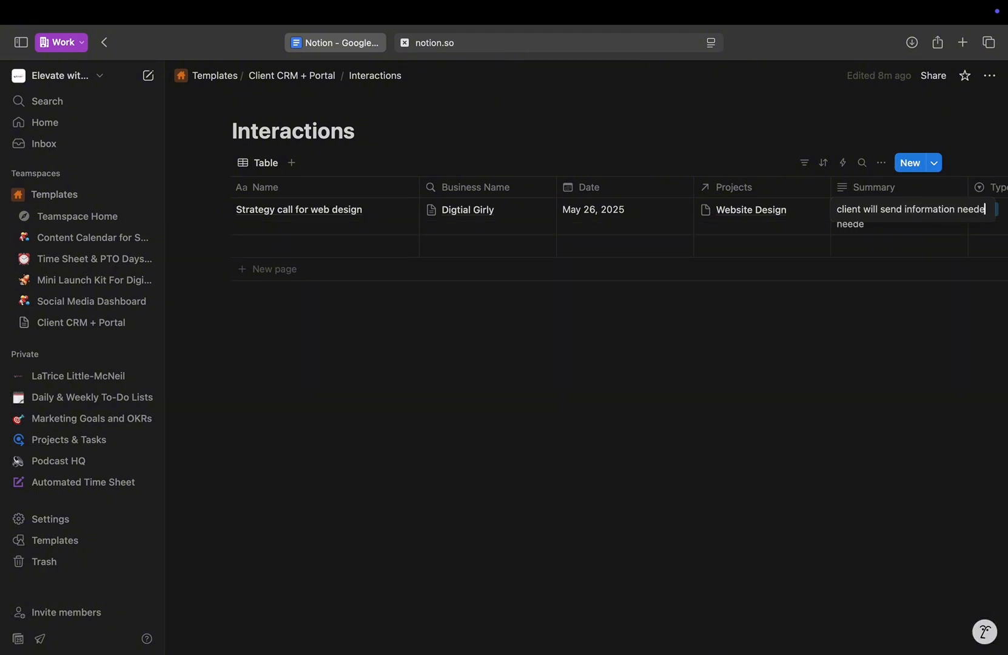
{"action": "type", "text": "d to move forward"}
{"action": "key", "text": "Return"}
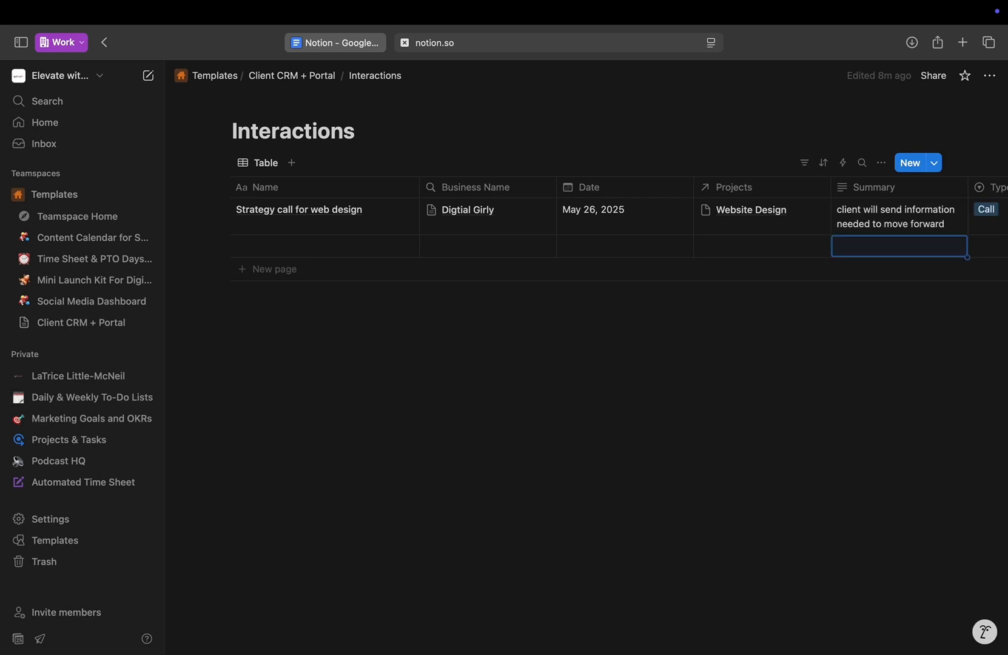
Open the Tasks database from the Client CRM + Portal page and rename its table view to All Tasks.
{"action": "left_click", "coordinate": [321, 83]}
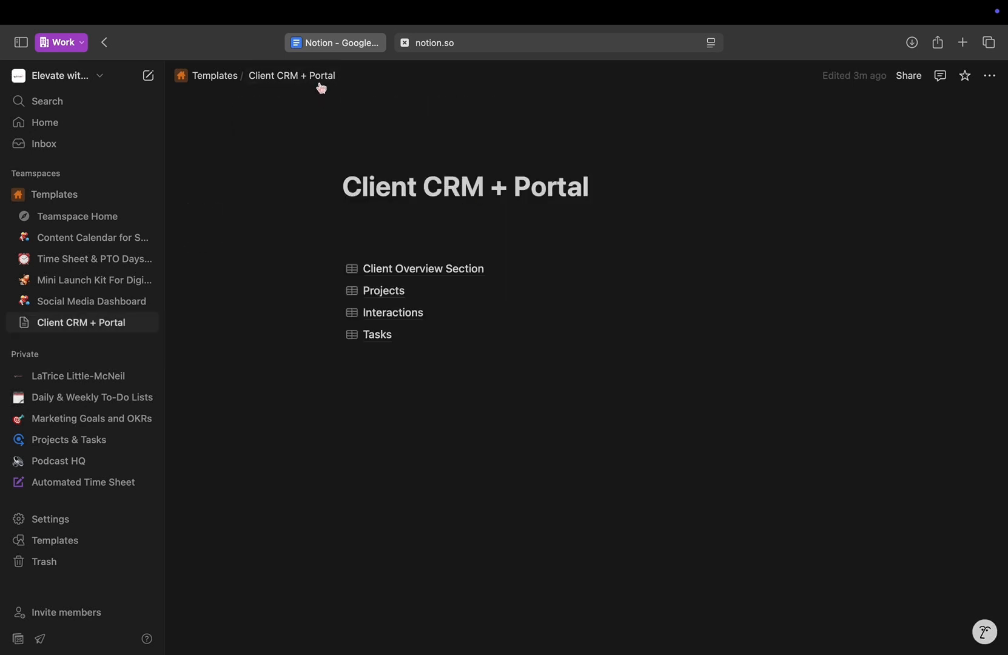
{"action": "left_click", "coordinate": [383, 334]}
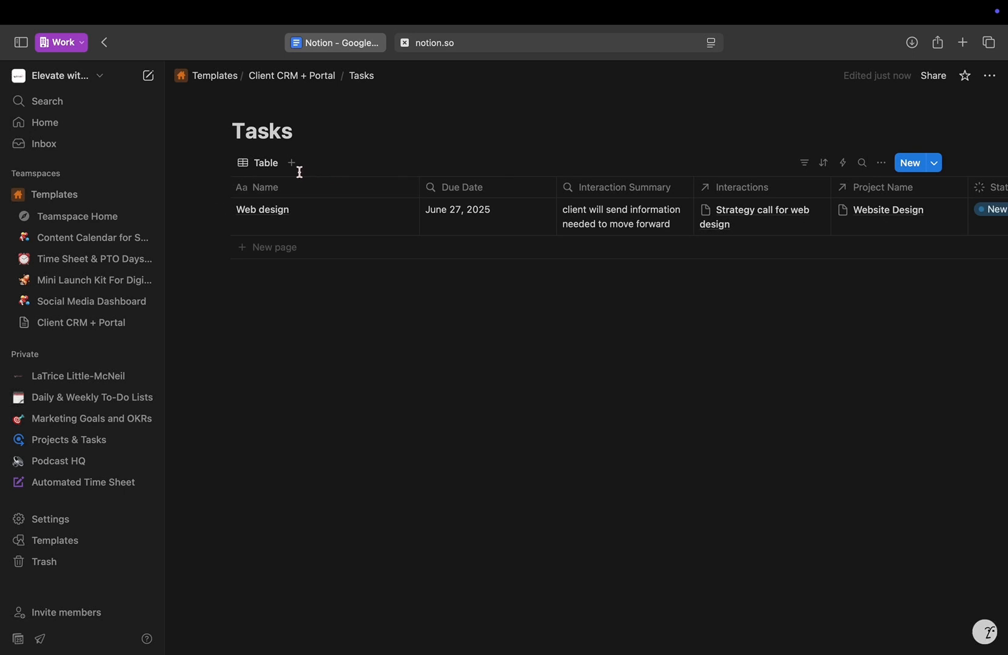
{"action": "left_click", "coordinate": [265, 163]}
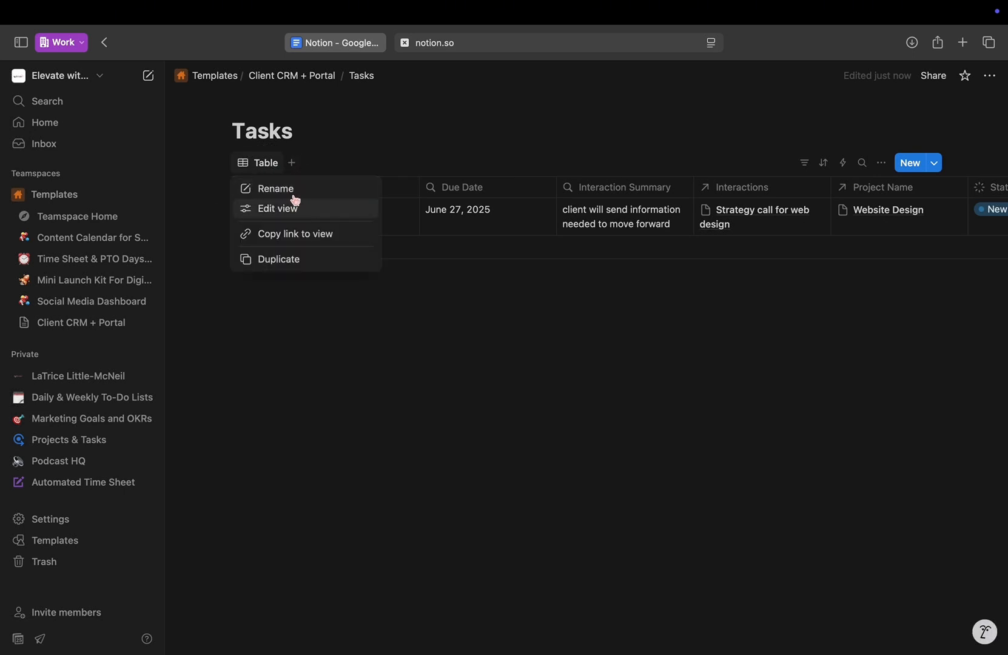
{"action": "left_click", "coordinate": [296, 200]}
{"action": "type", "text": "All Tasks"}
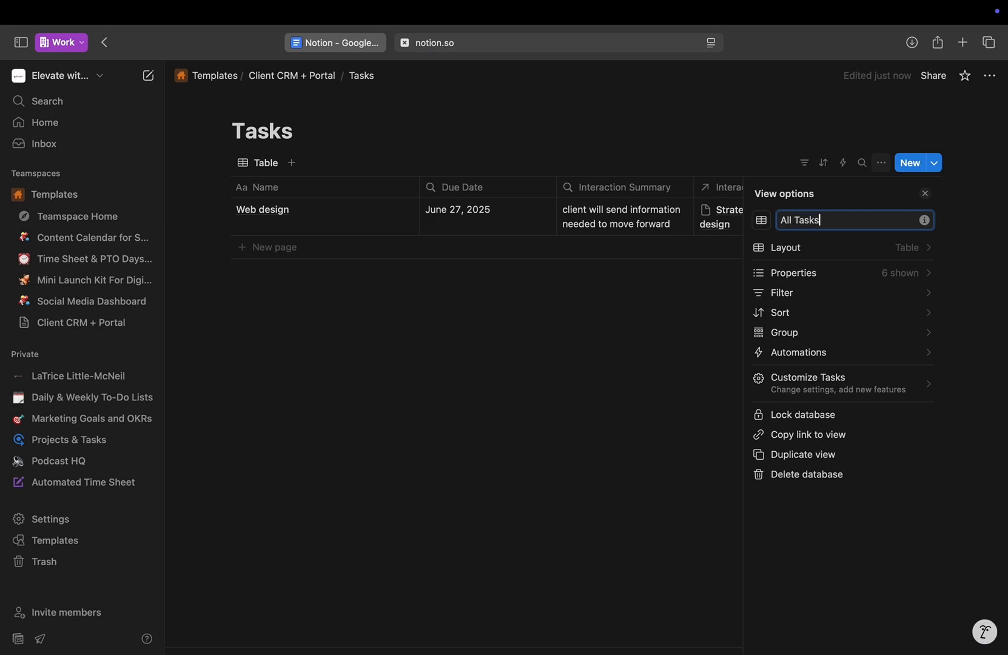
{"action": "left_click", "coordinate": [415, 328]}
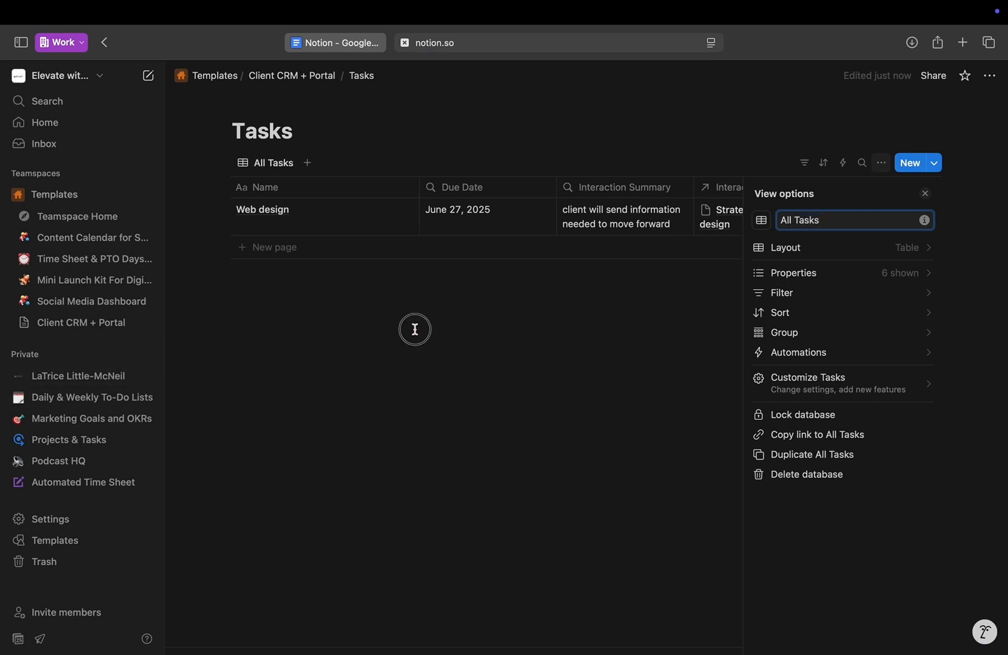
Duplicate the All Tasks view and name the copy Ongoing.
{"action": "left_click", "coordinate": [286, 163]}
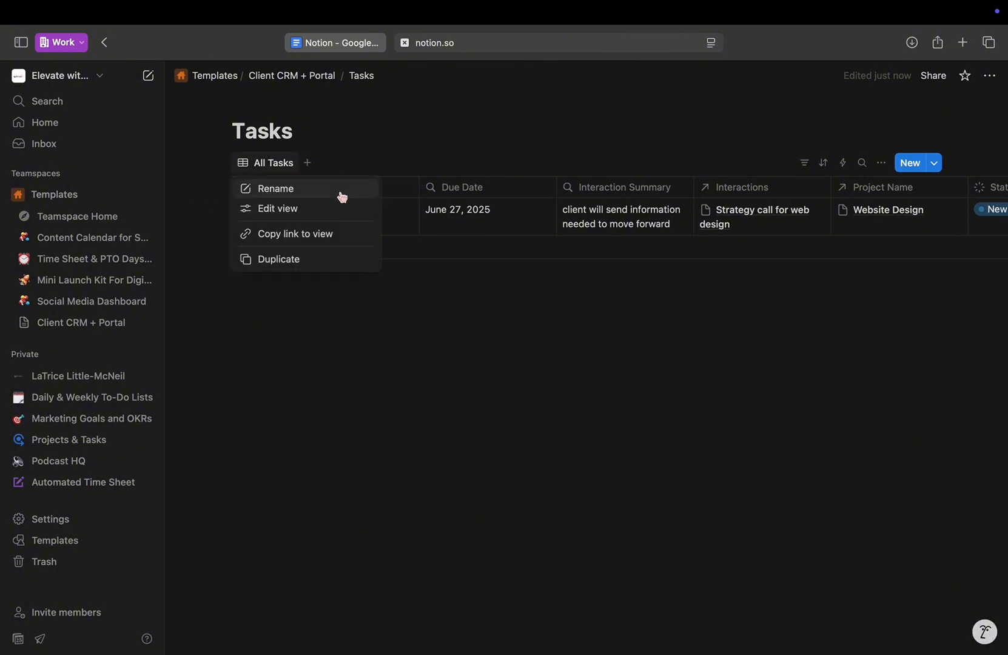
{"action": "left_click", "coordinate": [309, 258]}
{"action": "key", "text": "BackSpace"}
{"action": "key", "text": "BackSpace"}
{"action": "key", "text": "BackSpace"}
{"action": "key", "text": "BackSpace"}
{"action": "key", "text": "BackSpace"}
{"action": "key", "text": "BackSpace"}
{"action": "type", "text": "Ongoing"}
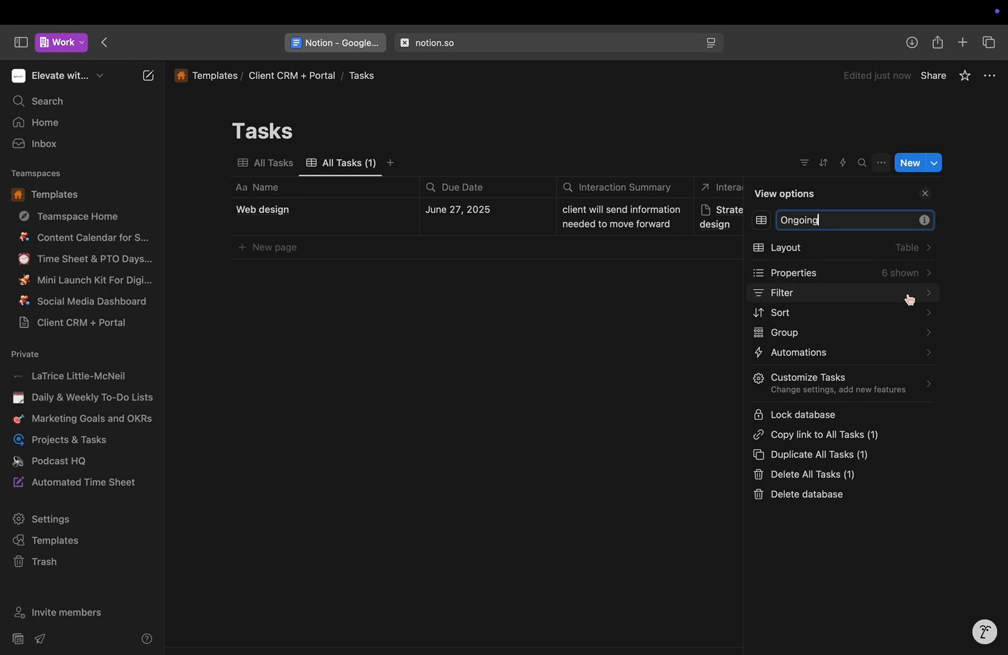
Filter the Ongoing view to tasks whose Status is New or In progress, and save the filter for everyone.
{"action": "left_click", "coordinate": [910, 298]}
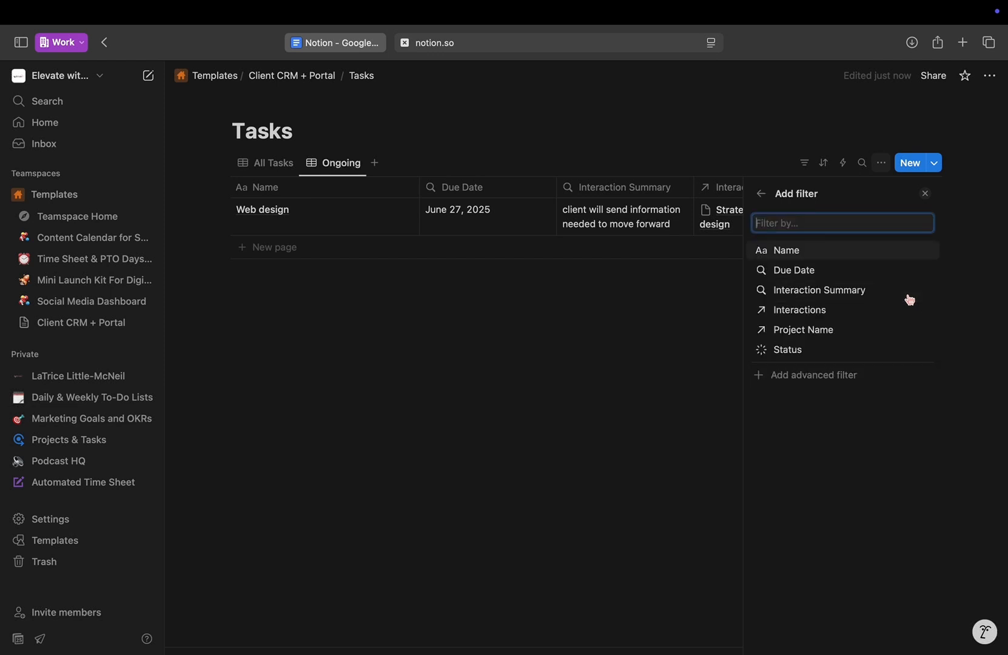
{"action": "left_click", "coordinate": [799, 350]}
{"action": "left_click", "coordinate": [829, 223]}
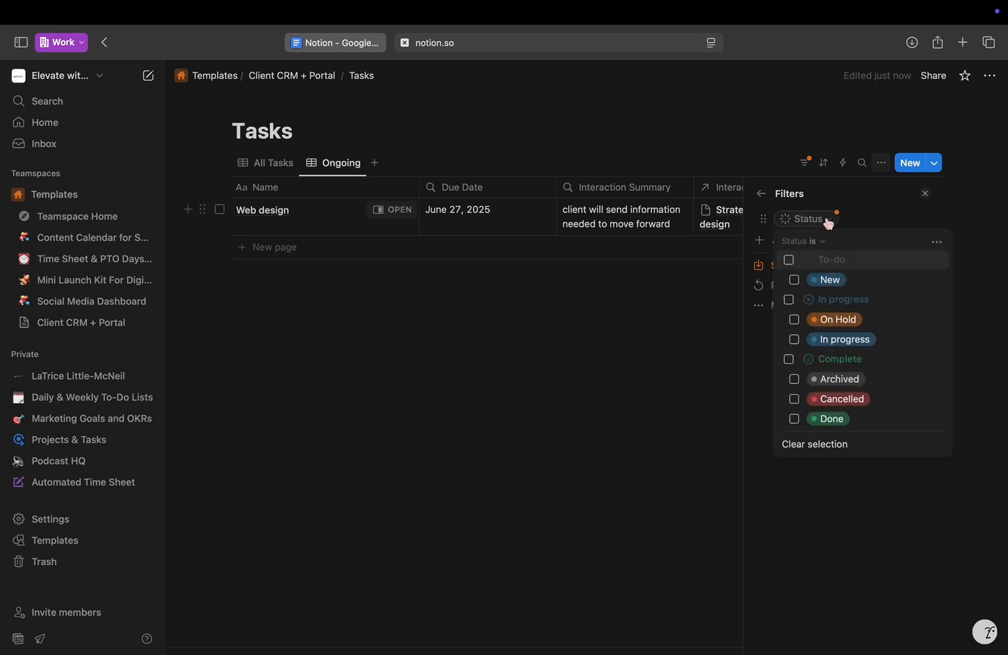
{"action": "left_click", "coordinate": [795, 319]}
{"action": "left_click", "coordinate": [795, 320]}
{"action": "left_click", "coordinate": [795, 339]}
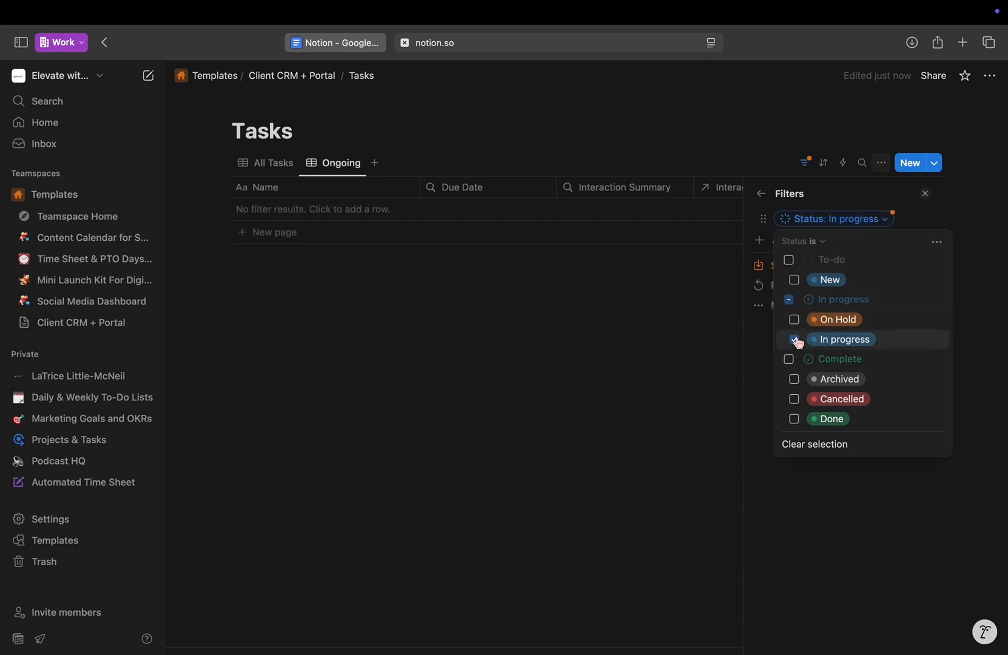
{"action": "left_click", "coordinate": [795, 280]}
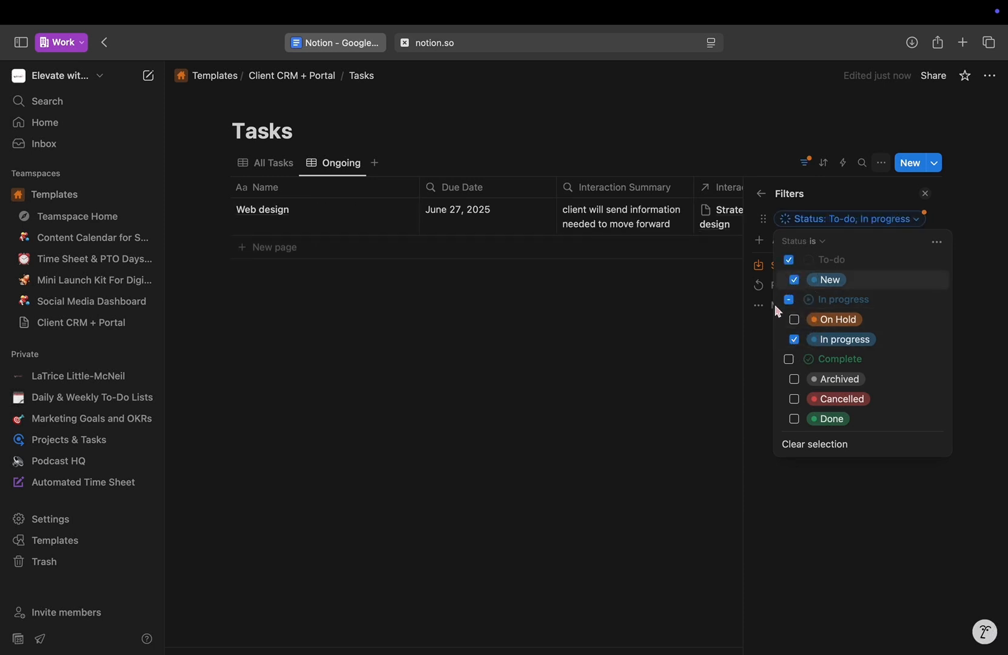
{"action": "left_click", "coordinate": [766, 346]}
{"action": "left_click", "coordinate": [786, 263]}
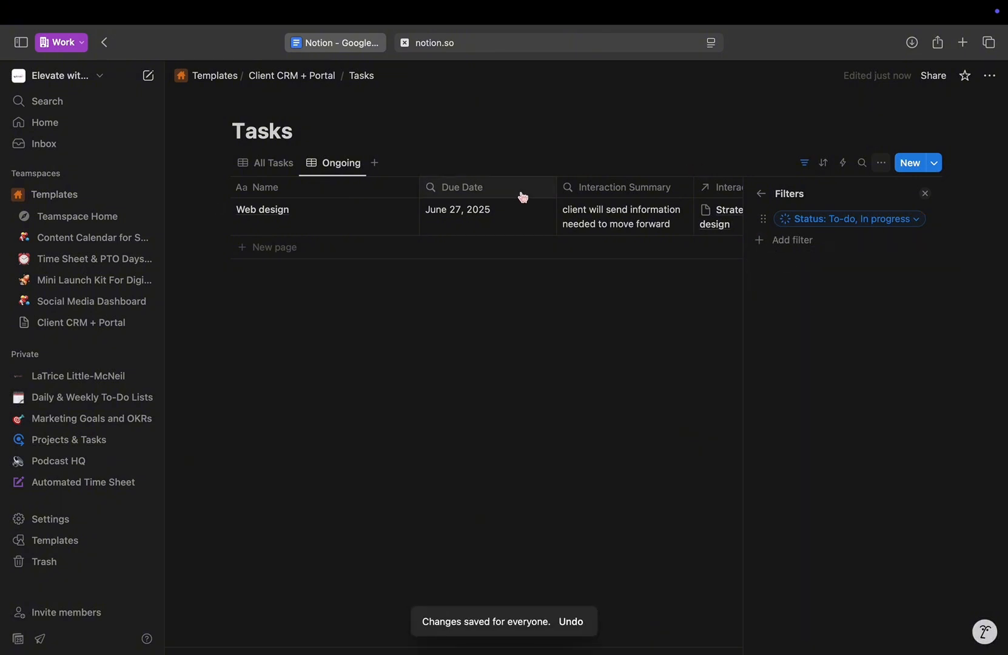
Group the Ongoing view by Status.
{"action": "left_click", "coordinate": [763, 204]}
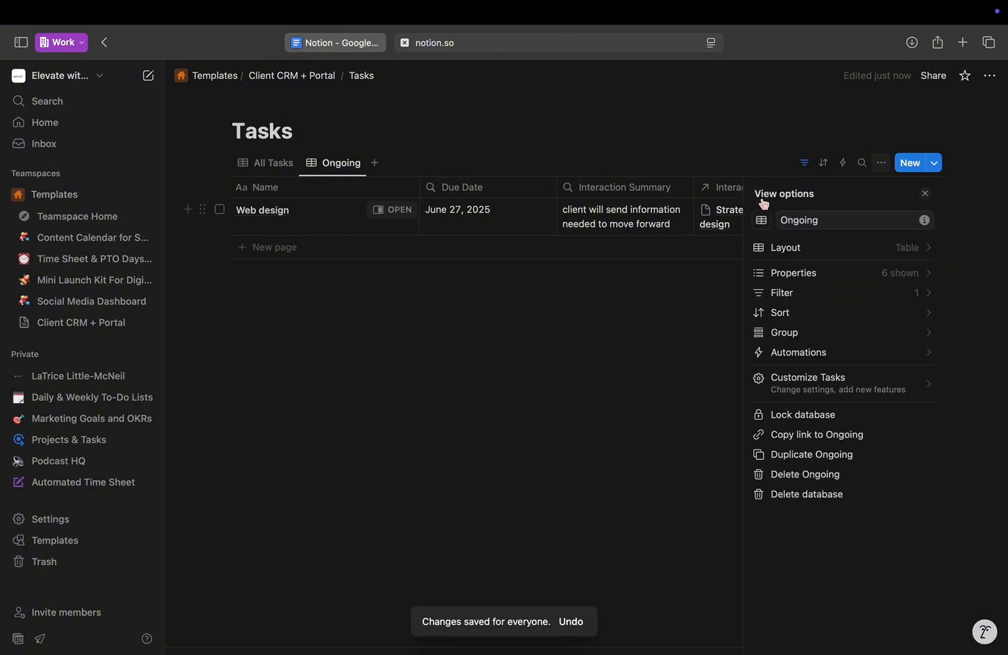
{"action": "left_click", "coordinate": [833, 331]}
{"action": "left_click", "coordinate": [825, 335]}
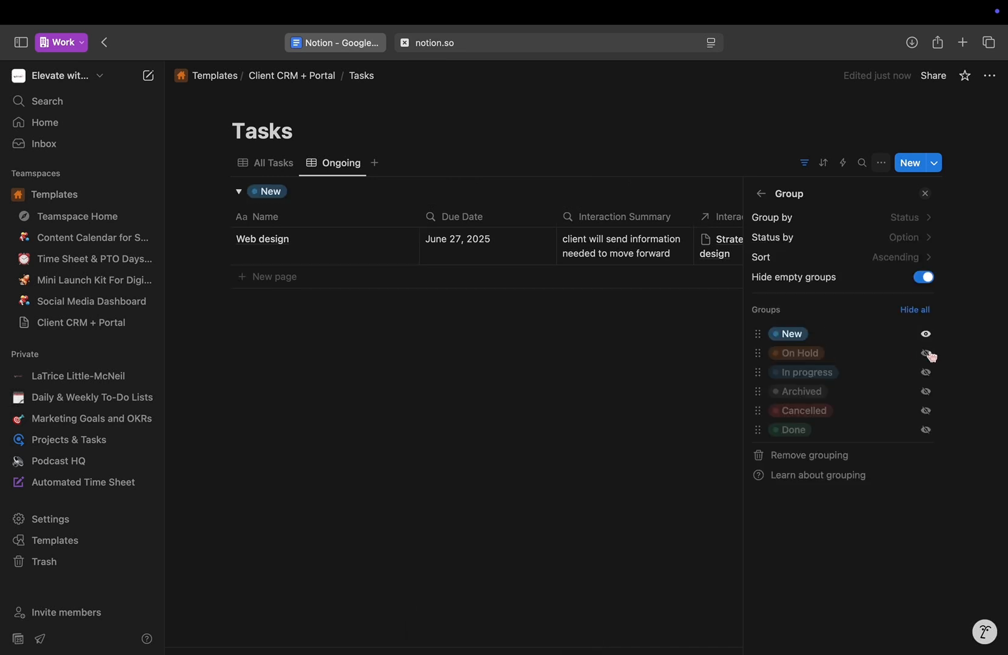
Show the In progress group in the Ongoing view and change the view's layout to Board.
{"action": "left_click", "coordinate": [929, 374]}
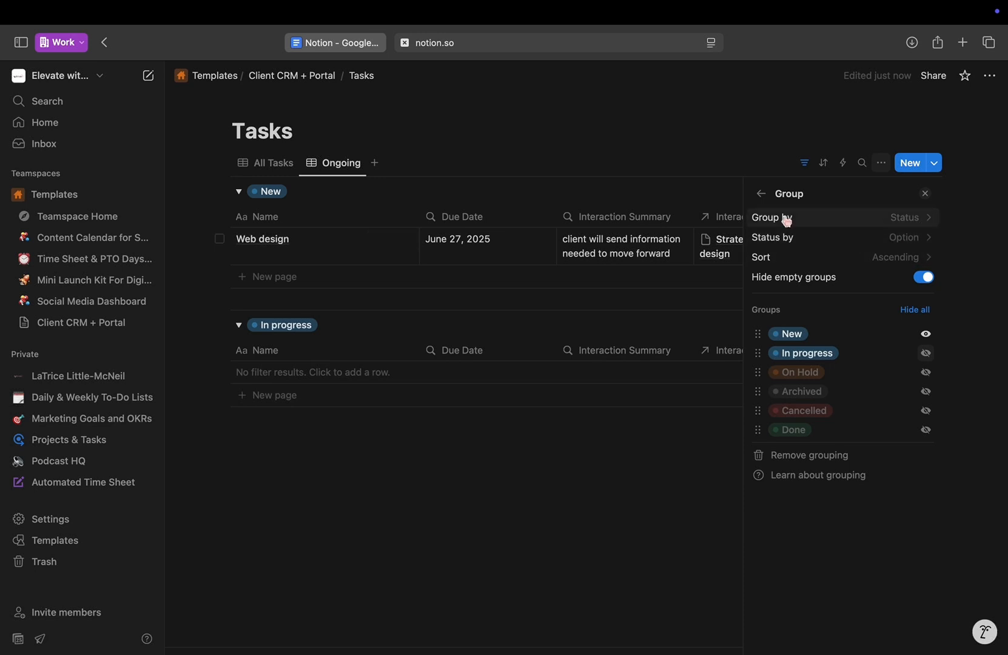
{"action": "left_click", "coordinate": [761, 194]}
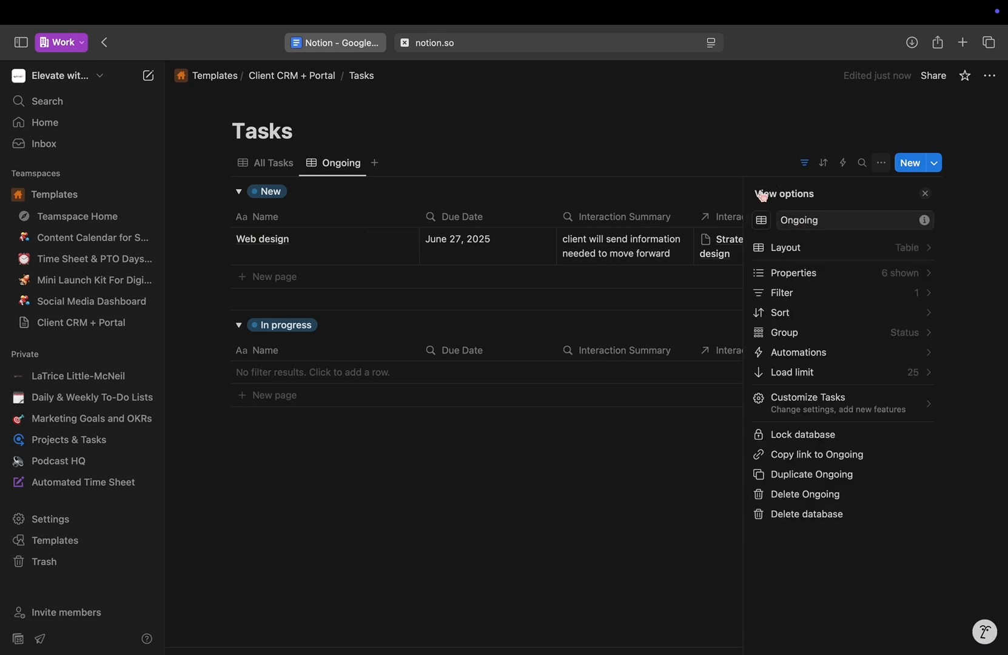
{"action": "left_click", "coordinate": [871, 249]}
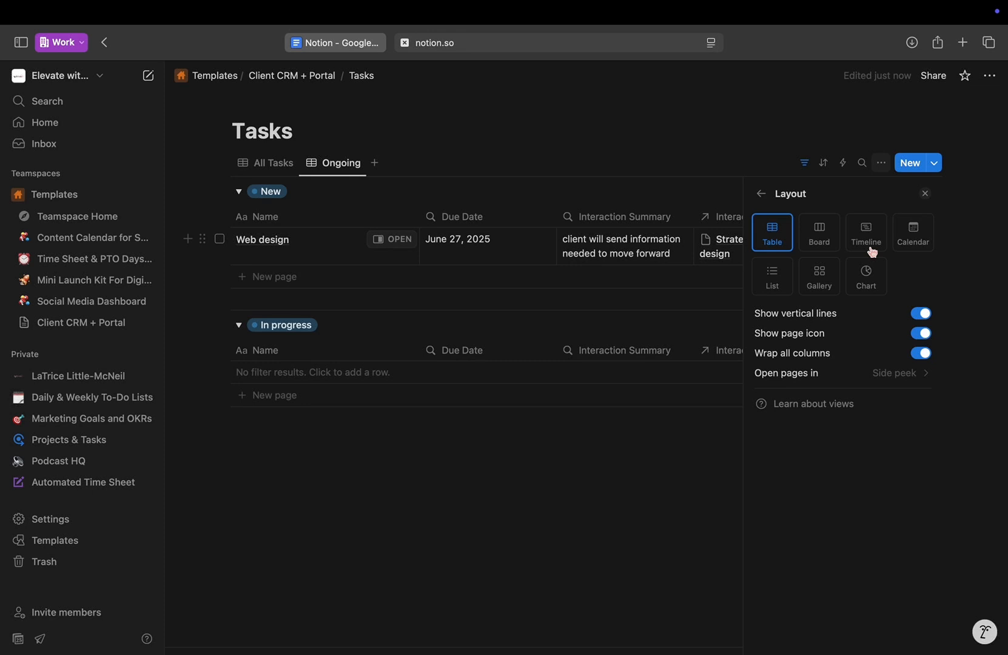
{"action": "left_click", "coordinate": [831, 245]}
{"action": "left_click", "coordinate": [921, 413]}
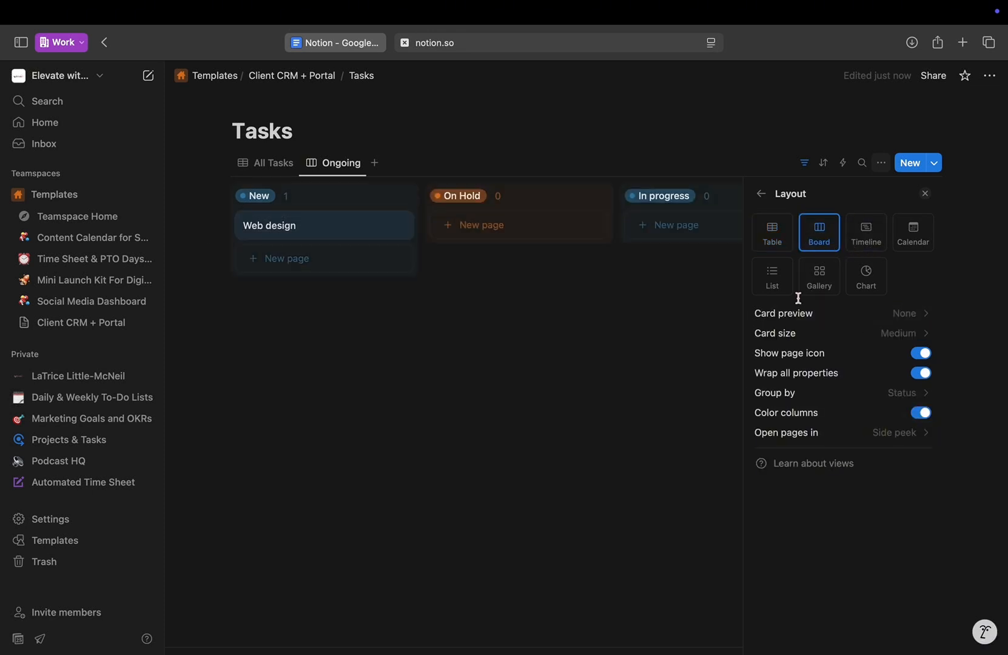
{"action": "left_click", "coordinate": [762, 194]}
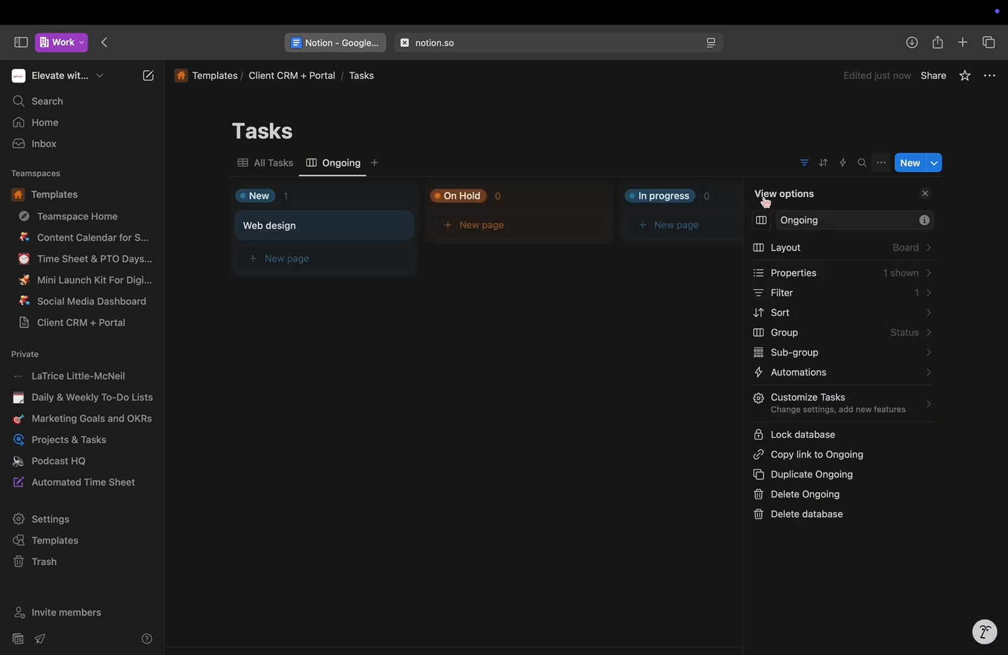
{"action": "left_click", "coordinate": [705, 423]}
Hide the On Hold, Archived, Cancelled and Done groups on the Ongoing board.
{"action": "left_click", "coordinate": [881, 163]}
{"action": "left_click", "coordinate": [869, 332]}
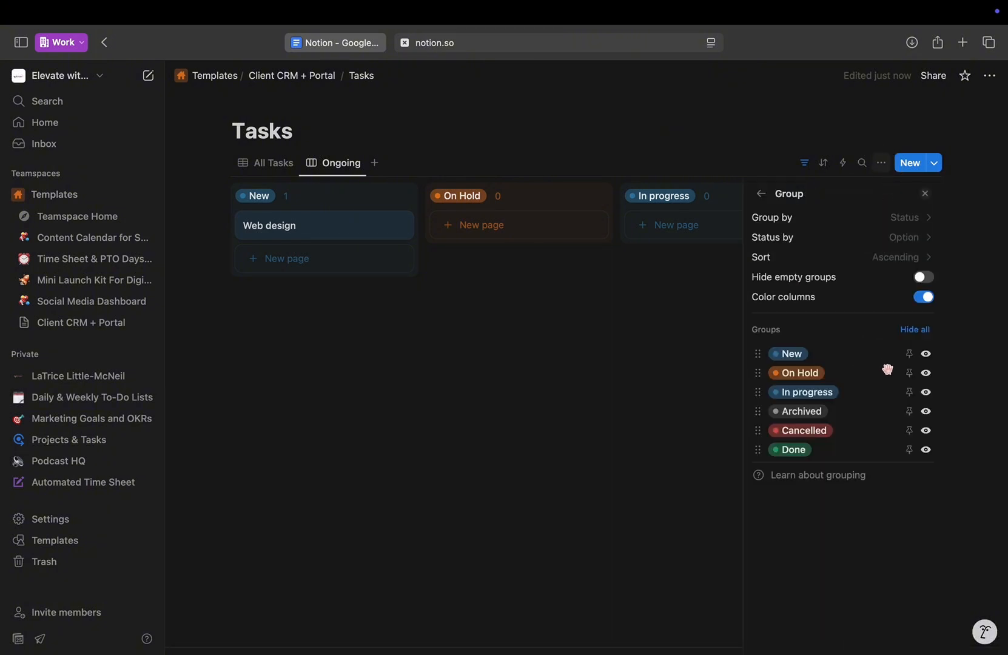
{"action": "left_click", "coordinate": [928, 377]}
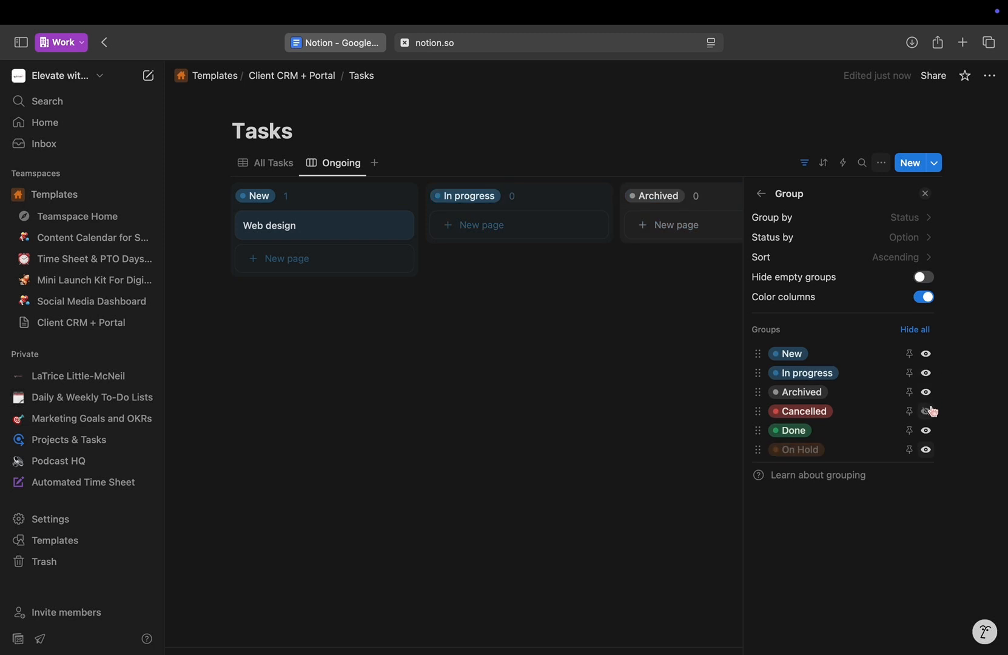
{"action": "left_click", "coordinate": [928, 395]}
{"action": "left_click", "coordinate": [928, 393]}
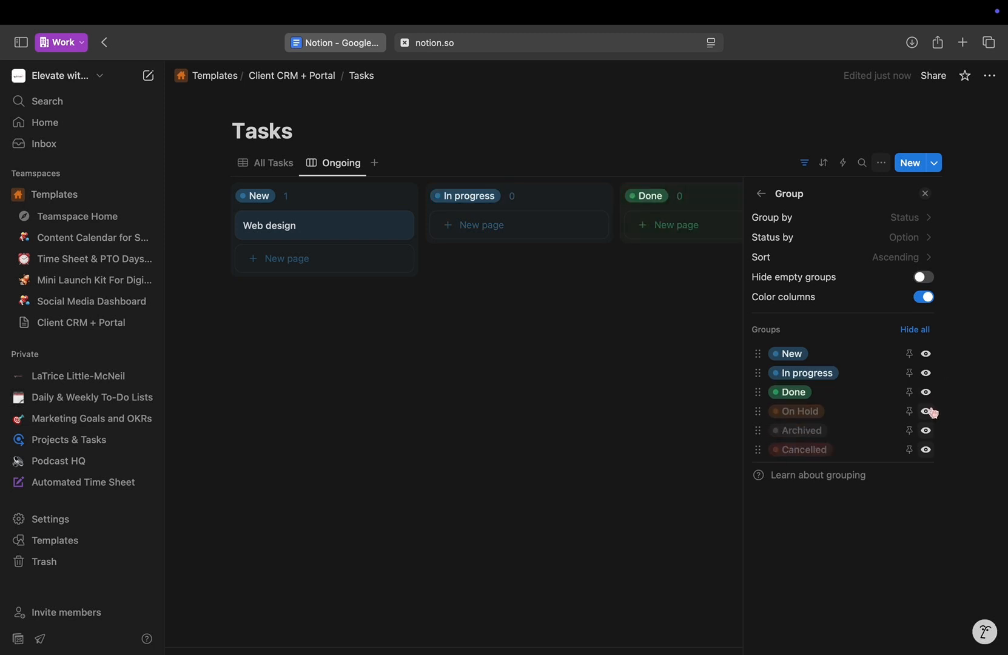
{"action": "left_click", "coordinate": [926, 393]}
{"action": "left_click", "coordinate": [662, 454]}
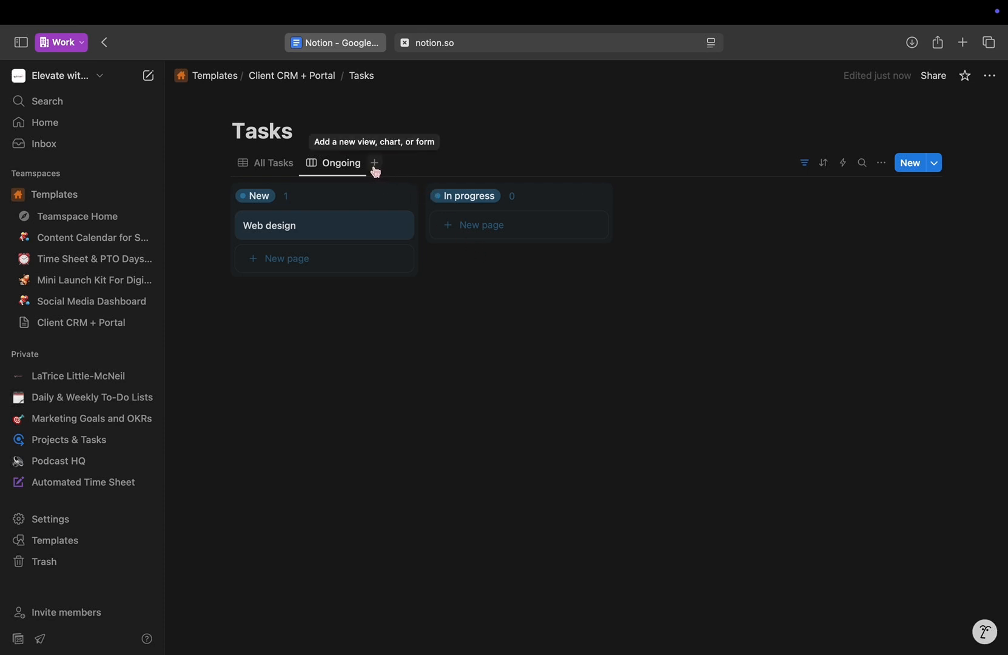
Duplicate the Ongoing view and name the copy Completed.
{"action": "left_click", "coordinate": [344, 169]}
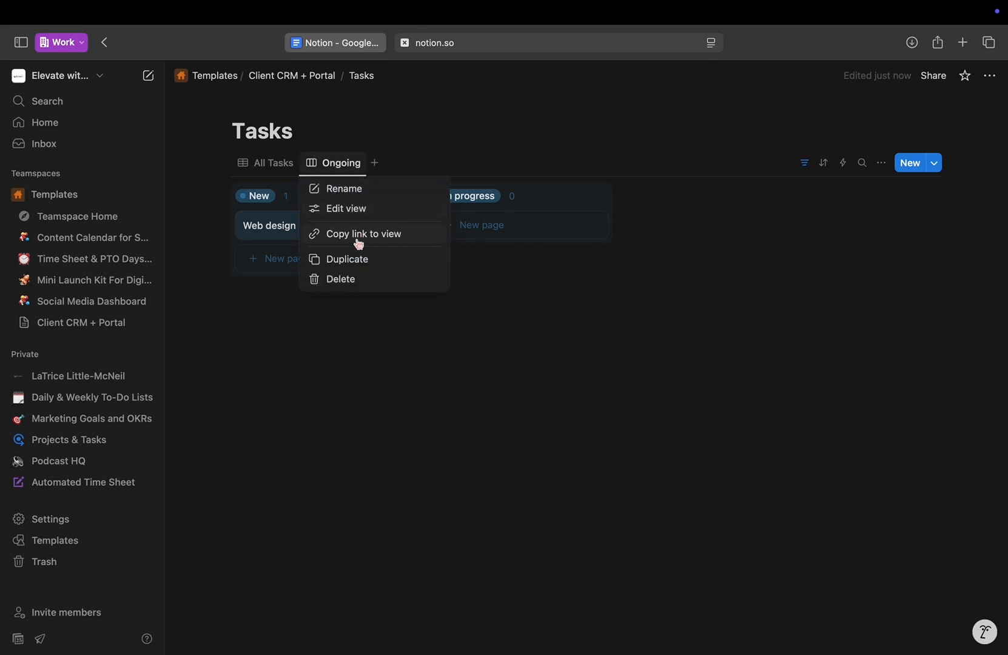
{"action": "left_click", "coordinate": [361, 261]}
{"action": "left_click", "coordinate": [862, 221]}
{"action": "key", "text": "BackSpace"}
{"action": "key", "text": "BackSpace"}
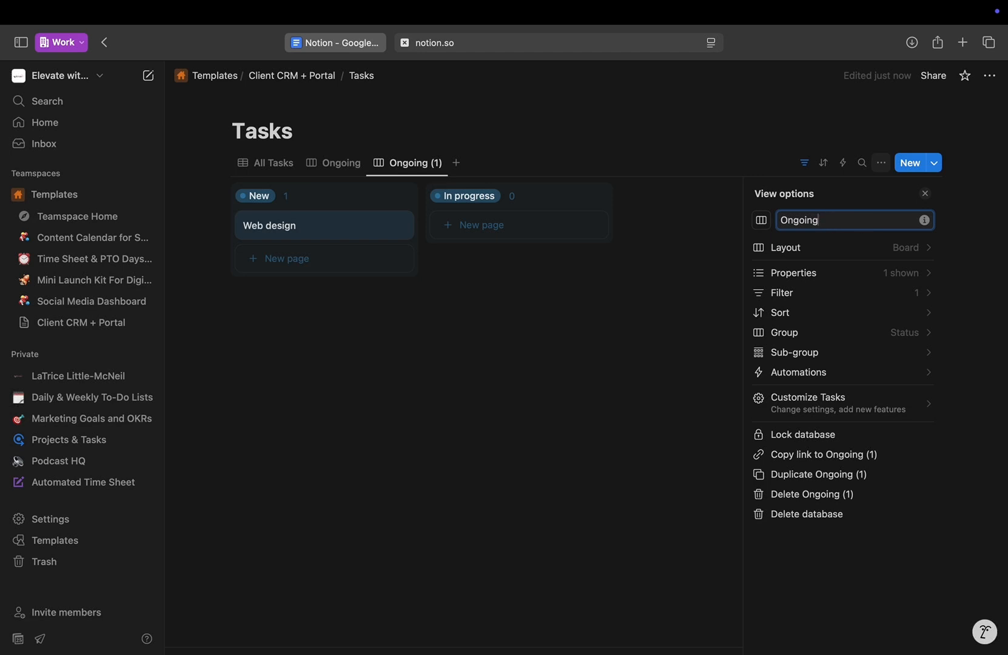
{"action": "key", "text": "BackSpace"}
{"action": "key", "text": "BackSpace"}
{"action": "key", "text": "BackSpace"}
{"action": "key", "text": "BackSpace"}
{"action": "key", "text": "BackSpace"}
{"action": "key", "text": "BackSpace"}
{"action": "key", "text": "BackSpace"}
{"action": "type", "text": "Completed"}
{"action": "left_click", "coordinate": [871, 246]}
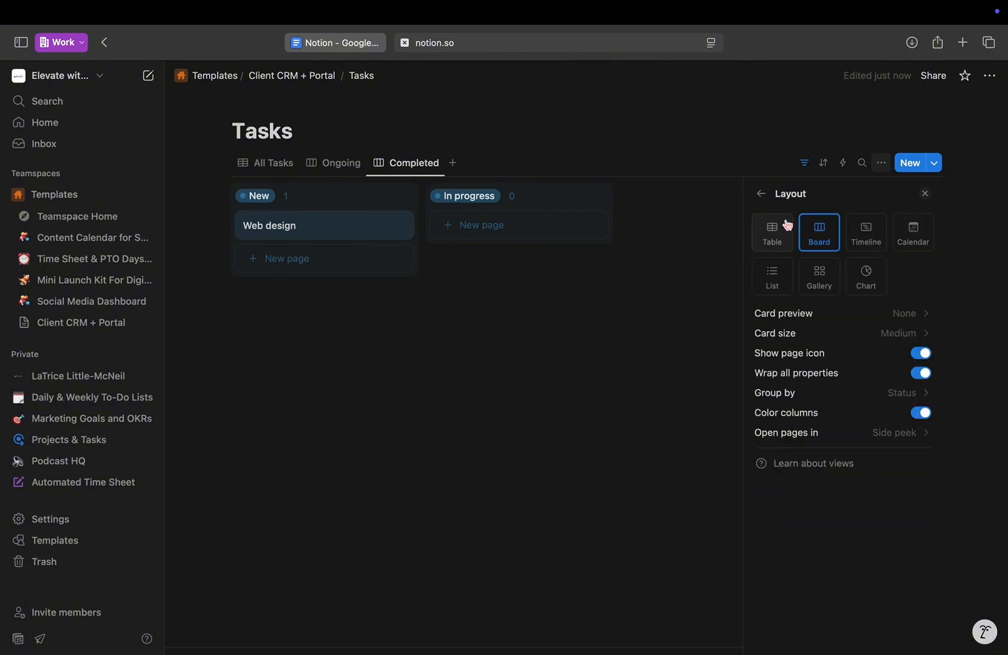
{"action": "left_click", "coordinate": [761, 195]}
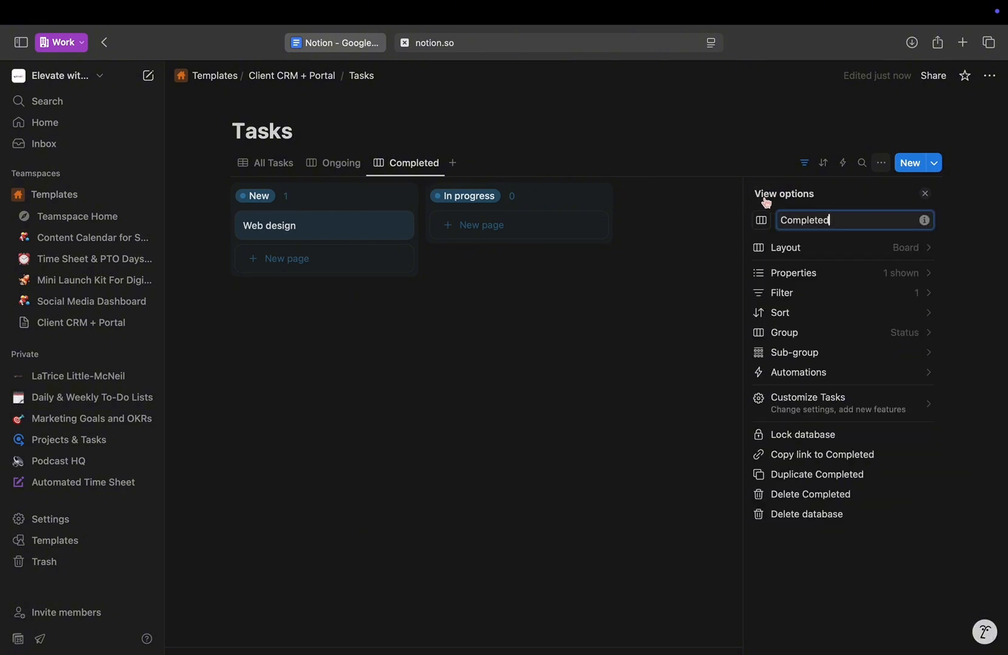
Filter the Completed view to tasks whose Status is Done only, and save the filter for everyone.
{"action": "left_click", "coordinate": [872, 293]}
{"action": "left_click", "coordinate": [886, 219]}
{"action": "left_click", "coordinate": [794, 320]}
{"action": "left_click", "coordinate": [789, 359]}
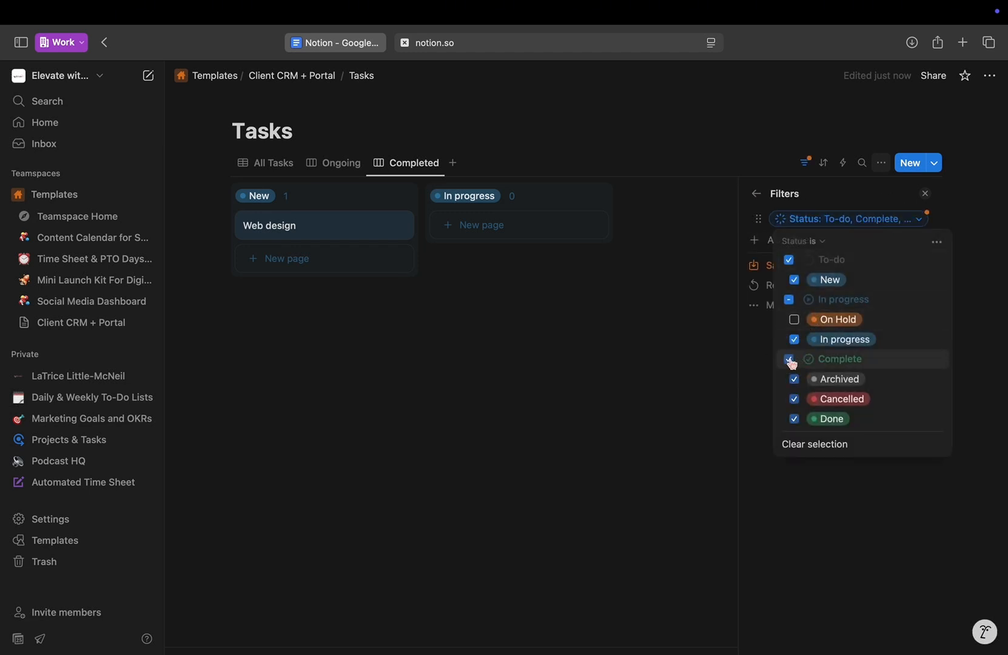
{"action": "left_click", "coordinate": [789, 260]}
{"action": "left_click", "coordinate": [795, 341]}
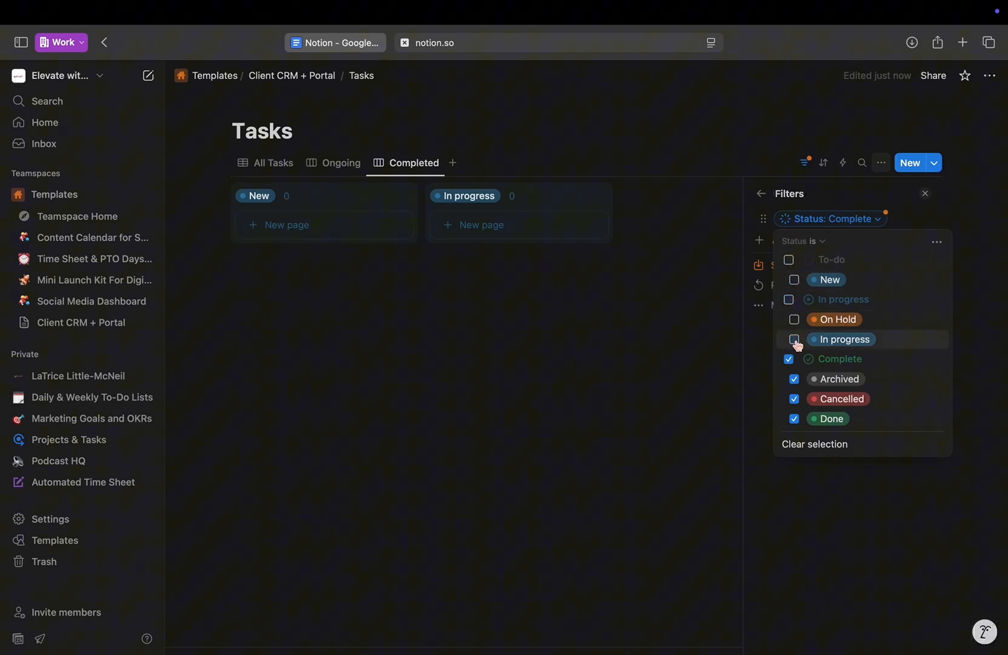
{"action": "left_click", "coordinate": [794, 399]}
{"action": "left_click", "coordinate": [794, 379]}
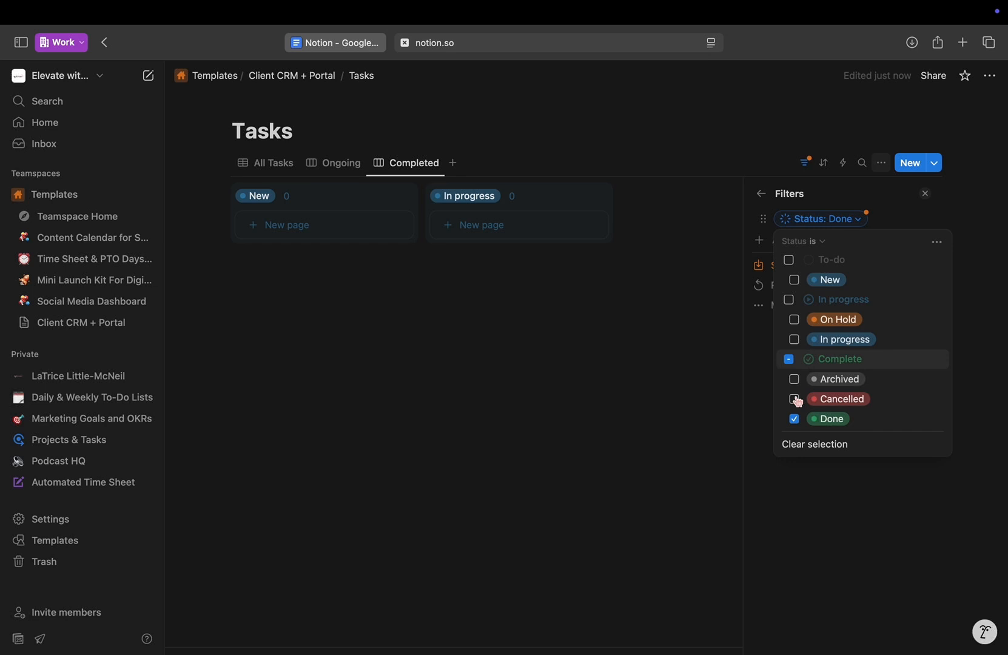
{"action": "left_click", "coordinate": [835, 517]}
{"action": "left_click", "coordinate": [814, 266]}
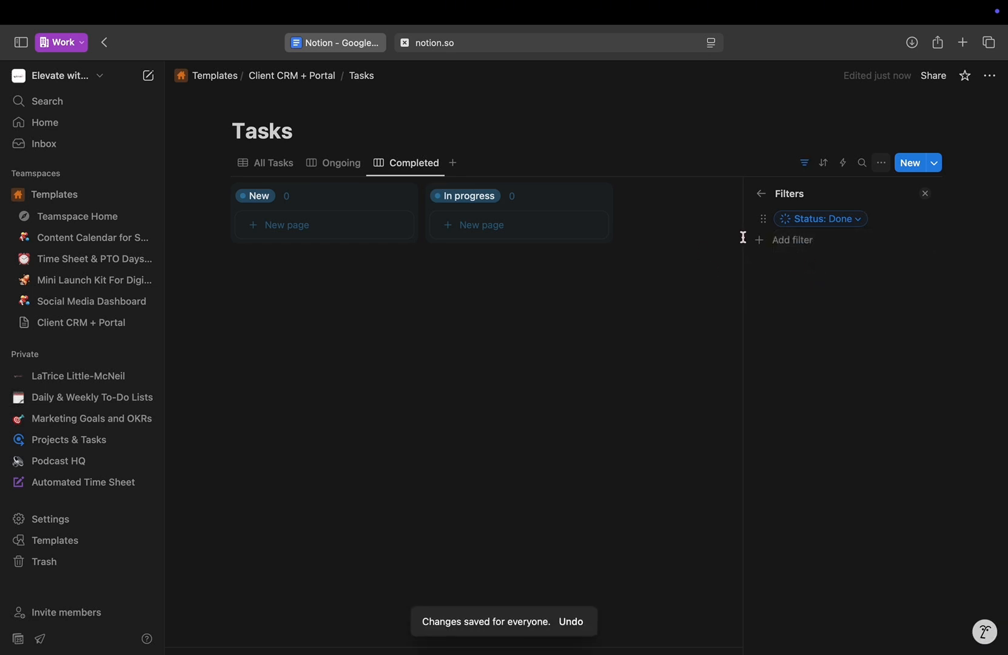
Show the Done group on the Completed board and hide the New and In progress groups.
{"action": "left_click", "coordinate": [761, 194]}
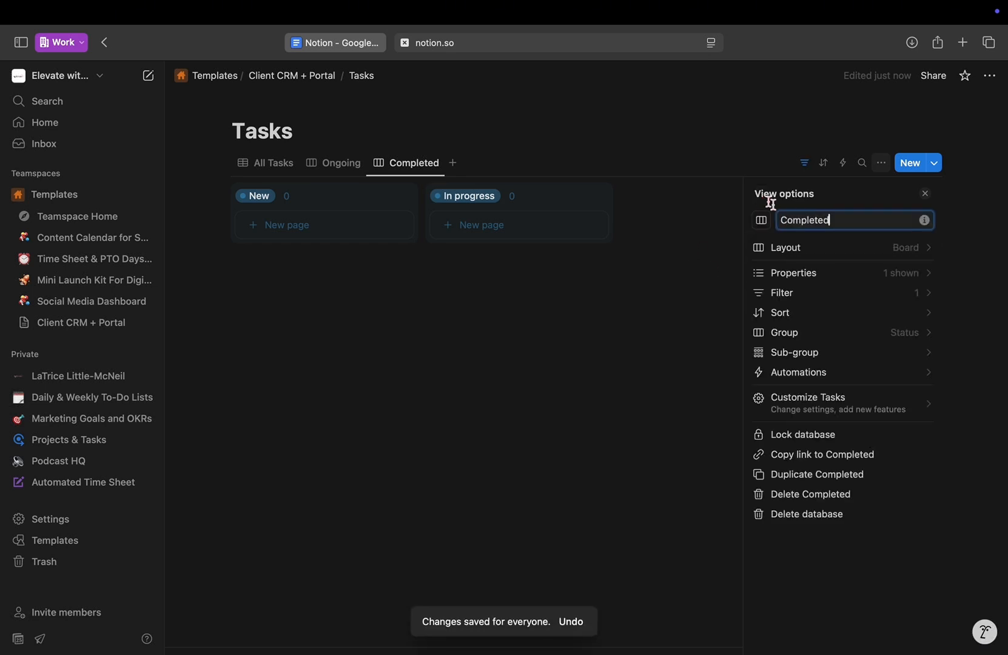
{"action": "left_click", "coordinate": [902, 334]}
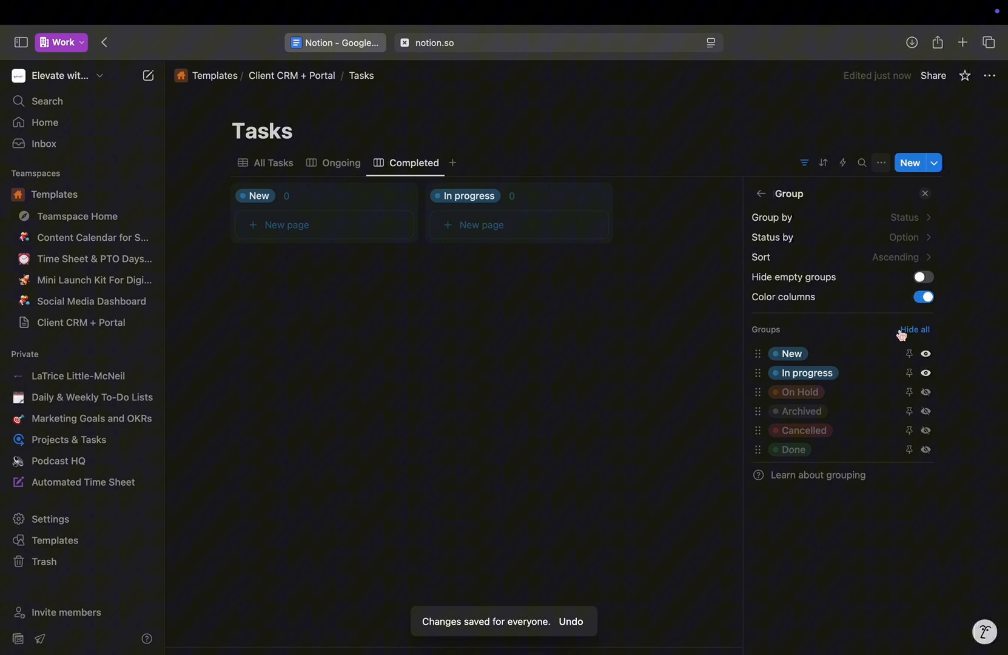
{"action": "left_click", "coordinate": [927, 450]}
{"action": "left_click", "coordinate": [926, 374]}
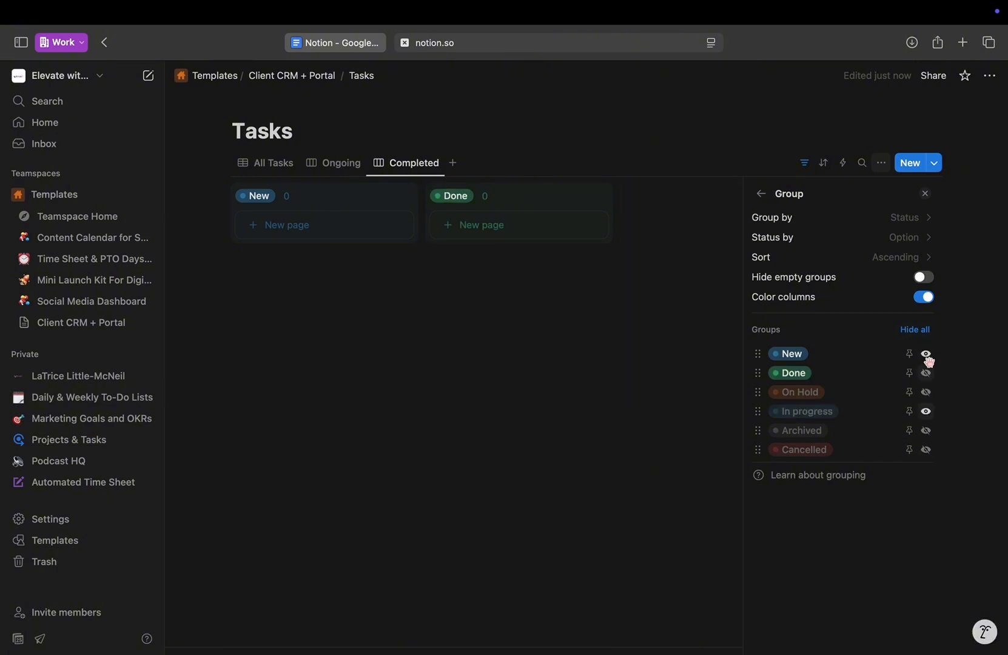
{"action": "left_click", "coordinate": [927, 357]}
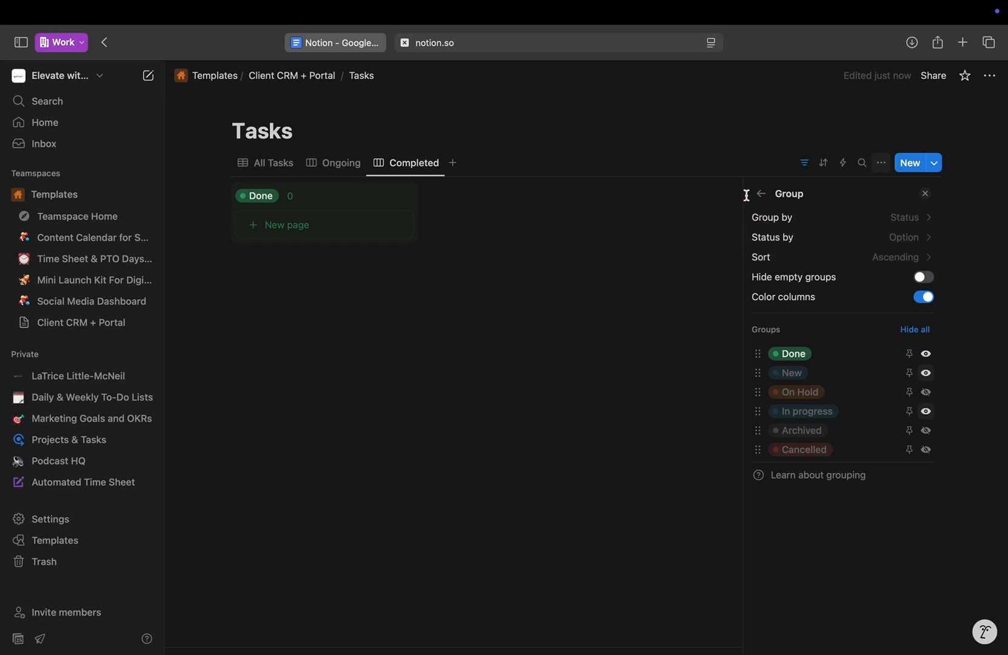
{"action": "left_click", "coordinate": [760, 195]}
{"action": "left_click", "coordinate": [702, 233]}
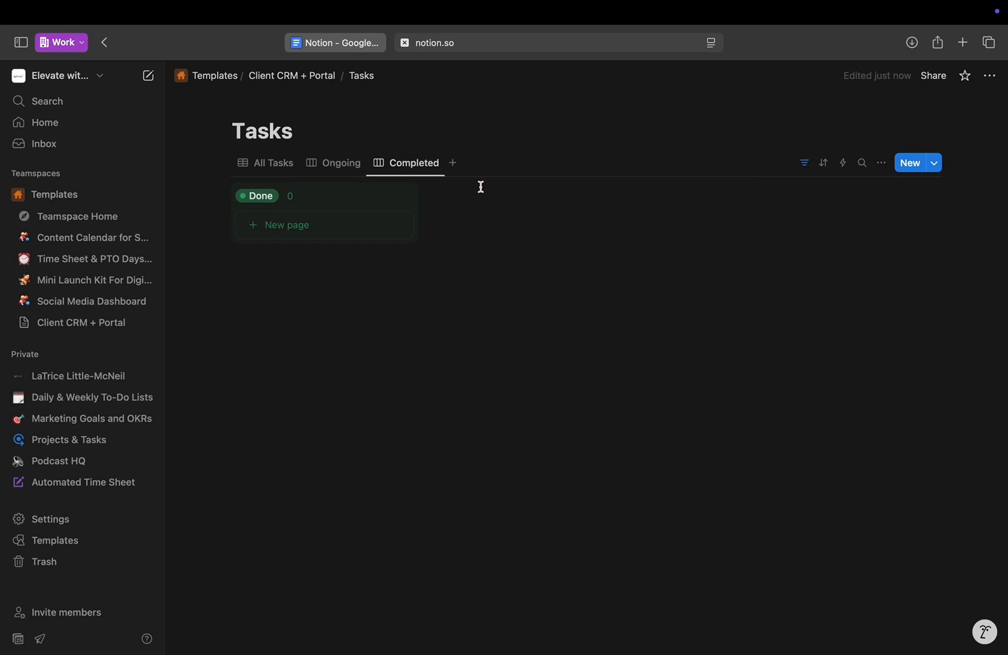
Duplicate the Completed view and name the copy Cancelled/Archived.
{"action": "left_click", "coordinate": [432, 164]}
{"action": "left_click", "coordinate": [430, 263]}
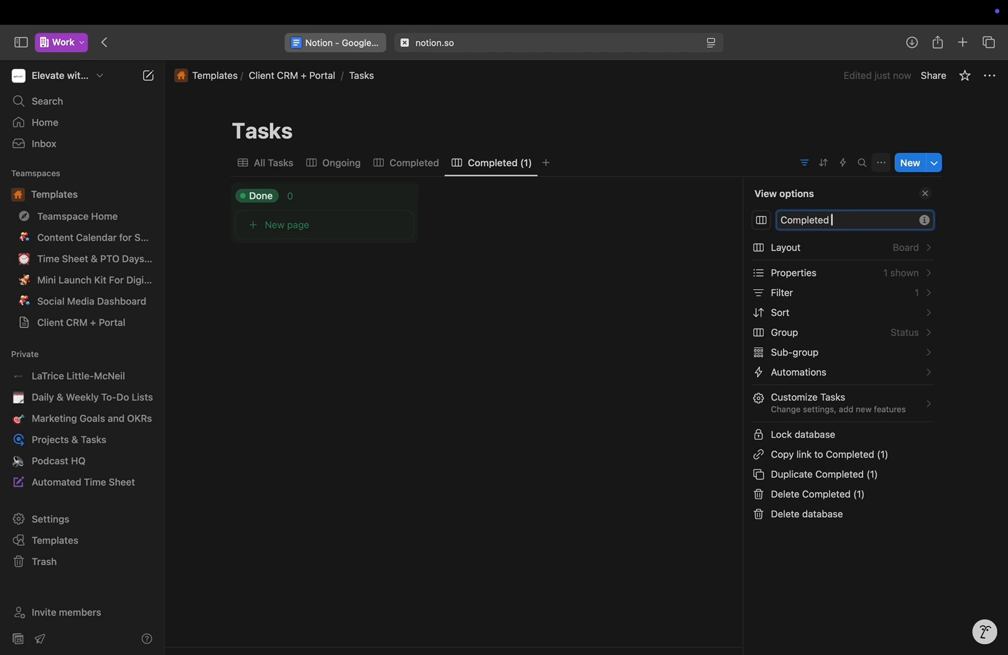
{"action": "key", "text": "BackSpace"}
{"action": "key", "text": "BackSpace"}
{"action": "key", "text": "BackSpace"}
{"action": "key", "text": "BackSpace"}
{"action": "type", "text": "Cancelled/Archiv"}
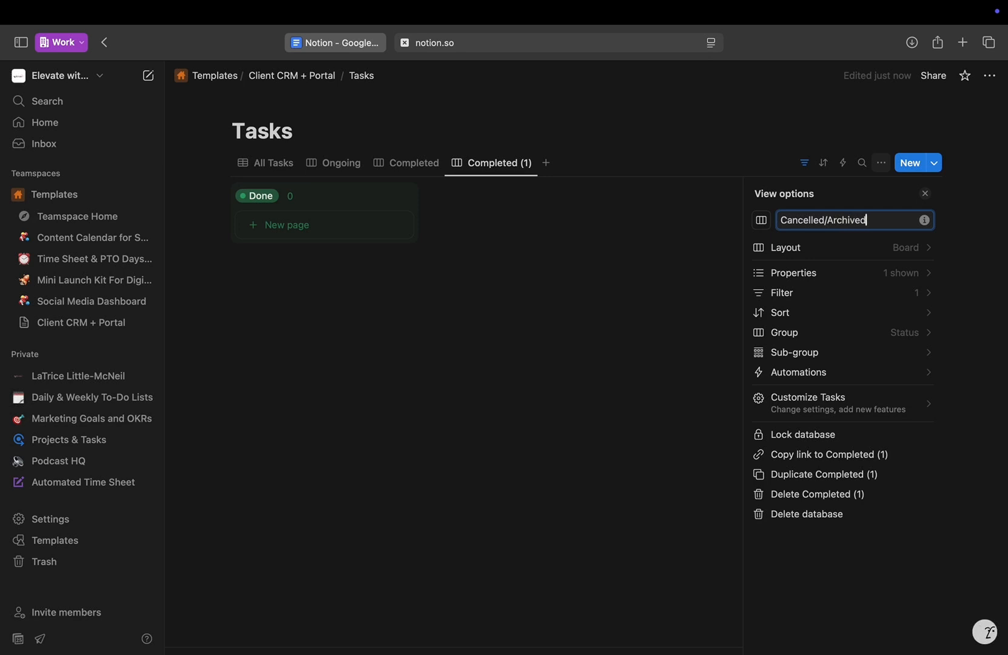
Show the Project Name property on the cards of the Cancelled/Archived board.
{"action": "left_click", "coordinate": [893, 278]}
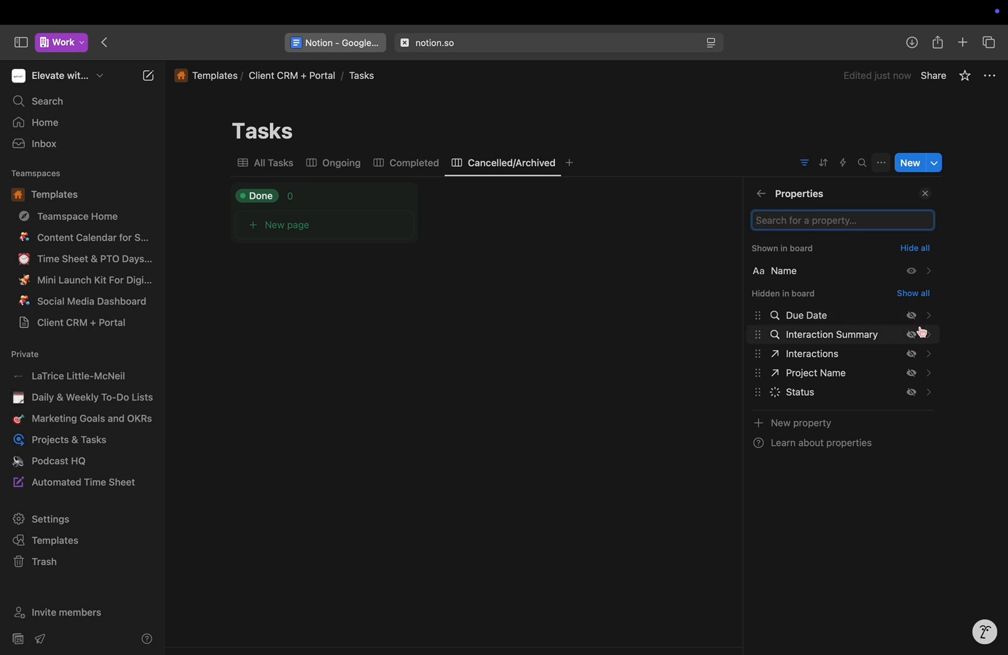
{"action": "left_click", "coordinate": [912, 373]}
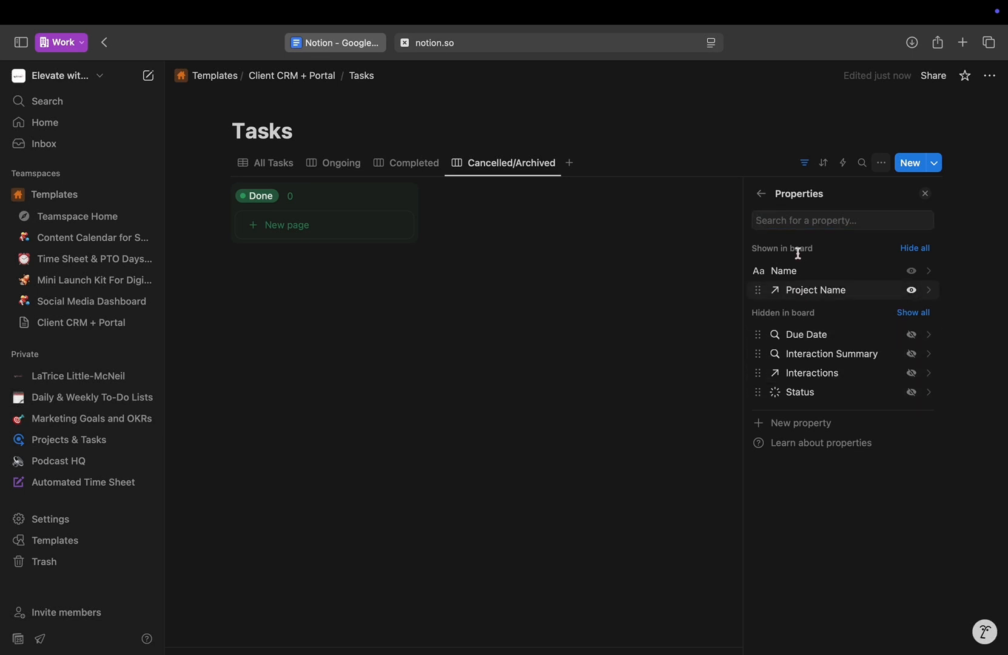
{"action": "left_click", "coordinate": [761, 194]}
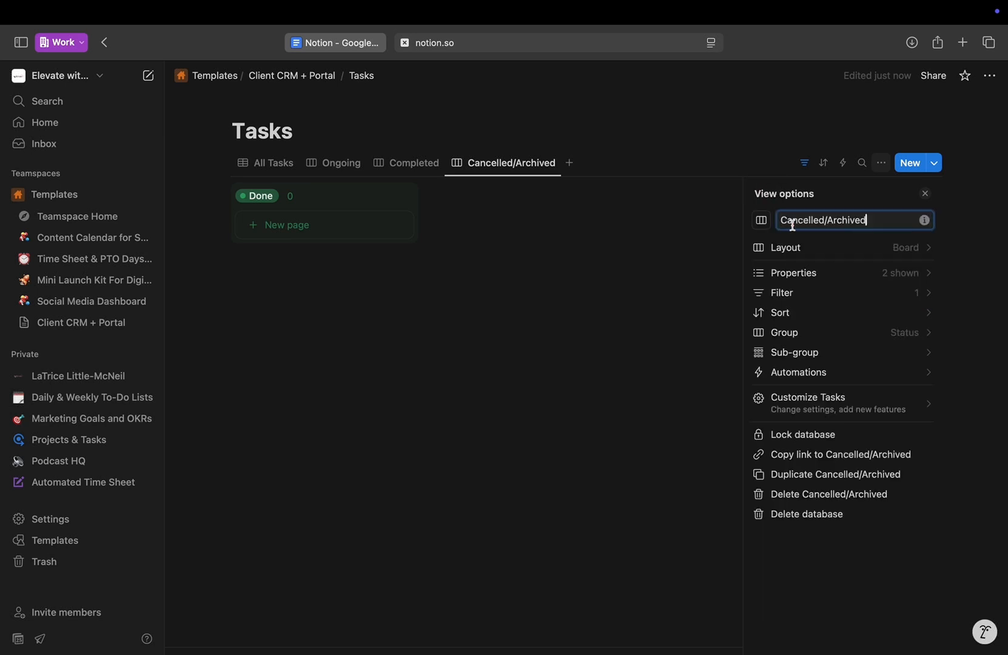
Filter the Cancelled/Archived view to tasks whose Status is Archived or Cancelled, and save the filter for everyone.
{"action": "left_click", "coordinate": [880, 298]}
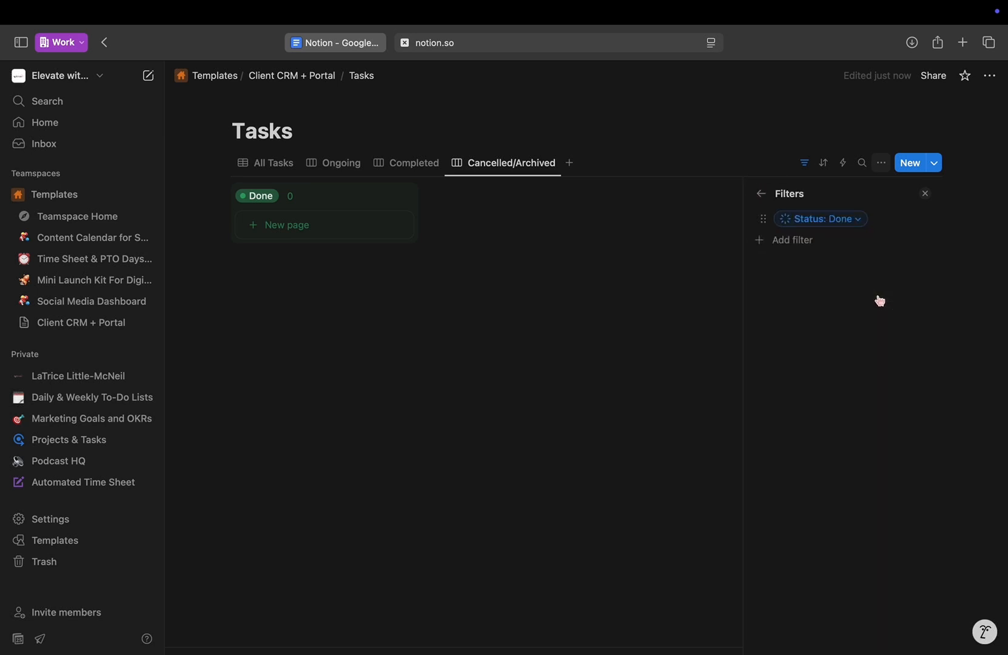
{"action": "left_click", "coordinate": [834, 226]}
{"action": "left_click", "coordinate": [789, 359]}
{"action": "left_click", "coordinate": [794, 379]}
{"action": "left_click", "coordinate": [794, 399]}
{"action": "left_click", "coordinate": [794, 419]}
{"action": "left_click", "coordinate": [762, 409]}
{"action": "left_click", "coordinate": [792, 267]}
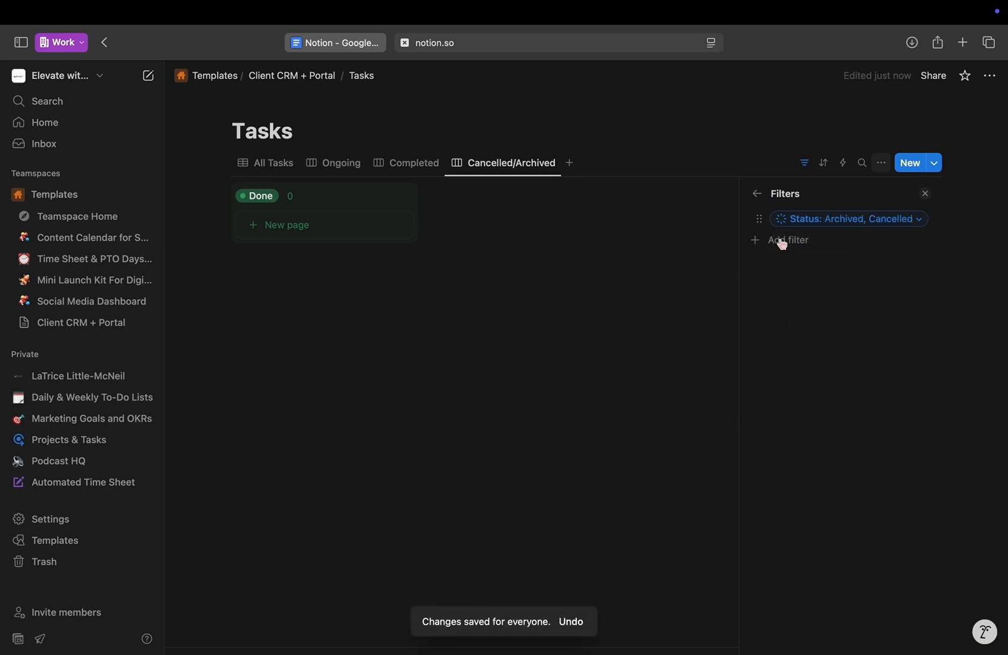
Show the Archived and Cancelled groups instead of Done on the Cancelled/Archived board, and return to the Client CRM + Portal page.
{"action": "left_click", "coordinate": [757, 193]}
{"action": "left_click", "coordinate": [835, 338]}
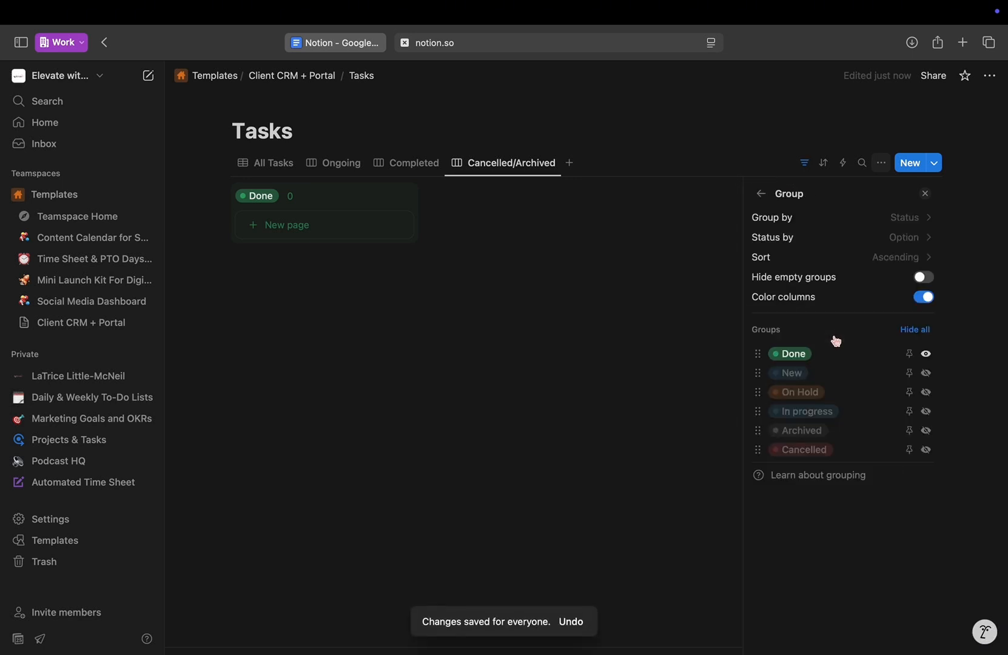
{"action": "left_click", "coordinate": [926, 431]}
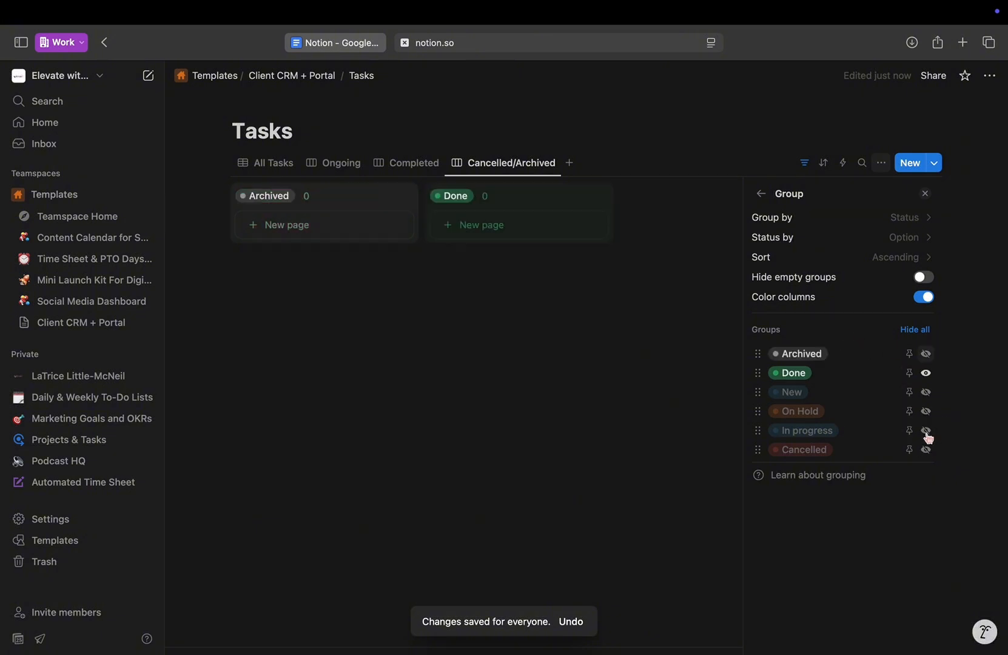
{"action": "left_click", "coordinate": [926, 450]}
{"action": "left_click", "coordinate": [925, 393]}
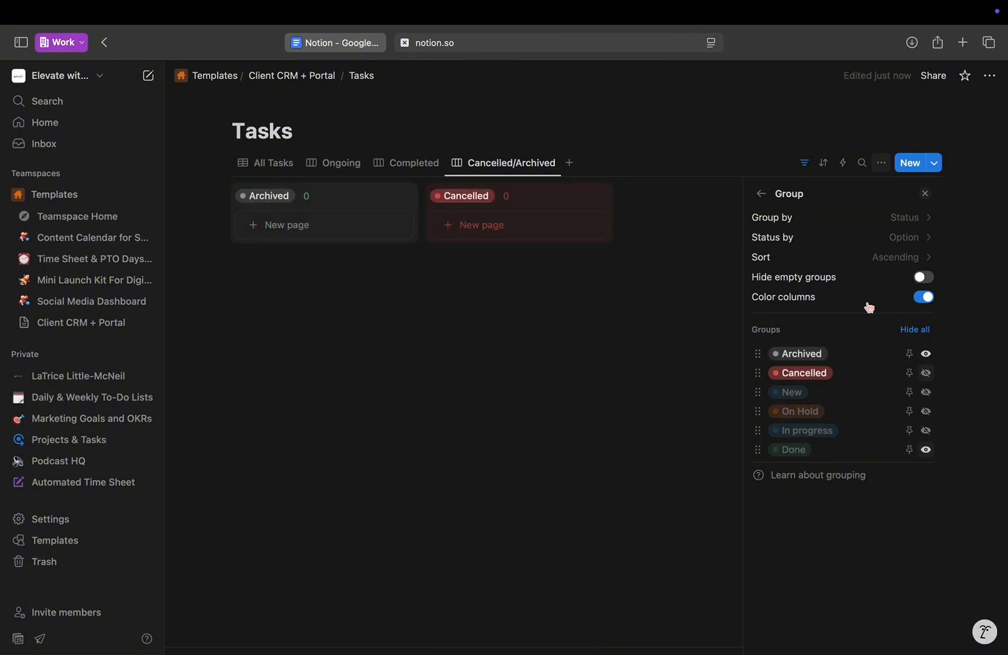
{"action": "left_click", "coordinate": [761, 194]}
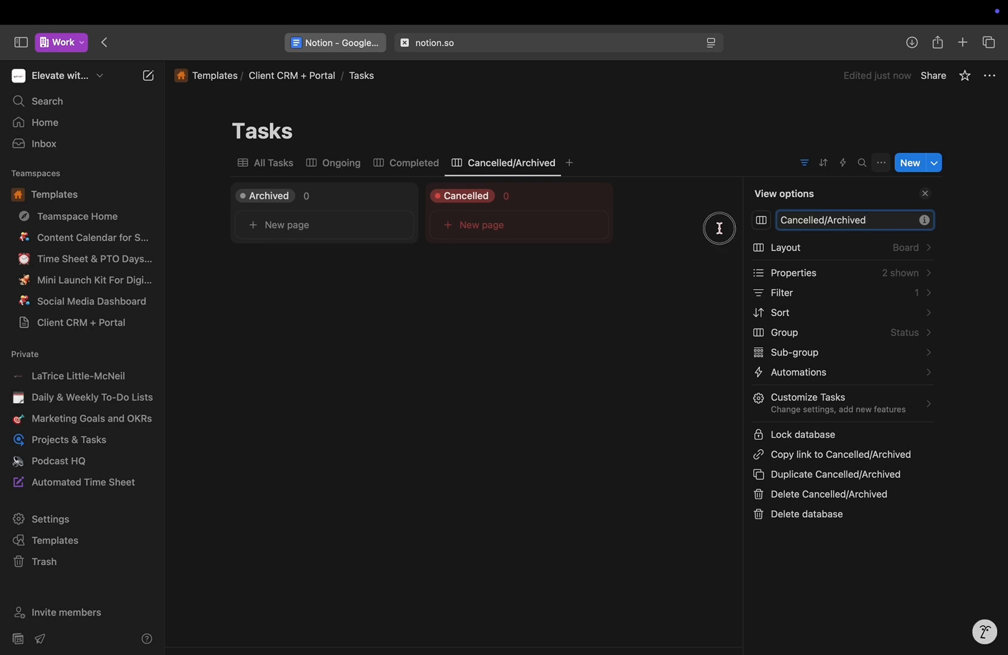
{"action": "left_click", "coordinate": [720, 227]}
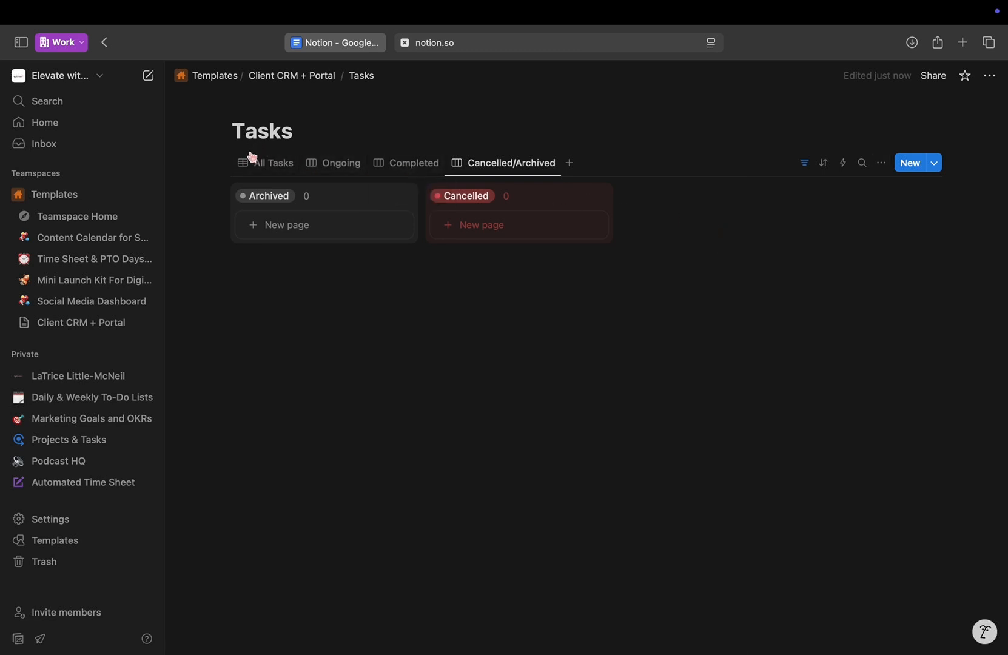
{"action": "left_click", "coordinate": [305, 79]}
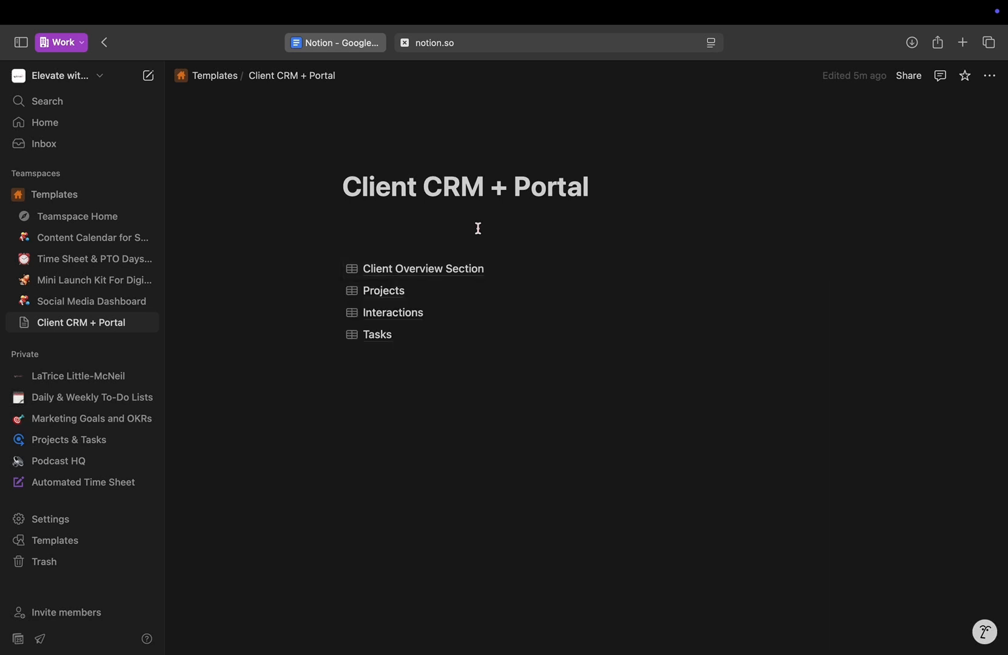
Add a callout reading "Instructions" directly under the page title, followed by a divider.
{"action": "left_click", "coordinate": [410, 218]}
{"action": "type", "text": "/call"}
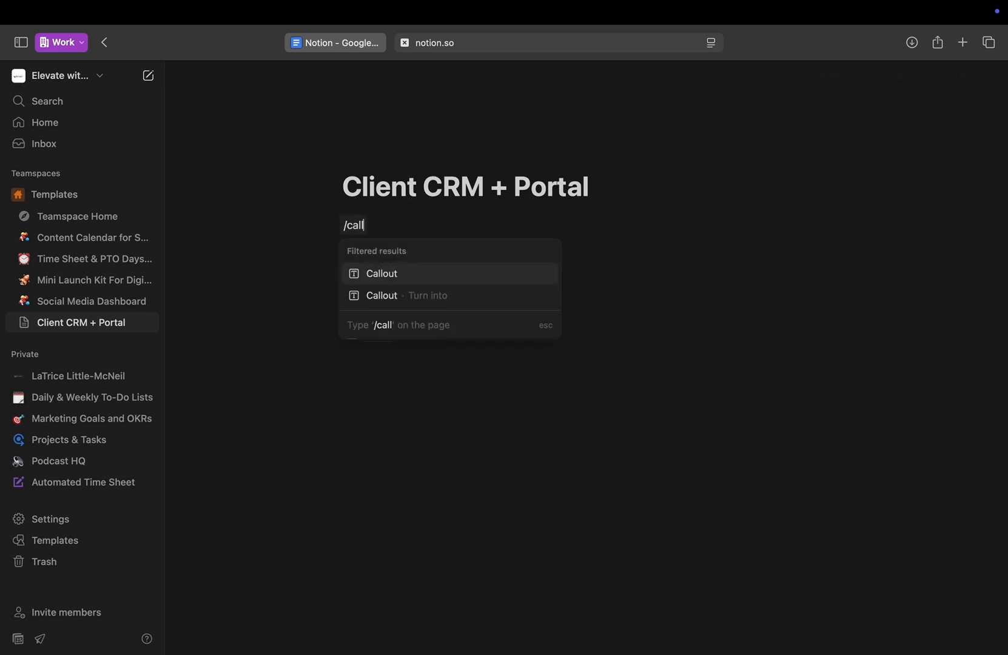
{"action": "key", "text": "Return"}
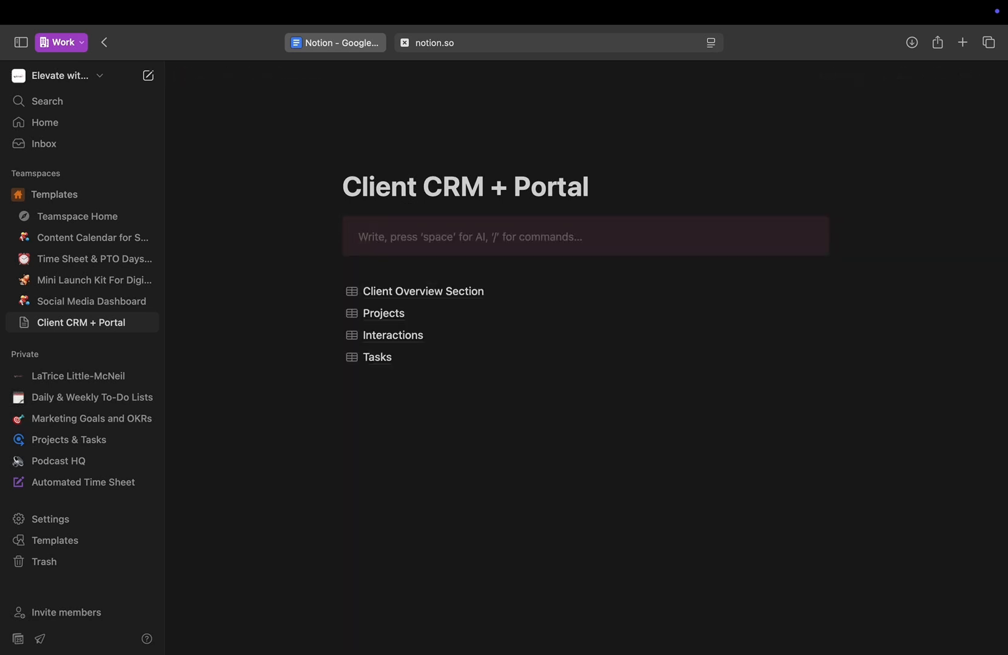
{"action": "type", "text": "Instructions"}
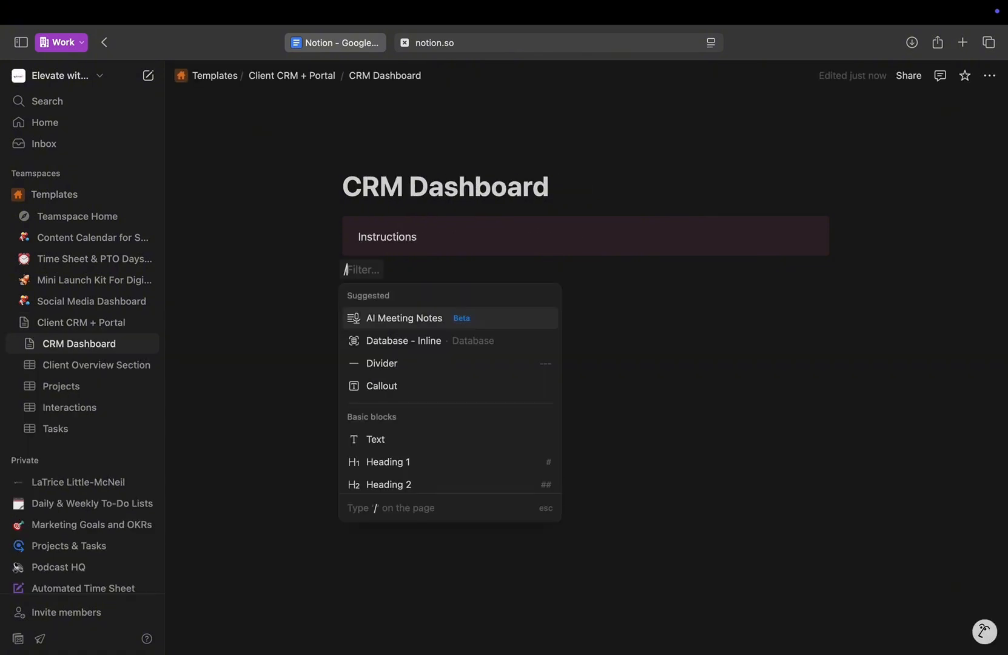
{"action": "left_click", "coordinate": [387, 363]}
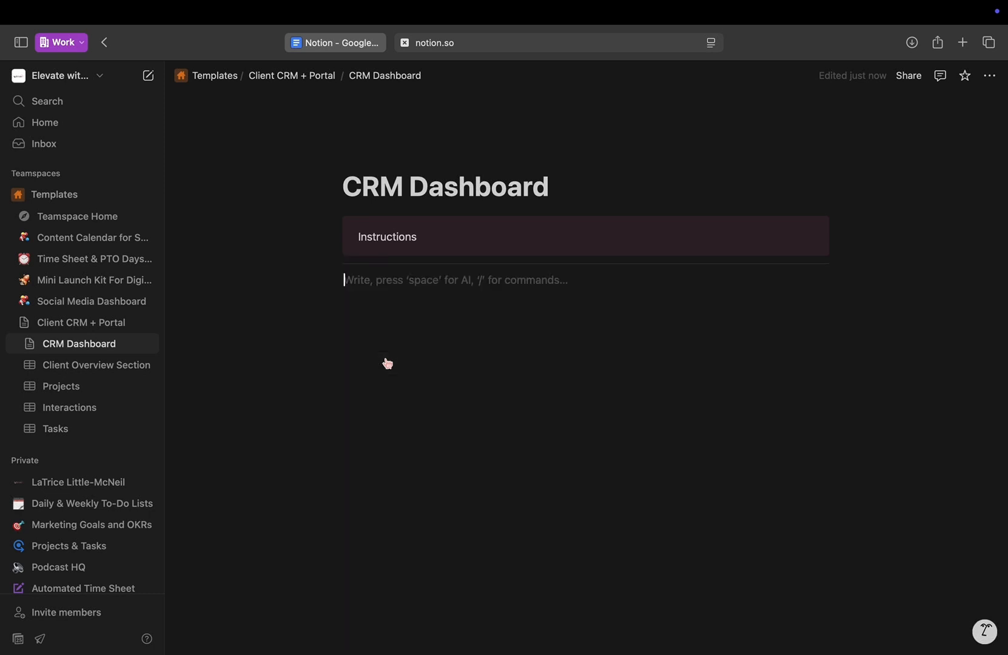
Add a second callout below the divider and write the navigation line "Home | Client Overview | Projects | Interactions" in it.
{"action": "type", "text": "/"}
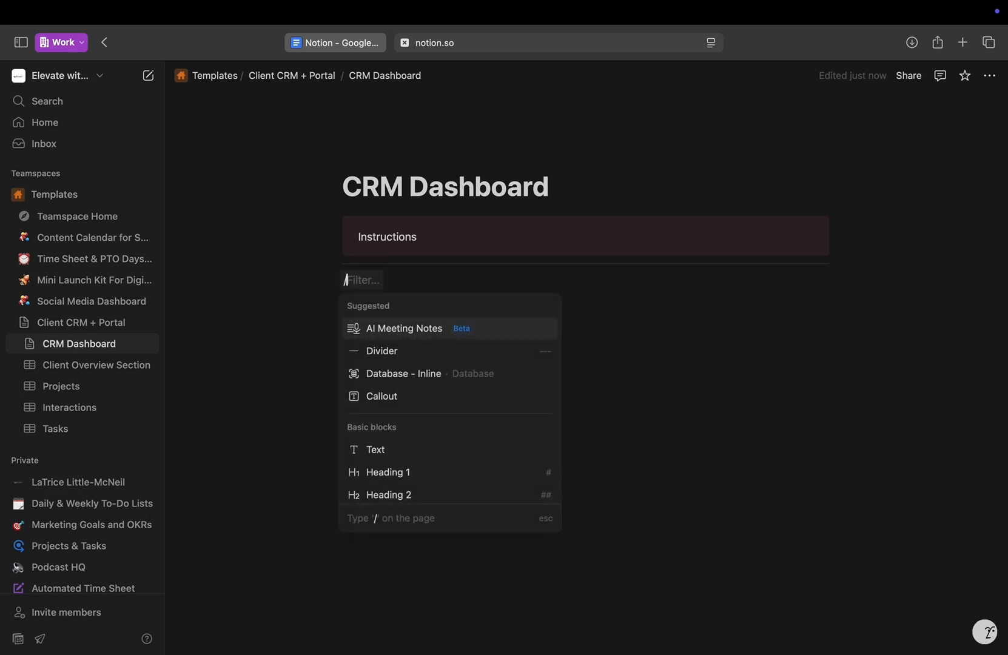
{"action": "type", "text": "cal"}
{"action": "key", "text": "Return"}
{"action": "type", "text": "Ho"}
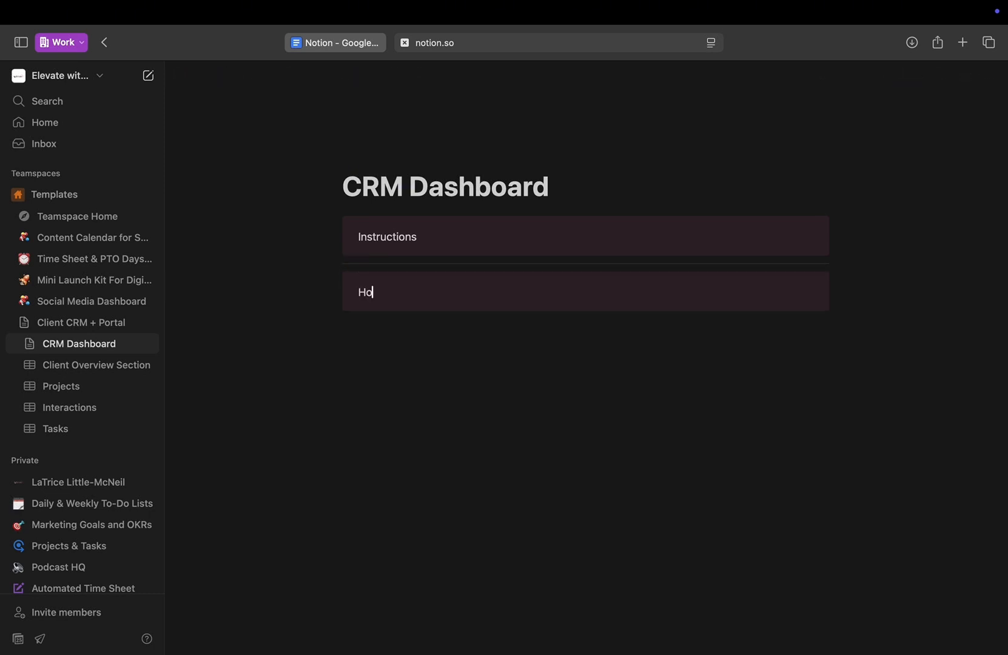
{"action": "key", "text": "BackSpace"}
{"action": "key", "text": "BackSpace"}
{"action": "type", "text": "view"}
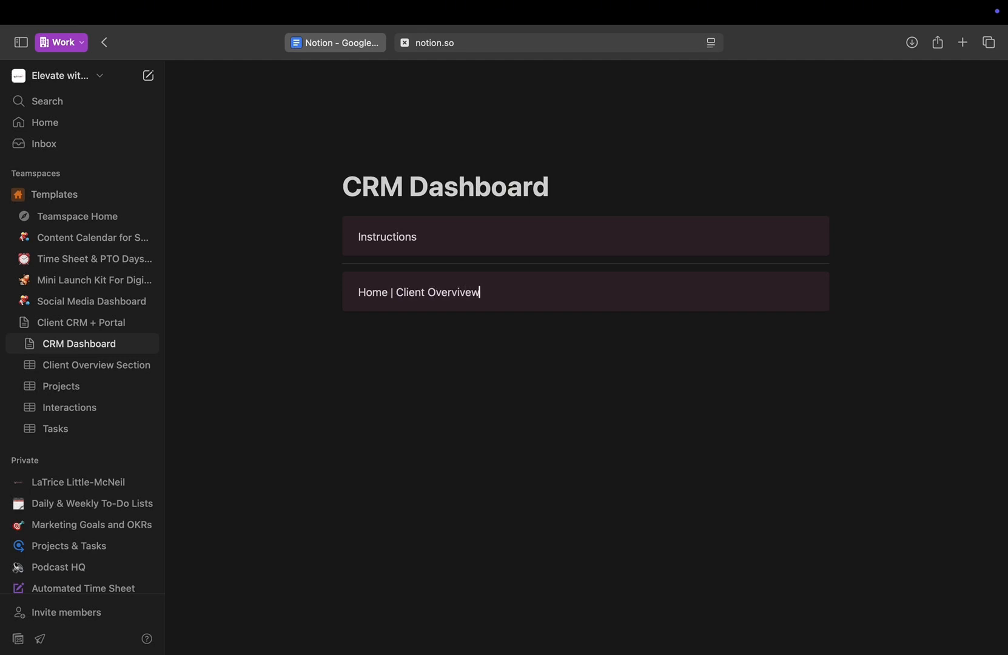
{"action": "key", "text": "BackSpace"}
{"action": "key", "text": "BackSpace"}
{"action": "type", "text": "racti"}
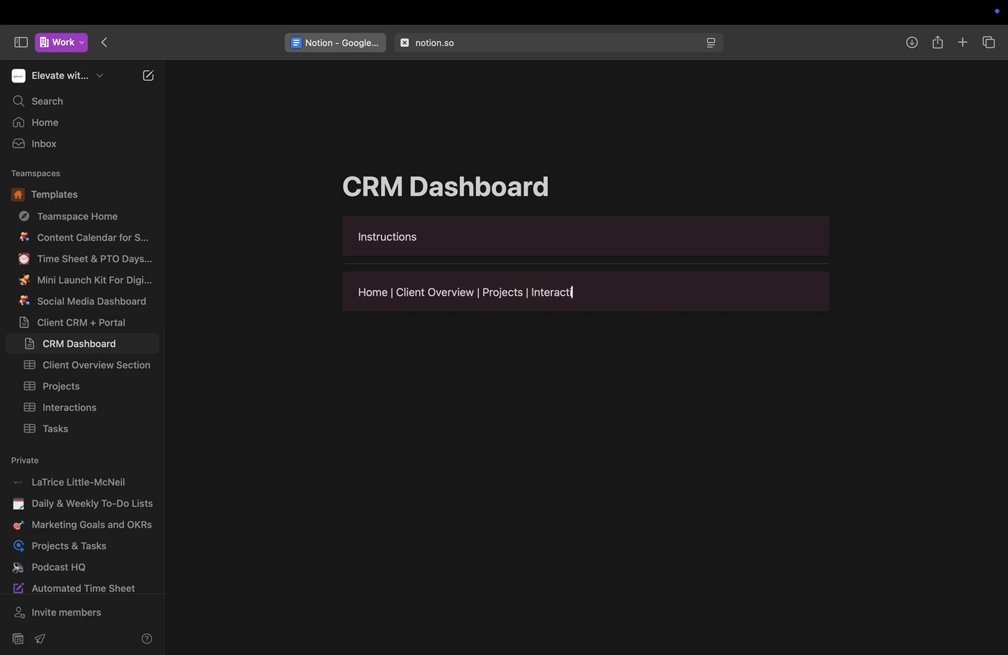